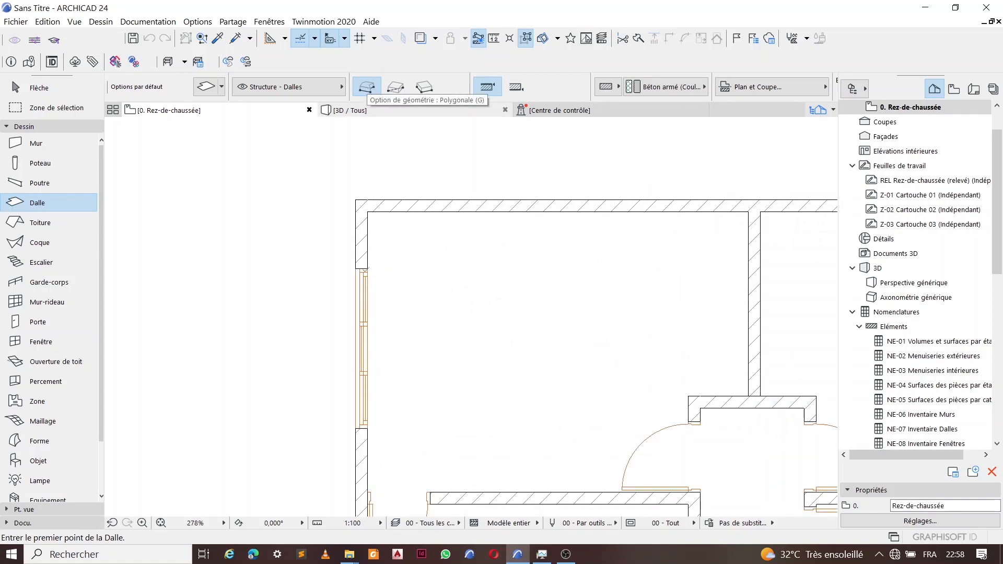
Trace the first part of a polygonal slab along the house's exterior, from the upper-left corner around to the recessed corner beside the entrance
left_click(356, 199)
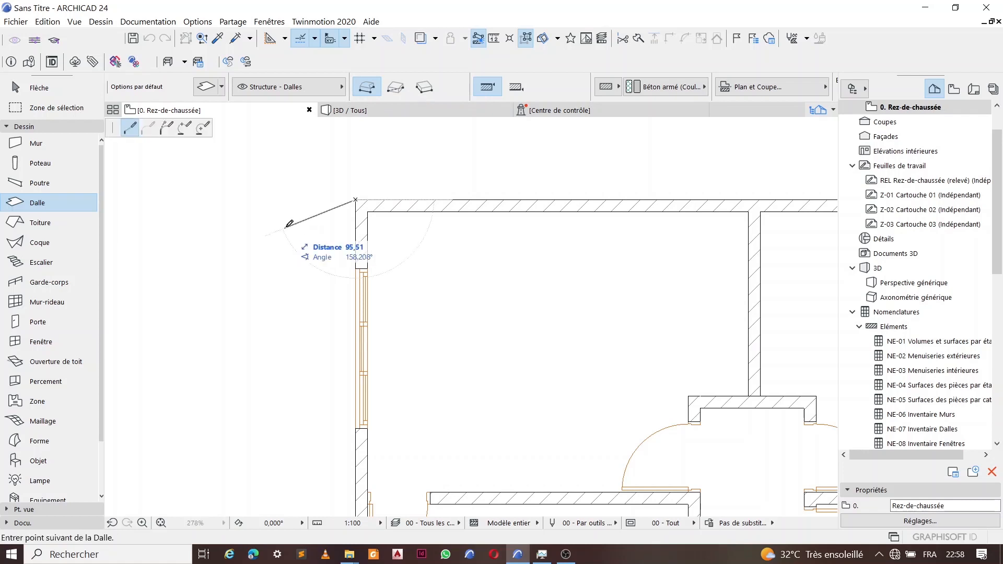
scroll(288, 209, "down", 3)
left_click(678, 204)
scroll(656, 154, "down", 3)
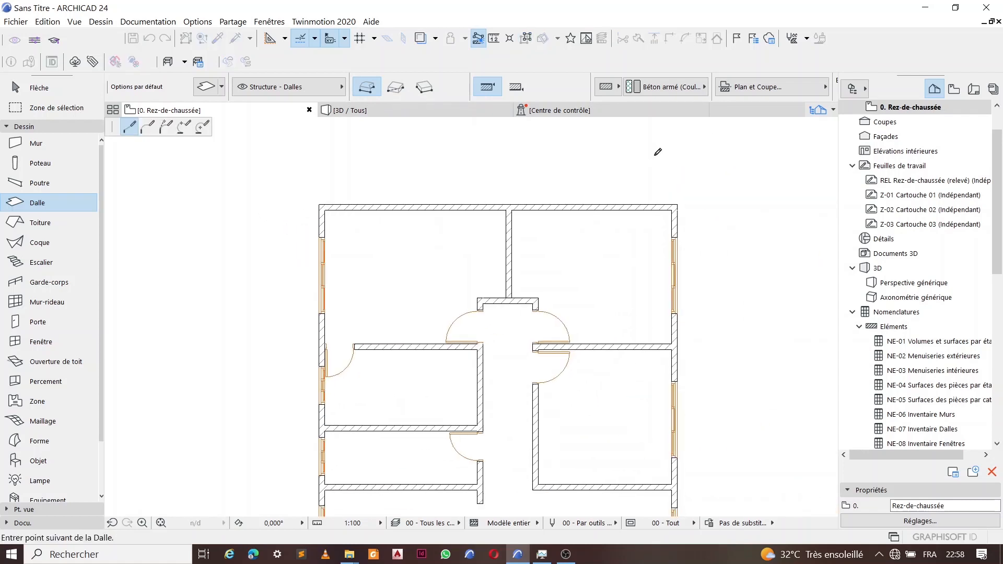
scroll(657, 269, "up", 6)
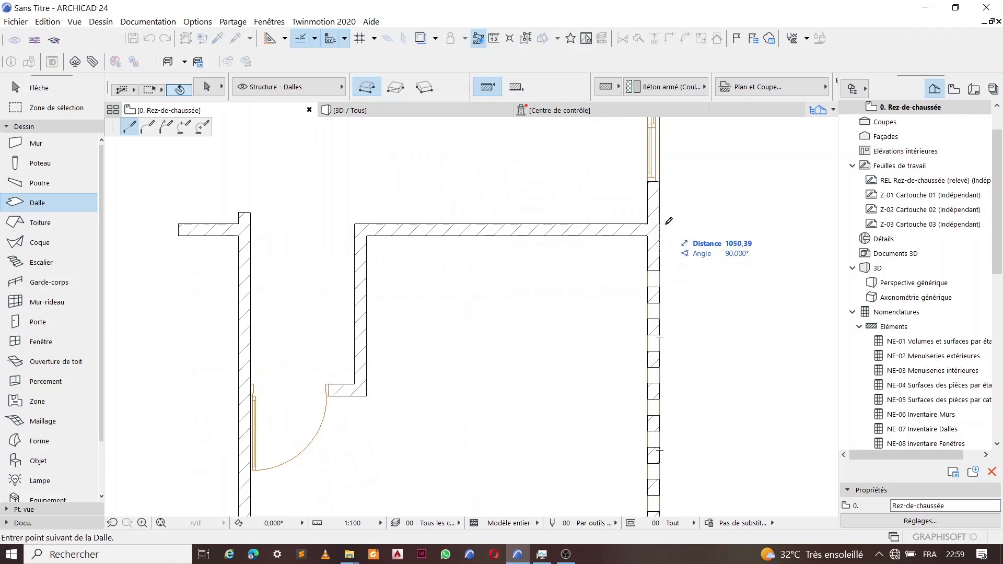
left_click(660, 236)
left_click(367, 236)
Extend the slab outline 180 beyond the entrance recess, close it around the projecting front room, and check the slab in 3D
scroll(436, 263, "down", 2)
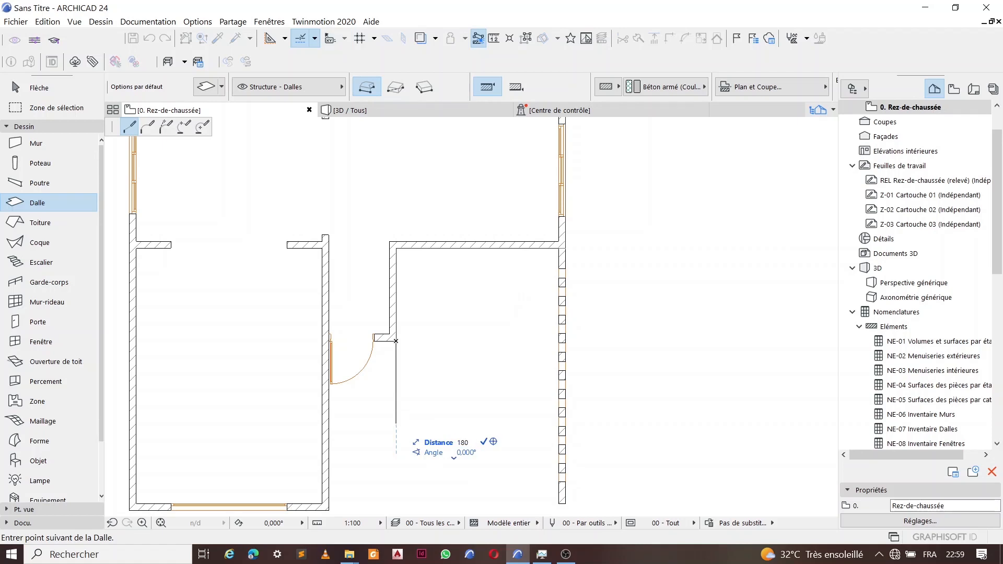
left_click(396, 424)
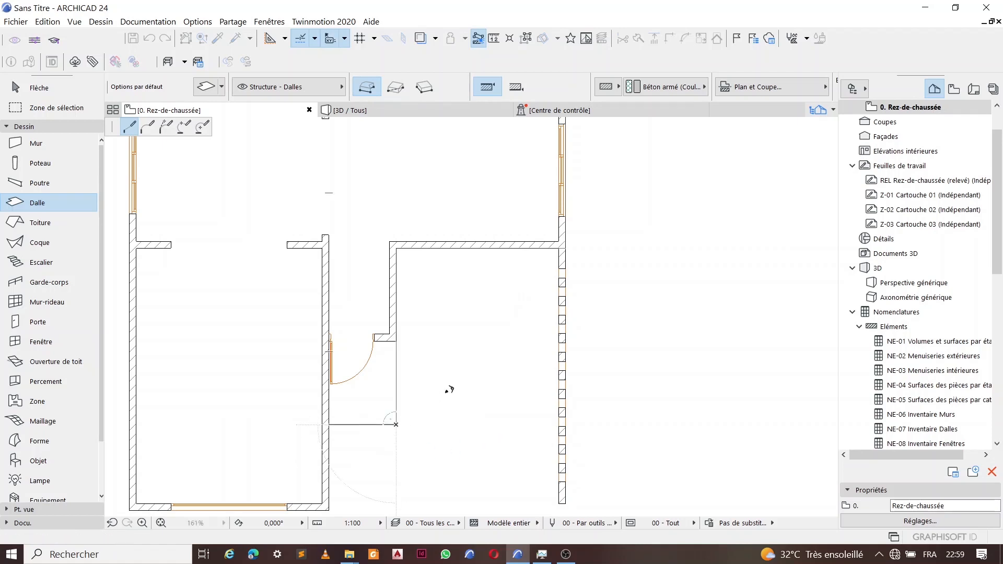
left_click(328, 424)
scroll(329, 425, "down", 2)
left_click(378, 462)
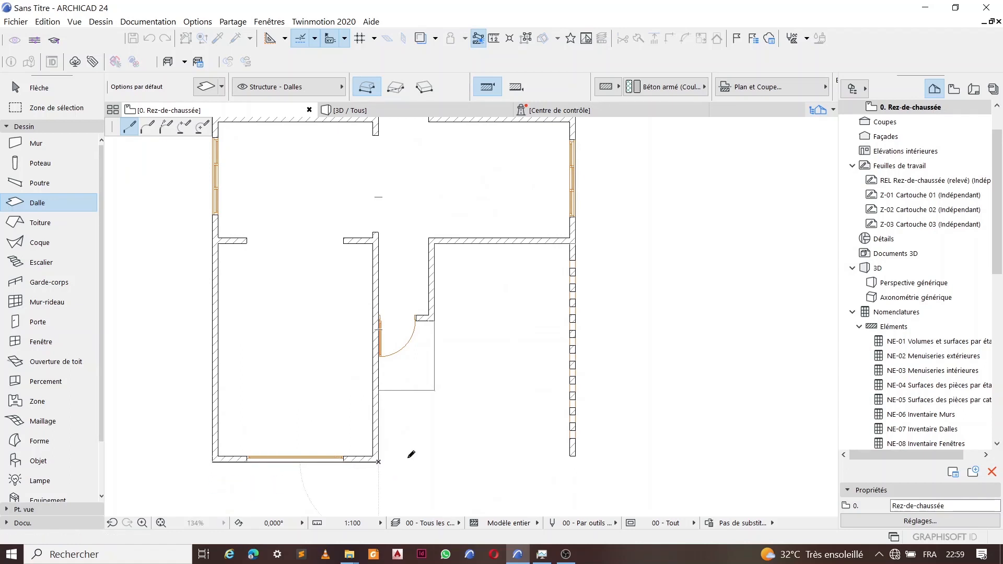
scroll(418, 454, "down", 5)
scroll(358, 199, "up", 4)
left_click(333, 205)
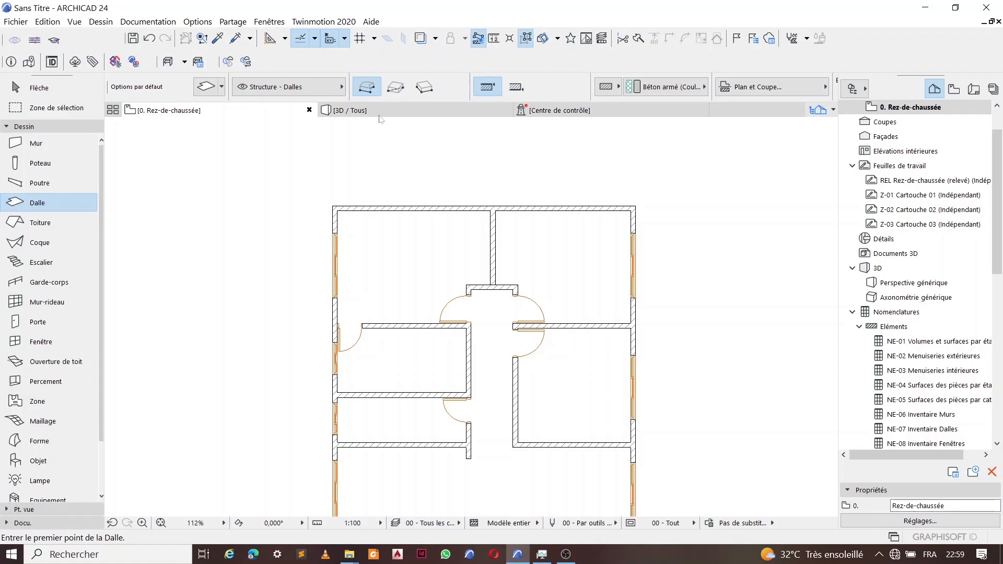
left_click(380, 114)
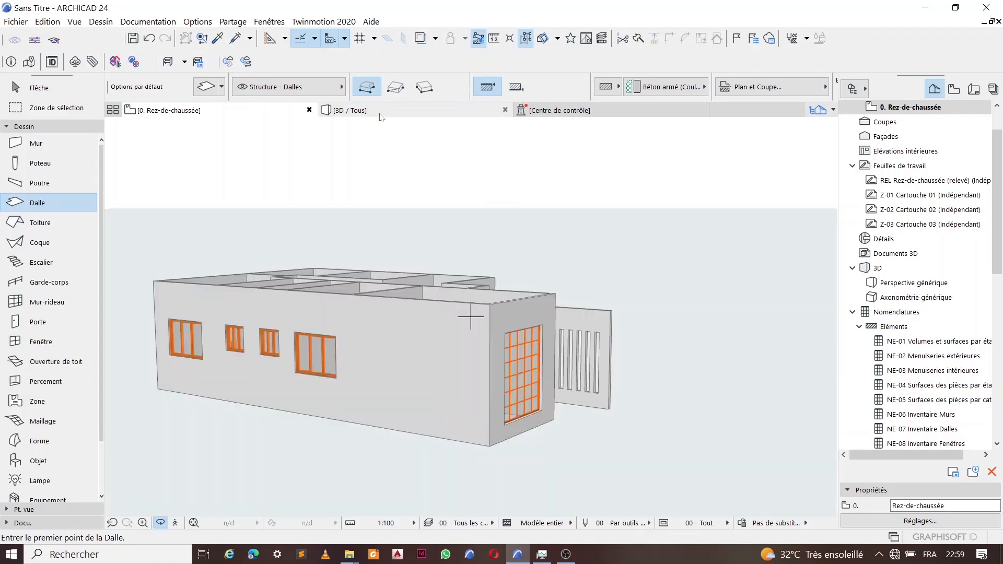
middle_click_drag(439, 423, 426, 454, "shift")
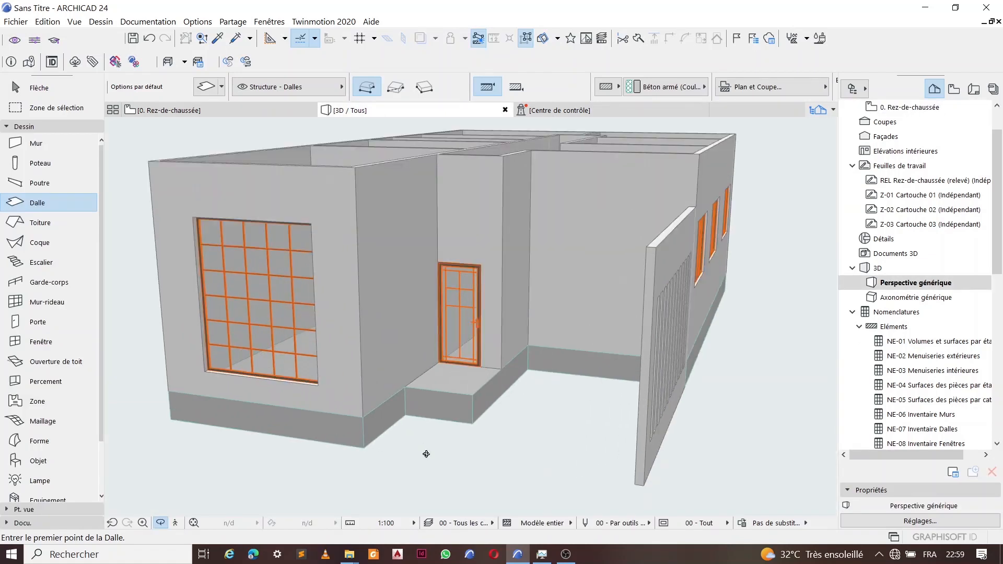
Return to the ground floor plan and set the default slab thickness to 45 and its height offset to -15
left_click(168, 110)
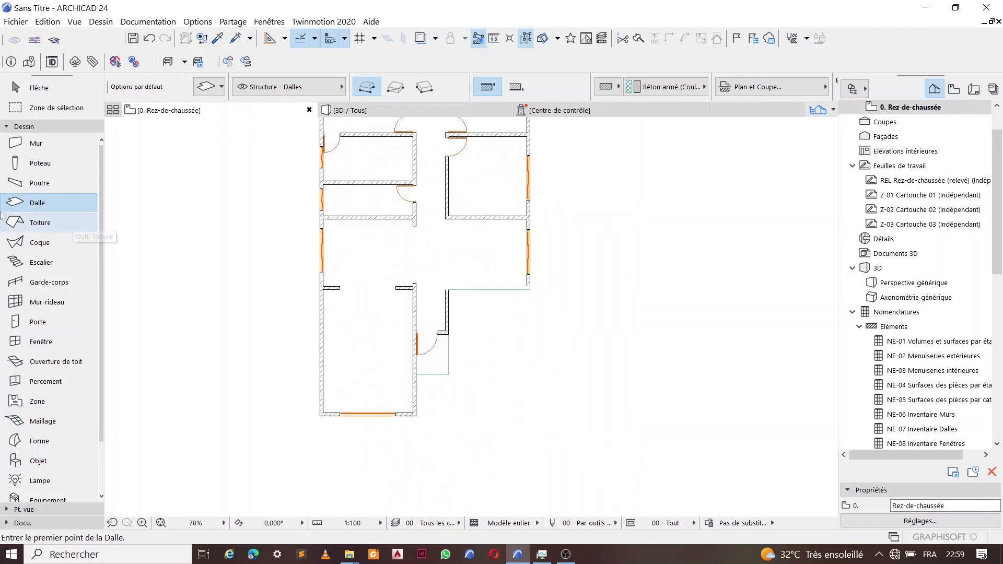
scroll(497, 83, "down", 3)
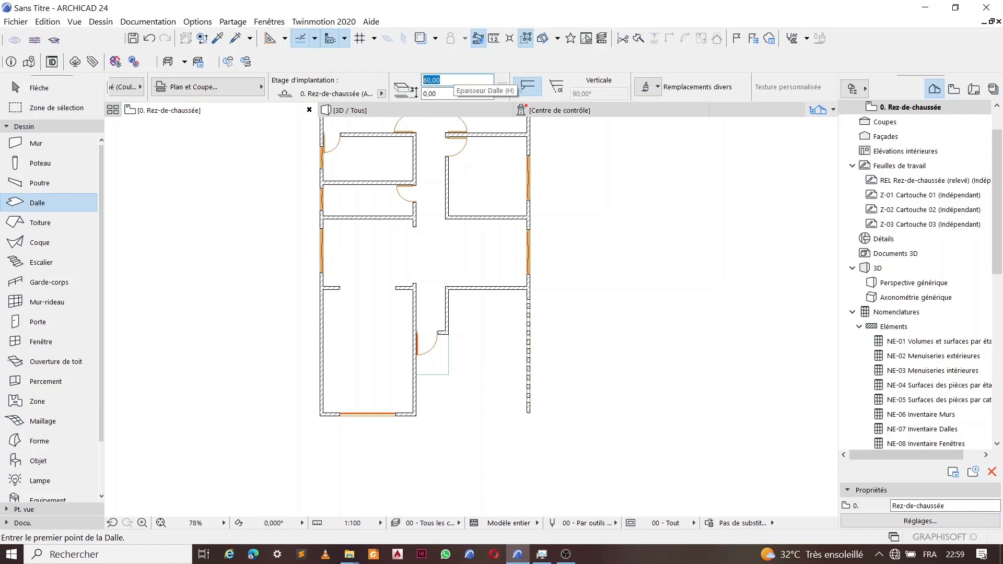
type("45")
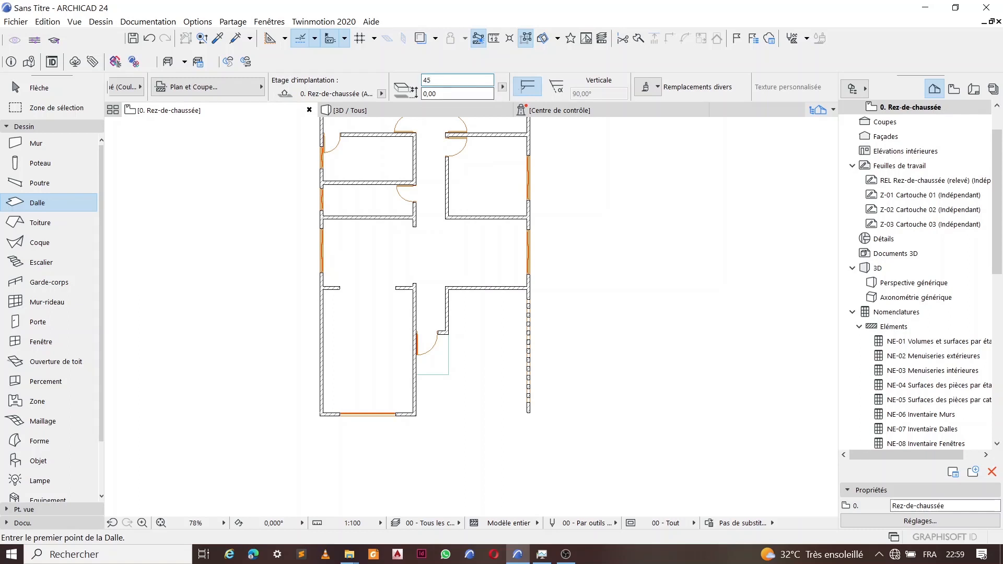
type("-15")
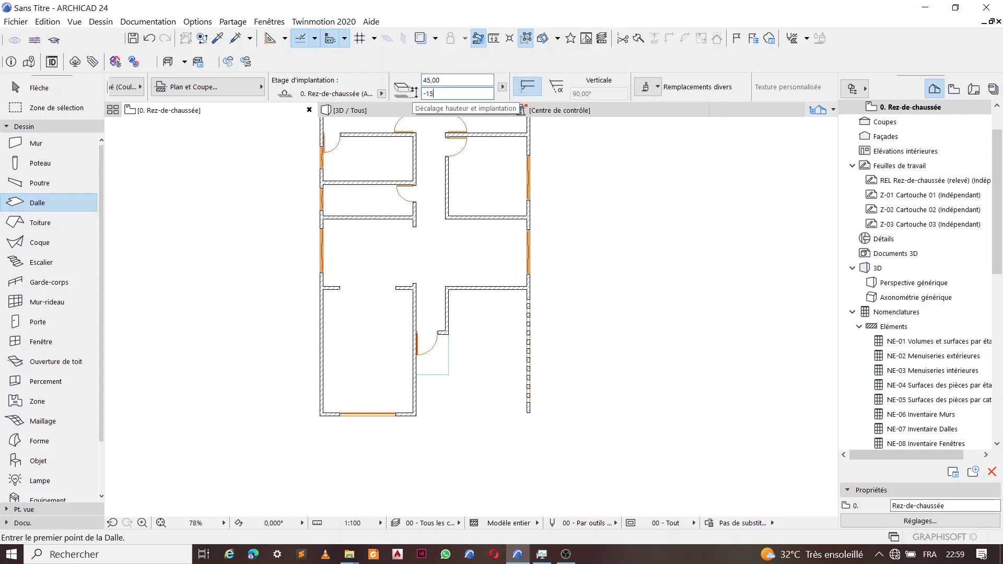
Draw a 145-wide rectangular step slab against the front edge of the entrance landing
scroll(448, 381, "up", 7)
left_click(453, 356)
left_click(337, 355)
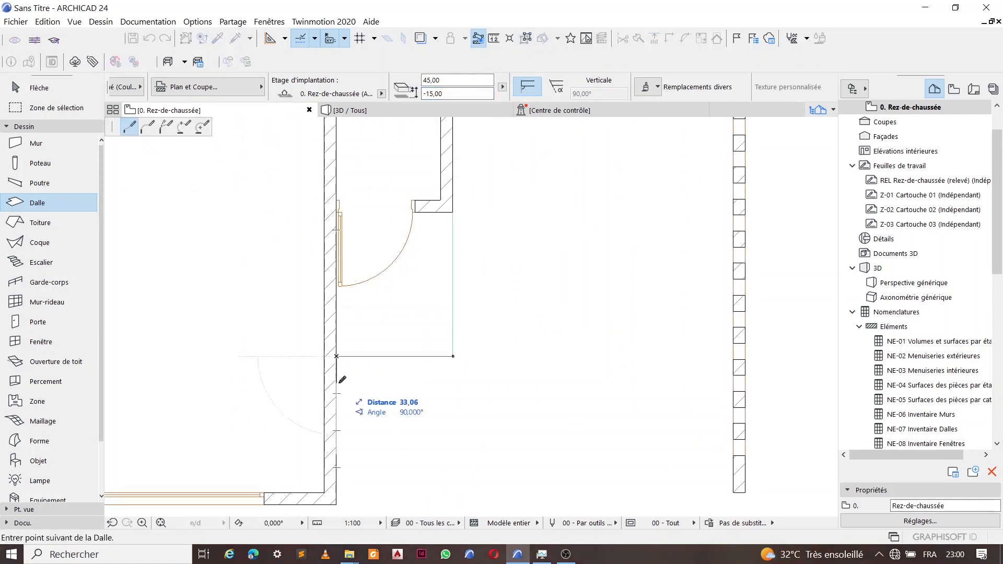
left_click(337, 379)
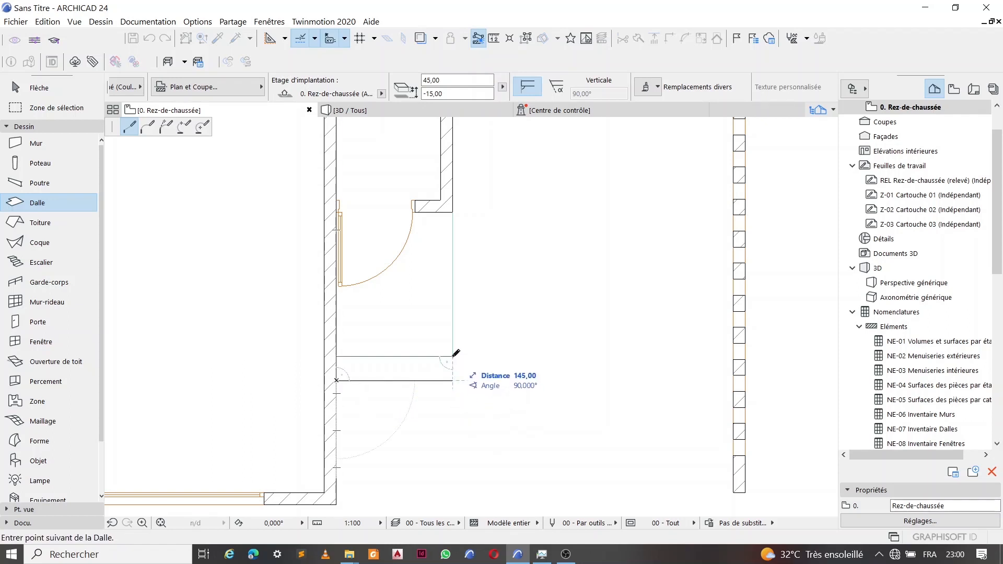
left_click(453, 380)
left_click(454, 356)
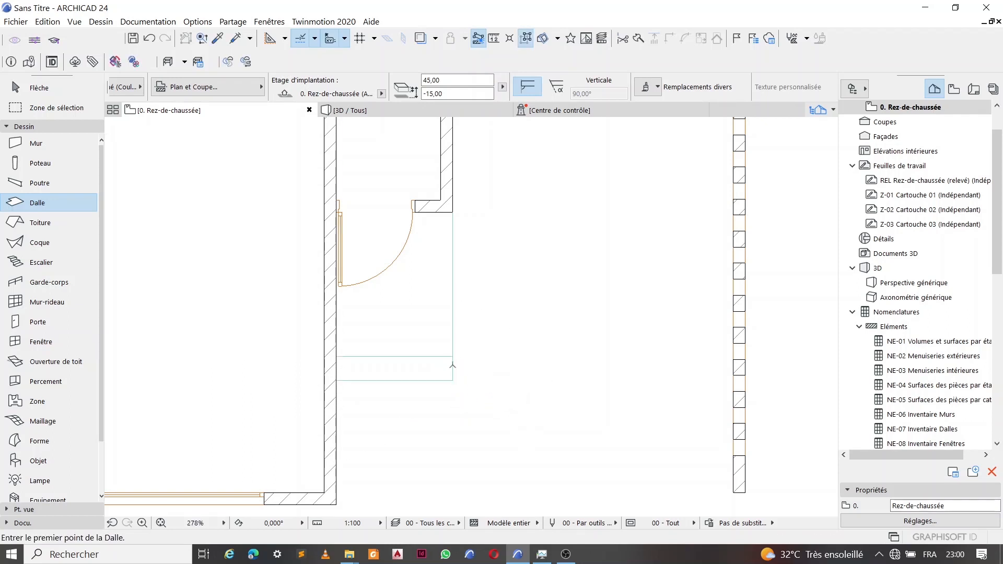
key("Escape")
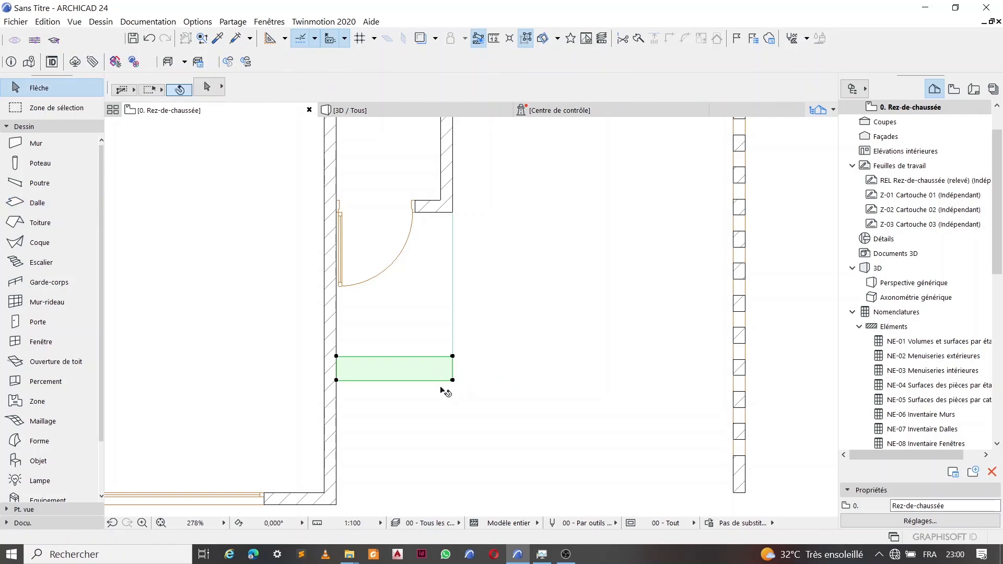
Make two copies of the entrance step slab, placed edge to edge outward from the landing
scroll(442, 390, "up", 5)
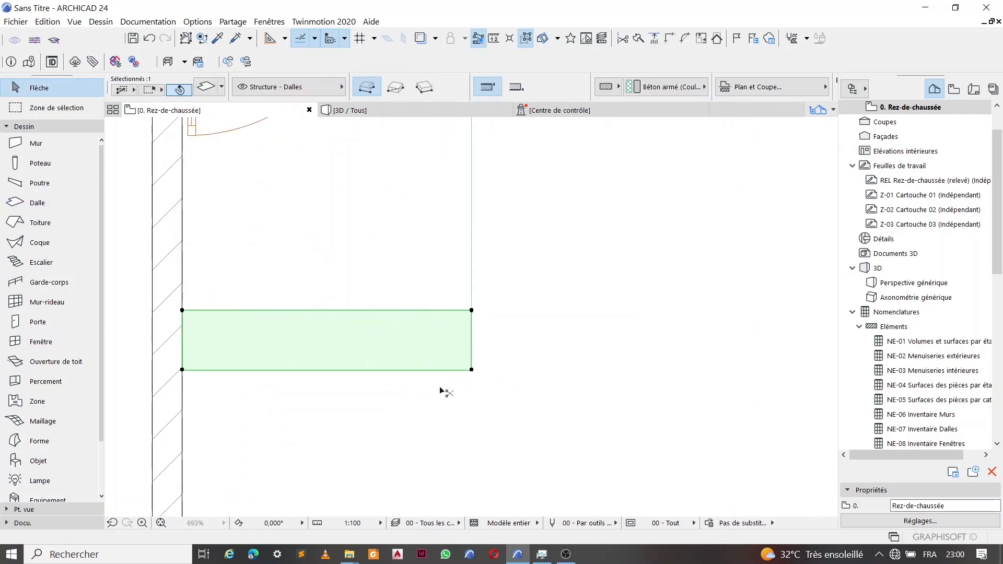
key("ctrl+d")
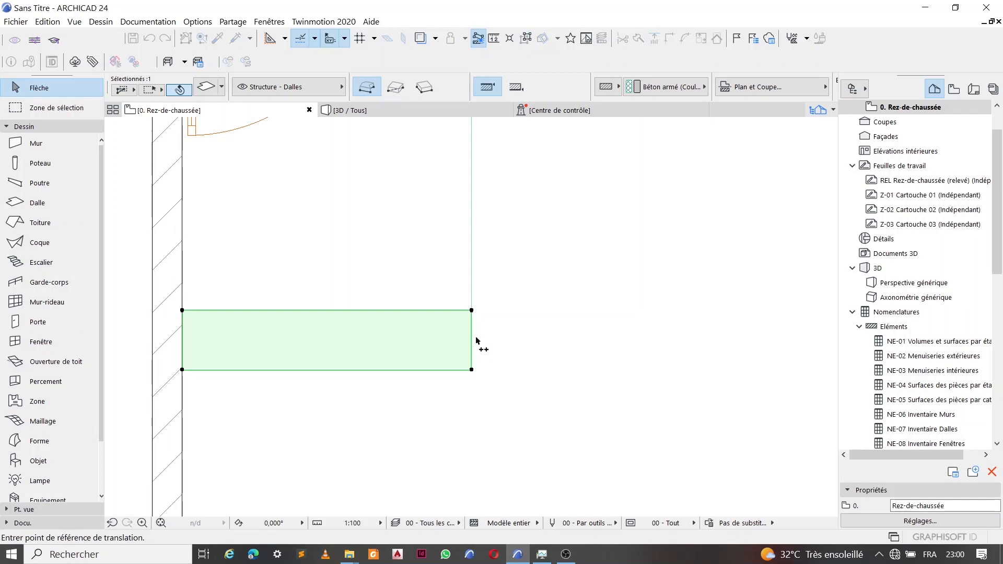
left_click(472, 311)
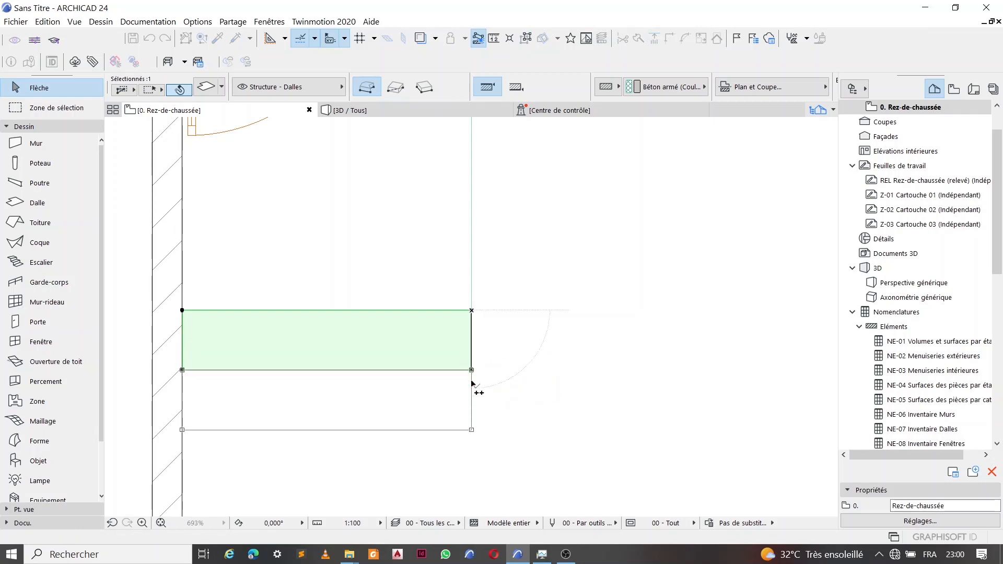
left_click(471, 430)
key("Escape")
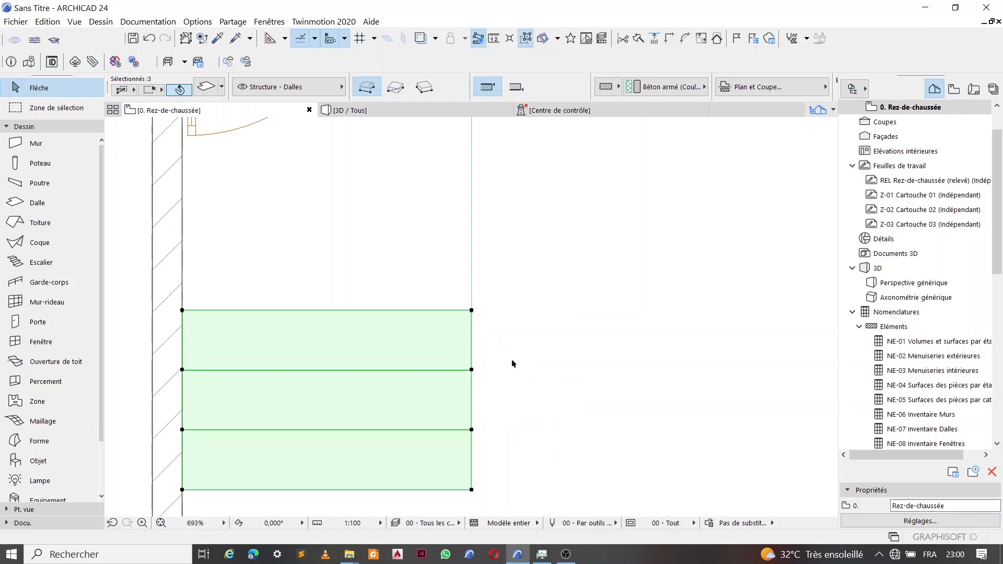
Set the middle step slab's thickness to 30 and its height offset to -30
left_click(445, 406)
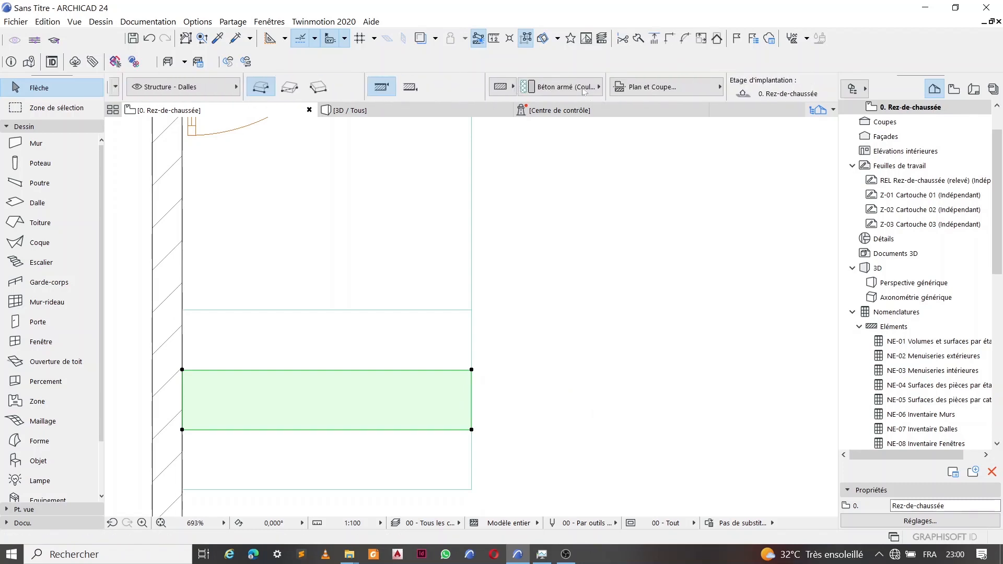
type("30,00")
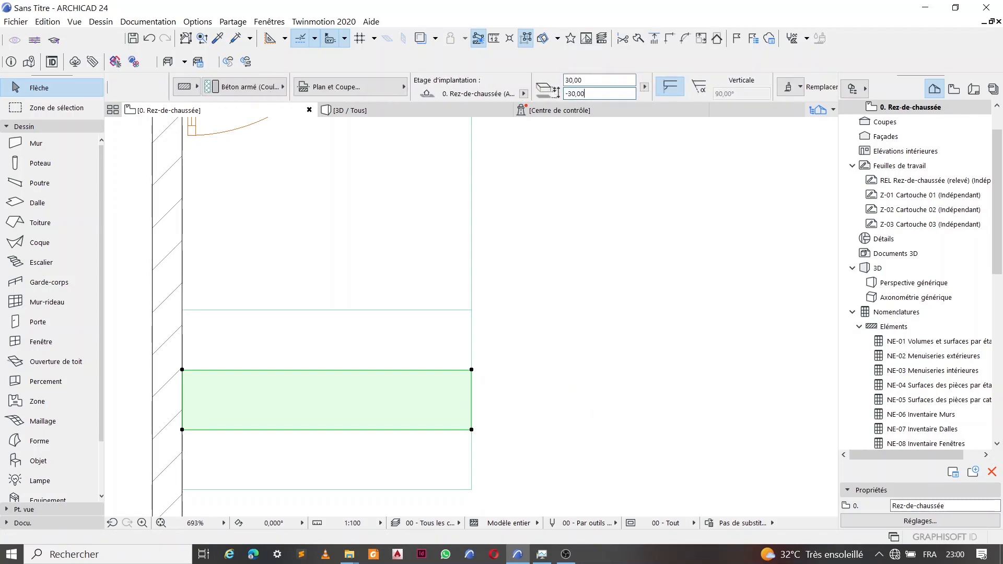
key("ctrl+z")
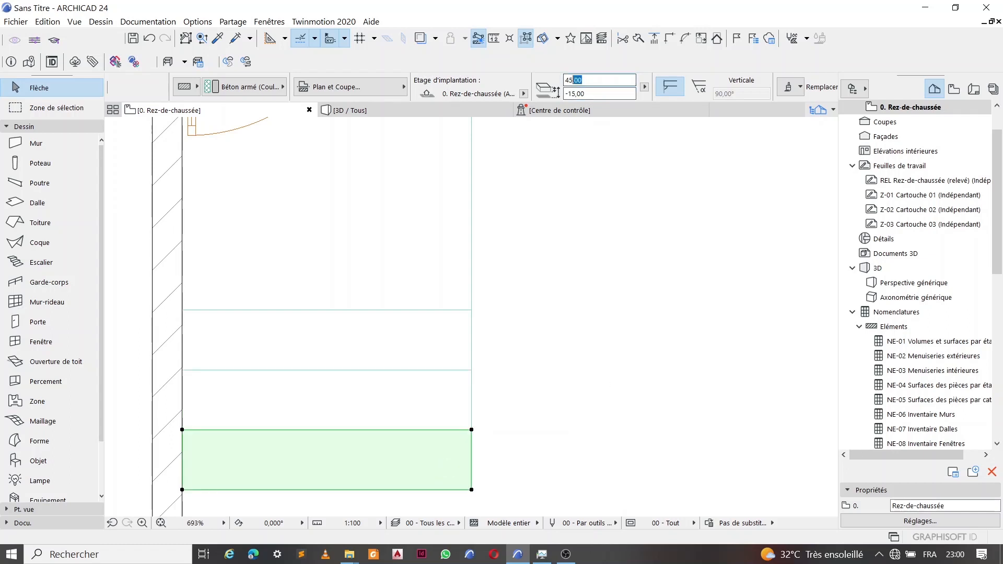
Set the outermost step slab's thickness to 15 and its height offset to -45, and inspect the entrance stairs in 3D
type("15")
key("Tab")
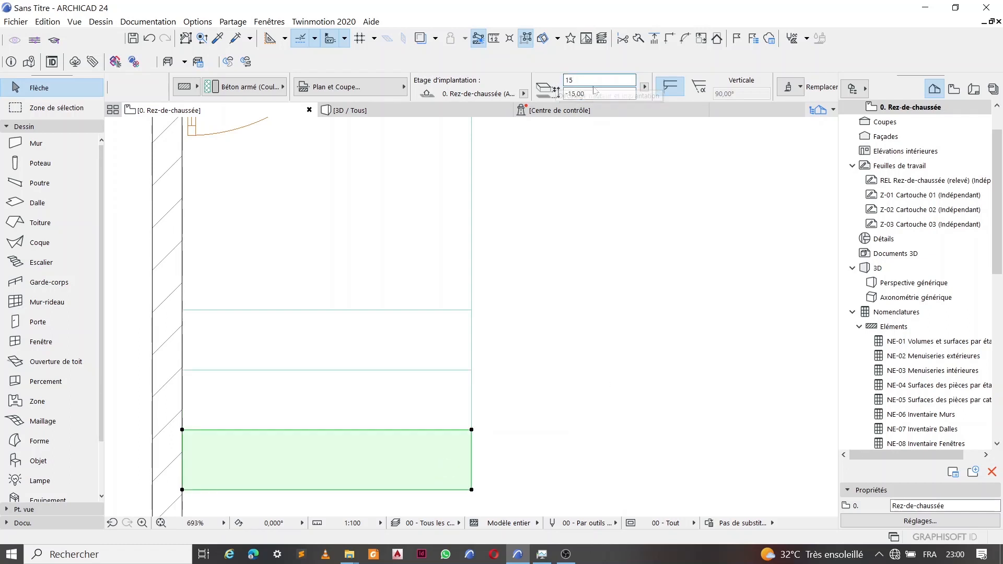
type("-45")
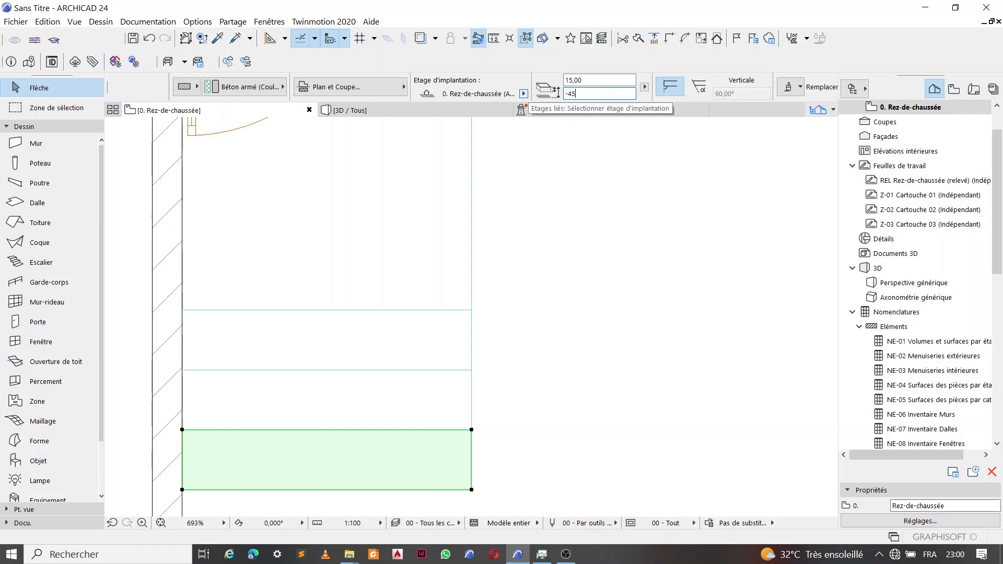
key("F3")
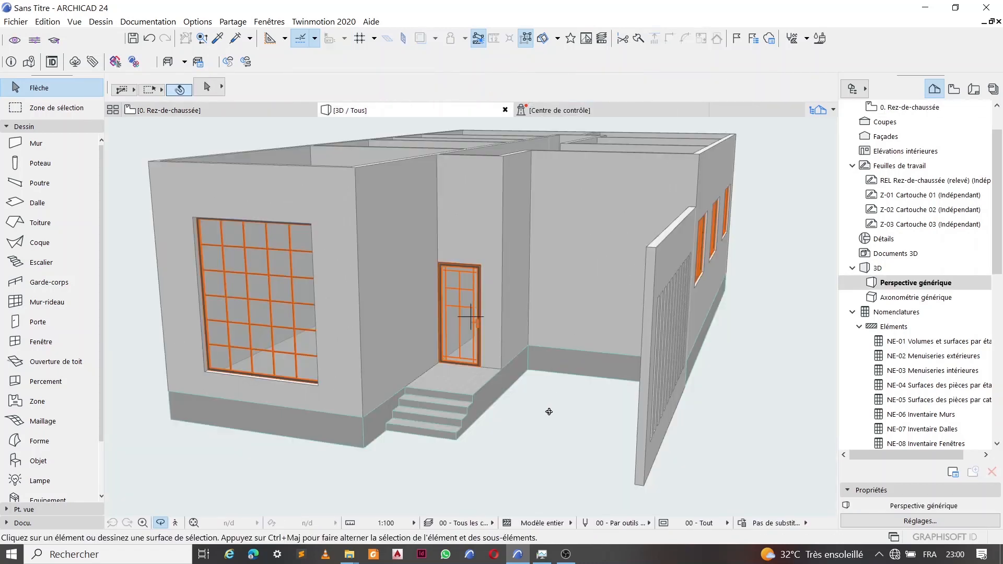
middle_click_drag(611, 410, 433, 440, "shift")
middle_click_drag(606, 428, 403, 361, "shift")
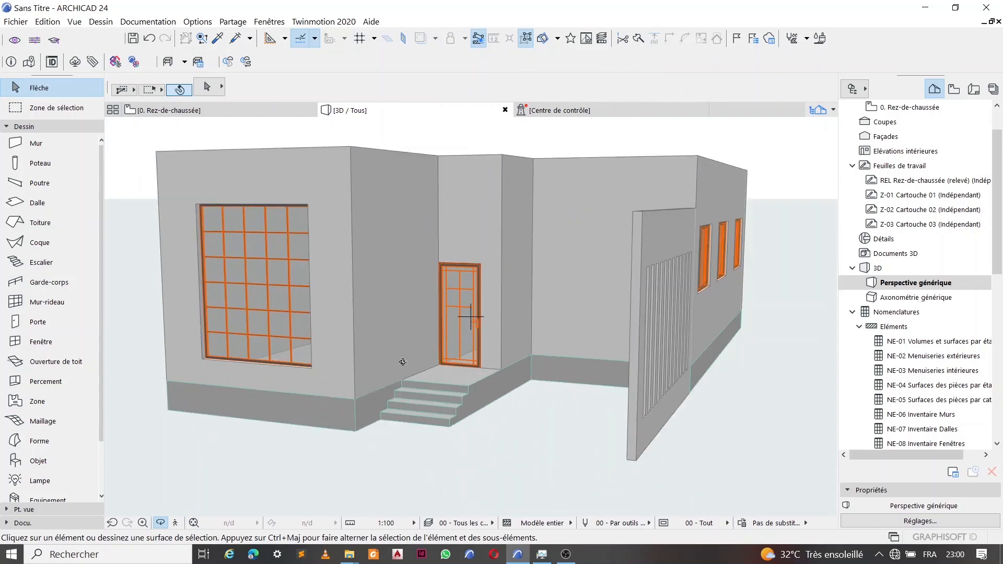
scroll(466, 377, "down", 5)
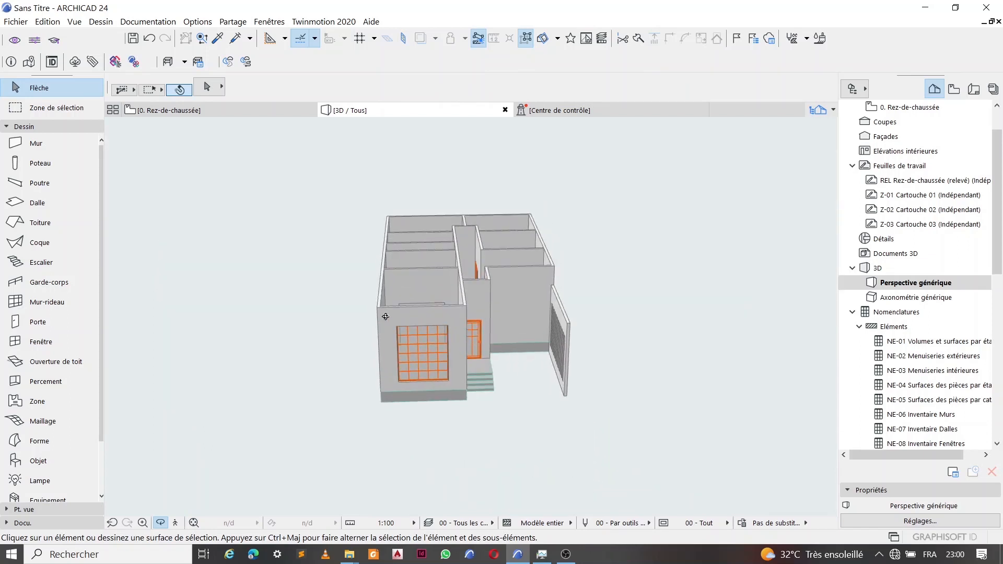
middle_click_drag(385, 317, 349, 246, "shift")
Configure the default slab on the ground floor plan with thickness 10, offset -60 and Env. - Asphalte clair on all surfaces
left_click(261, 110)
double_click(33, 203)
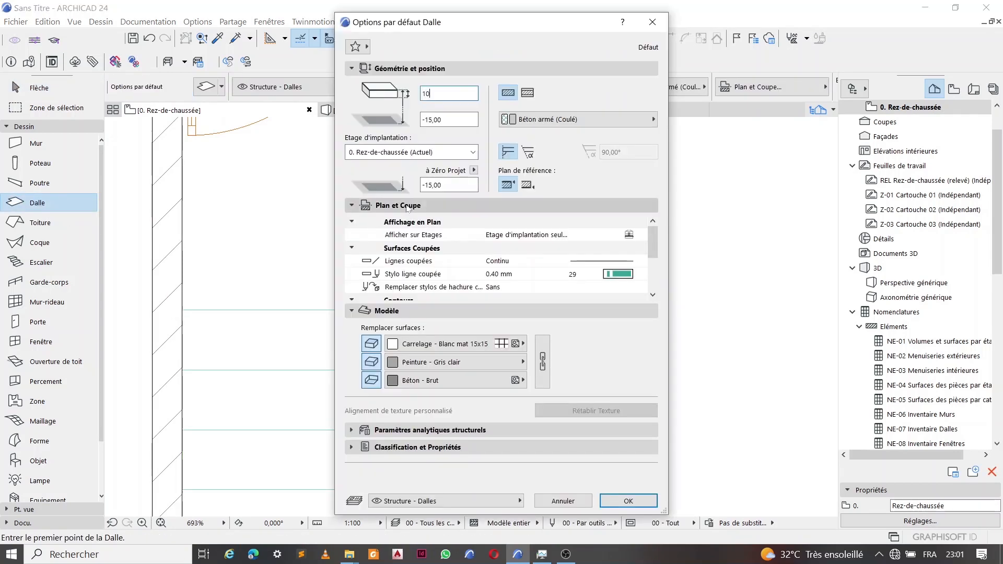
key("Tab")
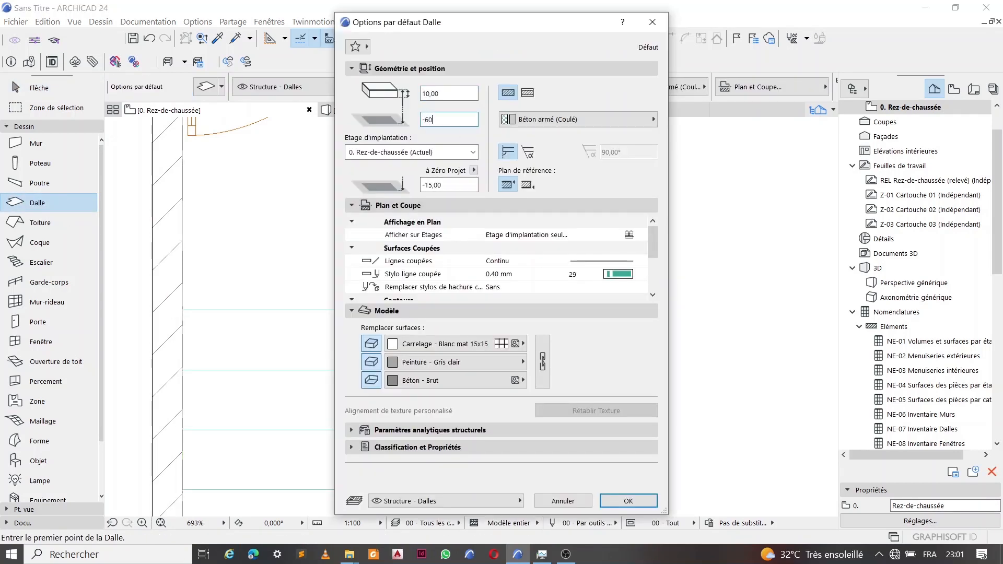
left_click(449, 343)
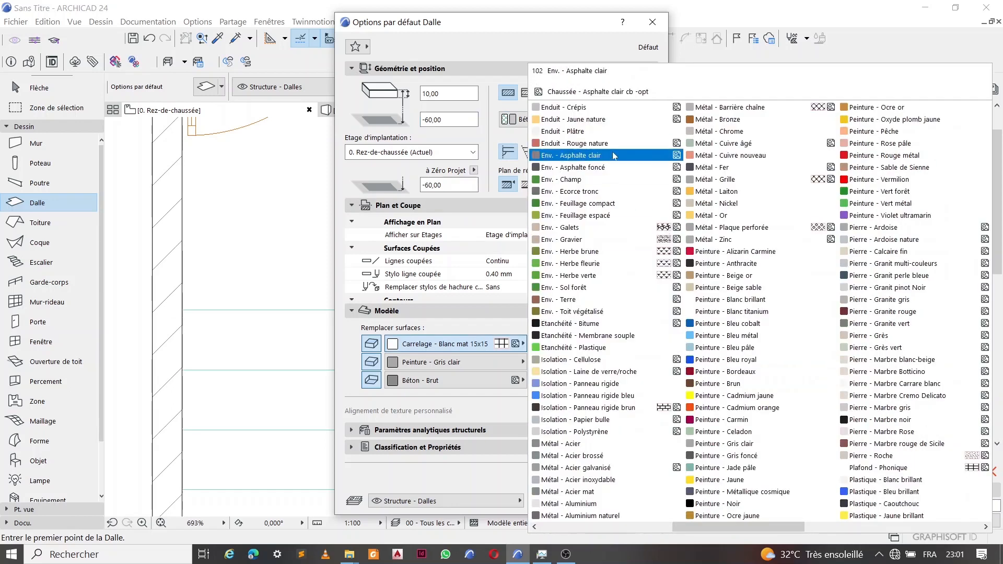
left_click(613, 156)
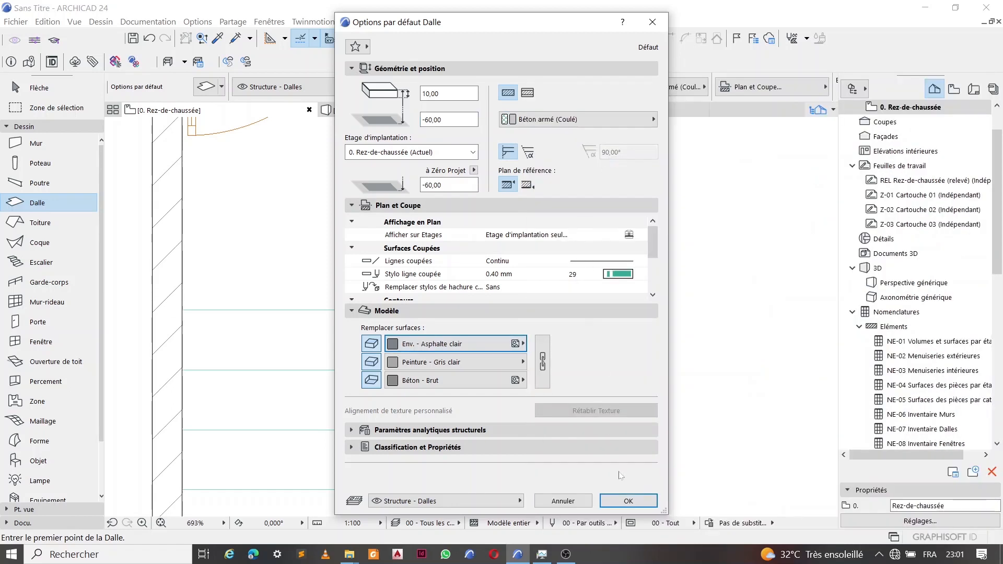
left_click(542, 362)
left_click(627, 501)
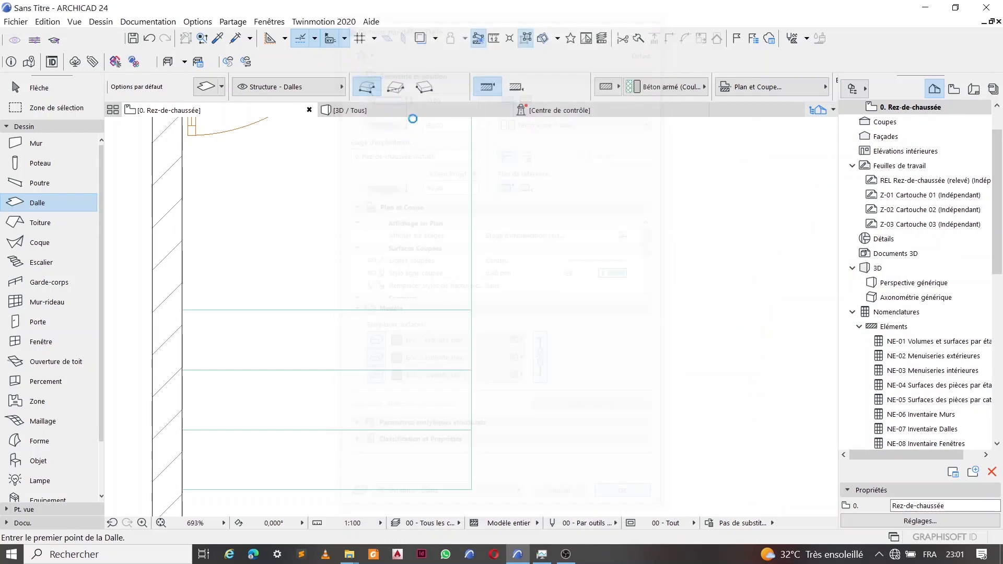
Draw a rectangular ground slab extending well beyond the house on all sides and inspect the result in 3D
left_click(395, 87)
scroll(486, 311, "down", 10)
scroll(486, 311, "down", 8)
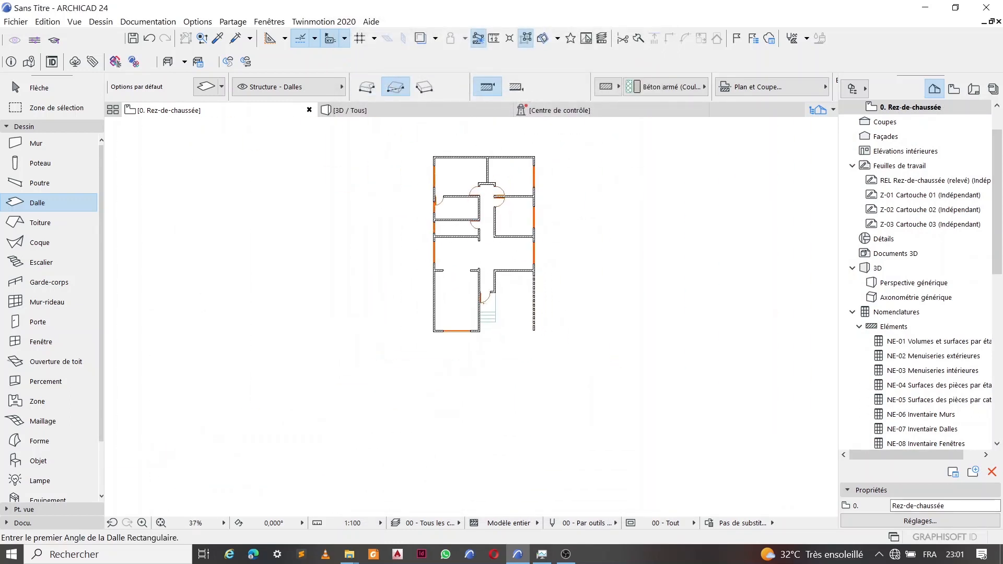
left_click(385, 179)
left_click(585, 371)
left_click(436, 112)
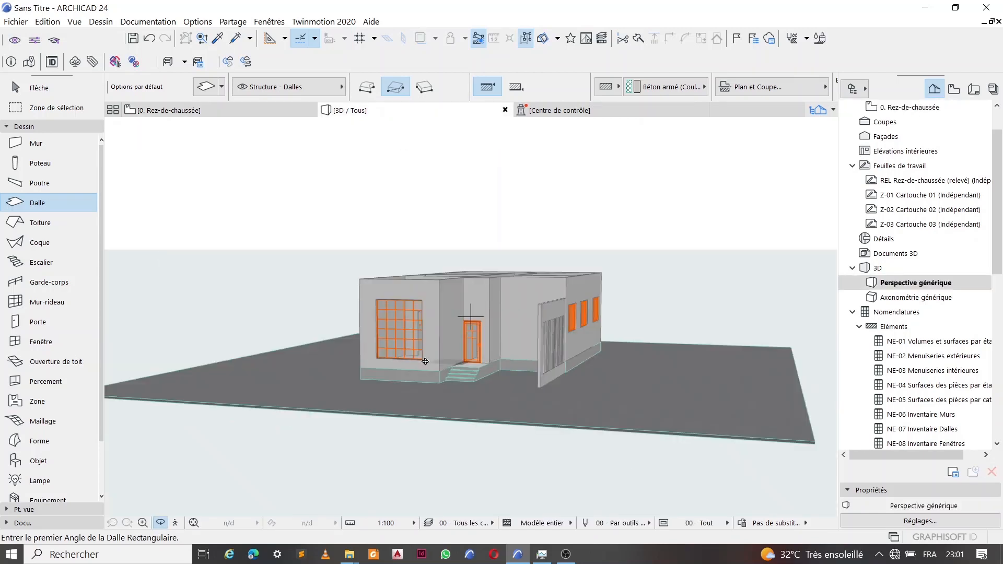
middle_click_drag(582, 400, 446, 365, "shift")
scroll(445, 365, "up", 2)
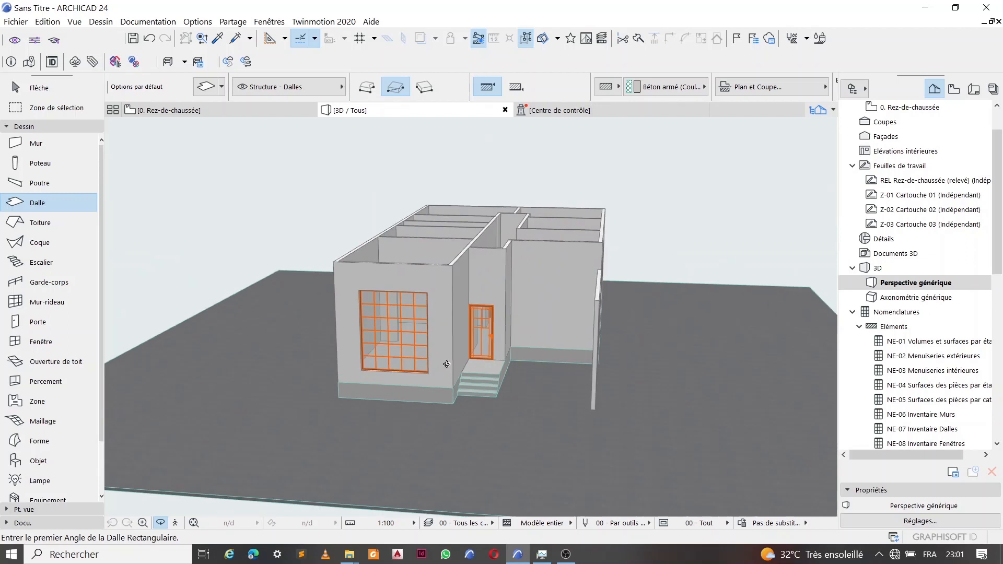
scroll(479, 333, "up", 2)
scroll(479, 333, "down", 3)
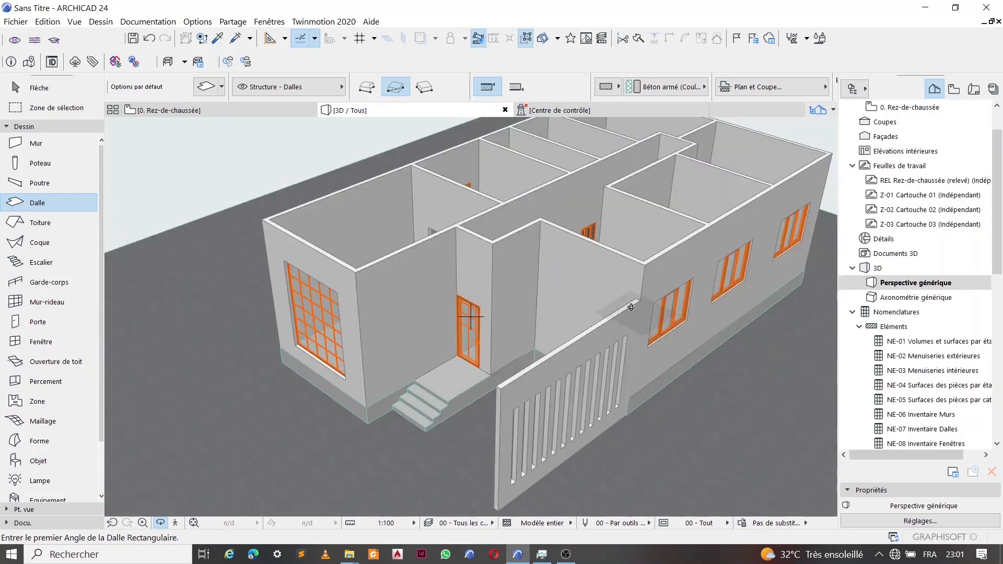
On the ground floor plan, set the default slab's height offset to 350 and all its surfaces to Peinture - Gris clair
left_click(215, 111)
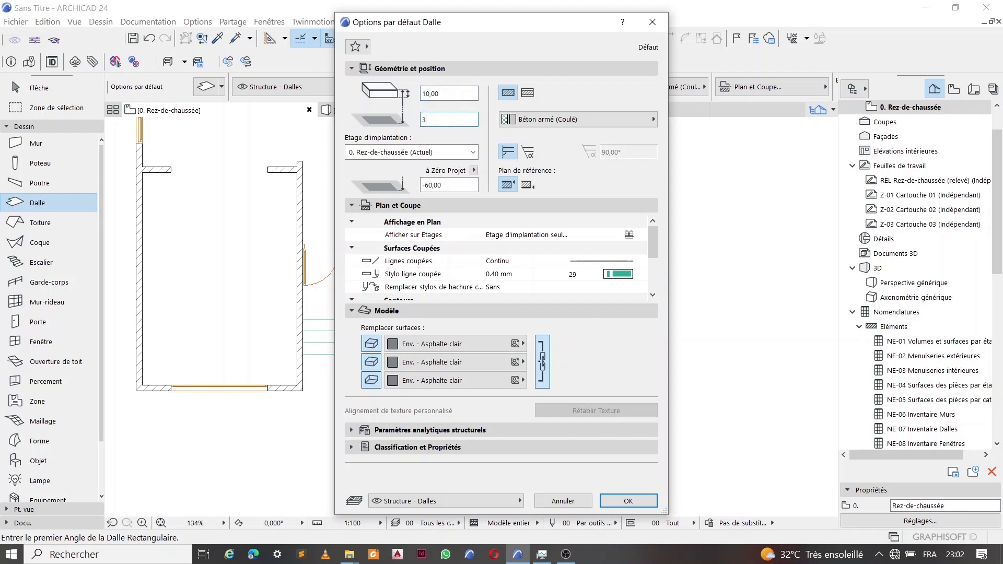
left_click(450, 344)
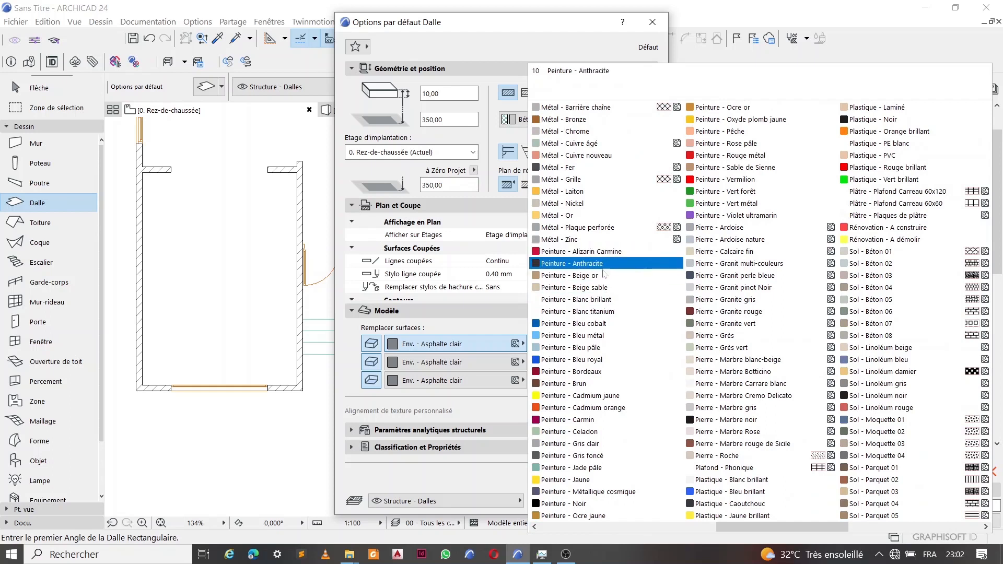
left_click(573, 443)
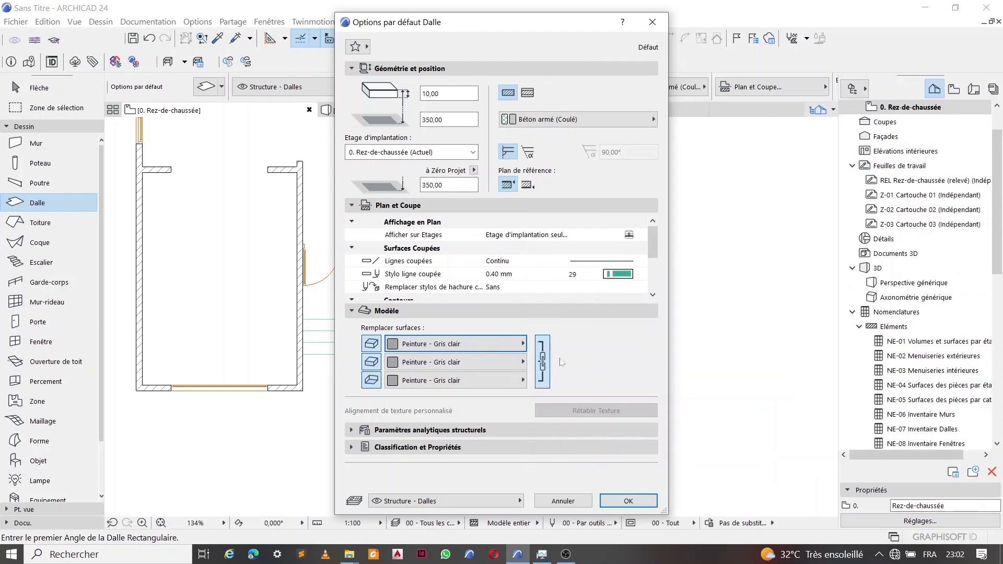
left_click(630, 502)
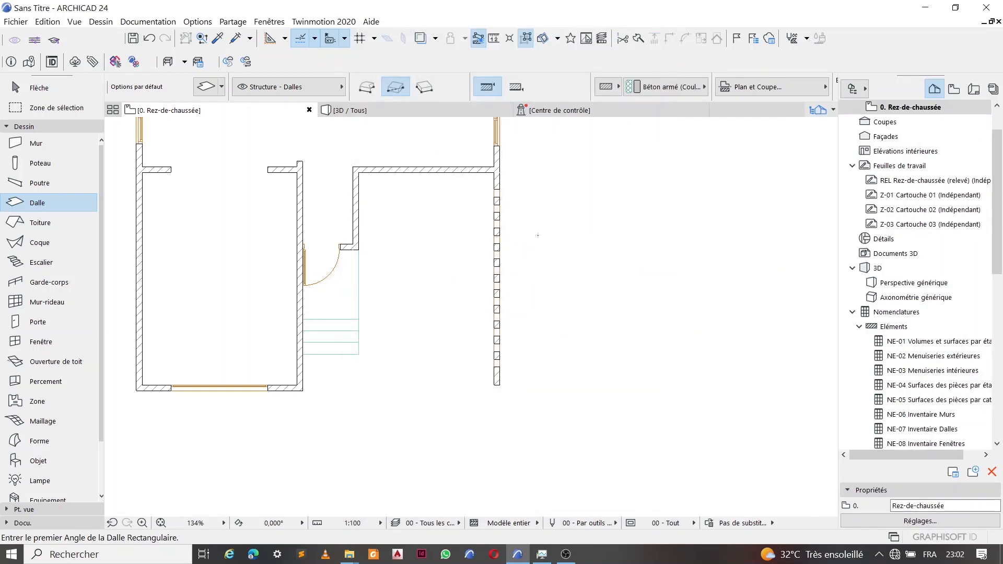
Draw a polygonal canopy slab over the entrance and carport, following the recessed walls and the slotted wall's outer face, and check it in 3D
scroll(358, 167, "up", 5)
left_click(367, 88)
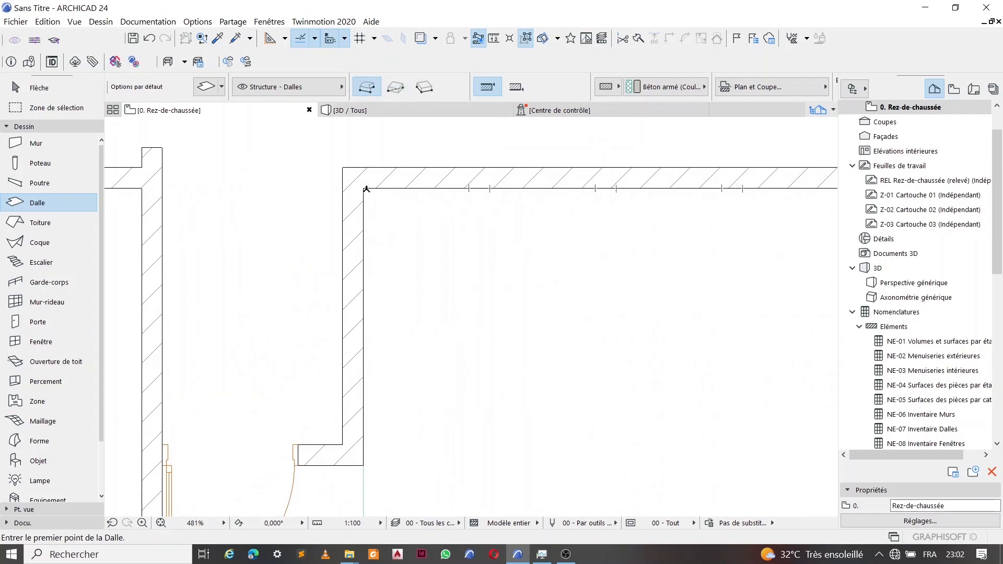
left_click(366, 189)
scroll(334, 225, "down", 3)
scroll(567, 190, "down", 2)
scroll(570, 426, "up", 3)
left_click(575, 398)
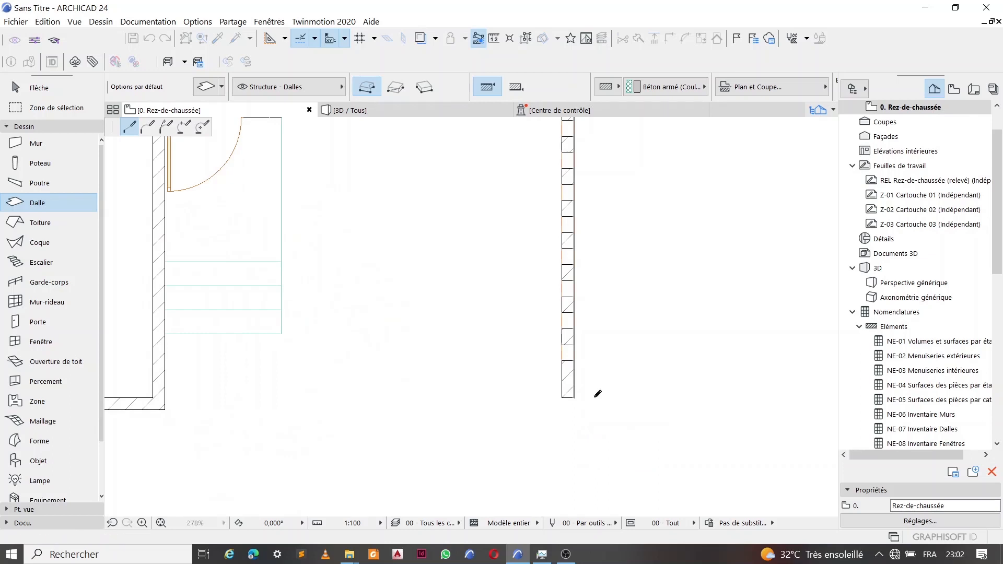
scroll(408, 383, "down", 2)
scroll(430, 340, "down", 2)
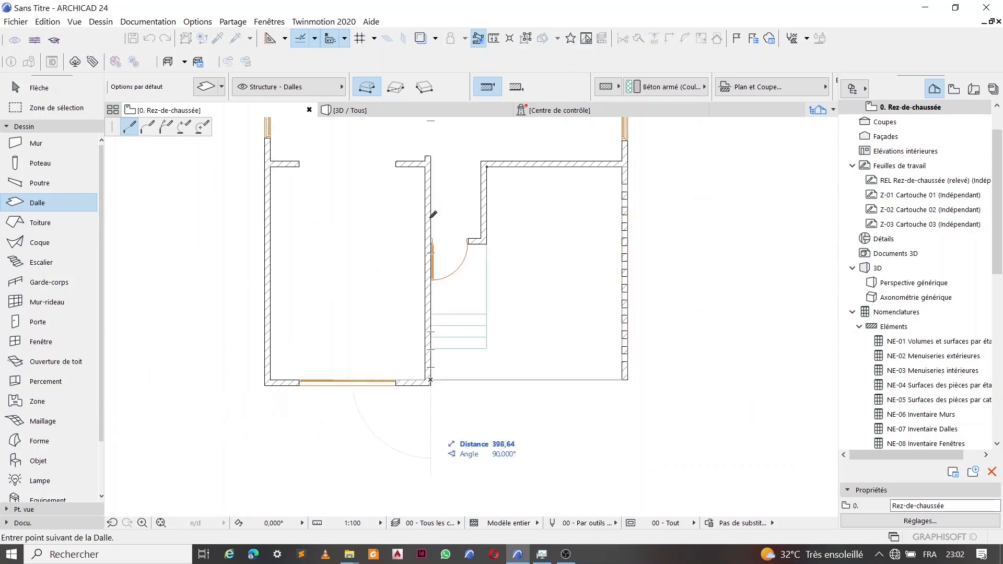
scroll(433, 214, "up", 3)
left_click(431, 240)
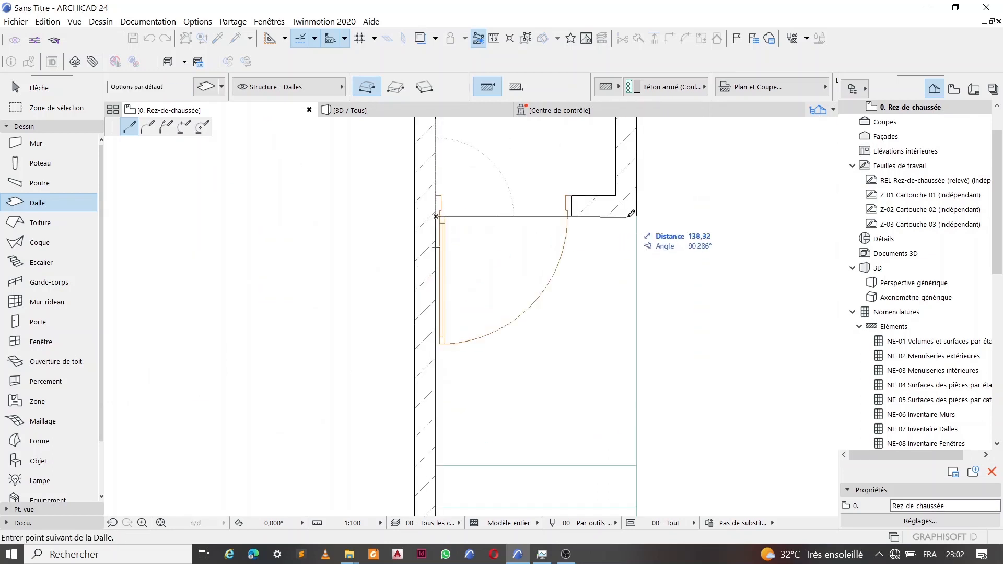
left_click(634, 215)
scroll(632, 214, "down", 2)
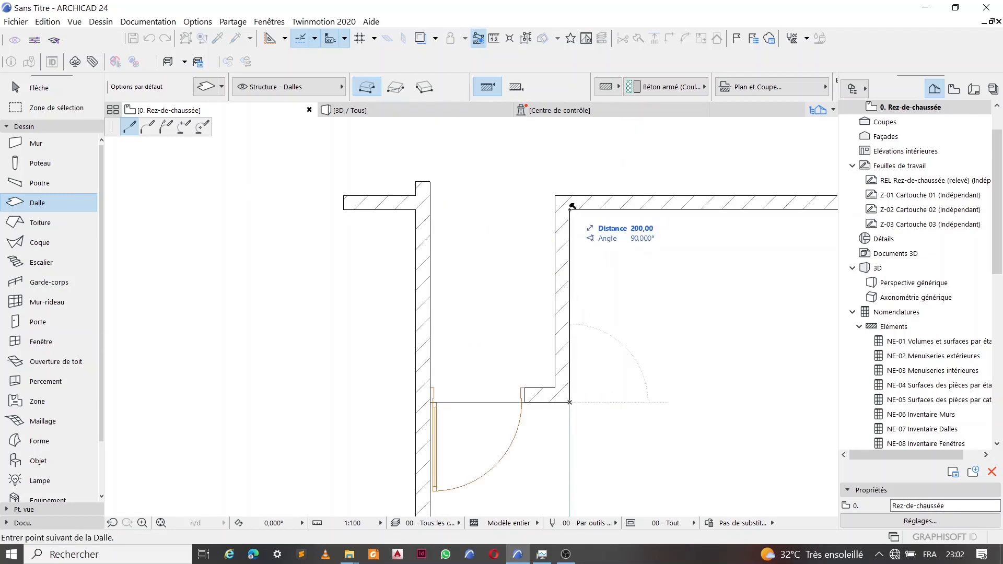
left_click(571, 208)
left_click(500, 110)
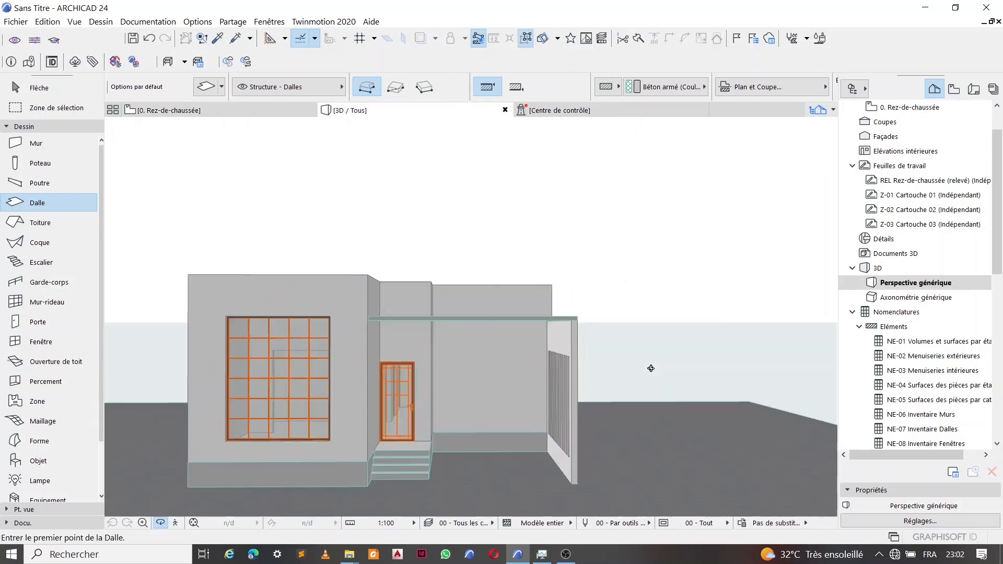
Offset the canopy slab's edge along the slotted wall outward by 15 on the ground floor plan
left_click(218, 113)
key("Escape")
scroll(550, 312, "down", 2)
middle_click_drag(550, 312, 321, 281)
left_click(602, 320)
left_click(552, 241)
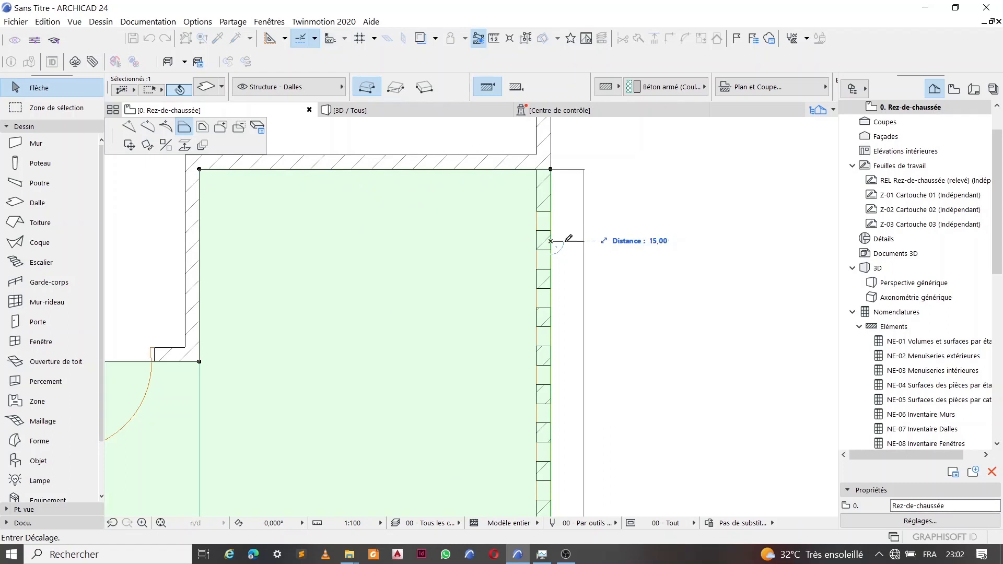
left_click(566, 243)
Offset the canopy slab's front edge outward to align with the house's front wall face, and inspect the canopy in 3D
scroll(493, 365, "down", 3)
scroll(488, 381, "up", 3)
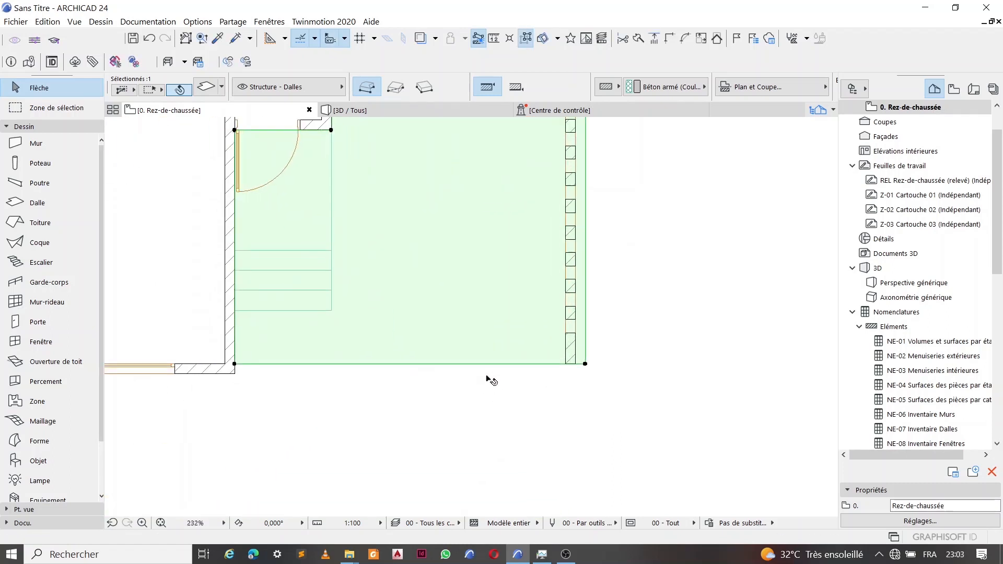
left_click(502, 360)
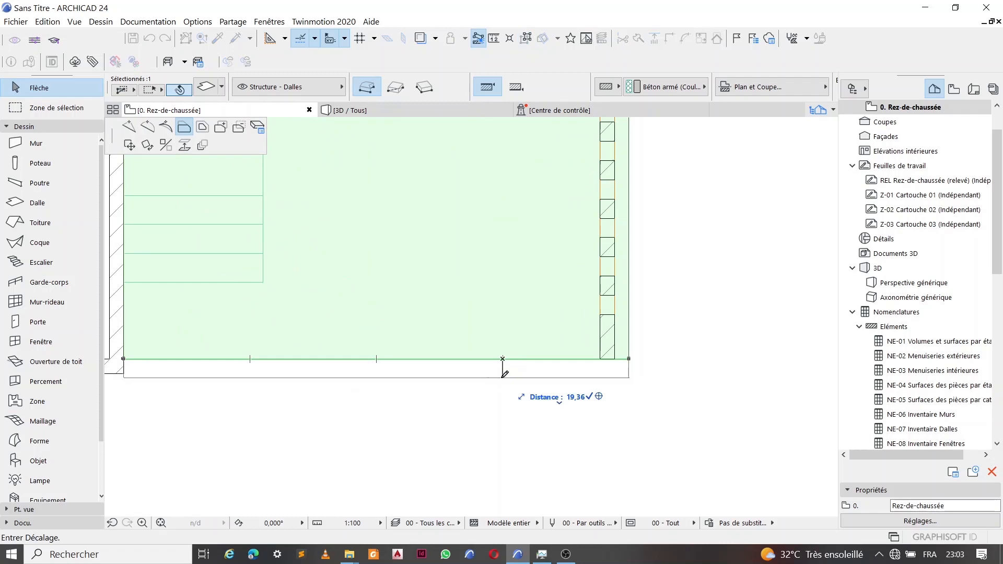
left_click(503, 374)
key("F3")
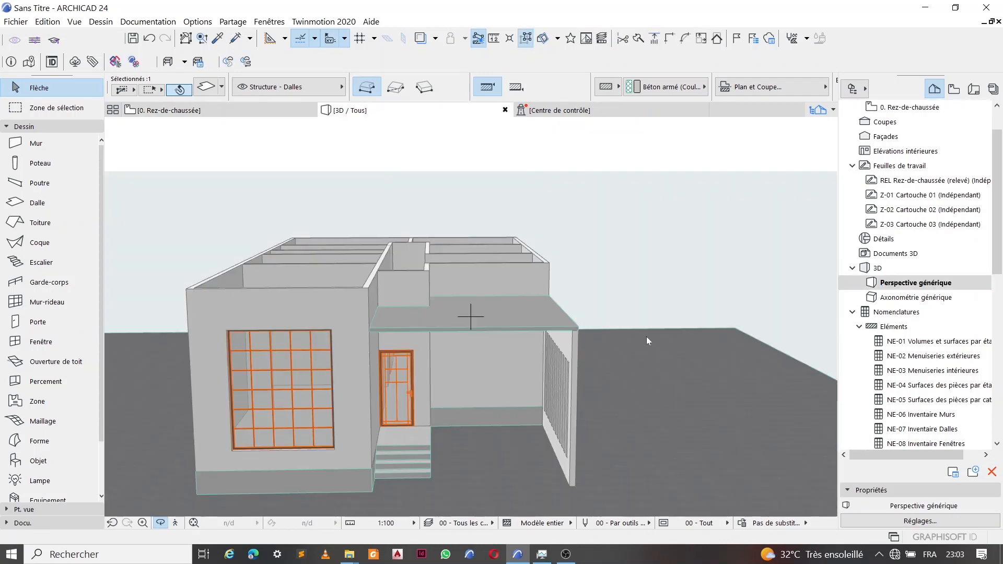
key("Escape")
middle_click_drag(650, 350, 643, 385, "shift")
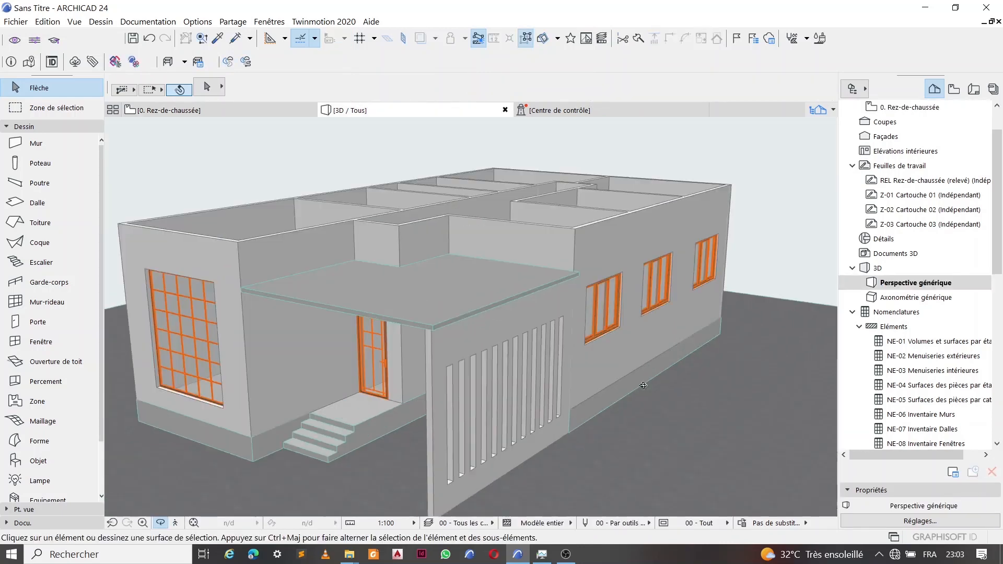
Override all surfaces of the slotted wall and the two walls at the entrance corner with Peinture - Gris clair
left_click(533, 316)
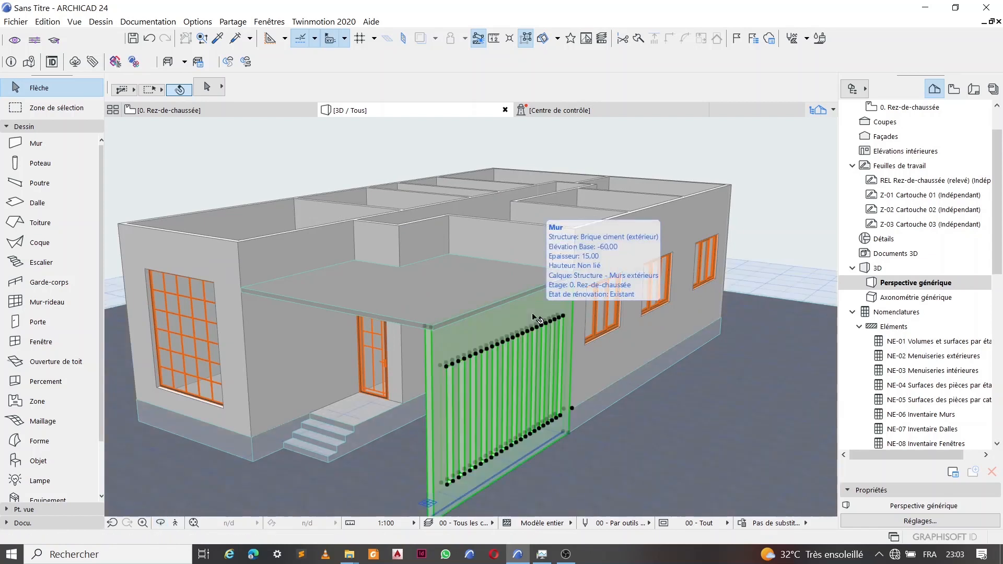
left_click(415, 233, "shift")
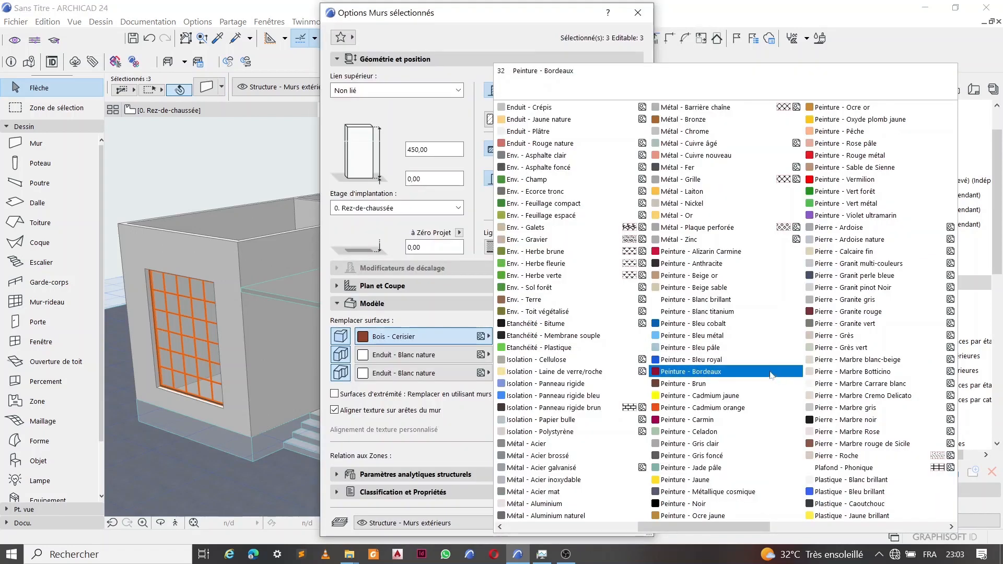
left_click(732, 446)
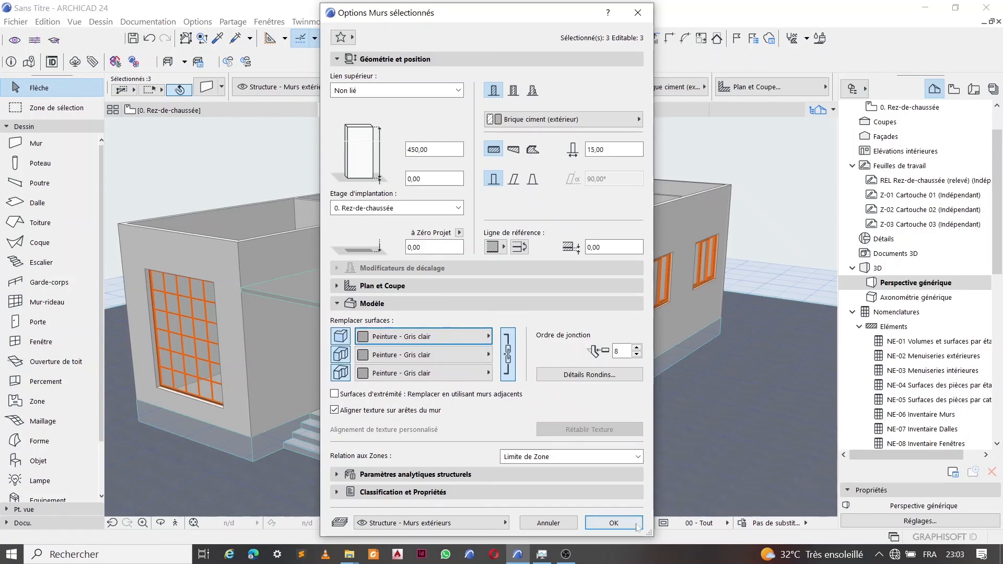
left_click(635, 520)
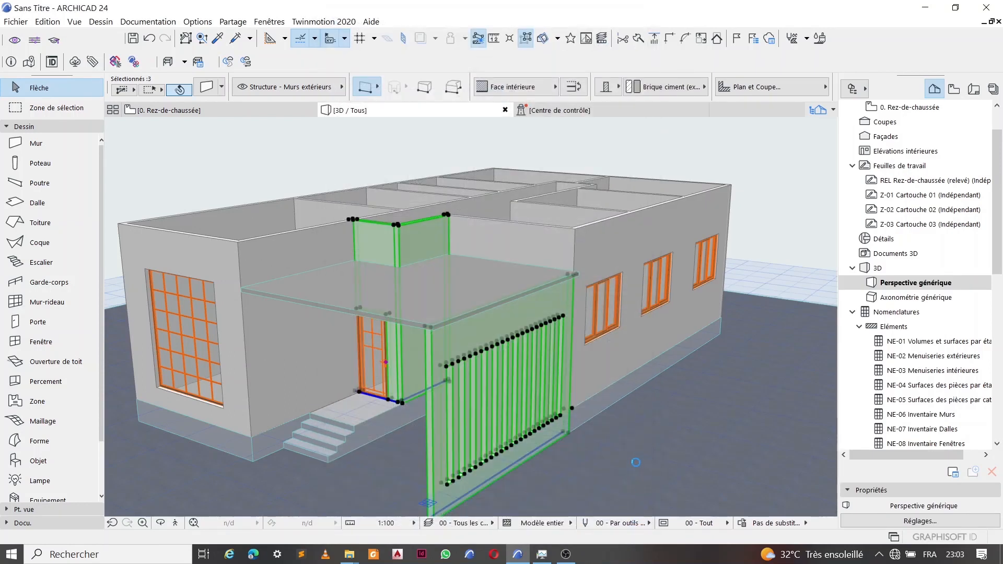
Apply flat-profile log detailing with a height of 30 to the entrance corner walls and the carport's rear wall, and inspect them in 3D
left_click(510, 334, "shift")
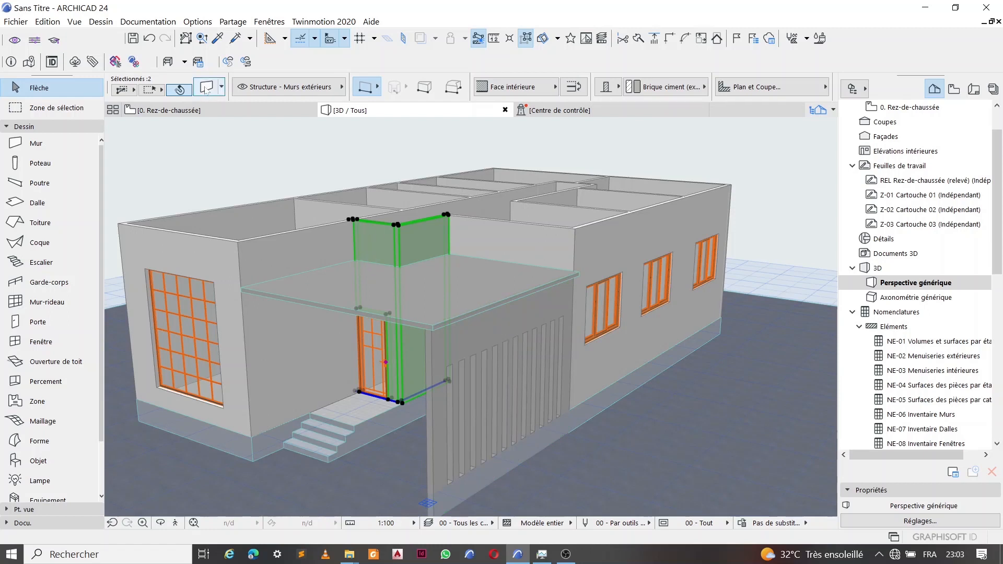
left_click(509, 252, "shift")
key("ctrl+t")
left_click(616, 374)
left_click(378, 109)
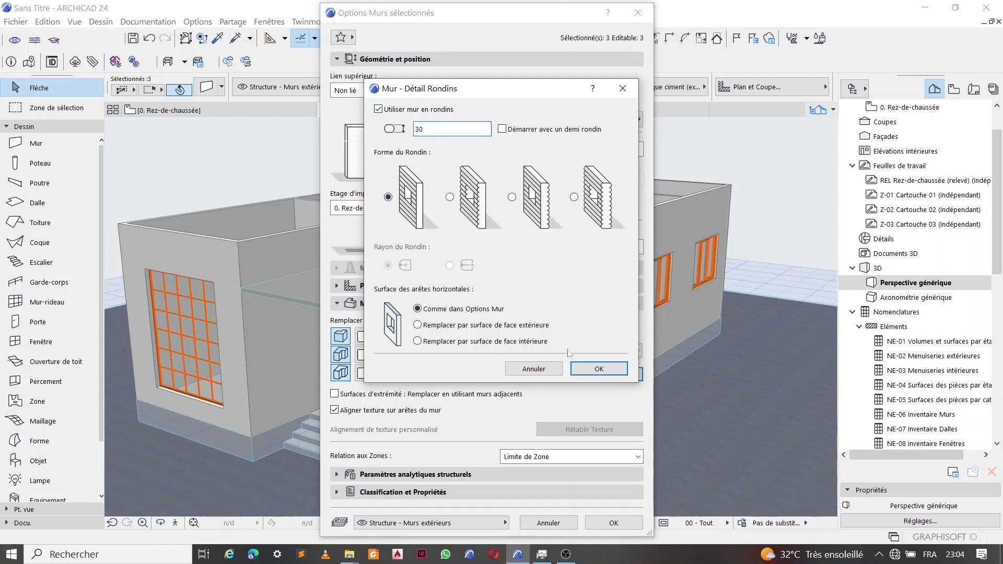
left_click(599, 369)
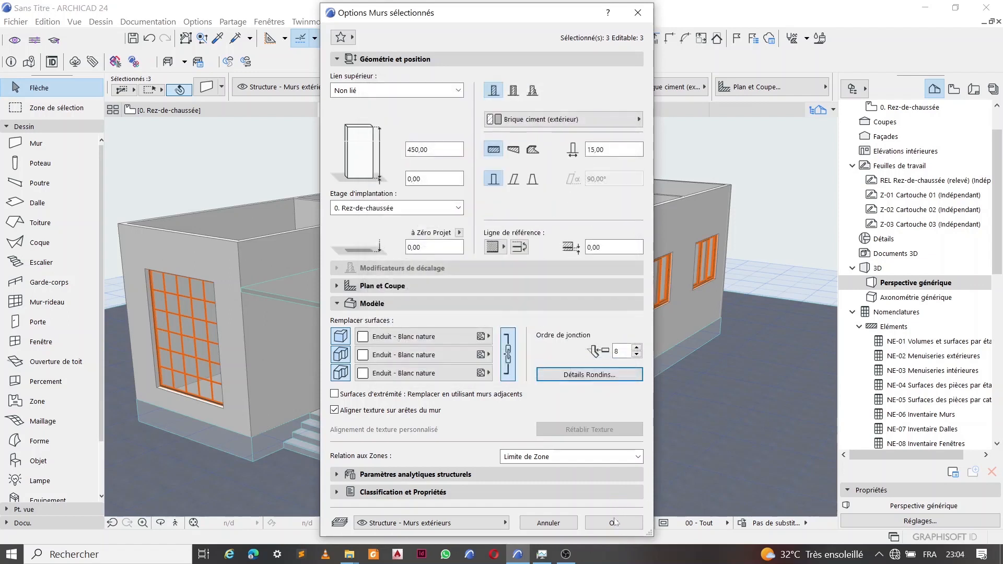
left_click(614, 522)
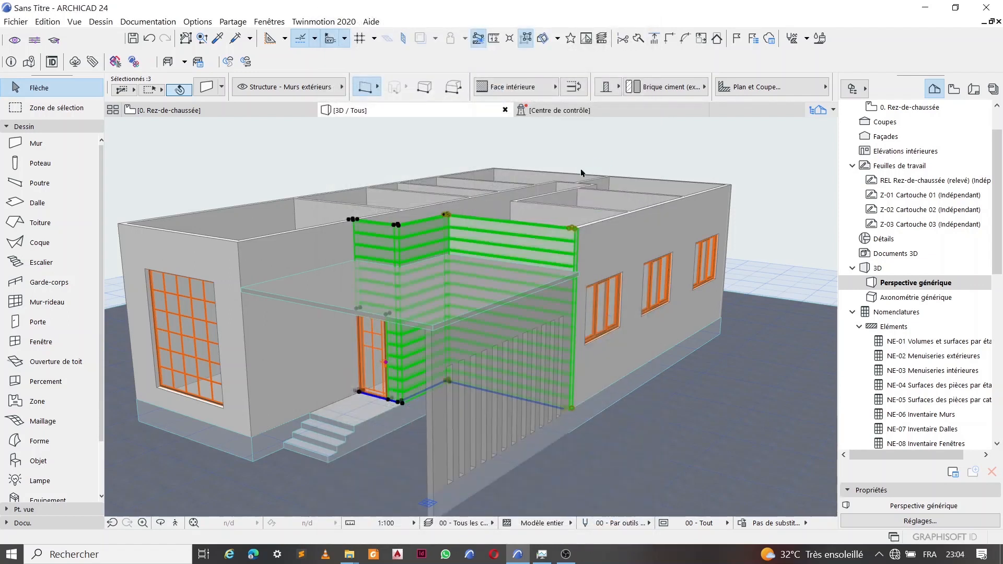
key("Escape")
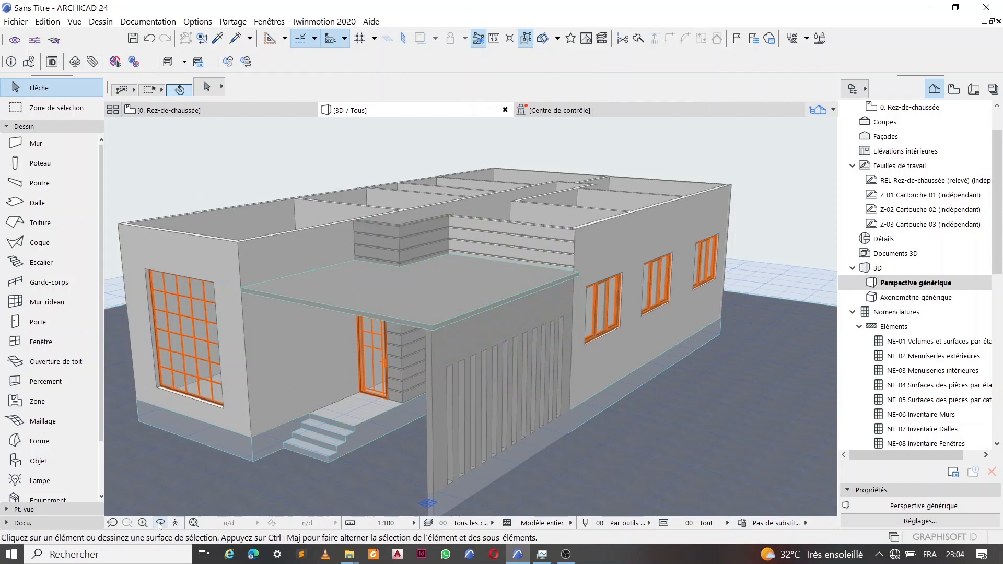
left_click(160, 524)
left_click_drag(190, 439, 404, 401)
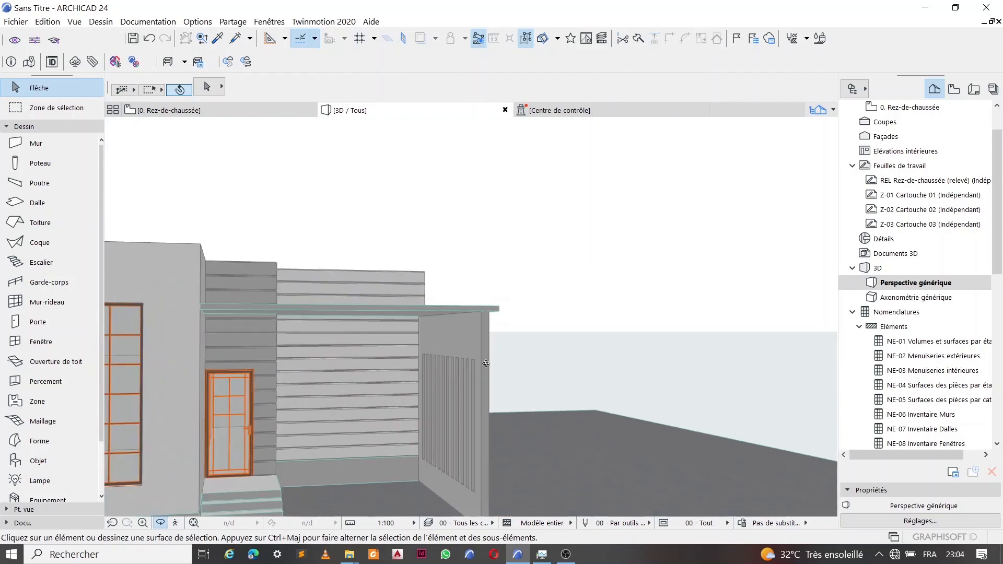
left_click_drag(485, 363, 459, 360)
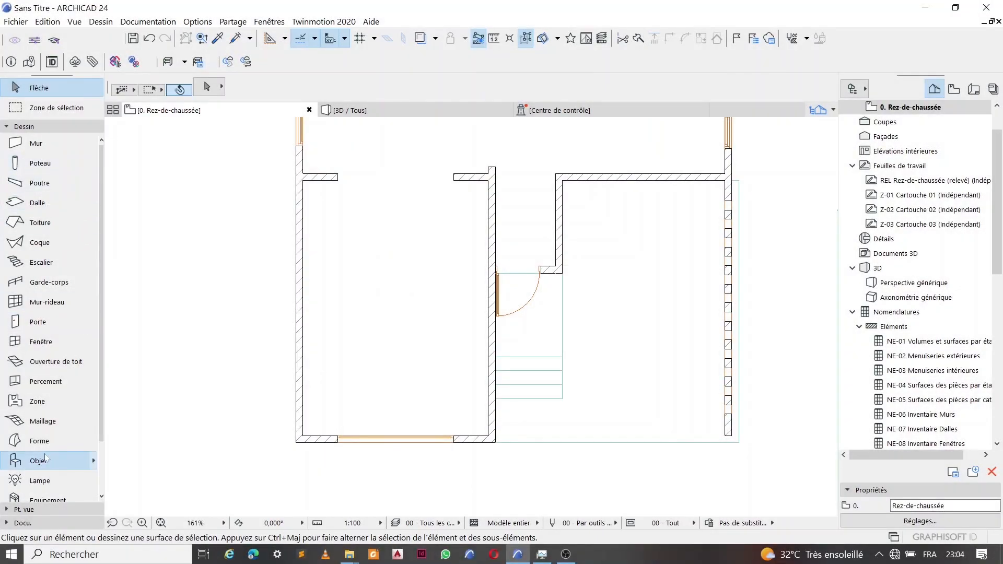
Place a Disposition canapé 24 object without its lower seats in the front room on the ground floor plan
double_click(45, 459)
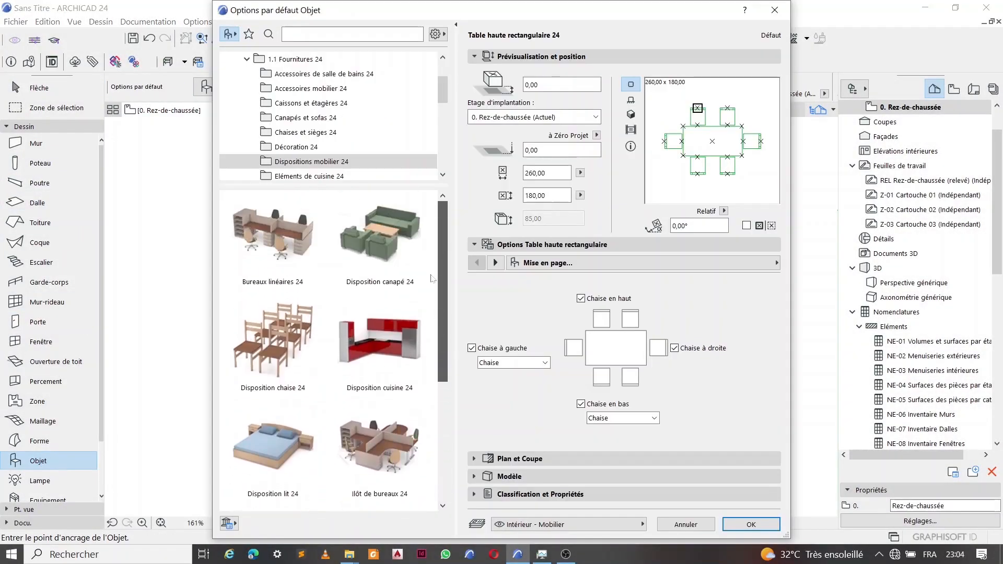
left_click(398, 257)
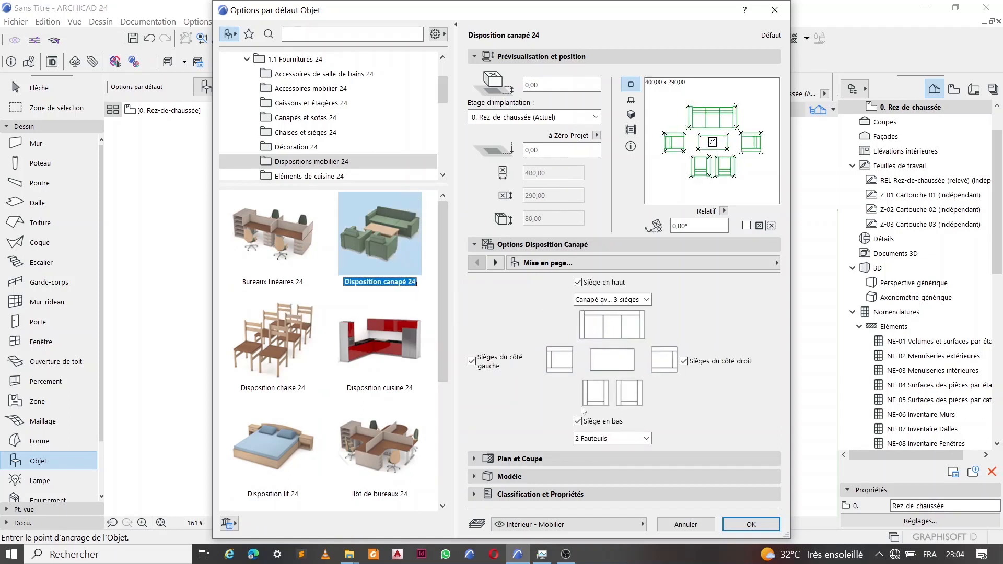
left_click(578, 421)
key("Escape")
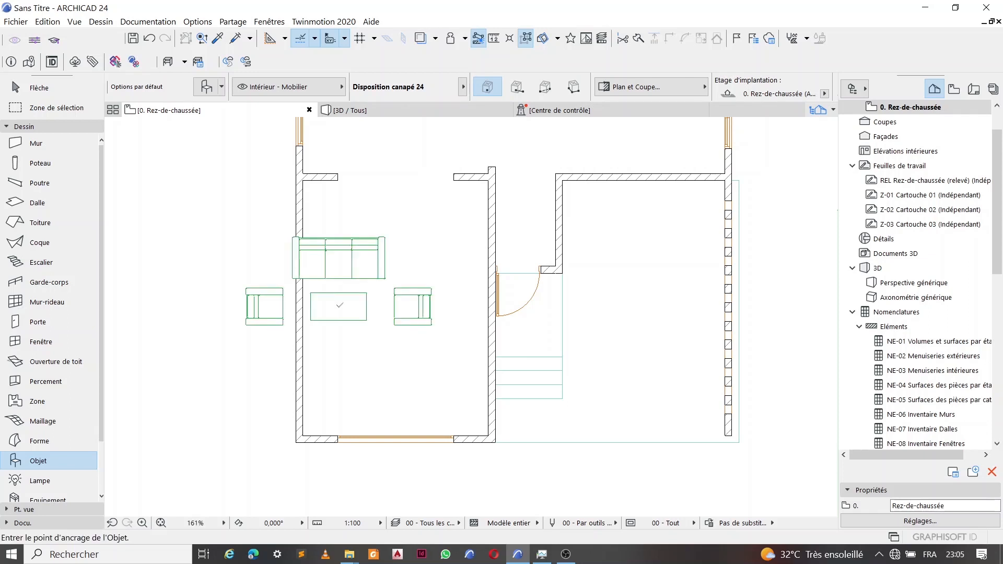
key("Escape")
Rotate the sofa arrangement a quarter turn about the coffee table's centre and move it inside the front room, clear of the wall
left_click(350, 307)
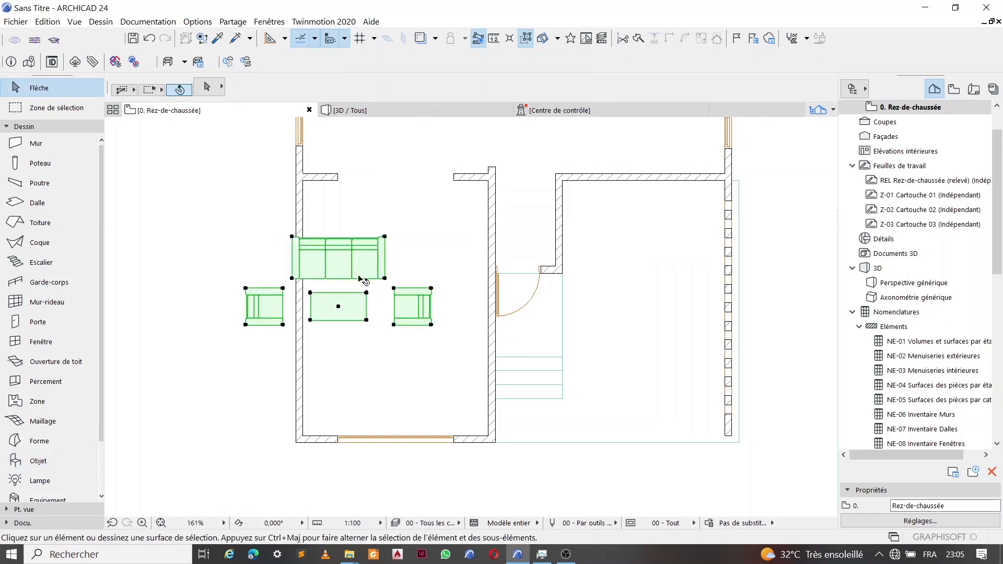
right_click(350, 255)
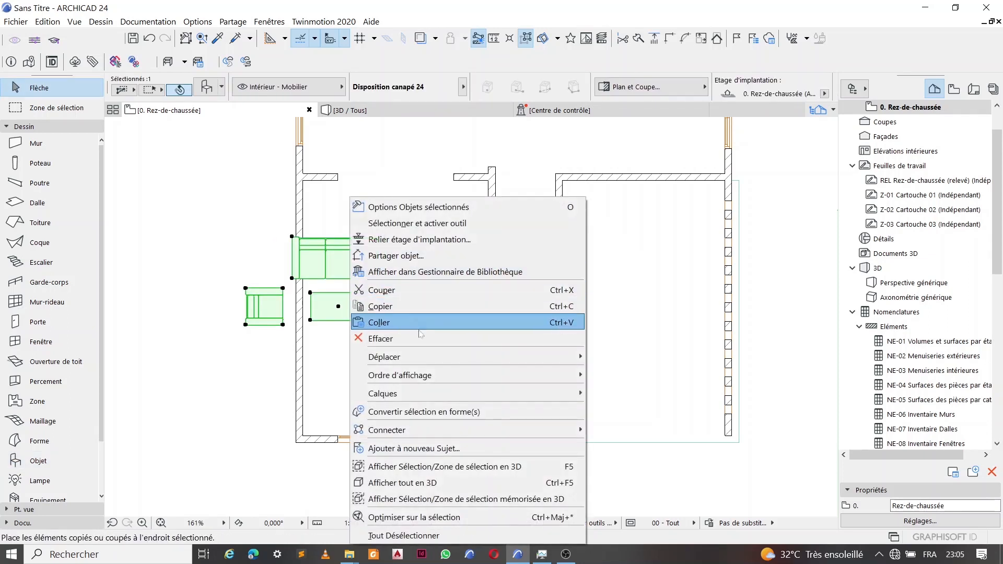
mouse_move(549, 356)
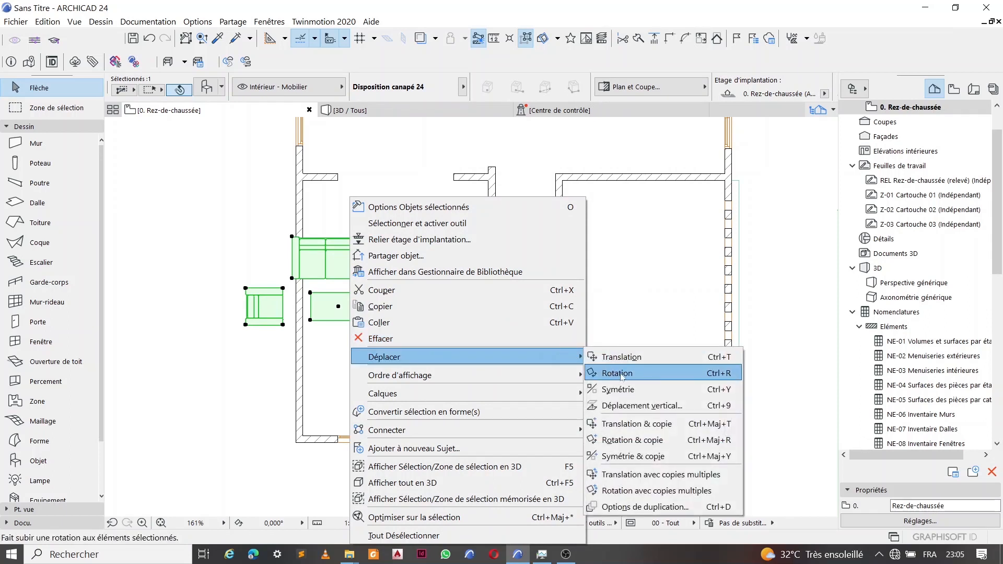
left_click(726, 375)
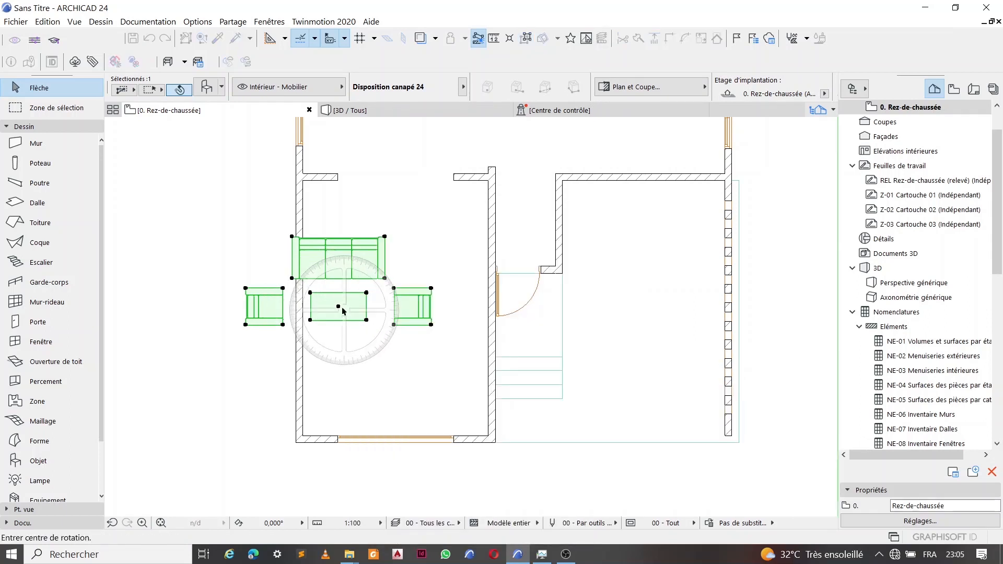
left_click(339, 306)
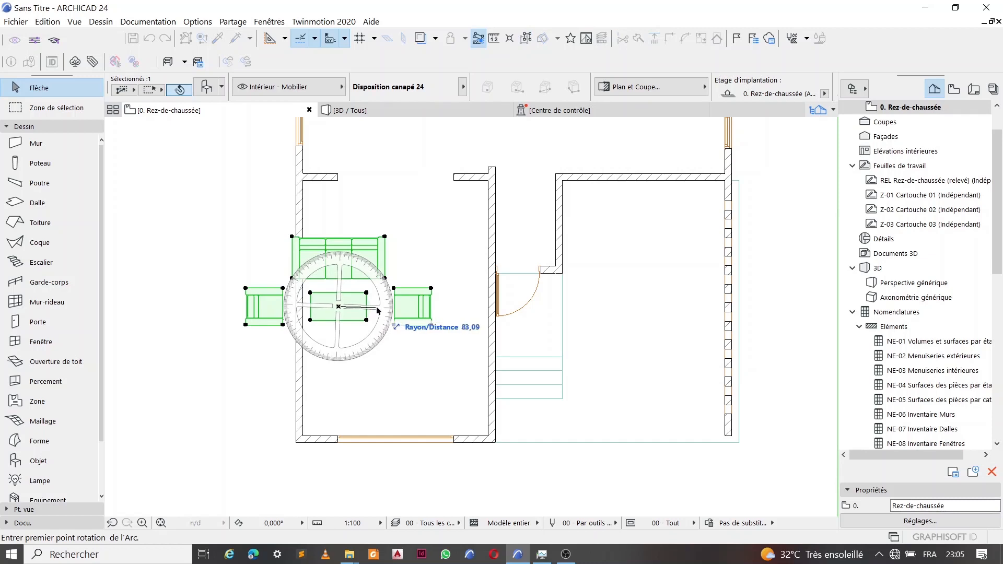
left_click(339, 198)
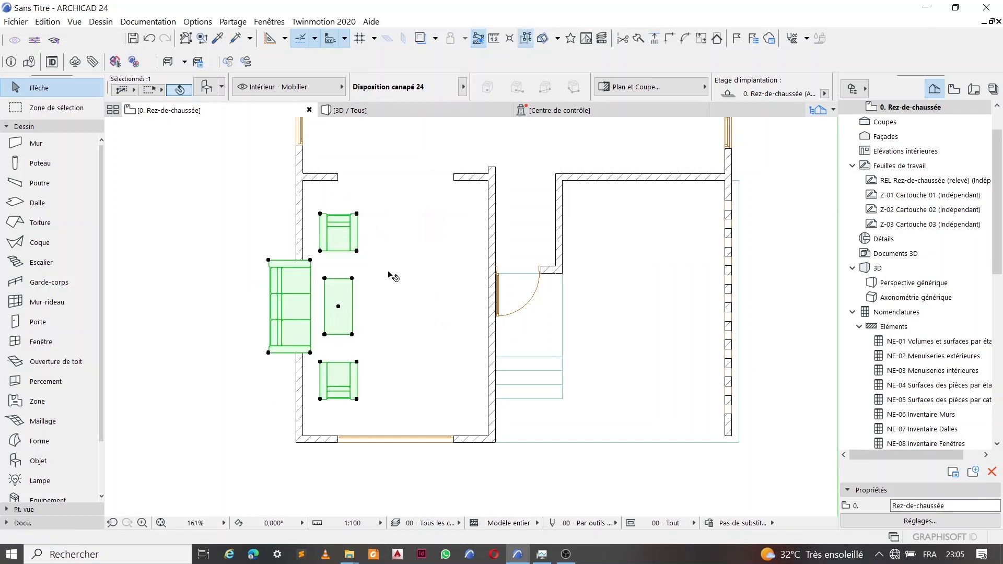
left_click(385, 312)
Place a Table haute rectangulaire 24 object in the room behind the living room on the ground floor plan
double_click(67, 461)
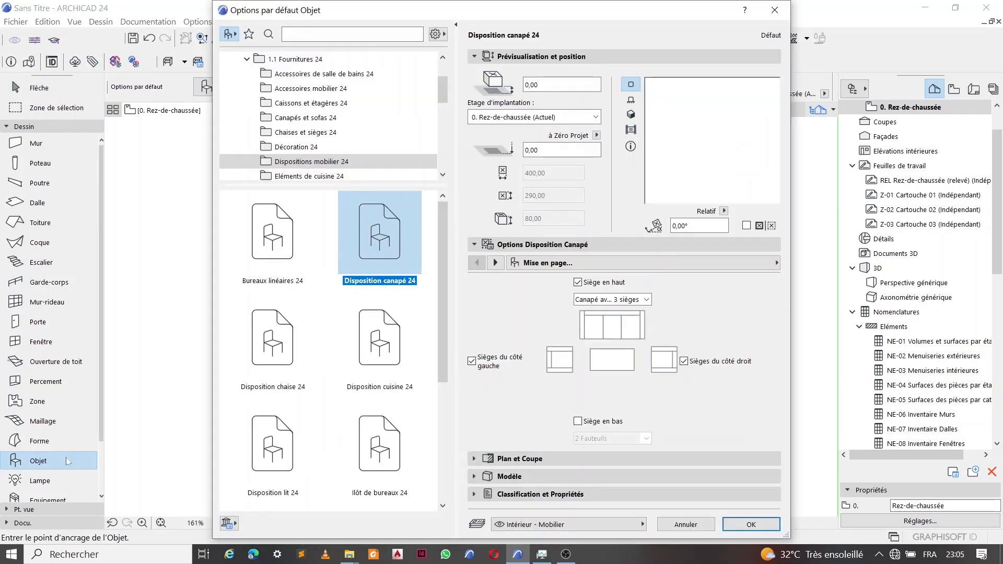
scroll(308, 131, "down", 5)
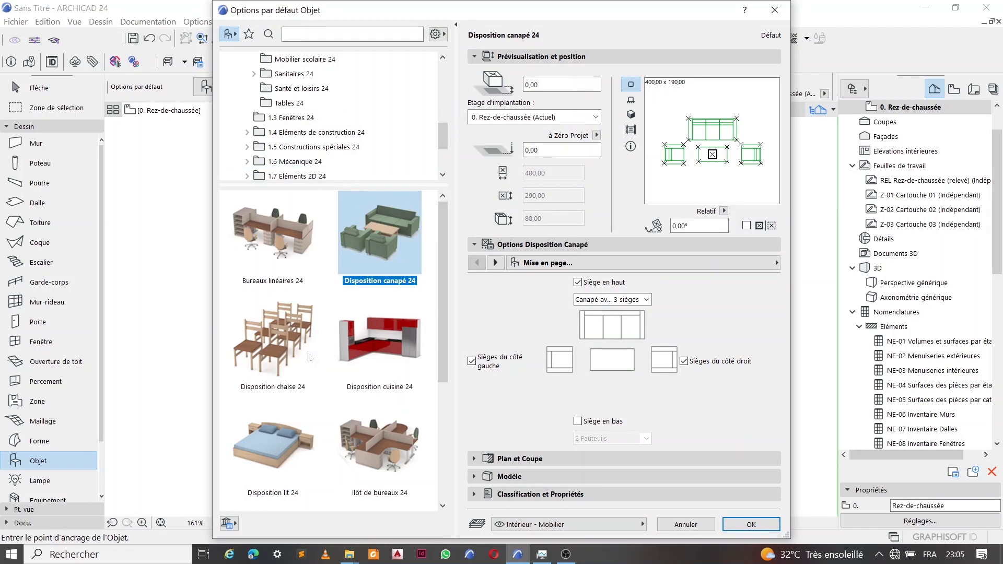
scroll(311, 381, "down", 3)
left_click(302, 453)
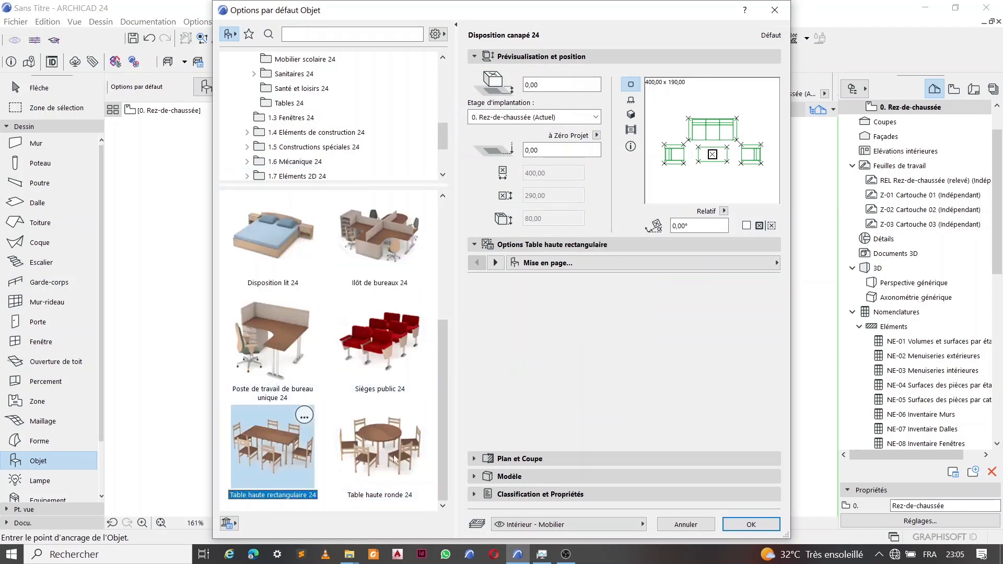
left_click(751, 524)
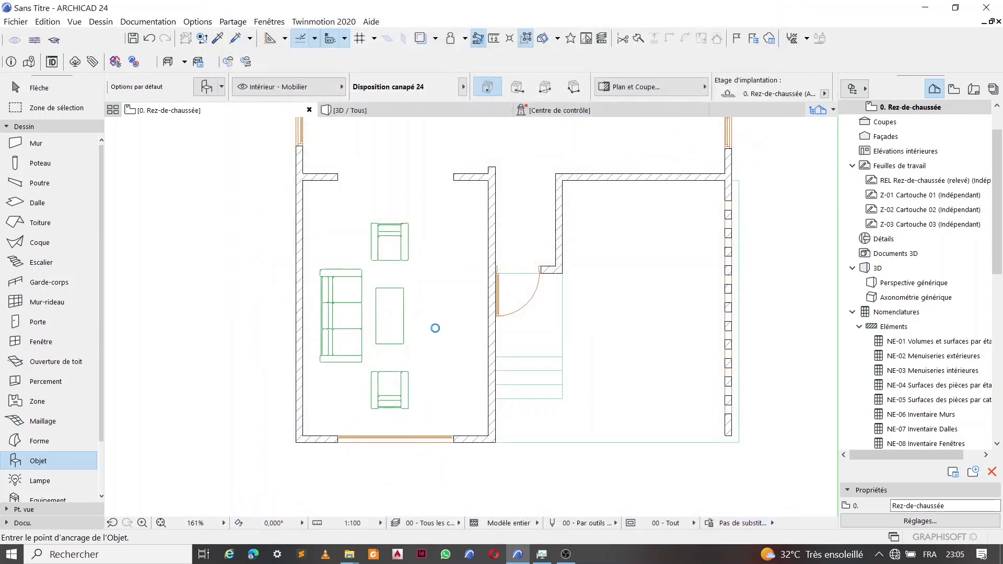
scroll(432, 219, "up", 4)
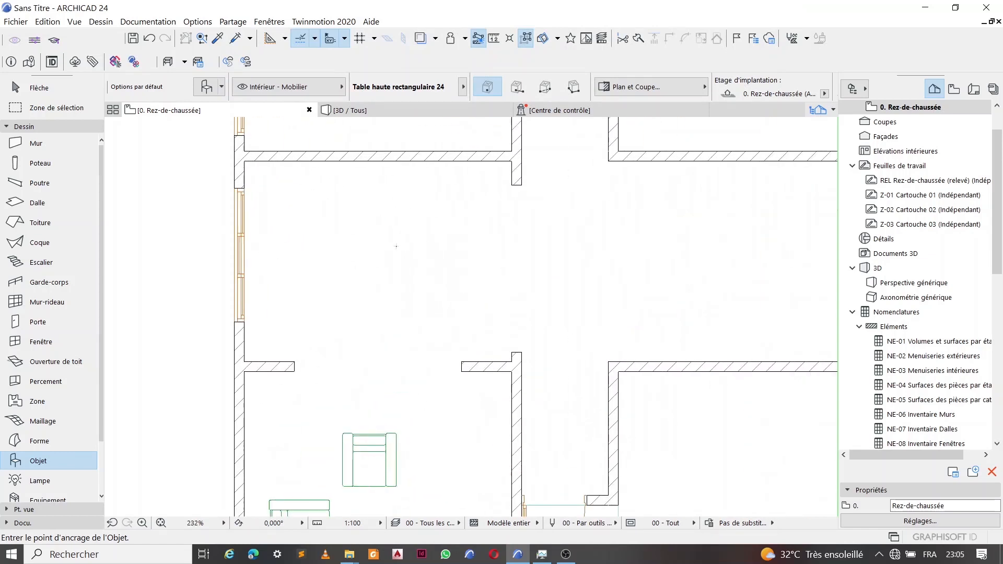
left_click(382, 258)
key("Escape")
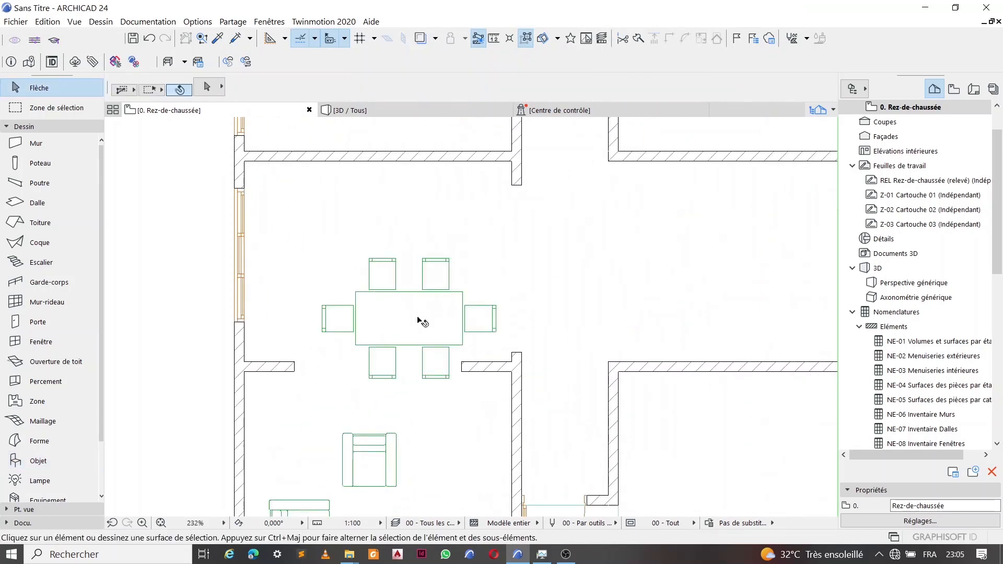
Move the dining table with its chairs by its centre point to the middle of the dining room
left_click(410, 318)
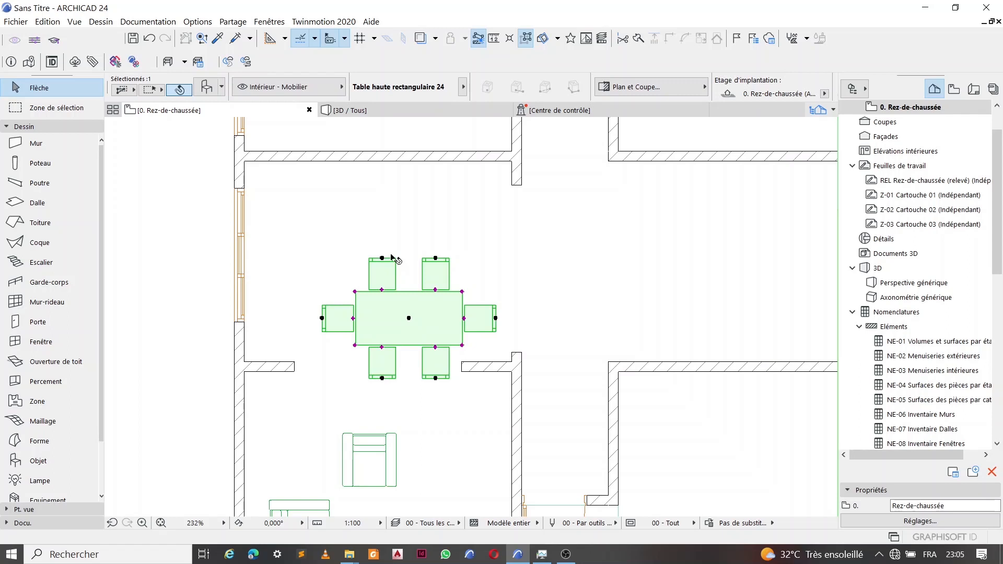
left_click(409, 318)
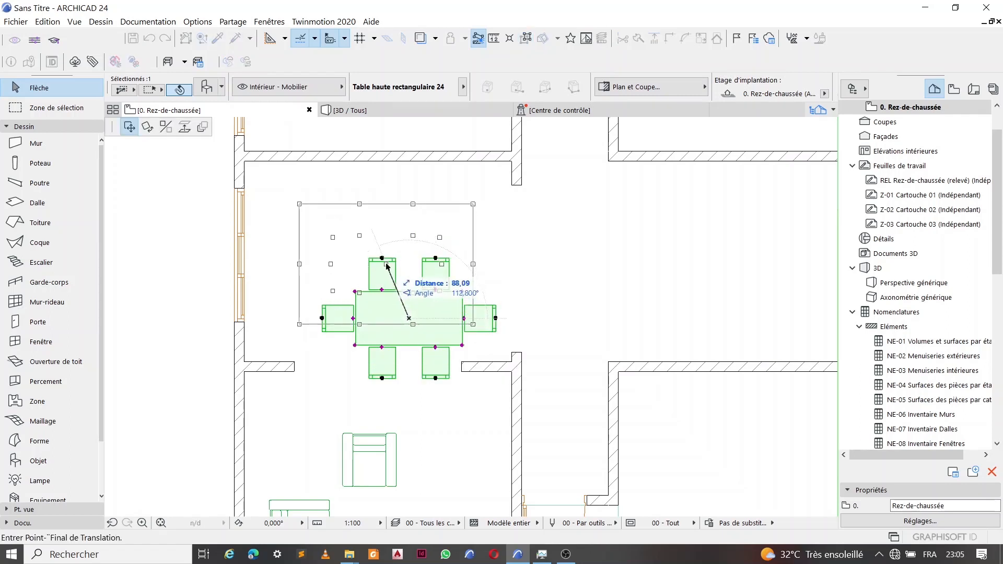
left_click(382, 258)
key("Escape")
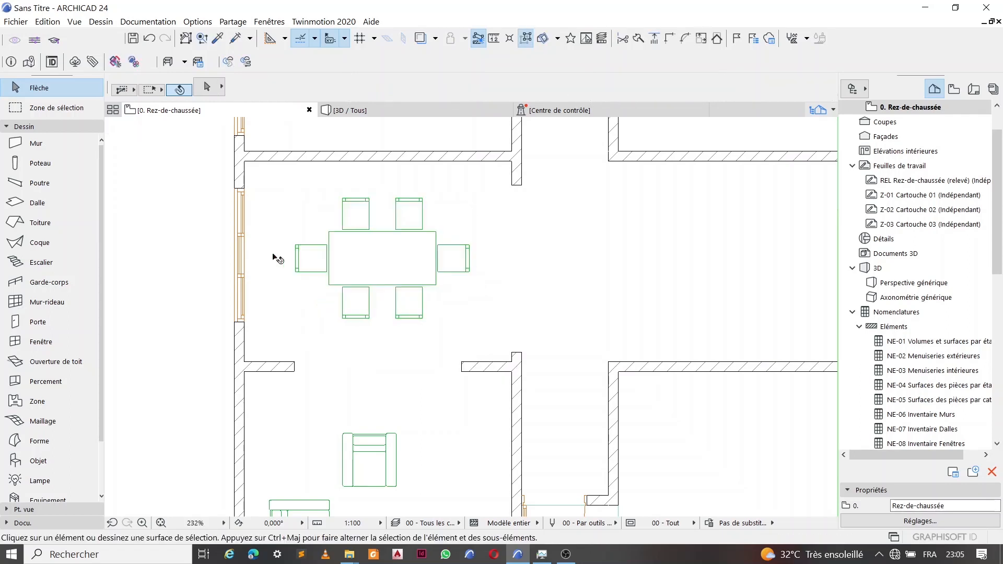
Place a Disposition cuisine 24 object at the windowed kitchen area opposite the dining room
scroll(212, 249, "down", 3)
scroll(510, 257, "up", 3)
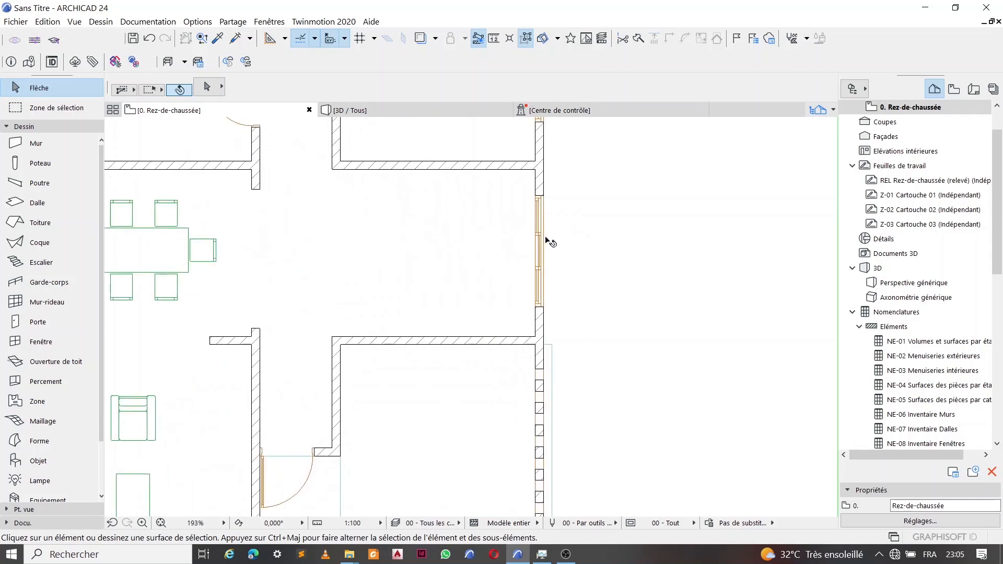
double_click(38, 461)
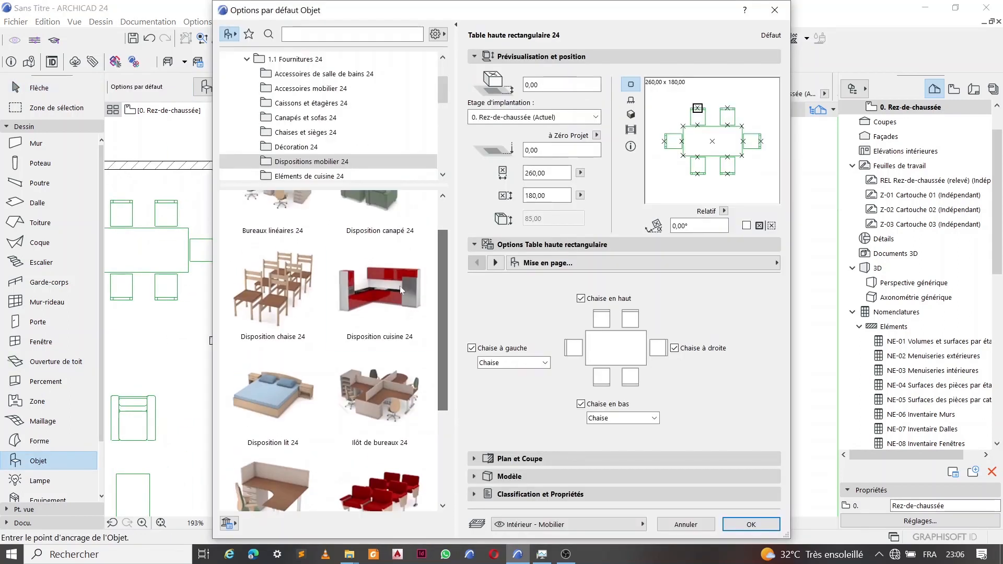
left_click(397, 289)
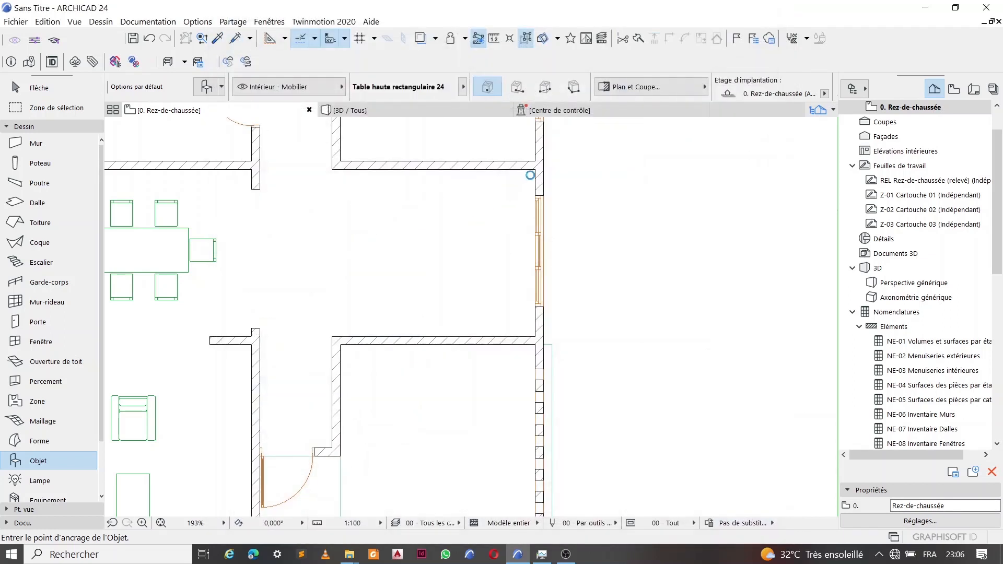
left_click(530, 175)
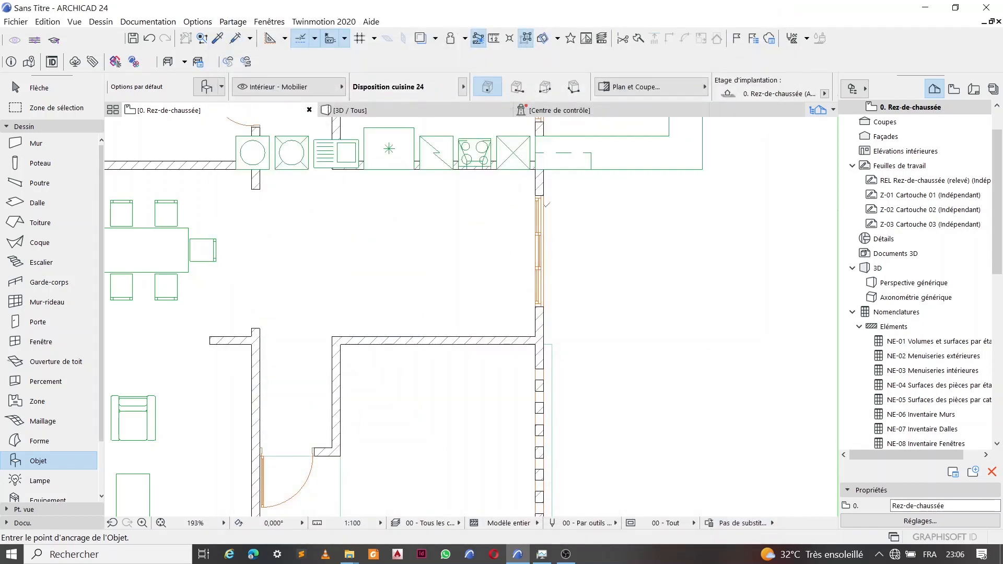
key("Escape")
Move the kitchen layout so its worktop corner snaps to the kitchen's inner corner between the carport wall and the window wall
left_click(683, 161)
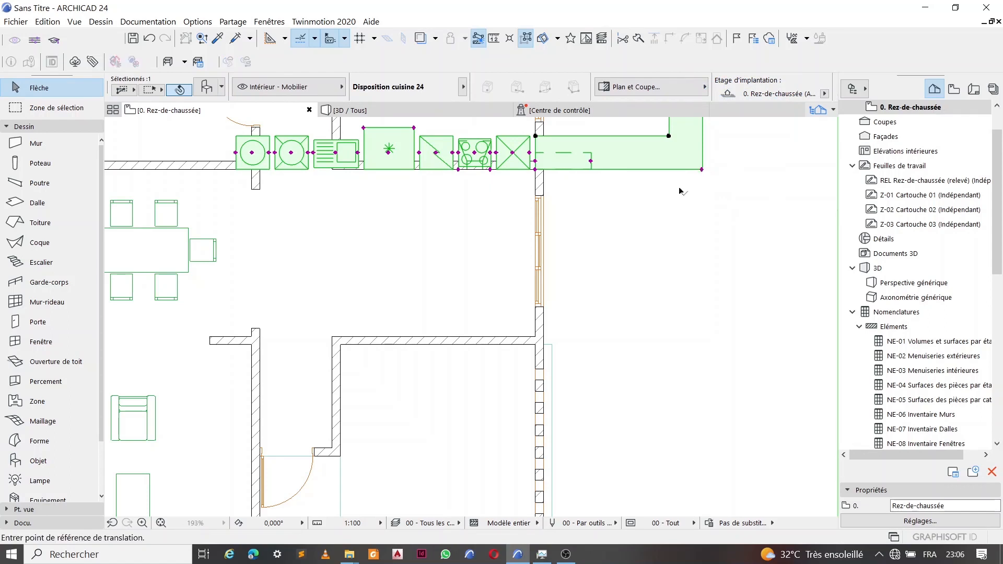
left_click(679, 191)
scroll(538, 331, "up", 4)
left_click(537, 330)
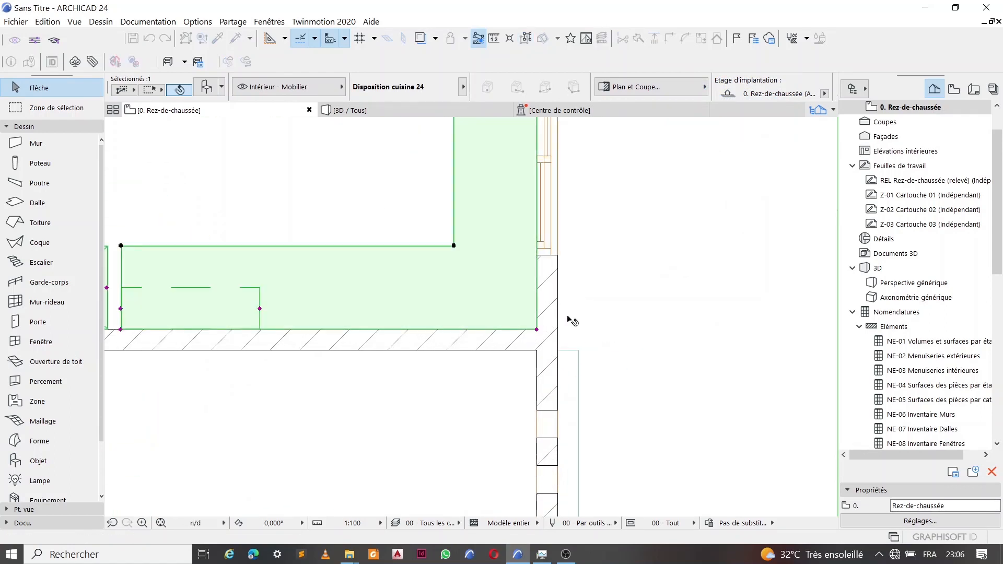
scroll(572, 321, "down", 4)
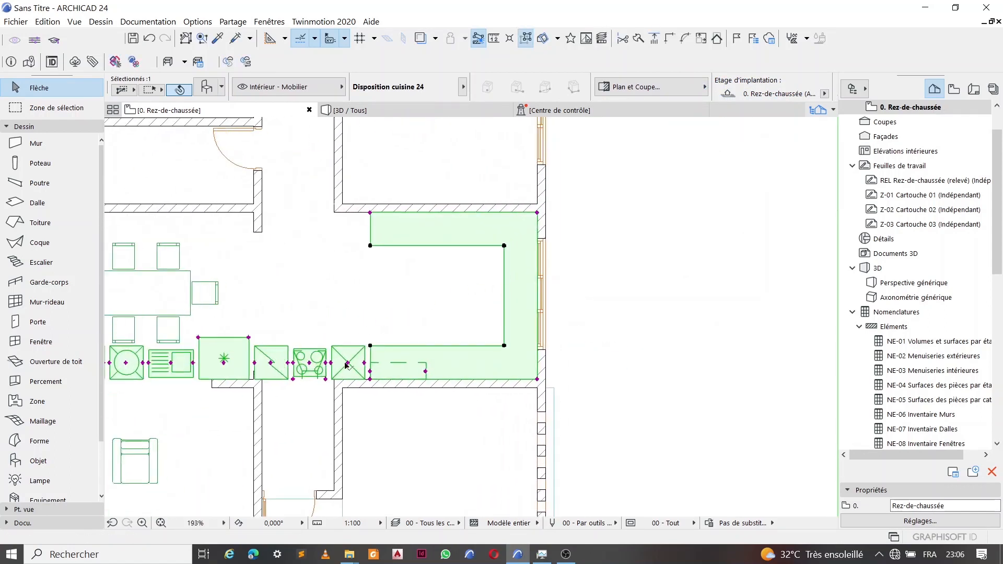
Butt the tall cabinet against the end of the worktop along the carport wall and move the cooktop onto that worktop
left_click(349, 363)
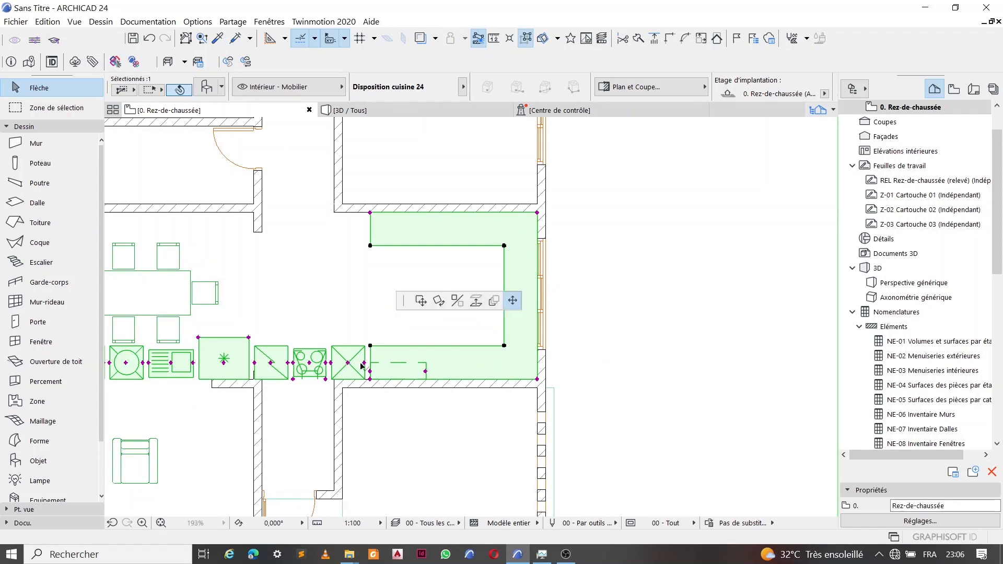
scroll(359, 363, "up", 3)
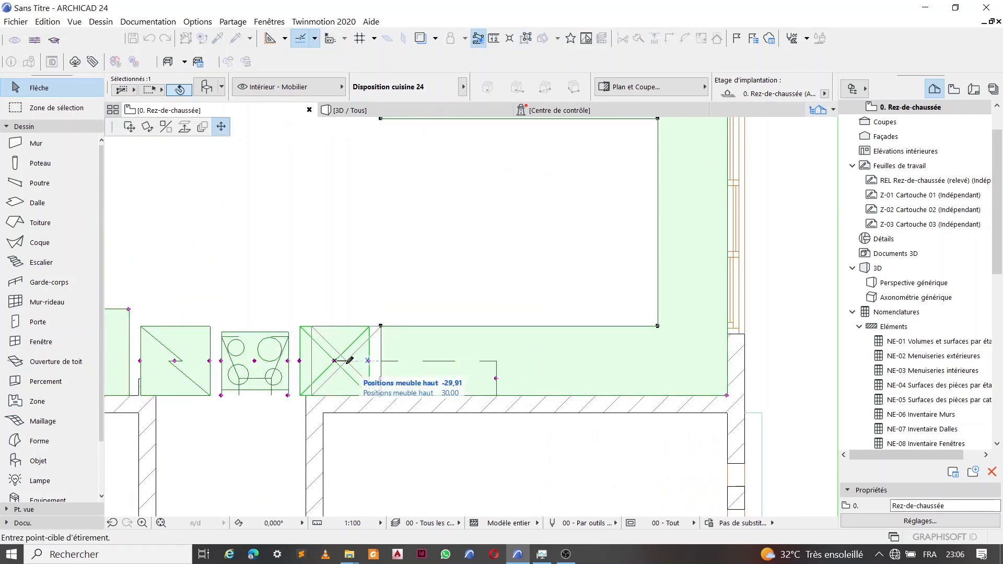
left_click(345, 360)
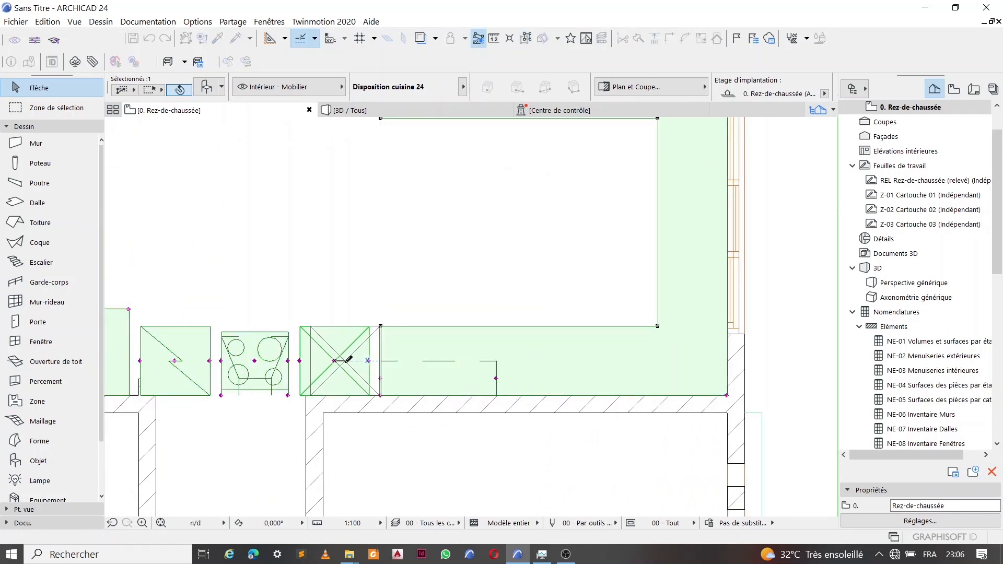
left_click(256, 361)
scroll(283, 376, "down", 3)
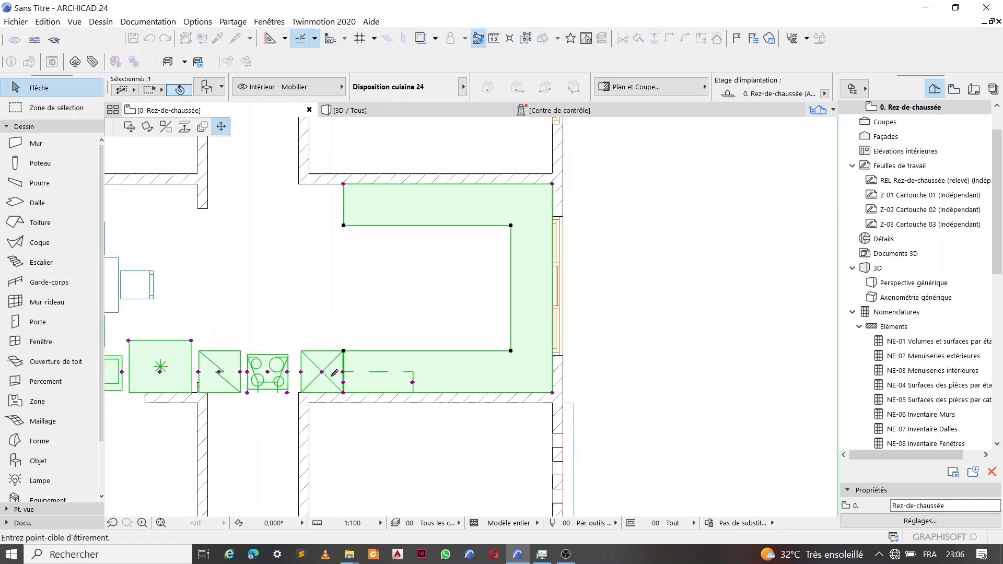
left_click(453, 372)
Move the zigzag-marked unit onto the opposite worktop near the window corner and the refrigerator to that worktop's open end
left_click(222, 372)
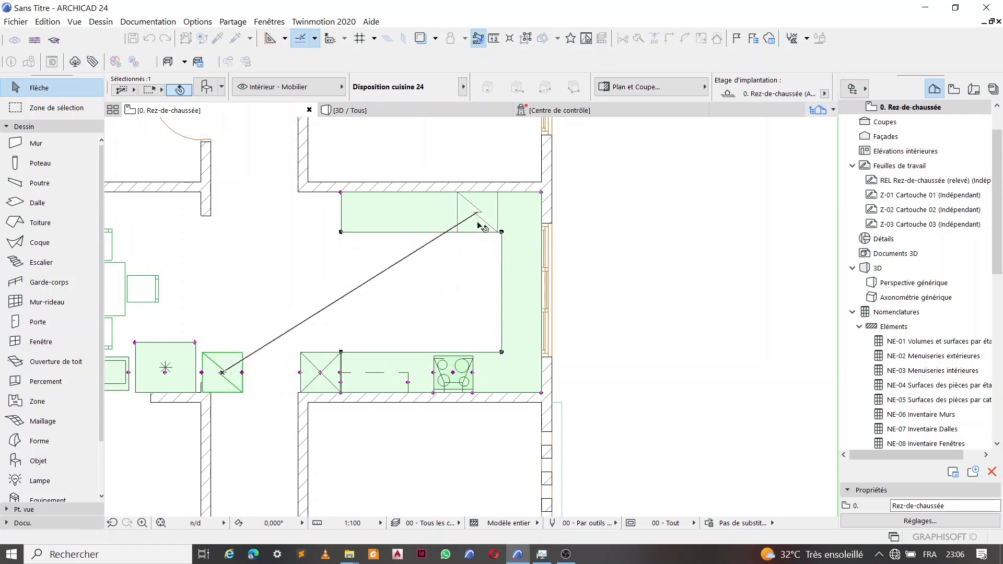
left_click(477, 212)
left_click(165, 372)
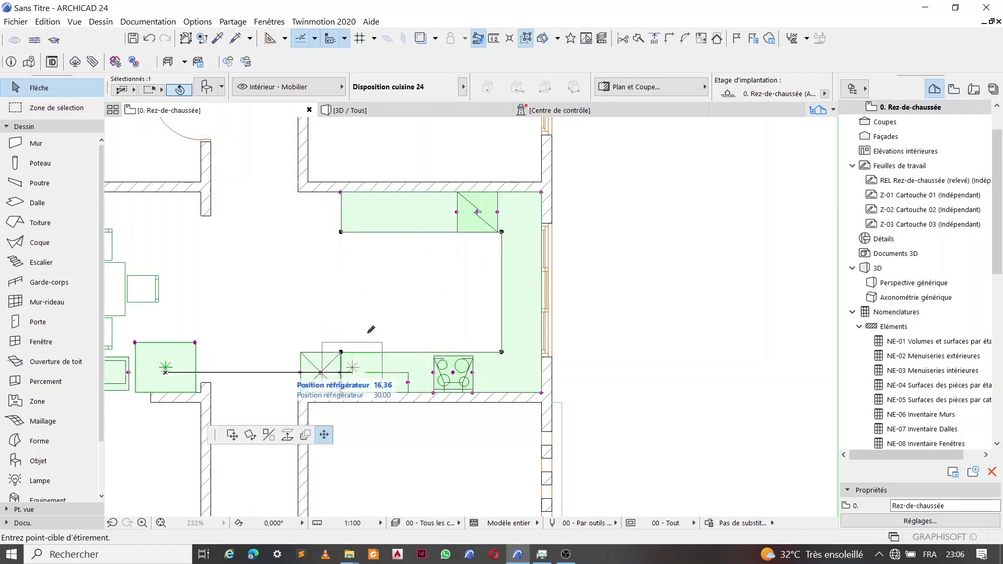
left_click(333, 214)
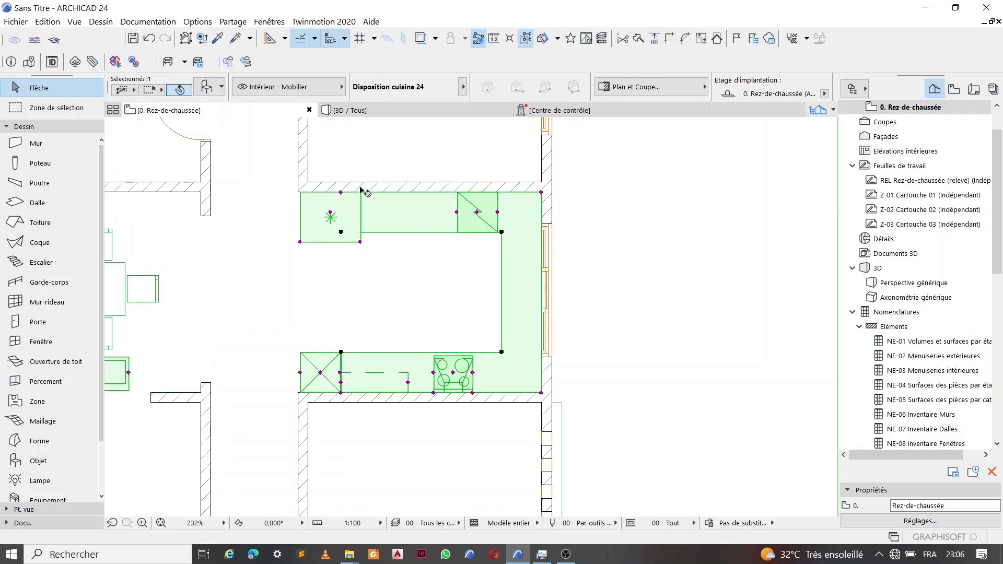
Stretch the worktop's end to the refrigerator's edge and move the sink onto the worktop in front of the window
scroll(322, 202, "up", 3)
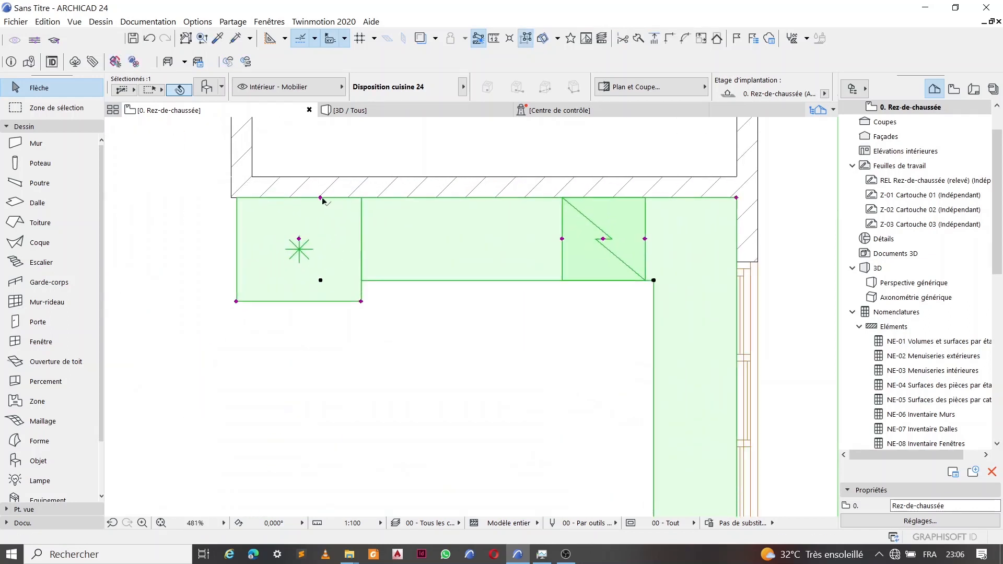
left_click(370, 198)
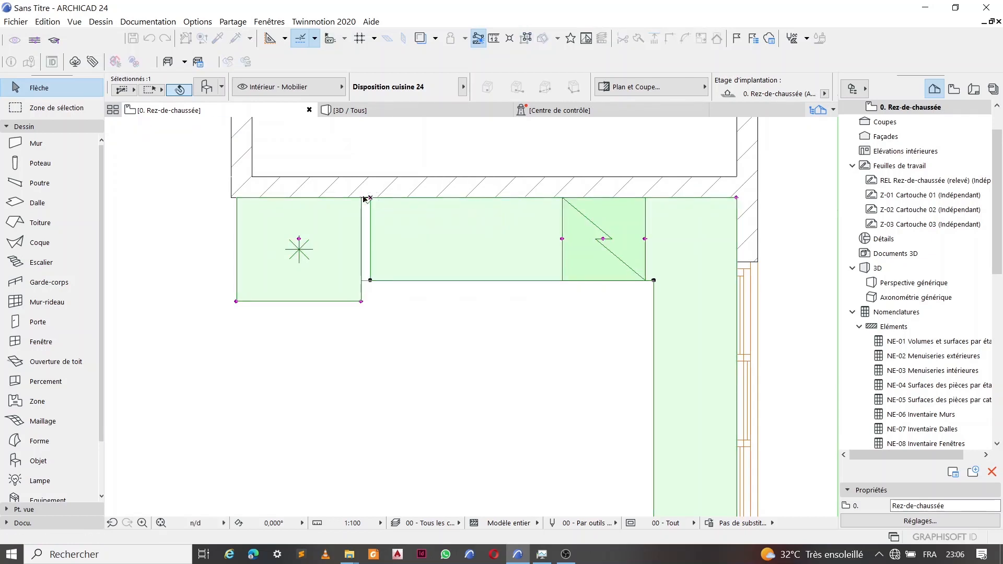
scroll(371, 197, "down", 4)
left_click(156, 344)
left_click(511, 279)
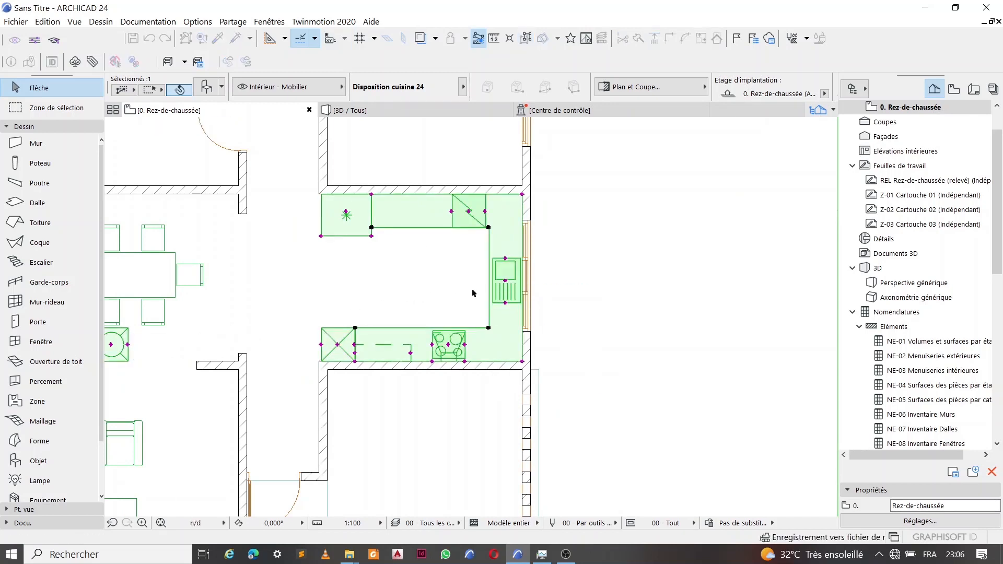
Move the dishwasher from the dining room onto the kitchen worktop in front of the window, between the corner and the sink
scroll(268, 340, "down", 3)
scroll(208, 346, "up", 5)
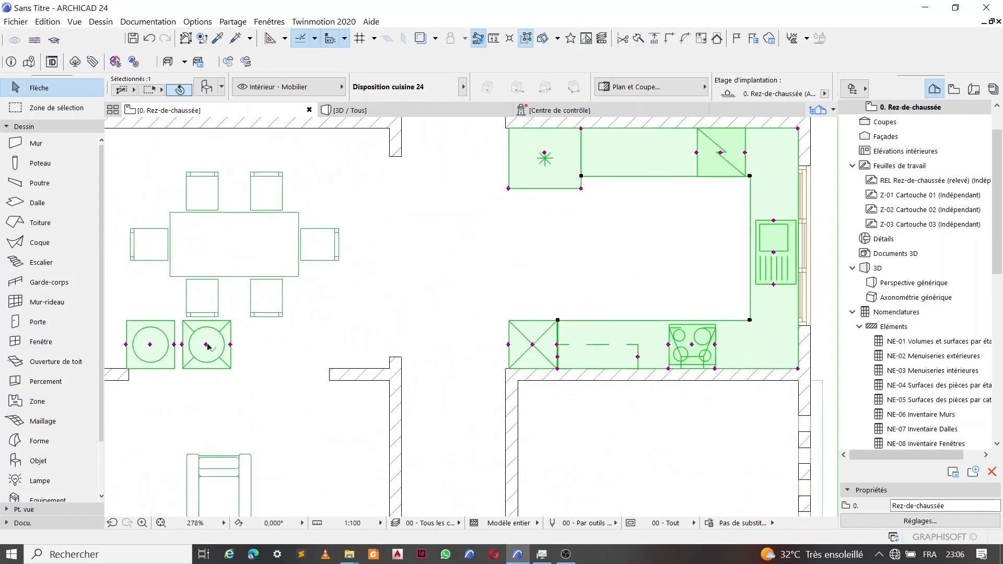
left_click(207, 346)
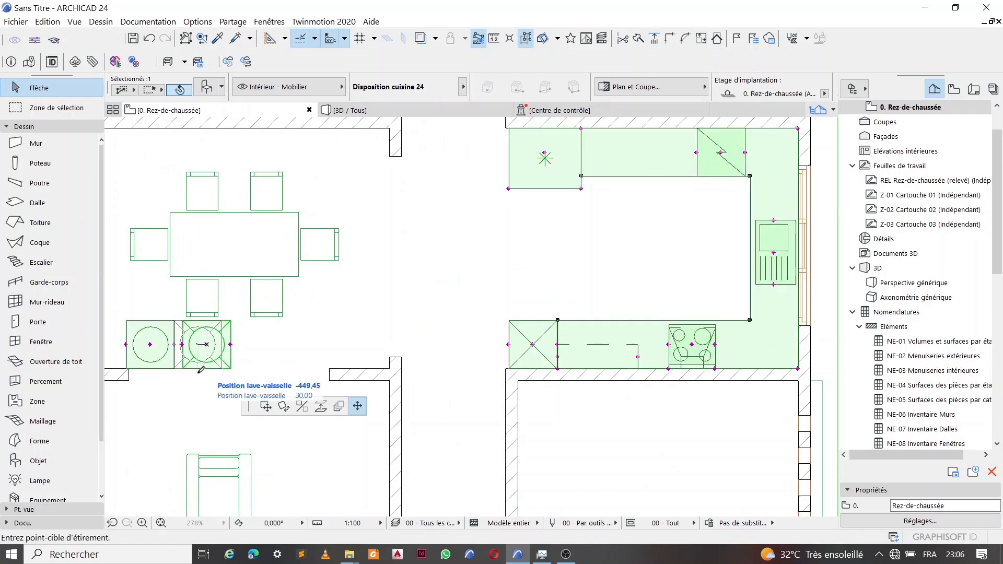
scroll(207, 346, "down", 2)
scroll(485, 226, "up", 4)
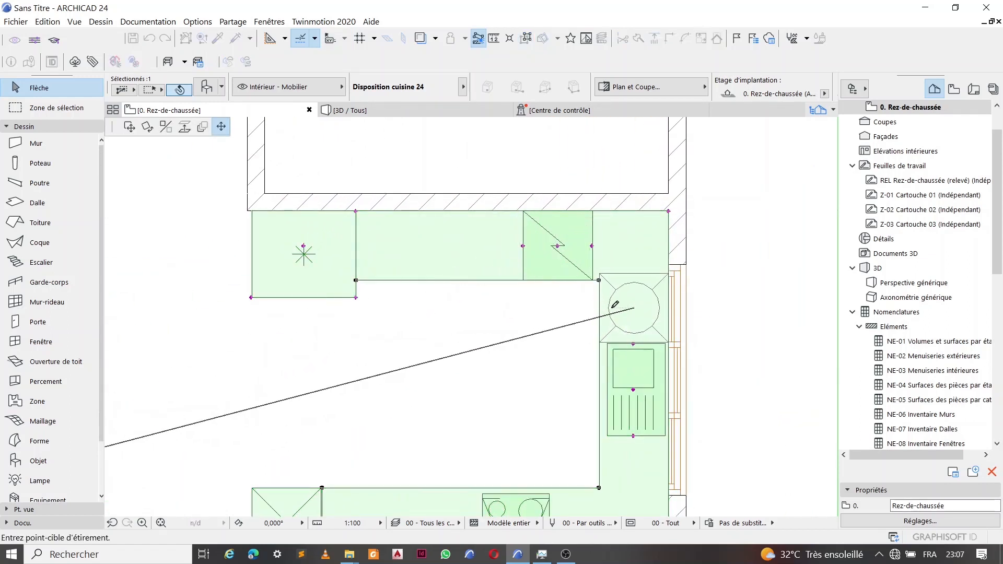
left_click(614, 306)
Slide the sink along the window worktop away from the dishwasher, and shift the dishwasher up close to it
left_click(633, 390)
left_click(634, 426)
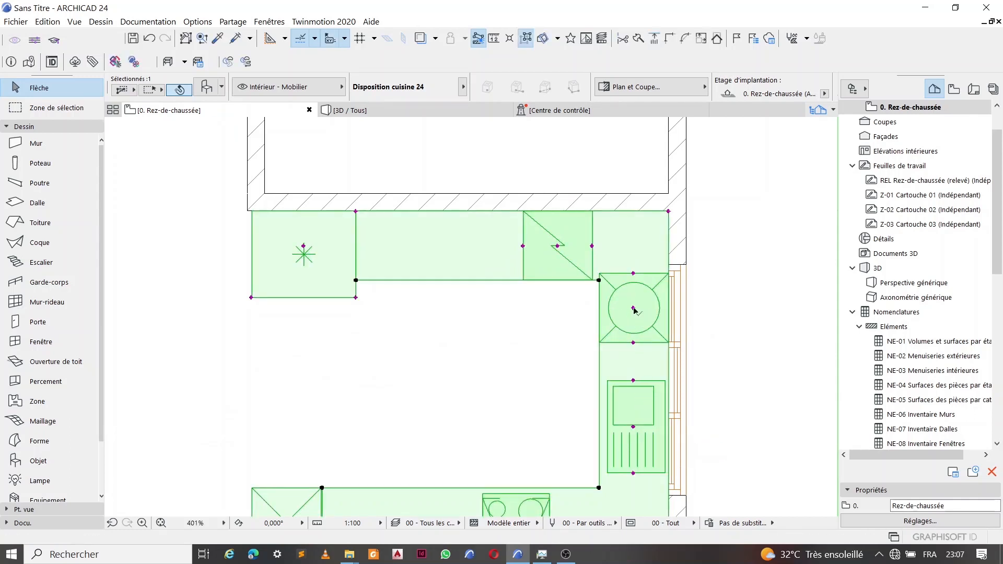
left_click(633, 342)
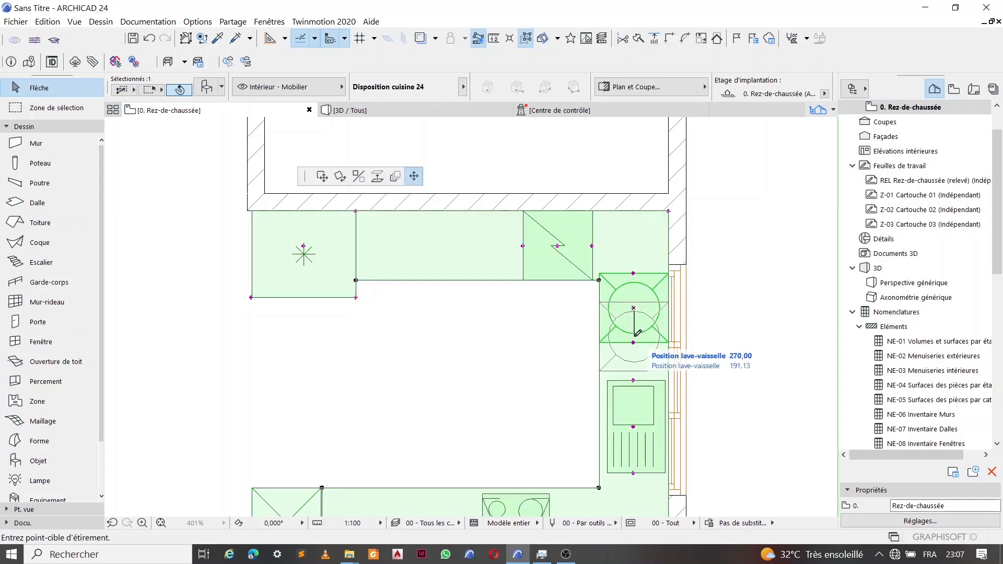
left_click(633, 372)
Try to move the washing machine onto the worktop between the refrigerator and the zigzag-marked unit
scroll(642, 270, "down", 3)
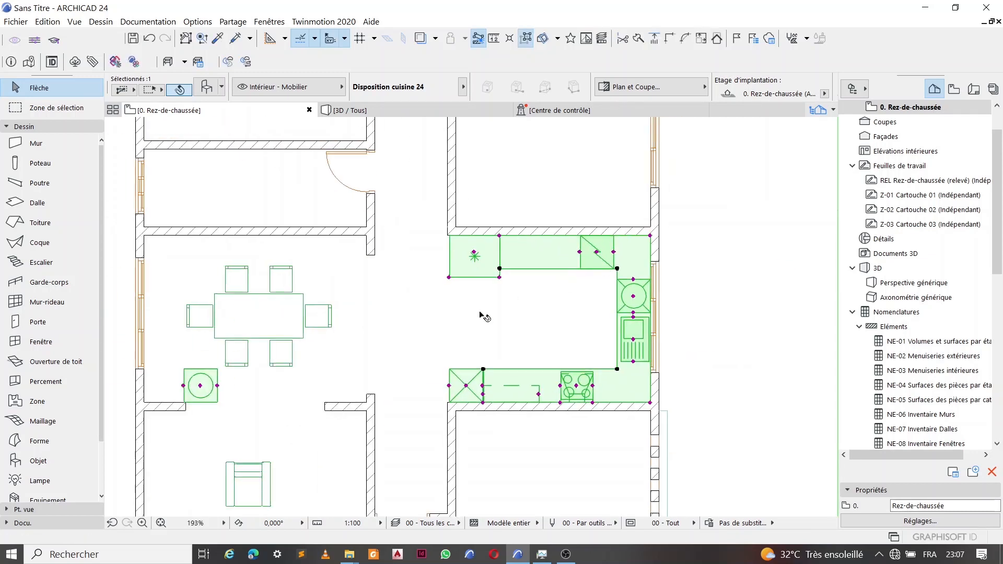
left_click(200, 386)
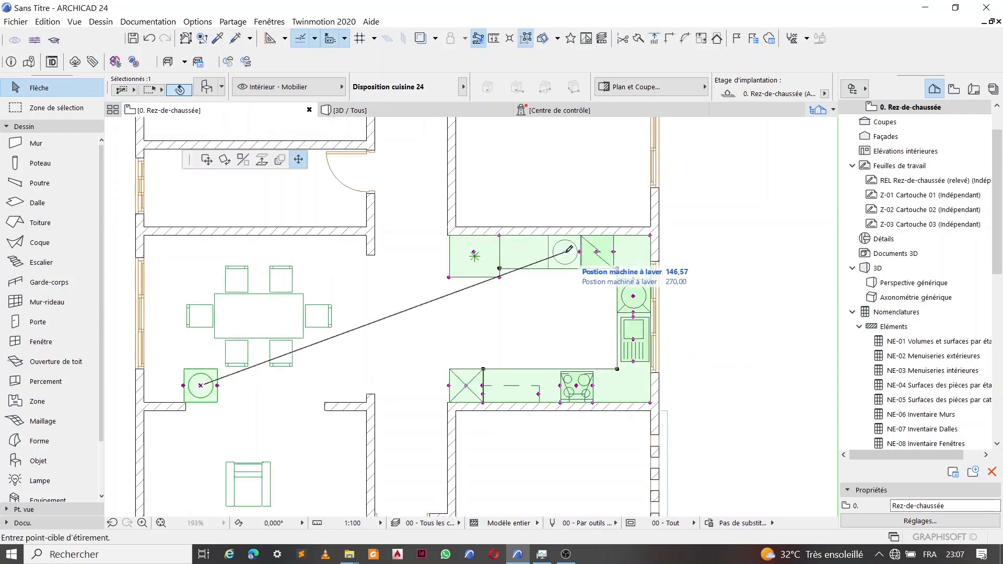
scroll(575, 252, "up", 3)
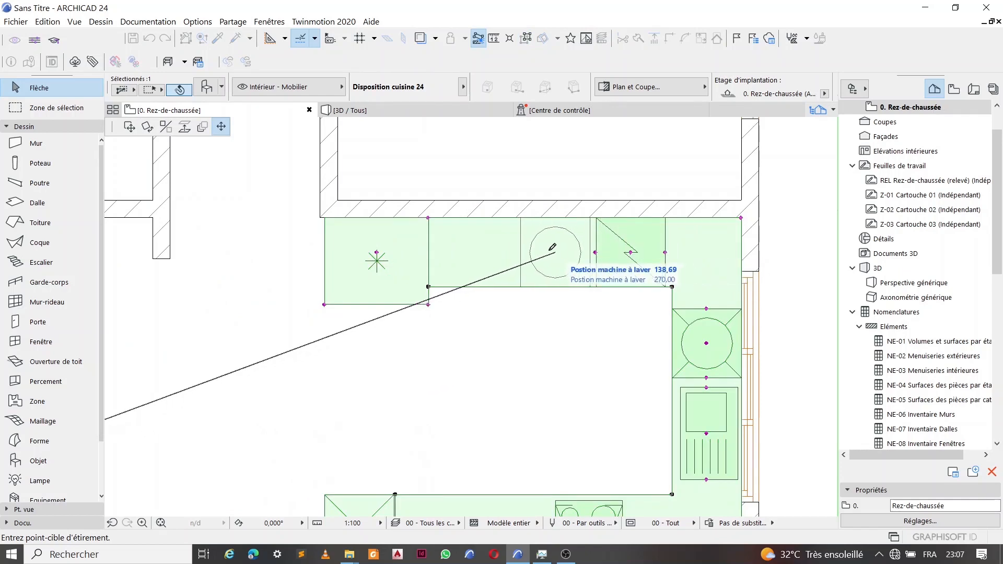
left_click(518, 253)
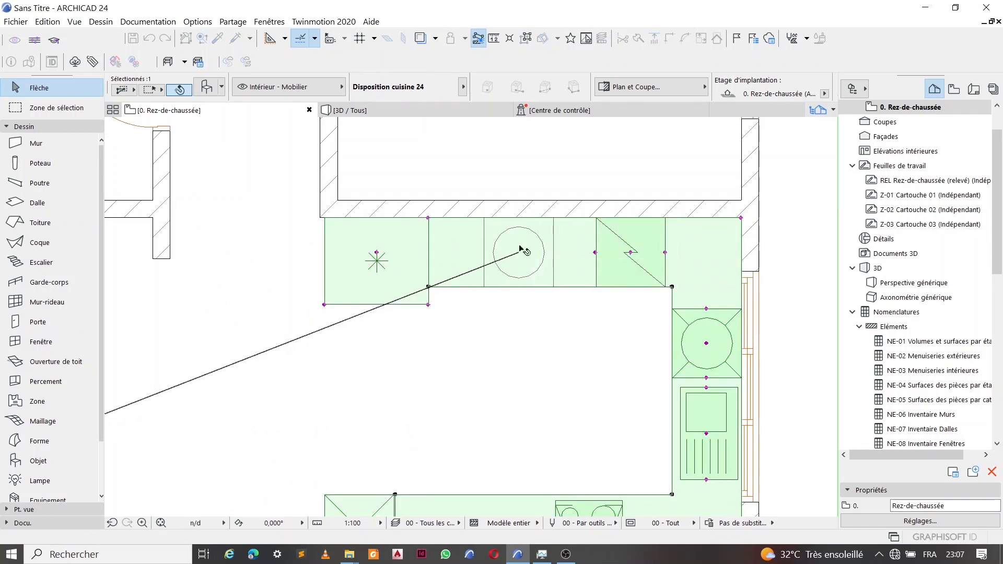
Switch off the washing machine (Lave linge) in the kitchen layout's accessories and deselect the layout
double_click(515, 220)
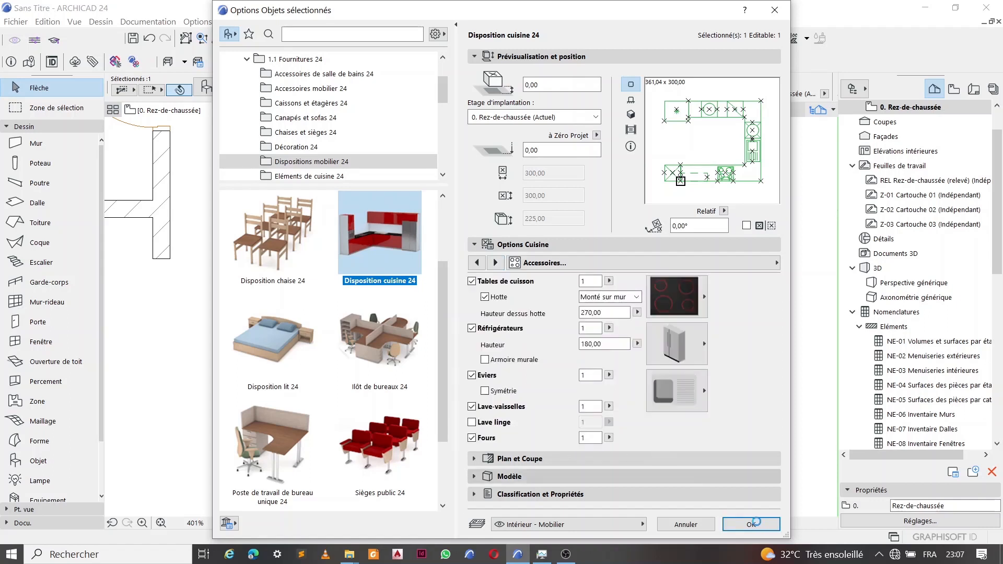
left_click(751, 524)
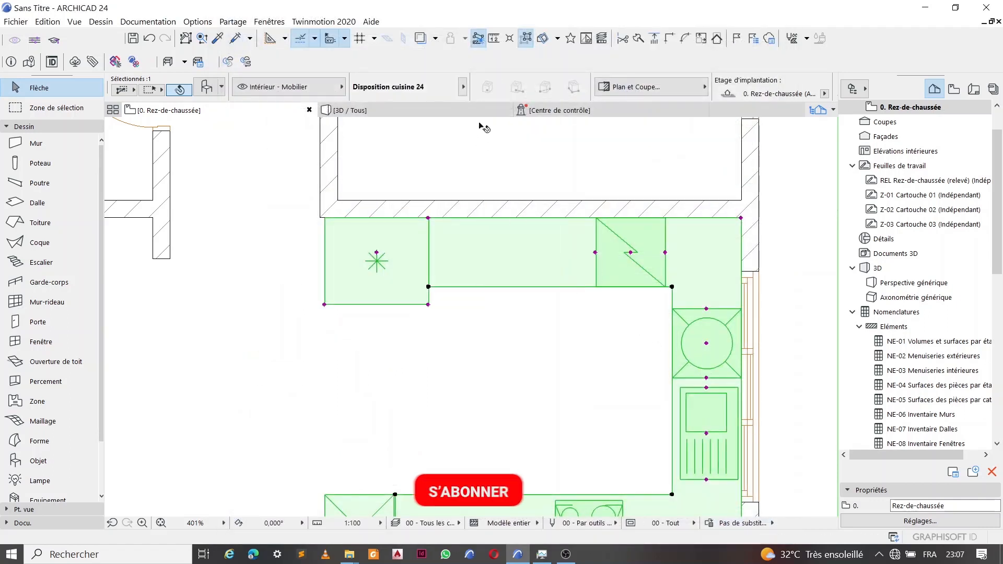
scroll(514, 392, "down", 5)
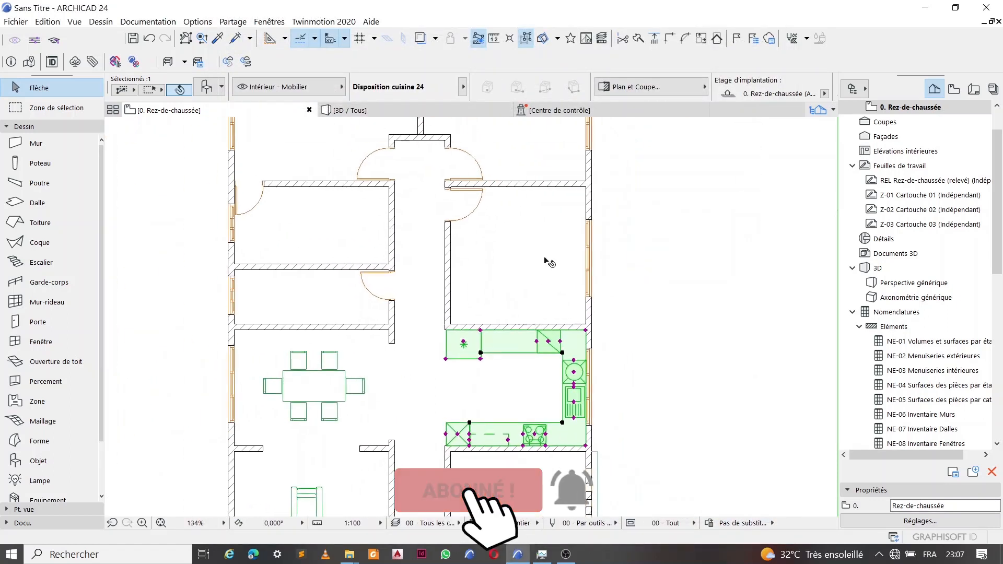
left_click(600, 203)
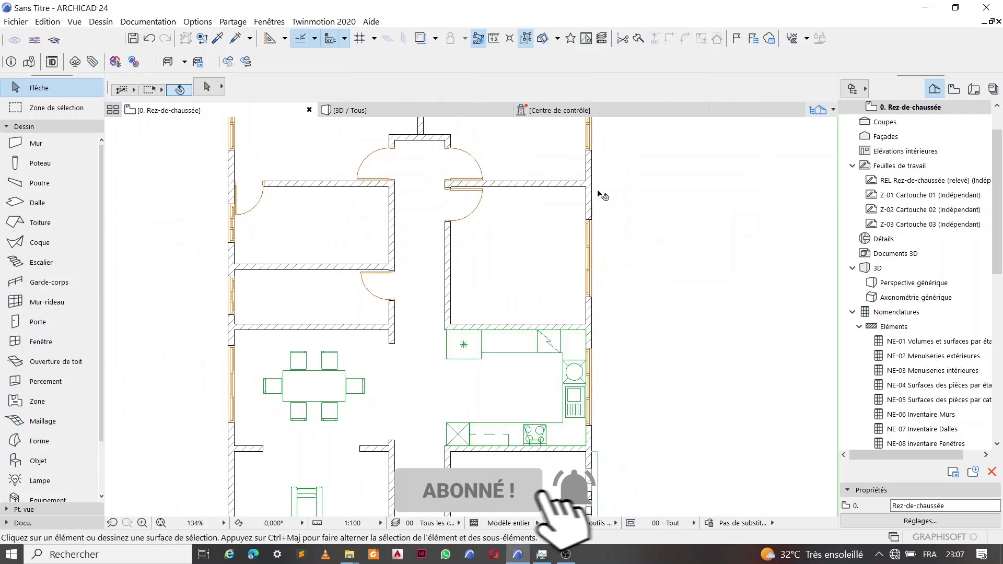
Place a Disposition lit 24 bed with its bedside tables in the bedroom adjoining the kitchen
double_click(57, 464)
left_click(287, 337)
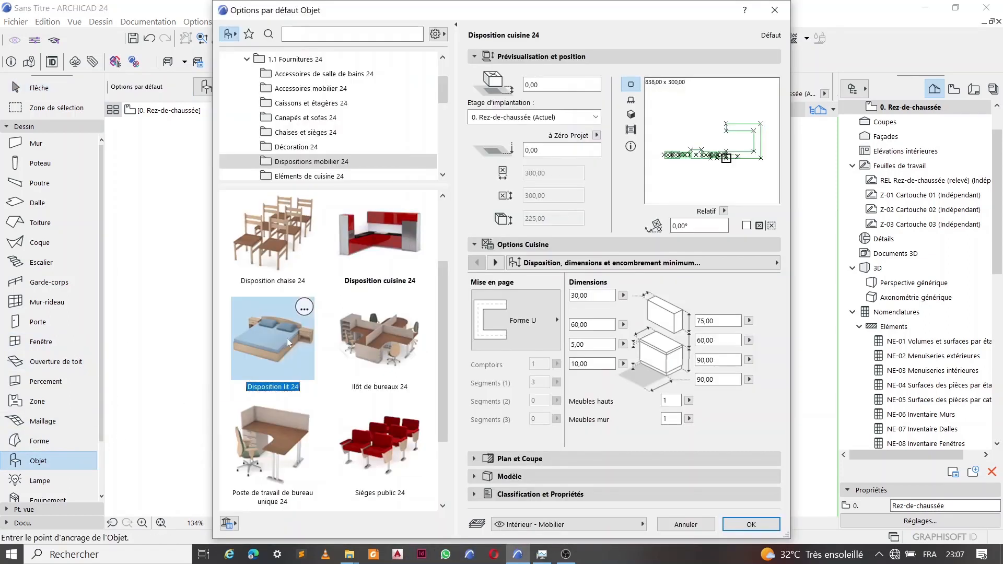
left_click(762, 525)
left_click(484, 312)
scroll(542, 288, "up", 4)
key("Escape")
Mirror the bed about a horizontal axis through its middle so its headboard faces the kitchen wall
left_click(526, 260)
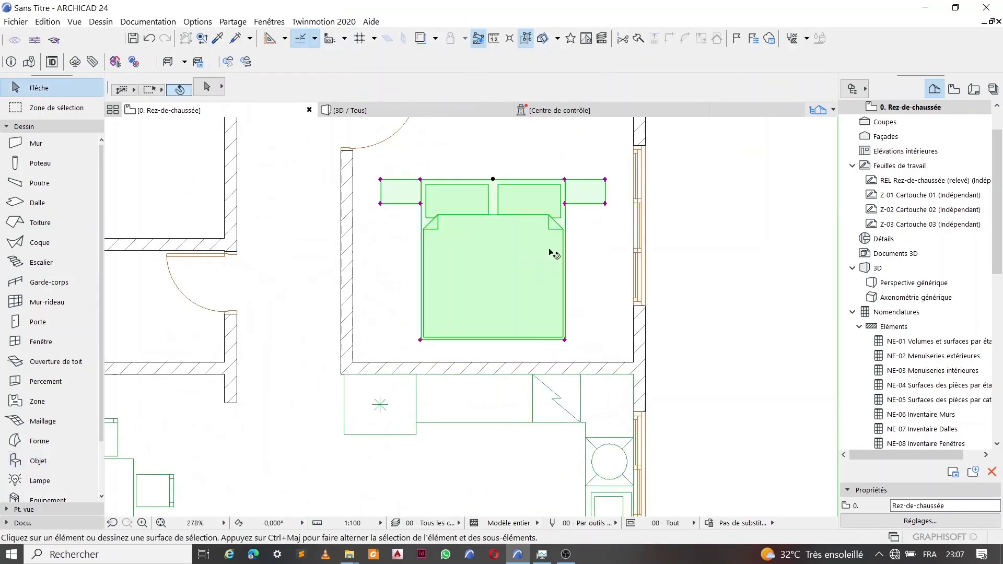
right_click(517, 233)
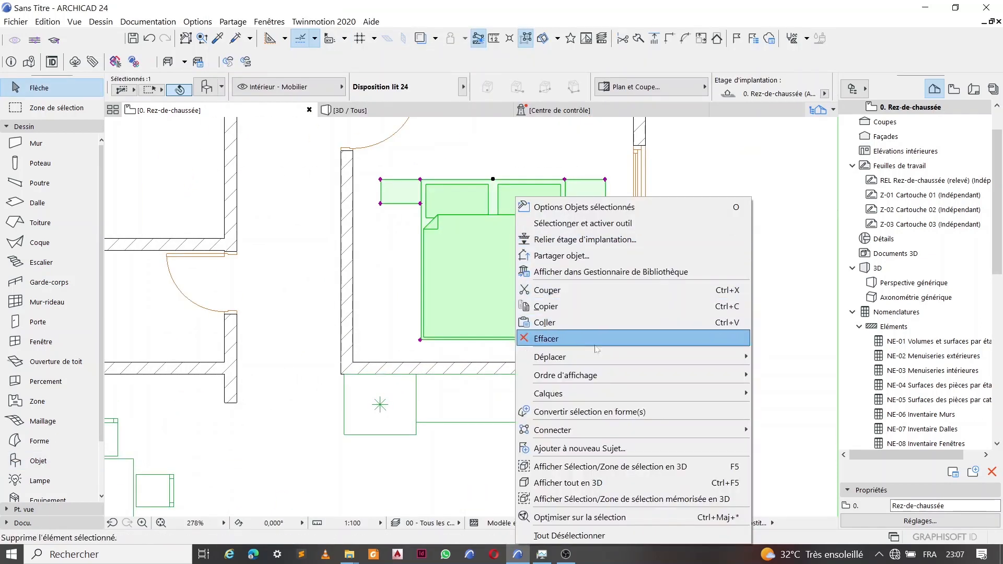
mouse_move(679, 357)
left_click(773, 387)
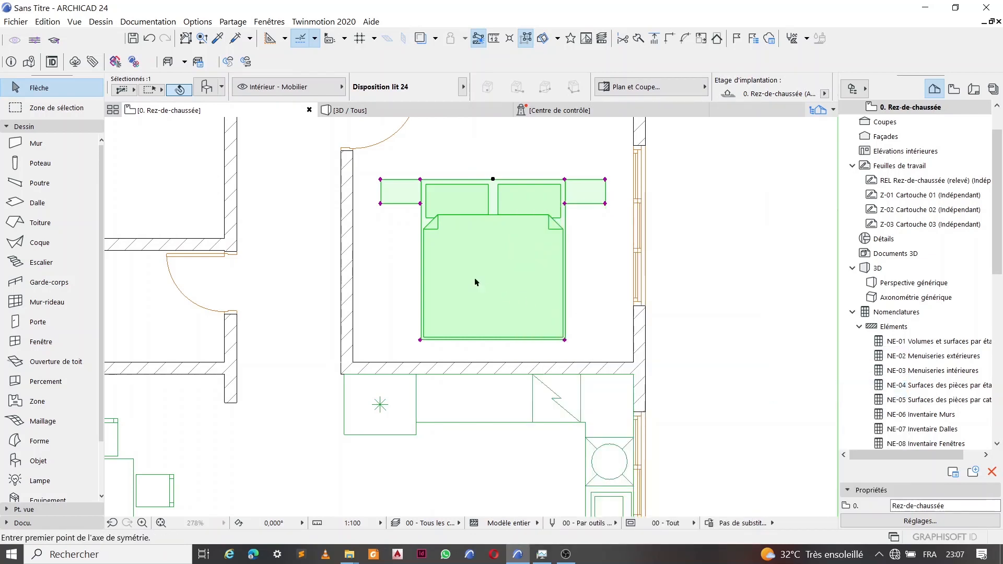
left_click(472, 271)
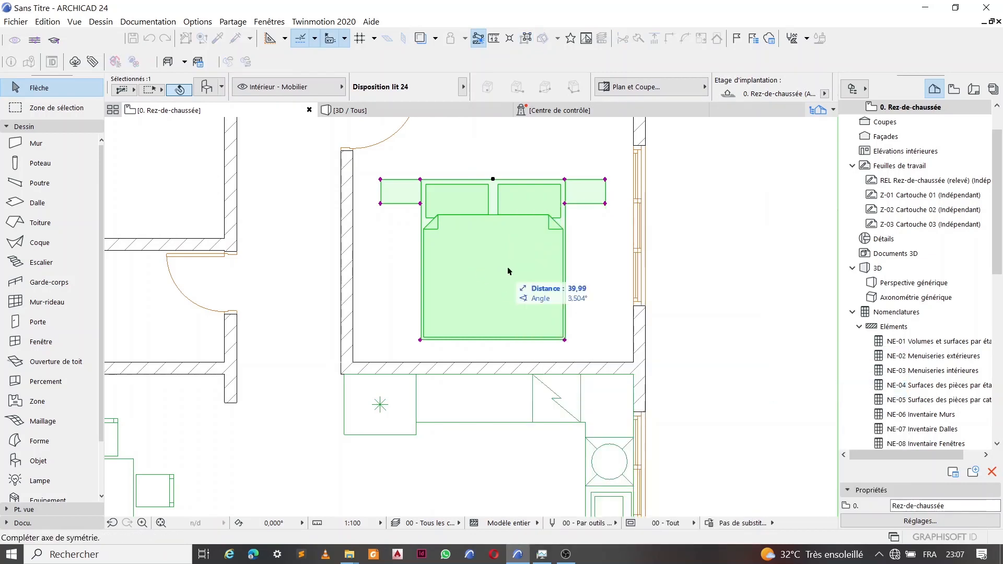
left_click(594, 275)
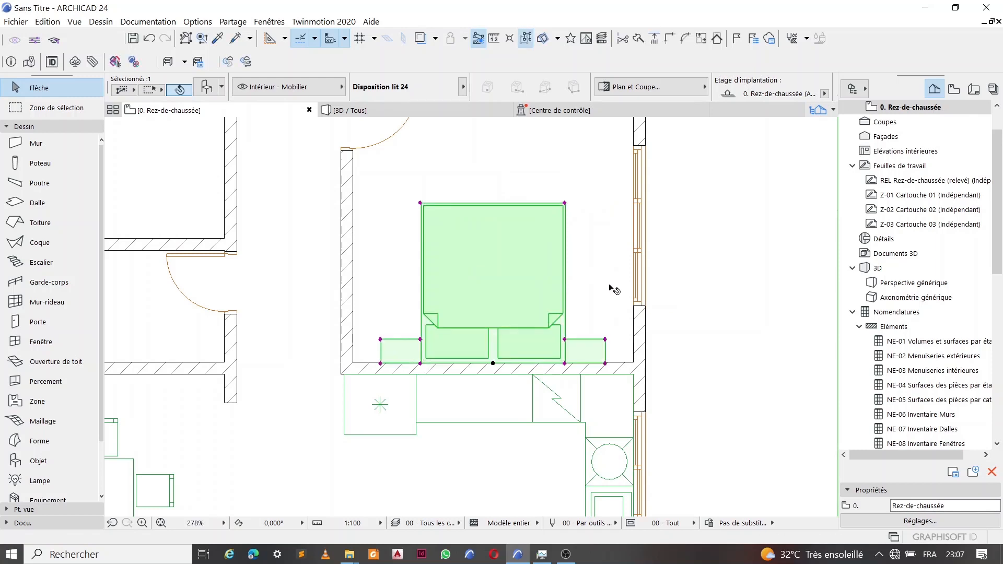
Move the bed by its bedside table's corner flush against the kitchen wall and closer to the window wall
scroll(622, 379, "up", 3)
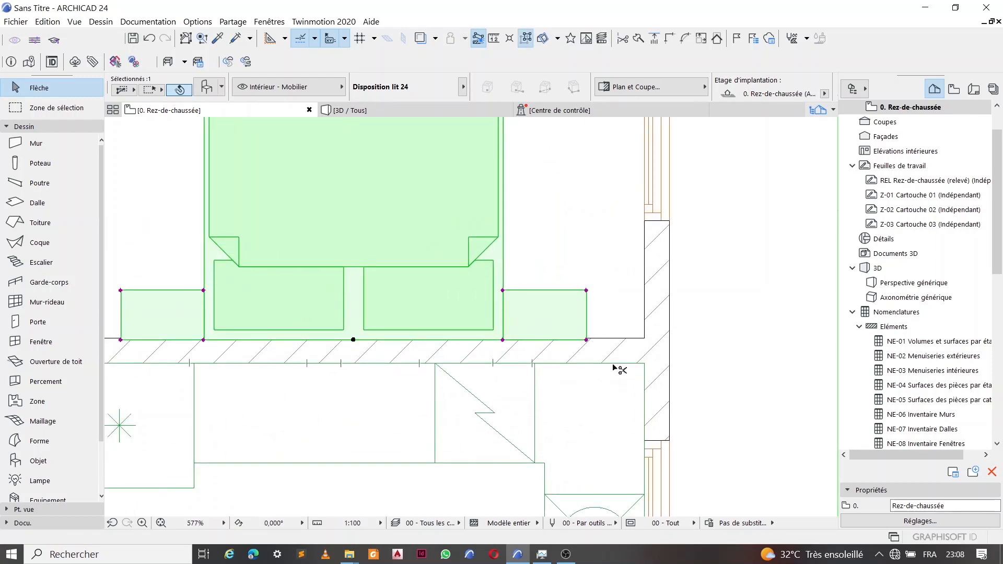
key("ctrl+d")
scroll(598, 351, "up", 5)
left_click(558, 314)
left_click(665, 306)
Copy the bed from its headboard midpoint into the next bedroom along the same window facade, at the house's corner
scroll(526, 336, "down", 10)
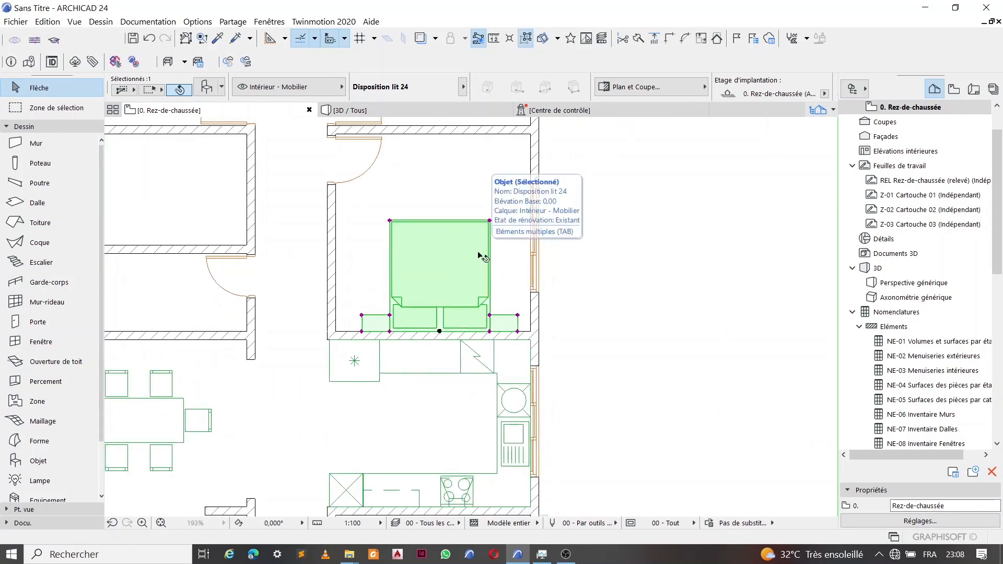
key("ctrl+d")
scroll(442, 334, "up", 5)
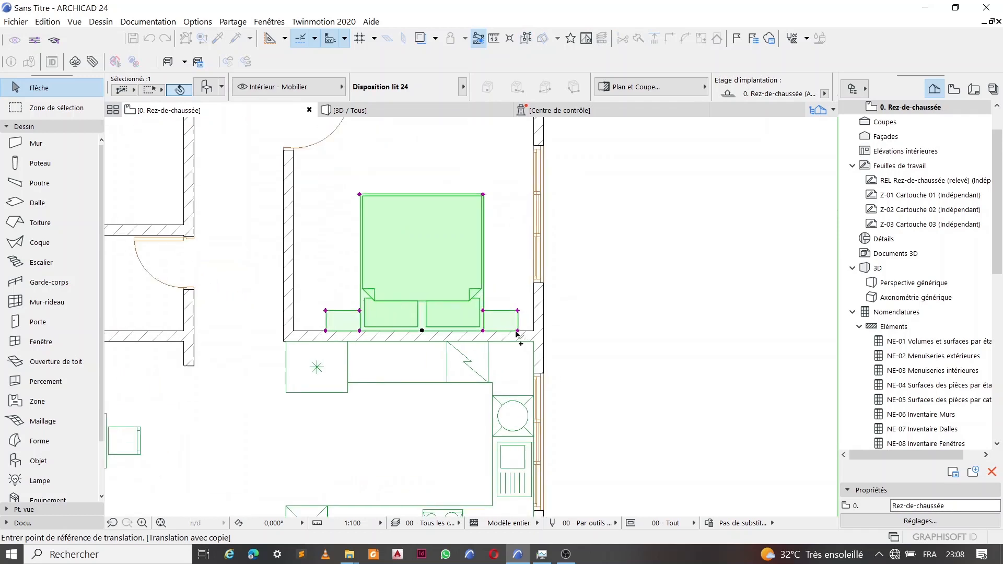
left_click(357, 330)
scroll(351, 412, "down", 7)
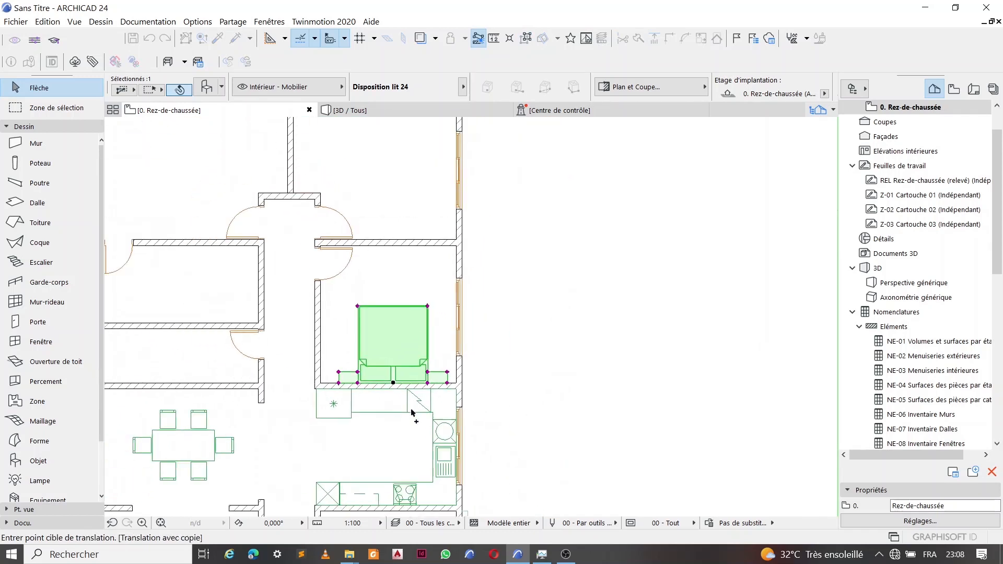
scroll(393, 228, "up", 1)
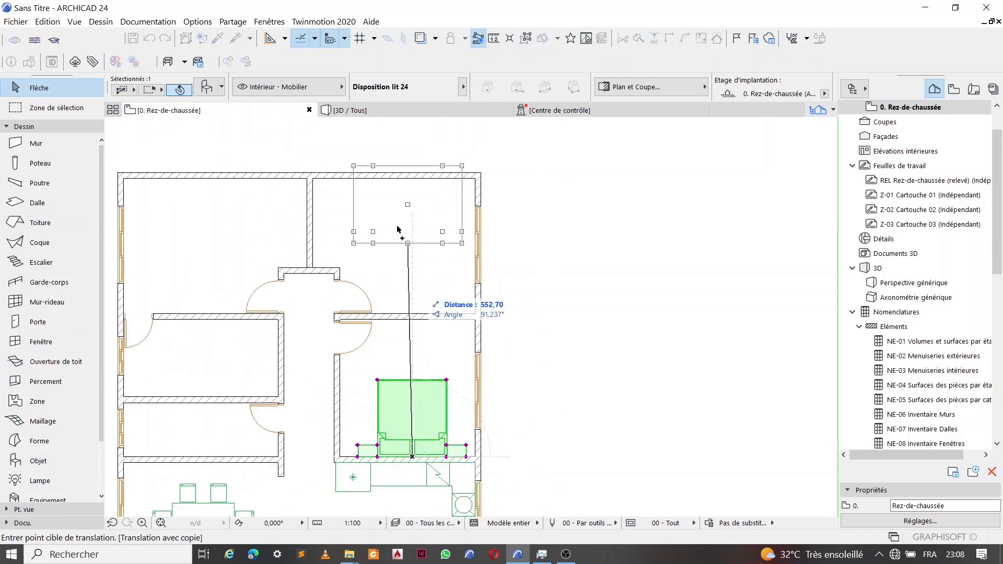
left_click(407, 256)
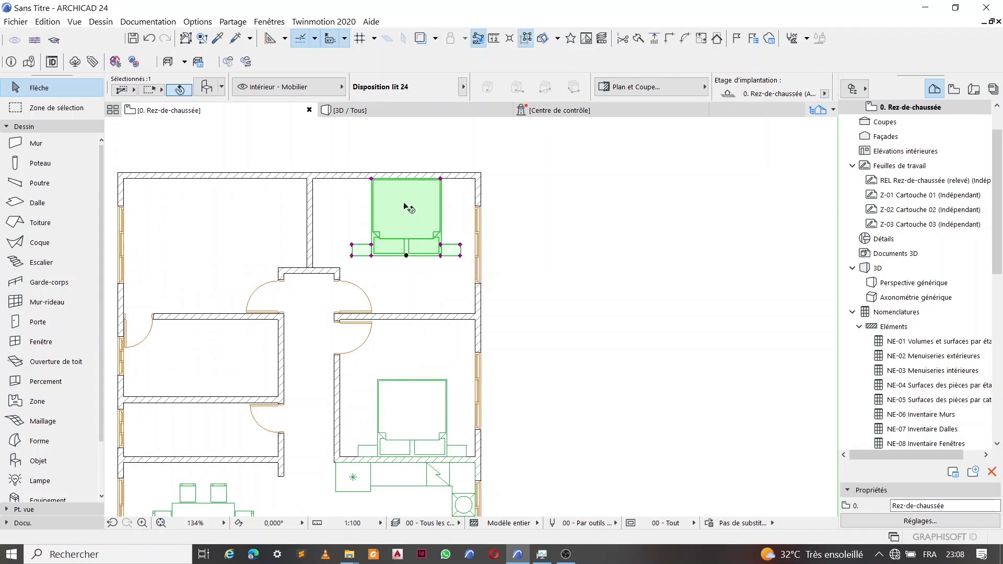
Mirror the copied bed about a horizontal axis so its headboard faces the house's rear outer wall
scroll(410, 206, "up", 4)
right_click(419, 195)
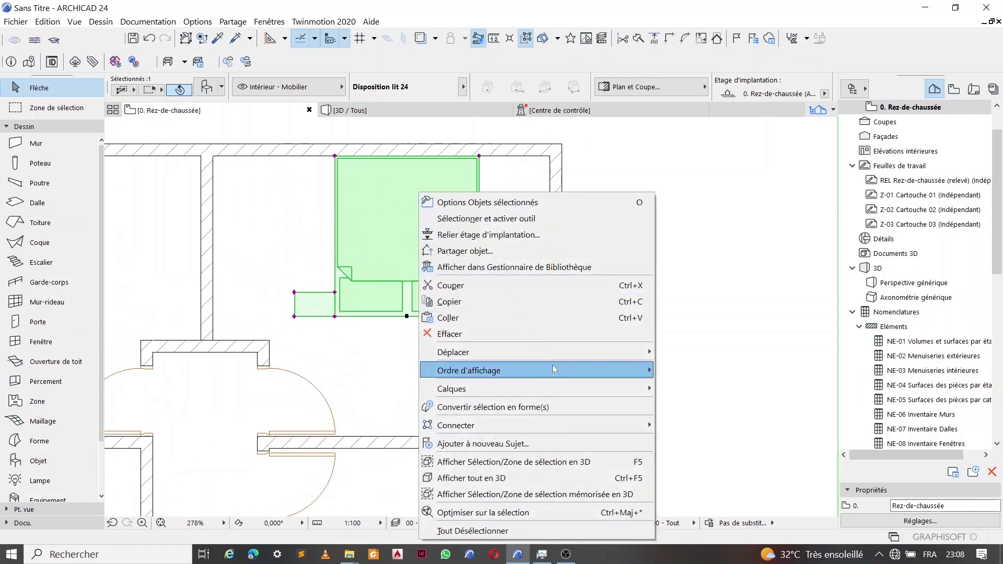
mouse_move(587, 359)
left_click(687, 385)
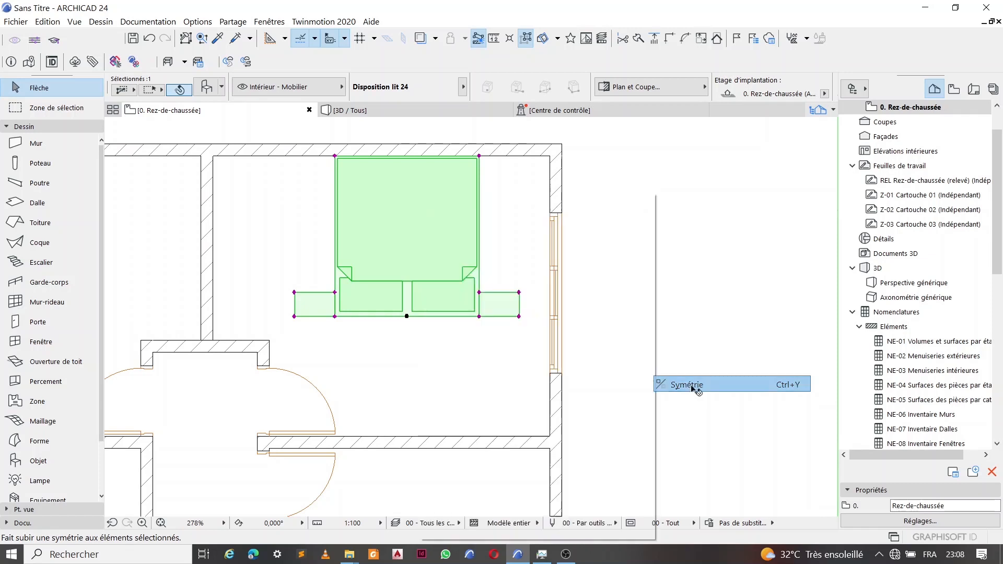
left_click(399, 228)
left_click(453, 225)
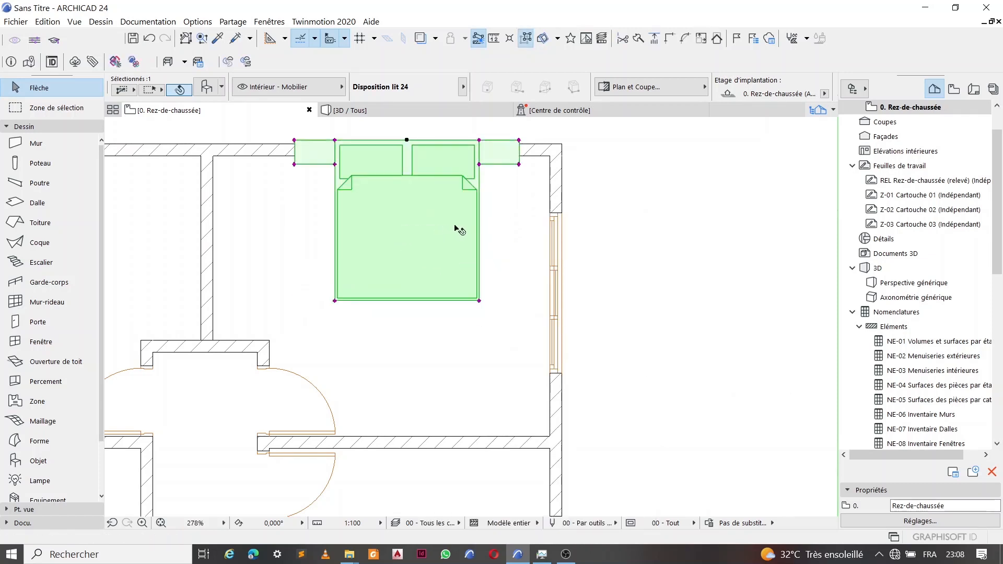
Move the mirrored bed by its bedside table's outer corner onto the outer wall's inner face, near the window wall
key("ctrl+d")
scroll(519, 131, "up", 2)
scroll(519, 132, "up", 2)
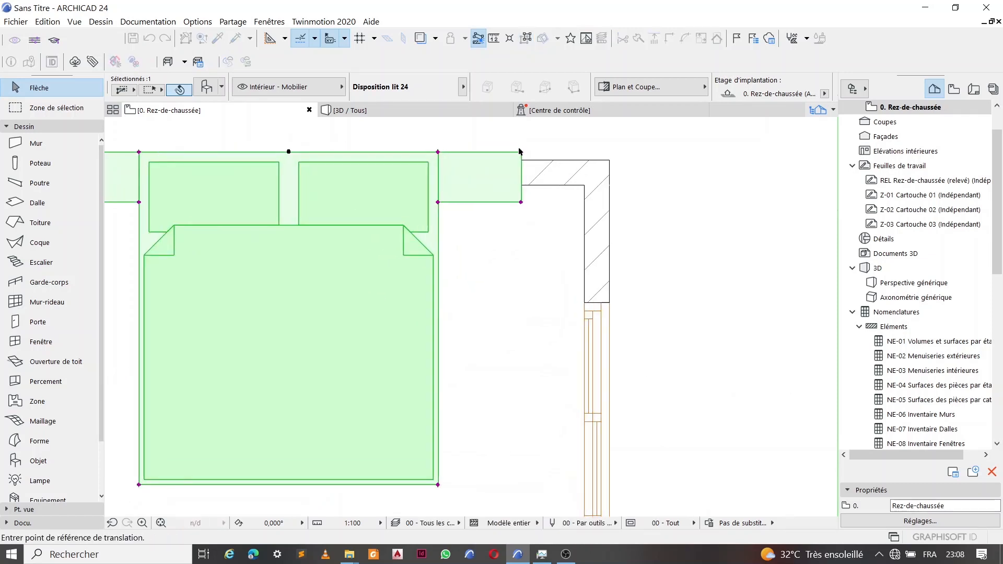
left_click(520, 152)
left_click(569, 186)
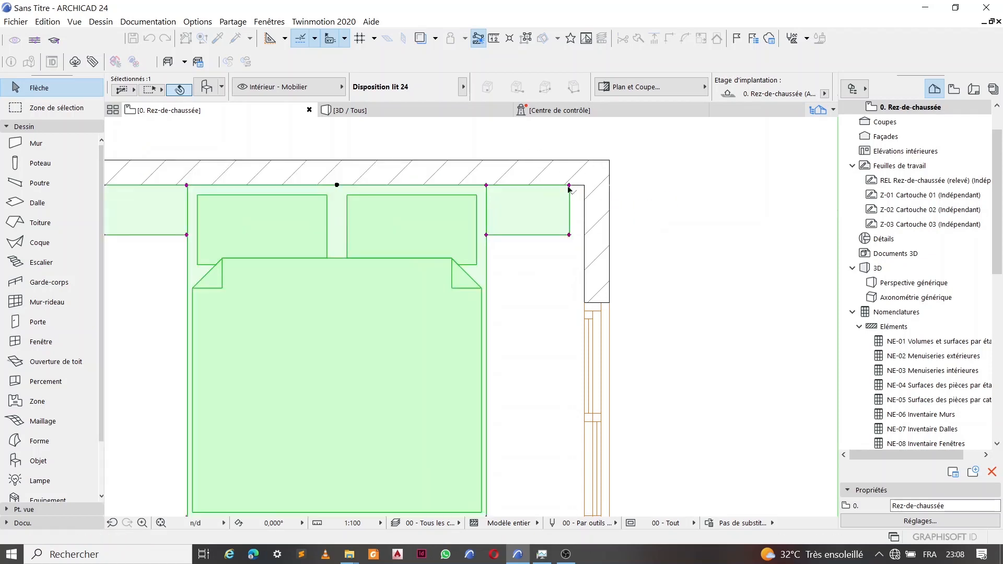
Copy the corner bedroom's bed into the bedroom across the partition, headboard against the same outer wall and near its window wall
scroll(566, 178, "down", 4)
scroll(552, 171, "down", 3)
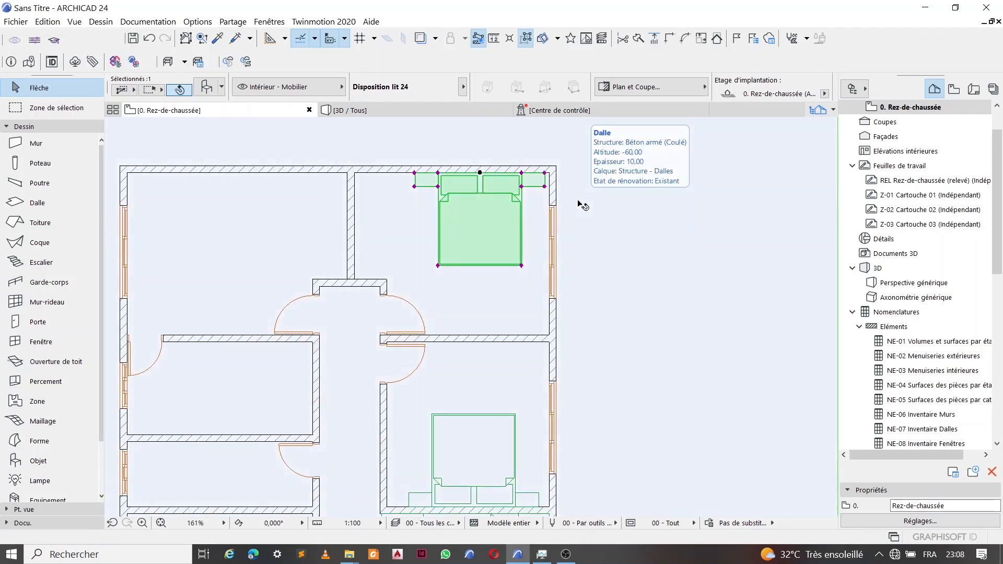
key("ctrl+d")
key("ctrl")
scroll(416, 178, "up", 3)
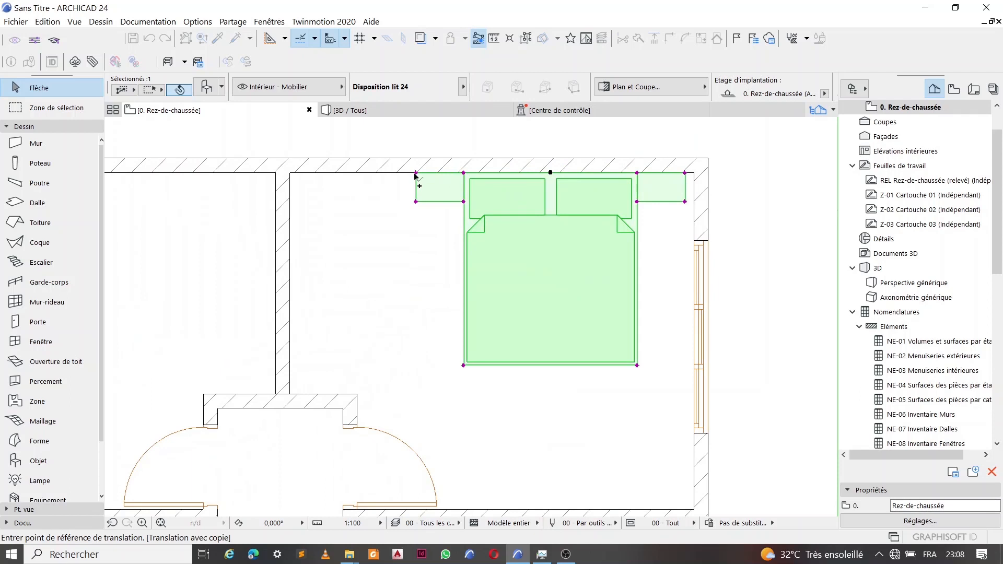
left_click(416, 175)
scroll(634, 232, "down", 2)
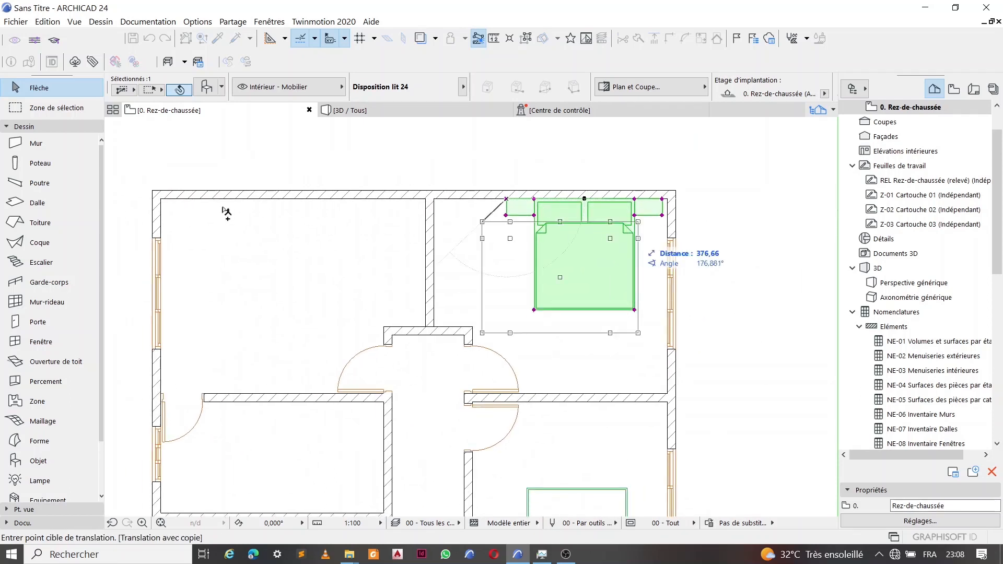
scroll(204, 207, "up", 2)
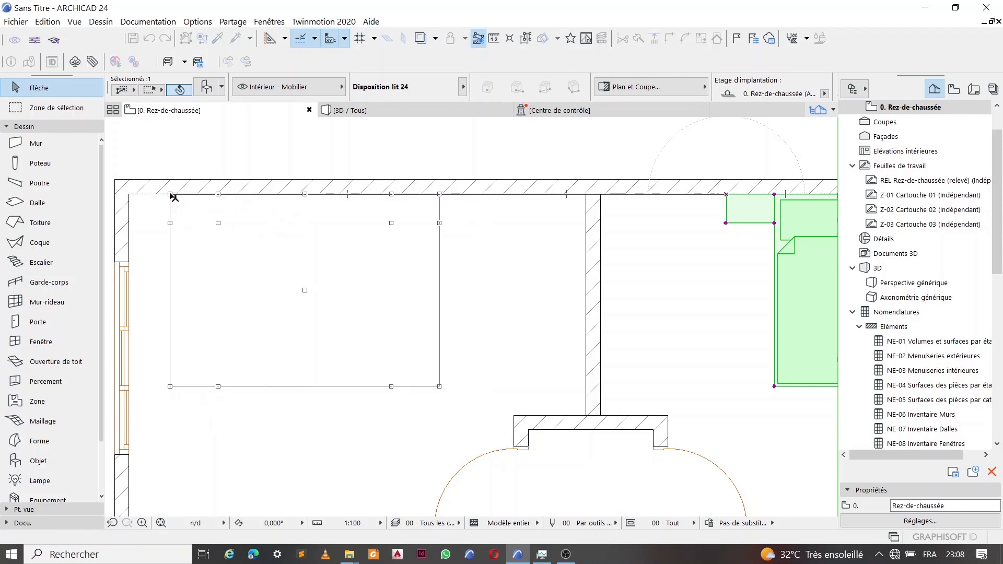
left_click(172, 195)
scroll(198, 188, "down", 3)
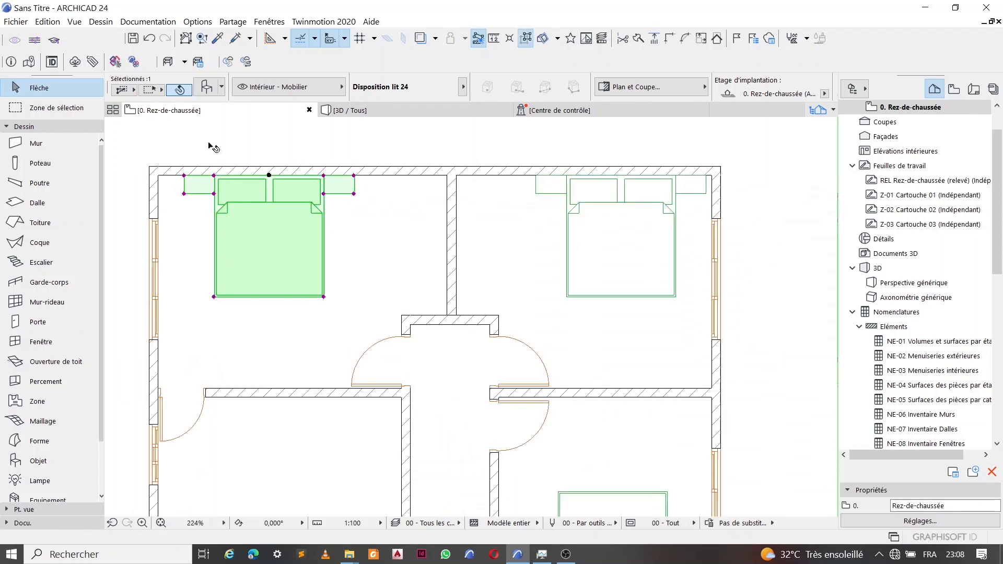
Set the Object defaults to the Penderie variable 24 wardrobe from Caissons et étagères 24, with a depth of 60
left_click(406, 130)
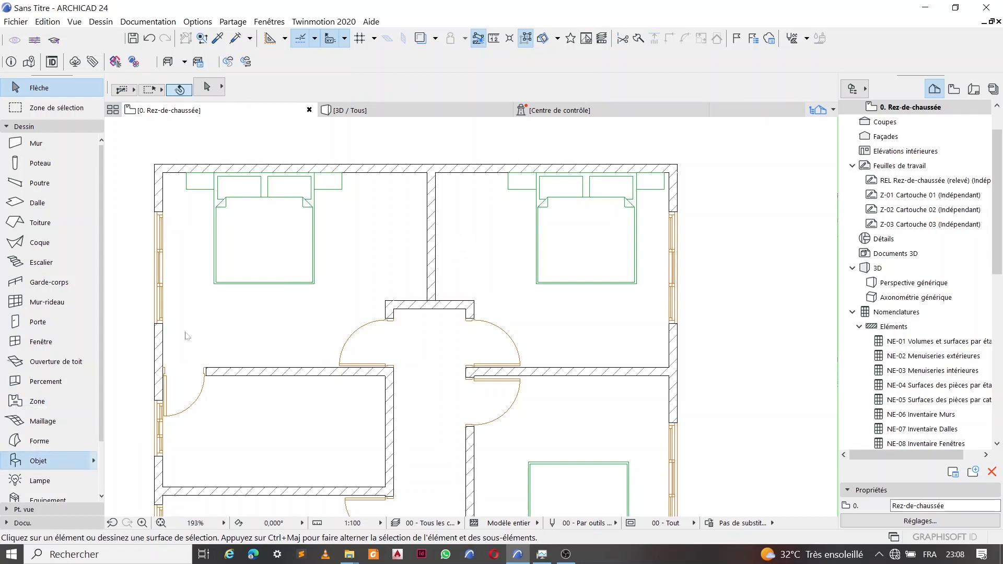
left_click(38, 460)
left_click(207, 87)
left_click(308, 101)
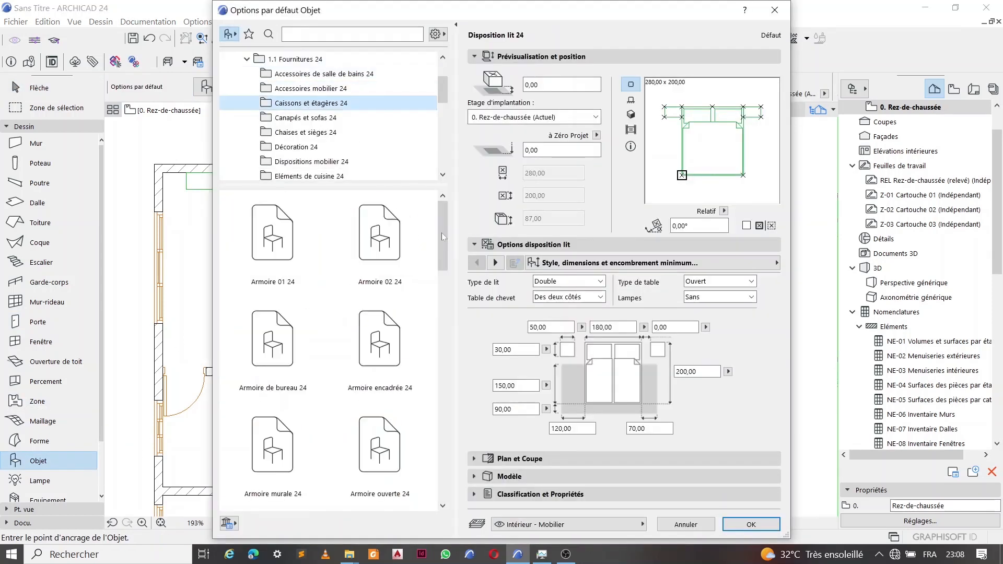
left_click_drag(447, 224, 440, 404)
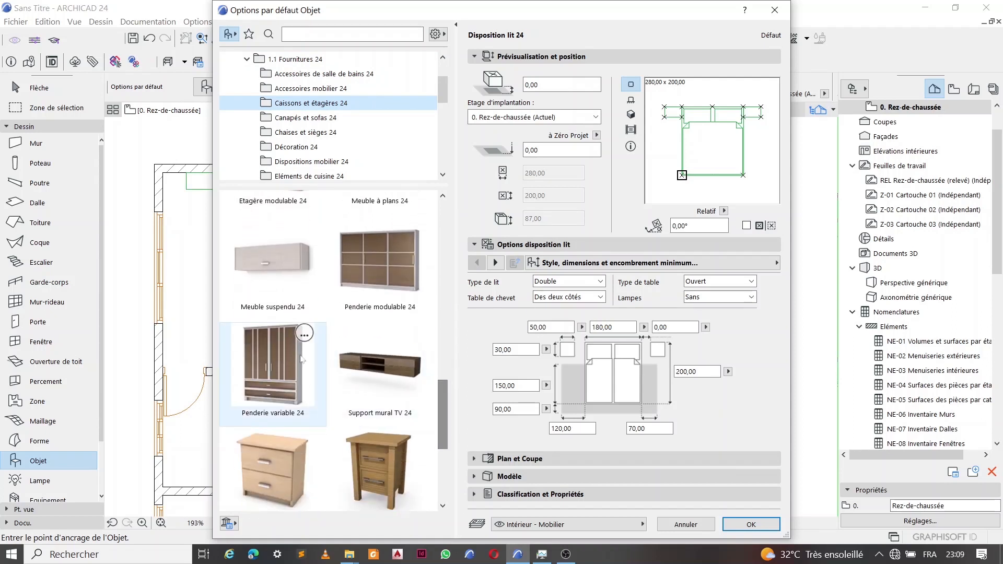
left_click(273, 365)
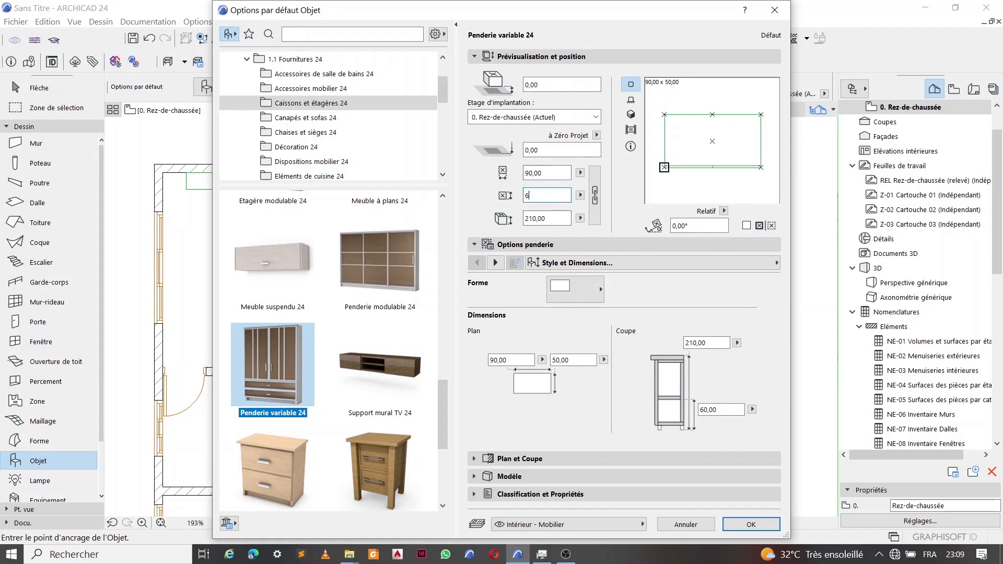
left_click(750, 524)
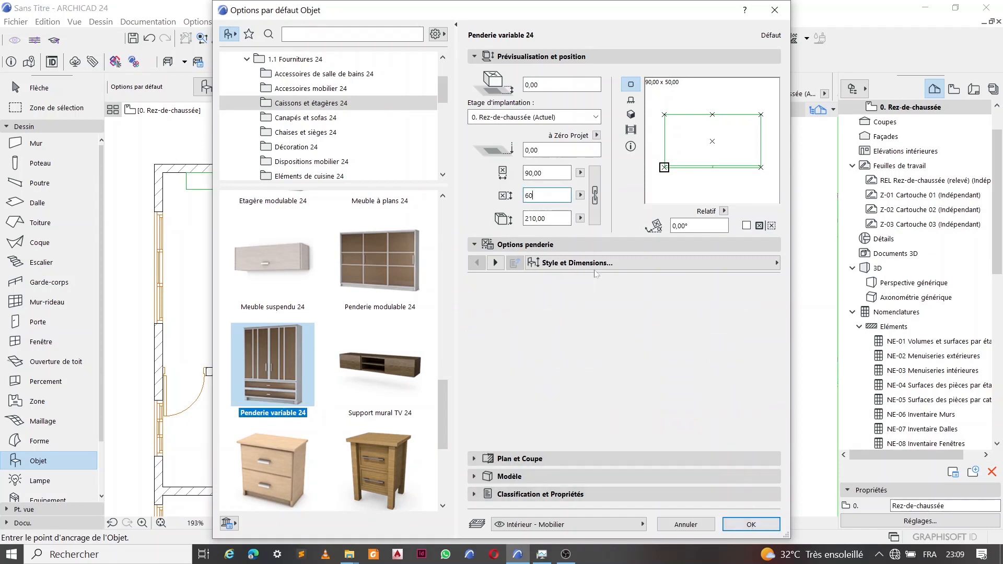
Place the wardrobe where the partition between the two rear bedrooms meets the rear outer wall's inner face, and select it
scroll(436, 171, "up", 4)
left_click(435, 174)
key("Escape")
left_click(494, 152)
Rotate the wardrobe 270° about its corner at the wall junction so it lies along the partition inside the corner bedroom
scroll(457, 241, "down", 2)
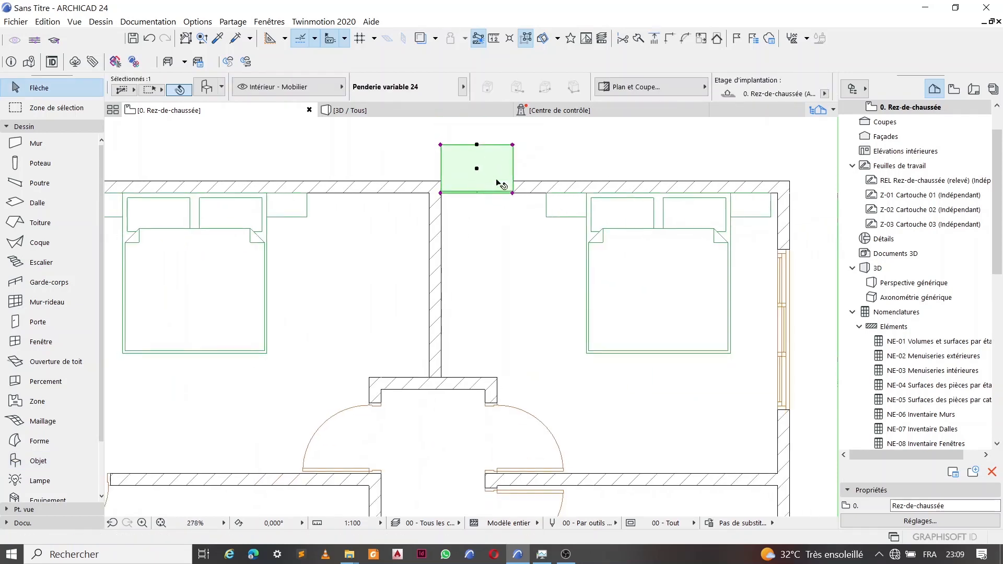
scroll(514, 156, "up", 3)
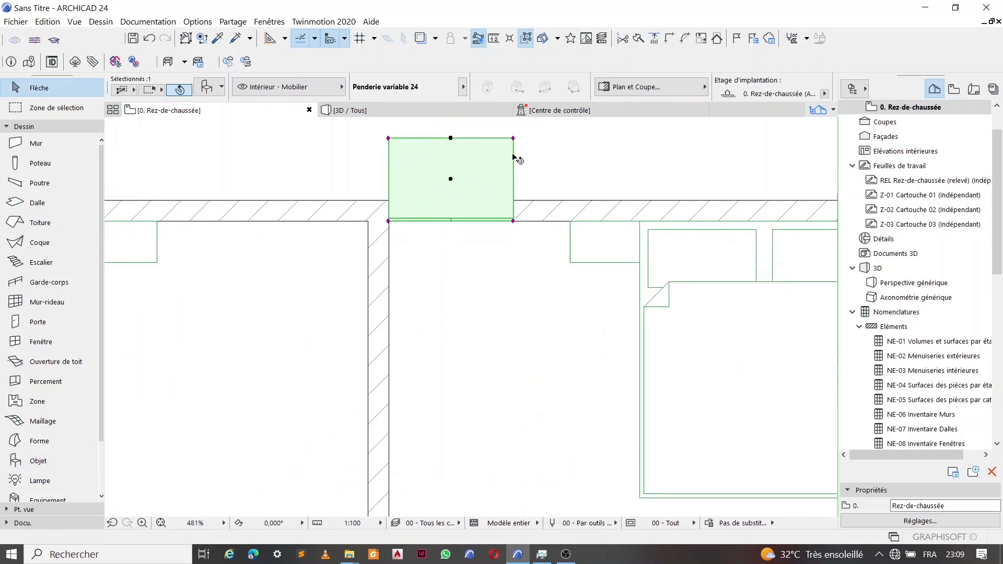
left_click(388, 221)
scroll(389, 220, "up", 3)
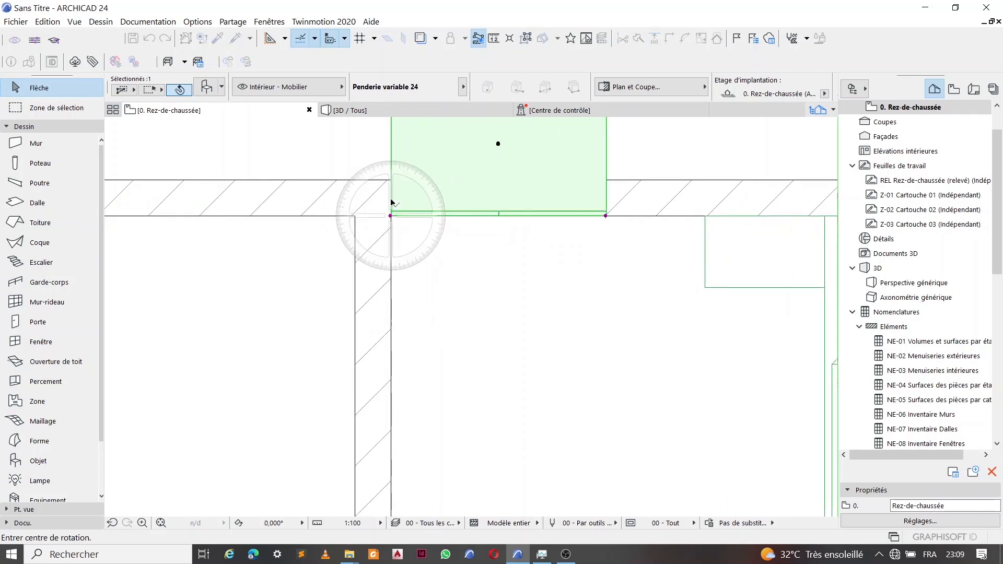
left_click(447, 226)
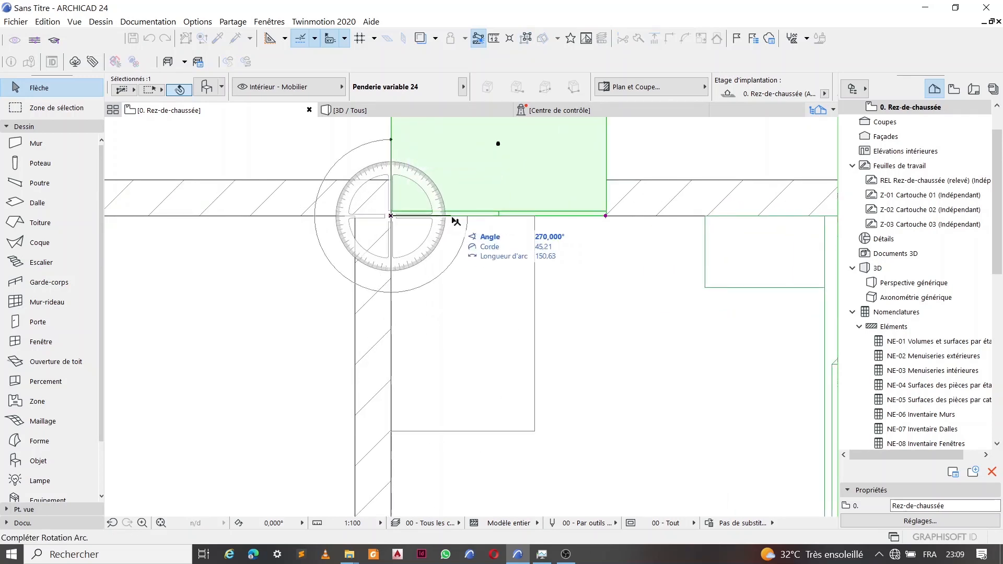
left_click(455, 218)
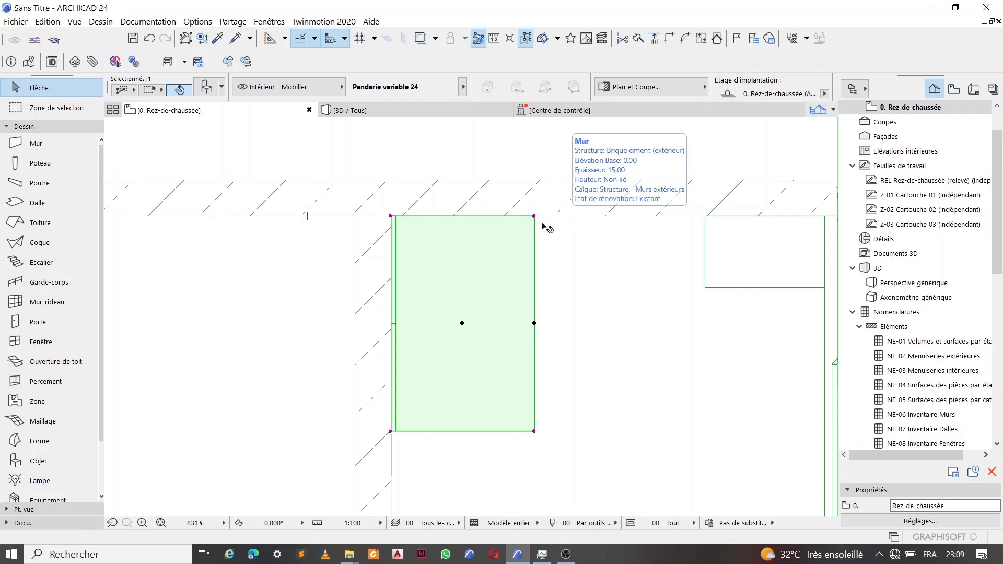
Mirror the wardrobe about its own lengthwise centre axis so its front faces the bedroom instead of the partition
key("ctrl+m")
left_click(464, 348)
scroll(475, 226, "down", 3)
scroll(501, 354, "up", 1)
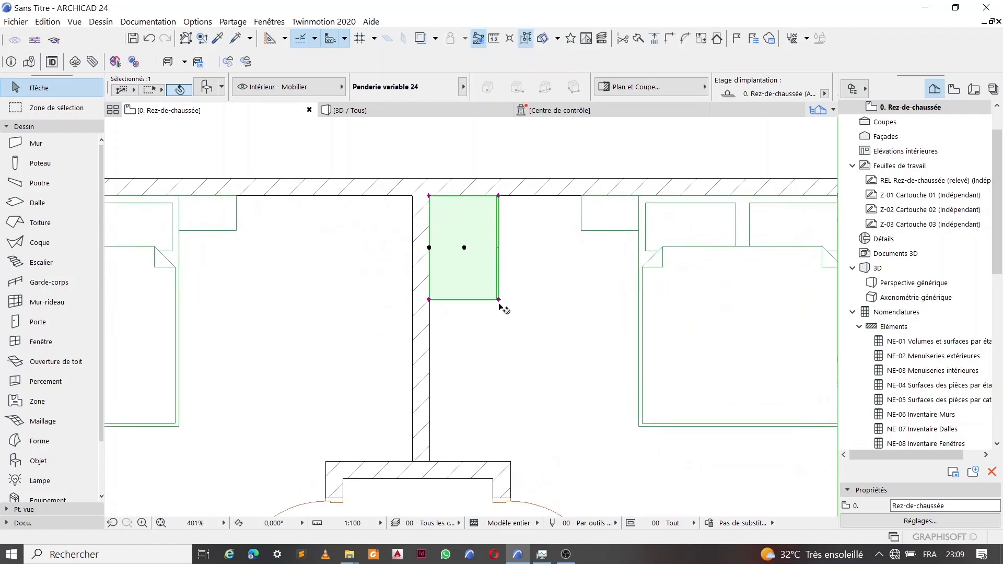
Stretch the wardrobe along the partition to the corridor's end wall, about 230 cm wide, keeping its depth of 60
left_click(503, 449)
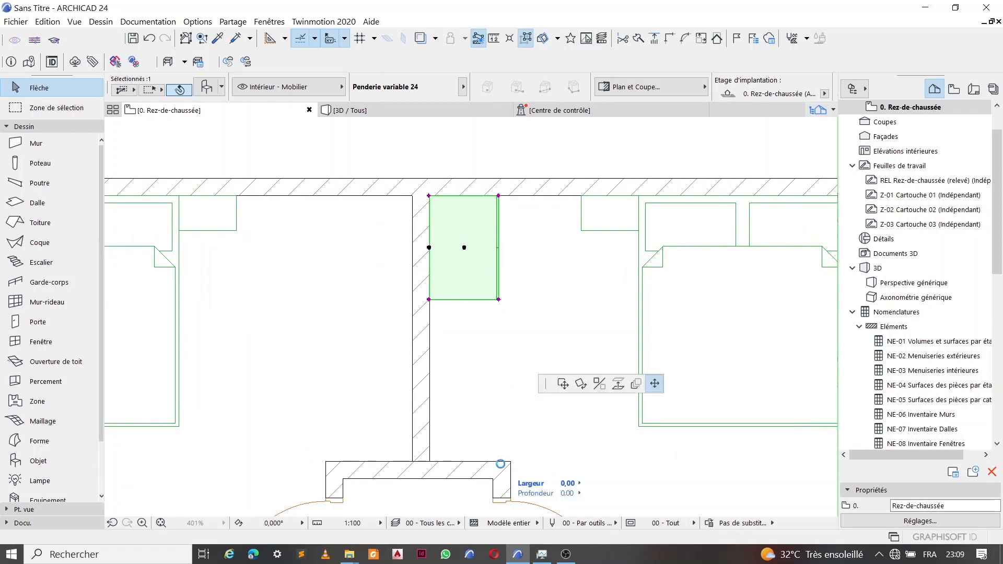
scroll(503, 452, "up", 4)
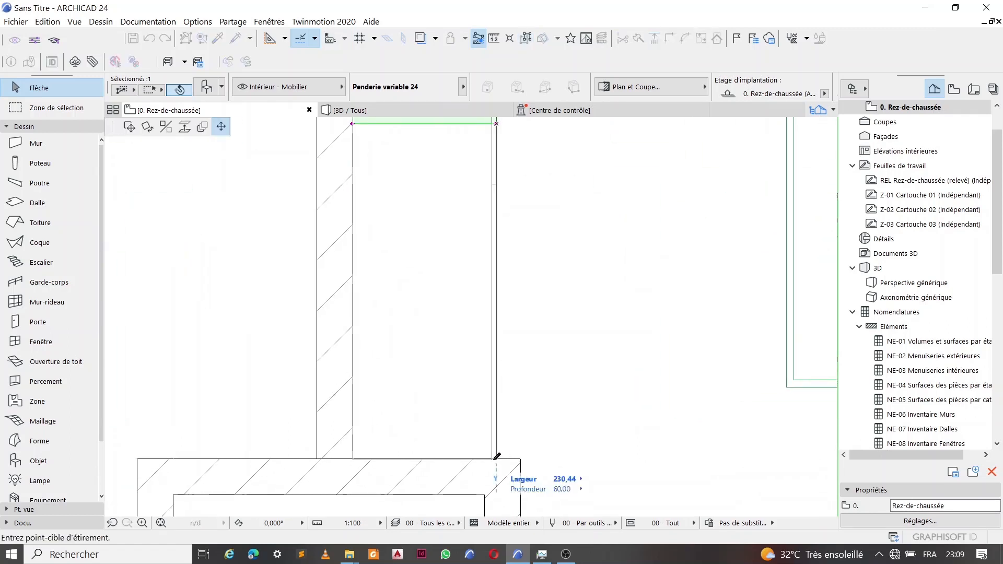
left_click(498, 456)
scroll(514, 408, "down", 3)
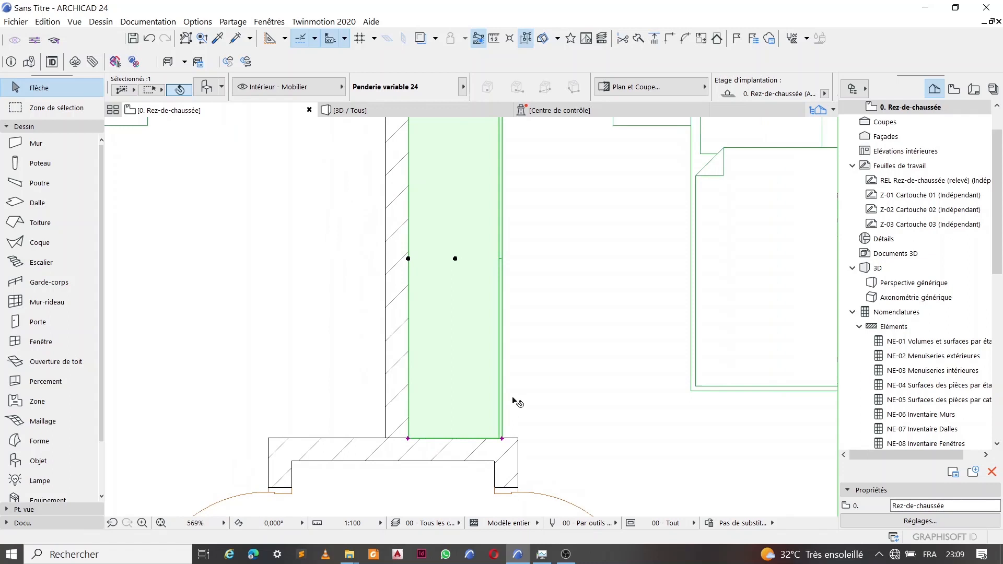
Mirror a copy of the wardrobe across the partition's centre into the neighbouring bedroom
key("ctrl+m")
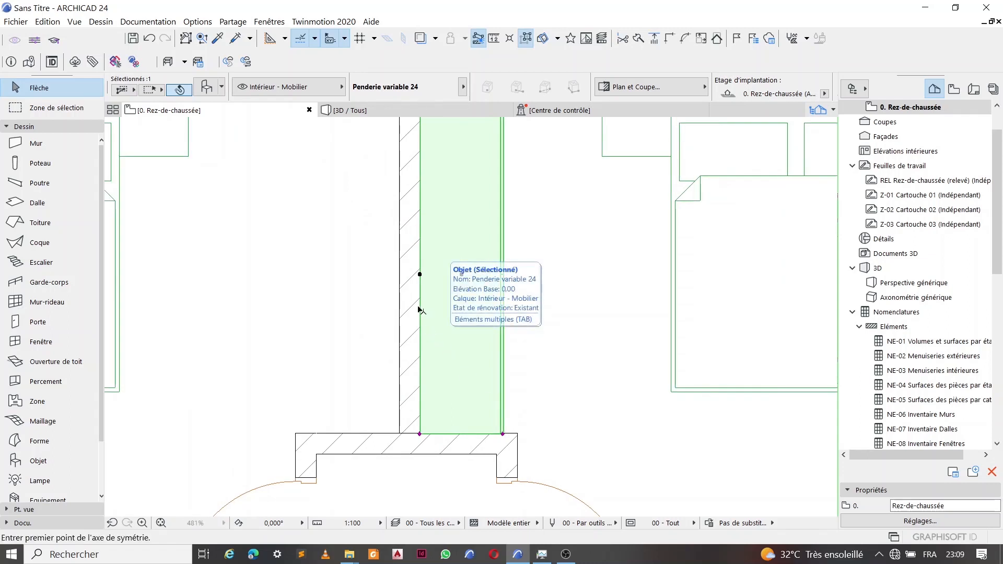
key("ctrl")
left_click(409, 275)
left_click(410, 313)
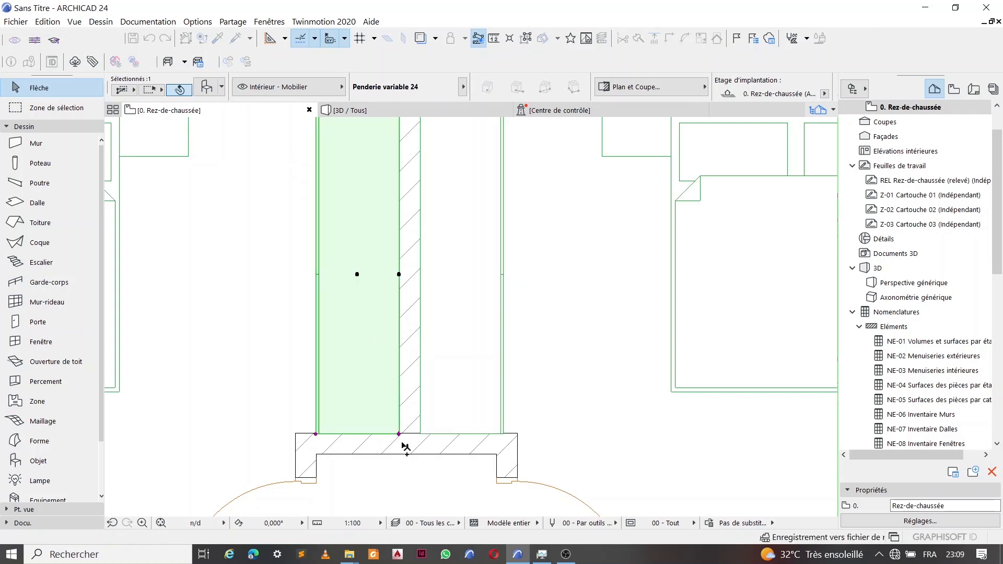
Move the mirrored wardrobe by its inner corner onto the exact corner between the partition and the corridor's end wall
scroll(403, 439, "up", 8)
scroll(387, 414, "up", 6)
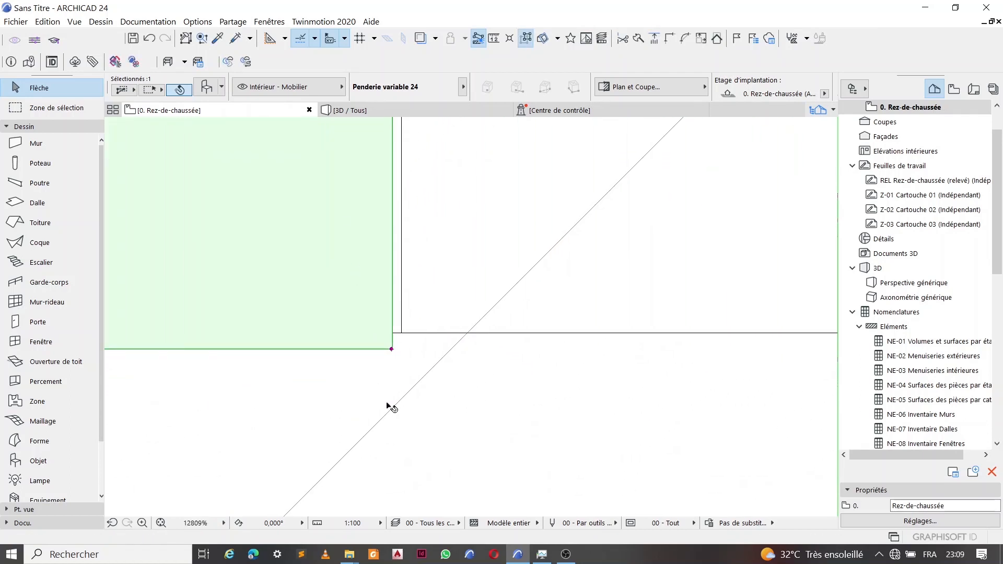
key("ctrl+d")
left_click(390, 351)
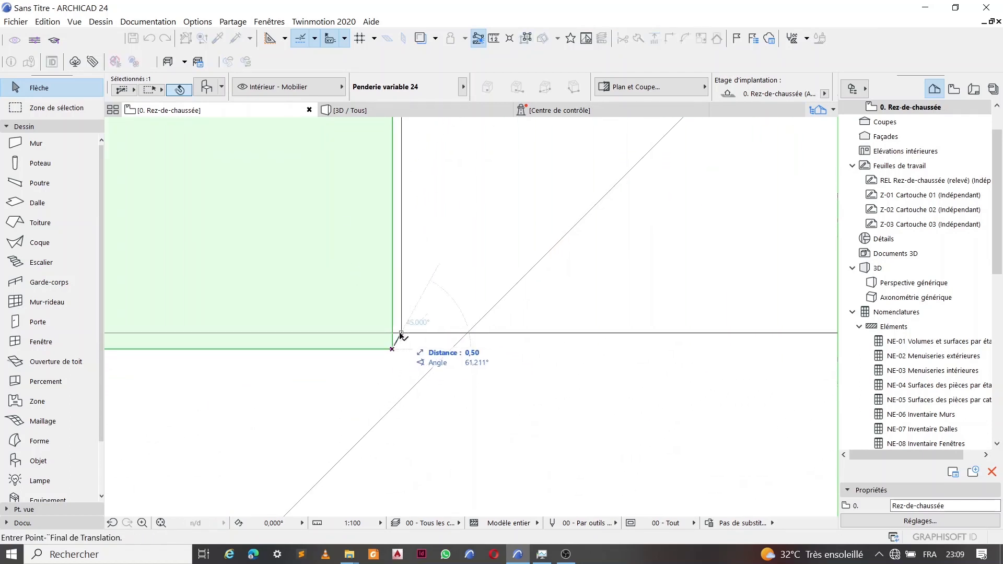
left_click(408, 340)
scroll(414, 346, "down", 12)
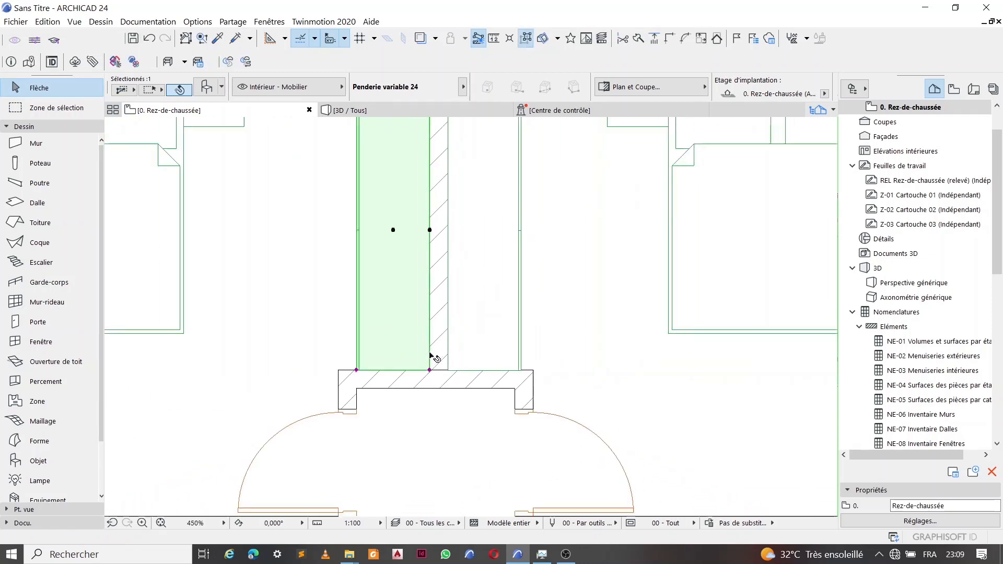
scroll(400, 305, "down", 3)
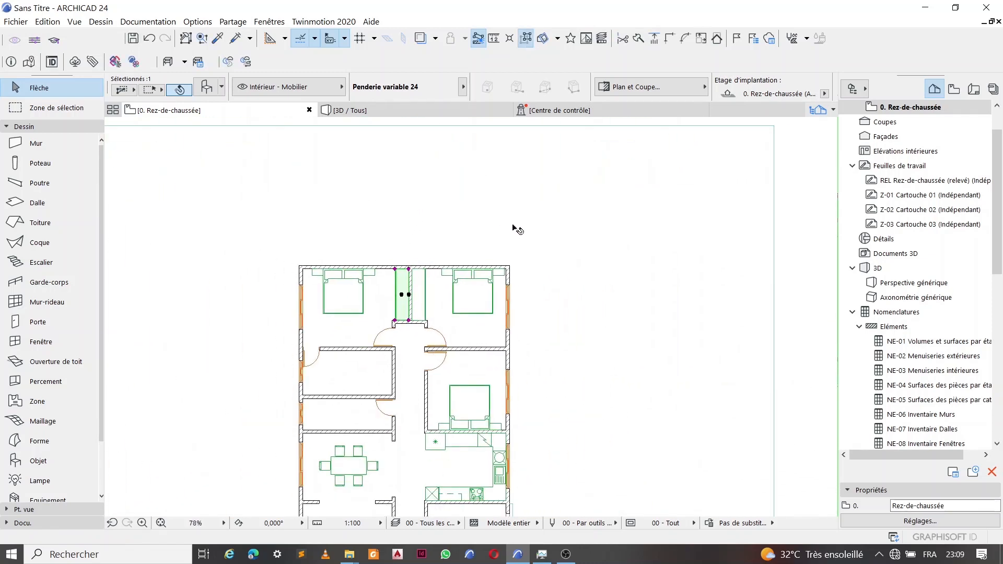
left_click(515, 257)
Set the Object defaults to the Lavabo sur meuble 24 washbasin cabinet from Lavabos 24
scroll(396, 347, "down", 1)
scroll(390, 340, "up", 7)
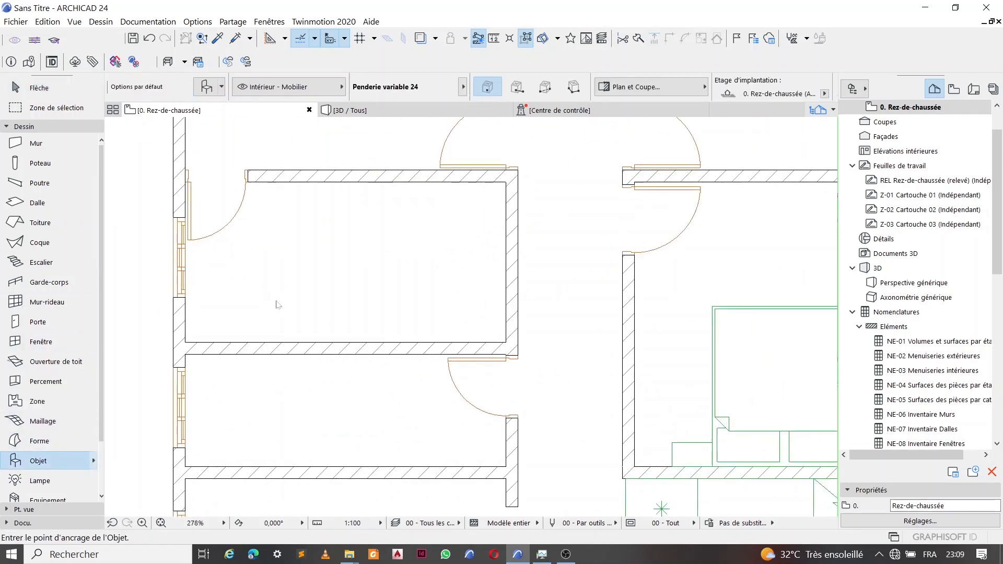
key("ctrl+t")
left_click(305, 120)
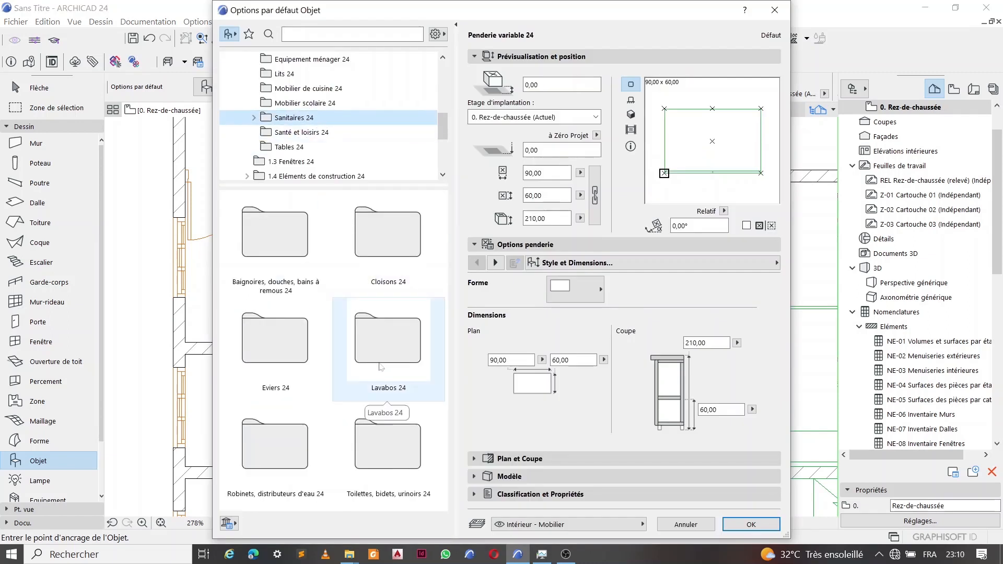
double_click(394, 363)
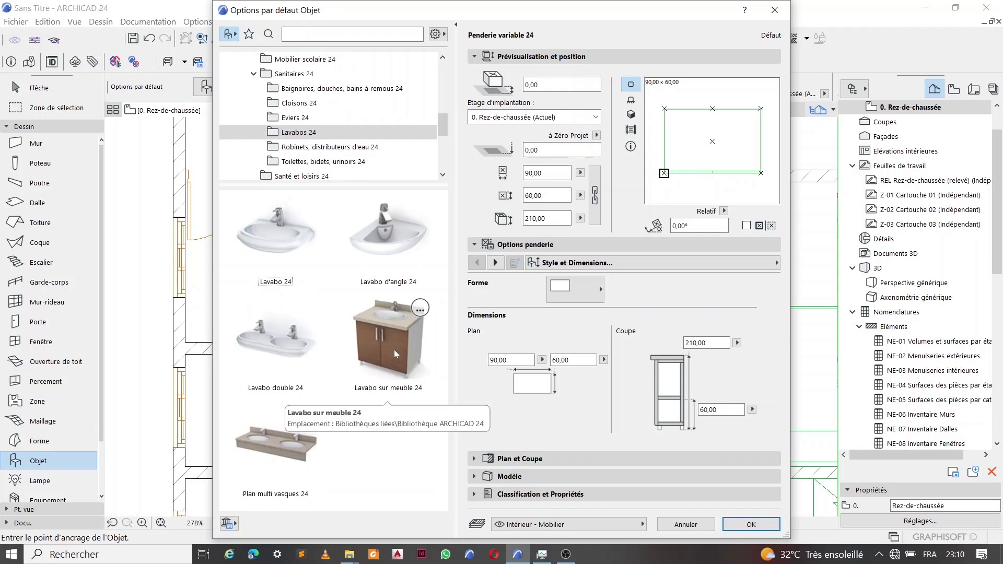
left_click(396, 354)
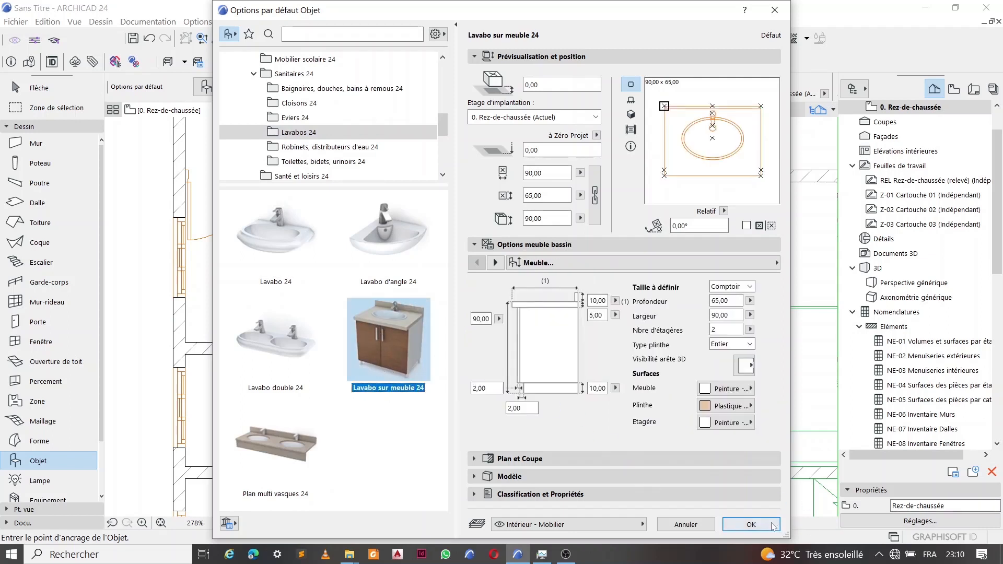
left_click(746, 525)
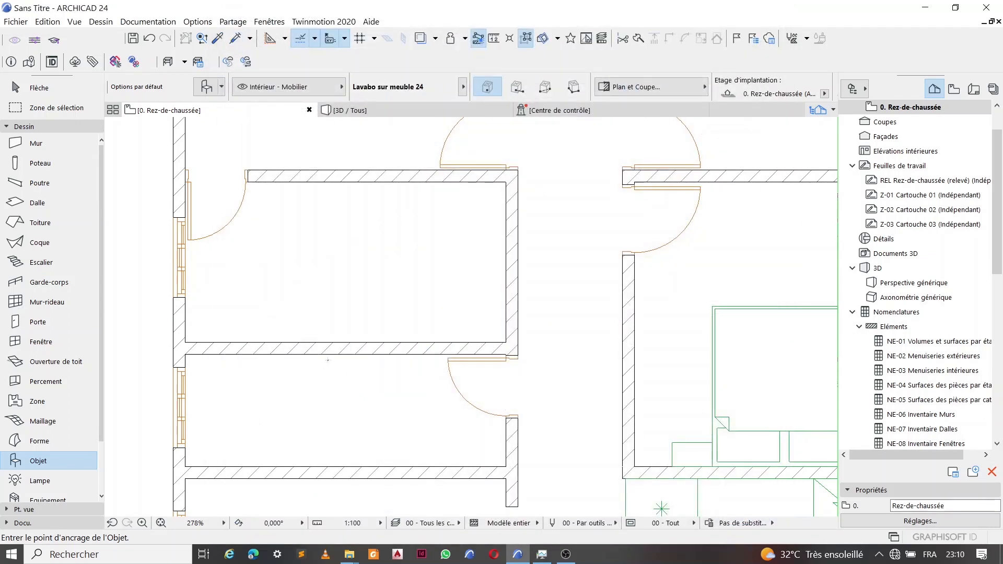
Place the washbasin cabinet against the bathroom wall shared with the bedroom and shift it along that wall toward the door
left_click(355, 182)
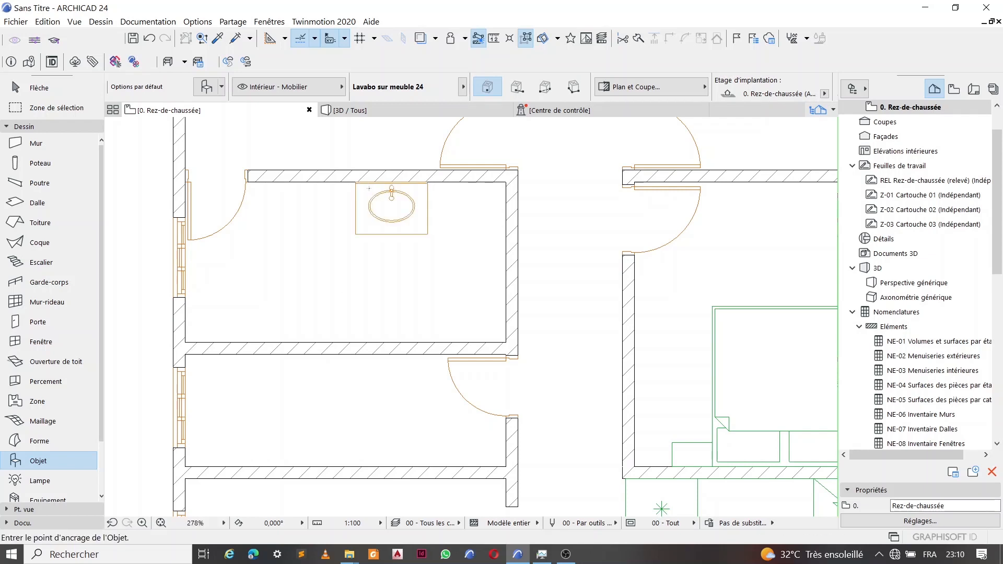
key("Escape")
left_click(396, 214)
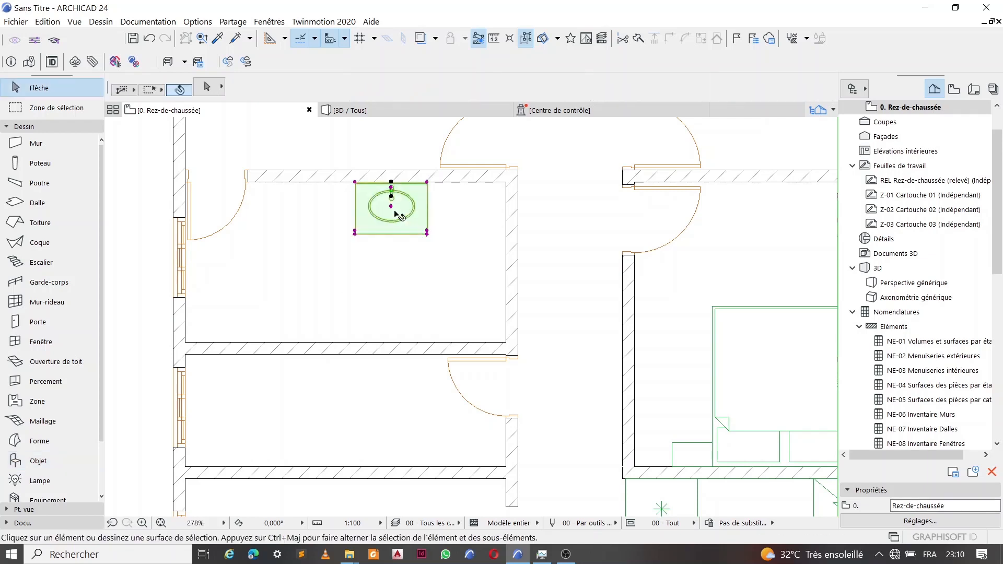
left_click_drag(361, 199, 330, 204)
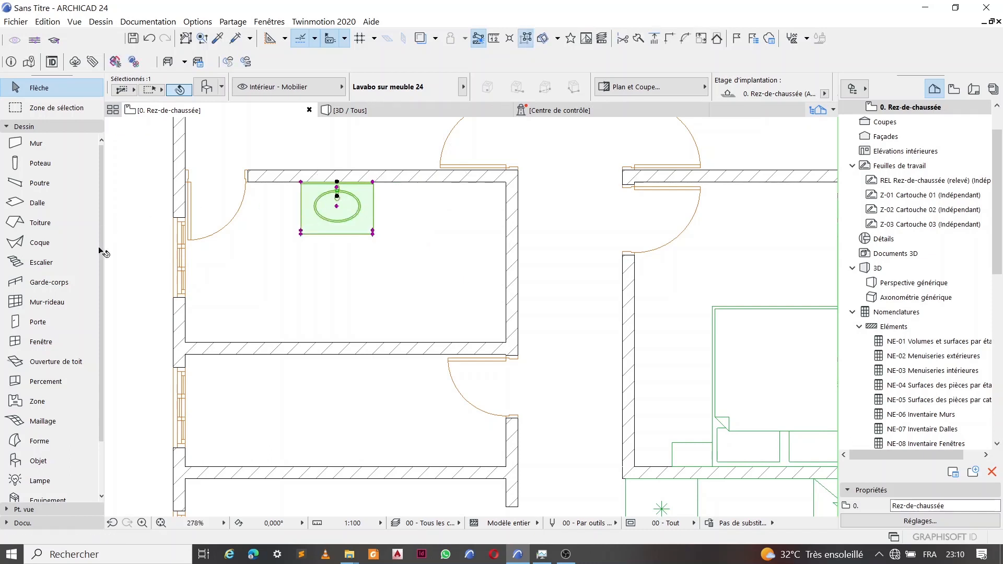
key("Escape")
Set the Object defaults to the Baignoire 24 bathtub from Baignoires, douches, bains à remous 24
left_click(39, 461)
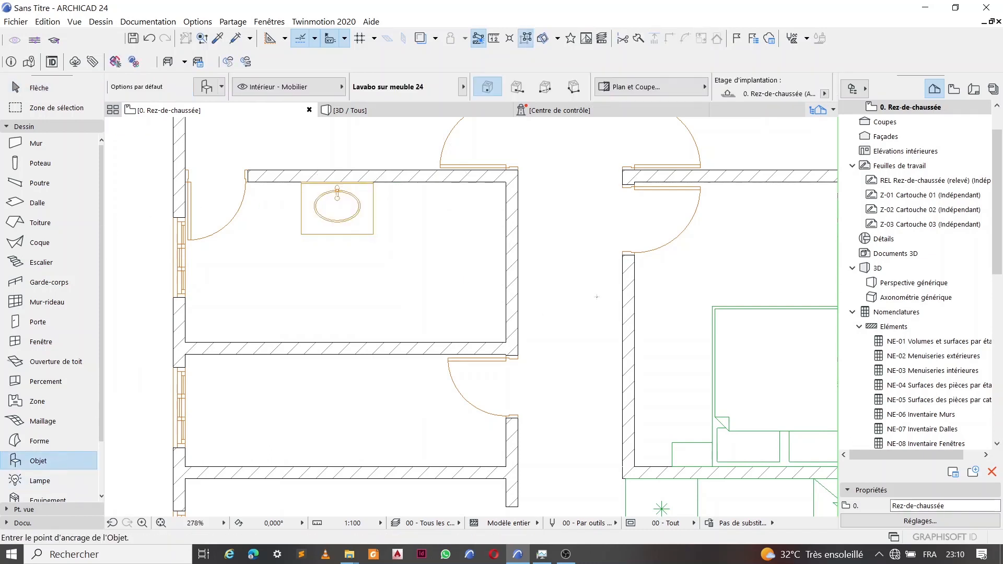
key("ctrl+t")
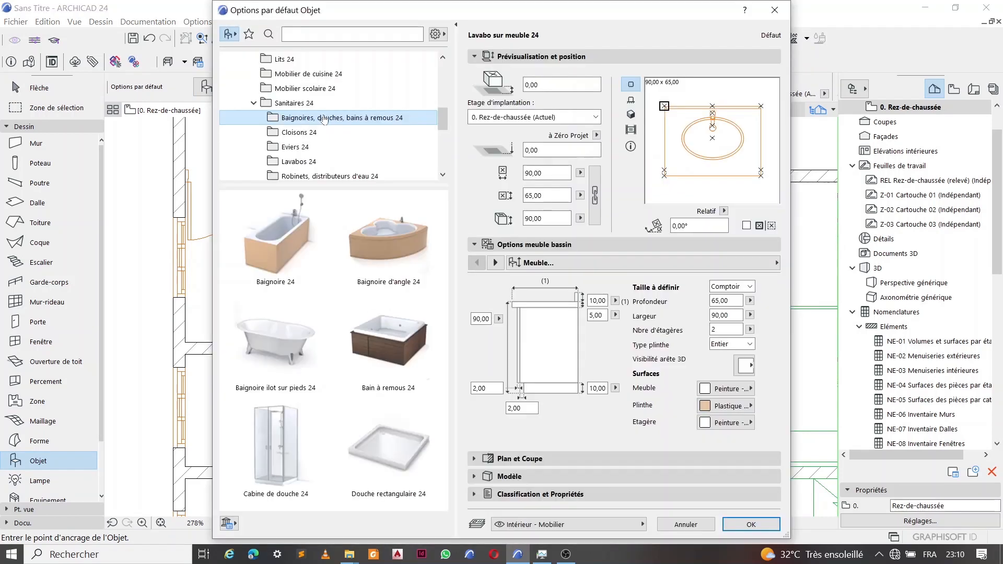
left_click(275, 234)
left_click(759, 526)
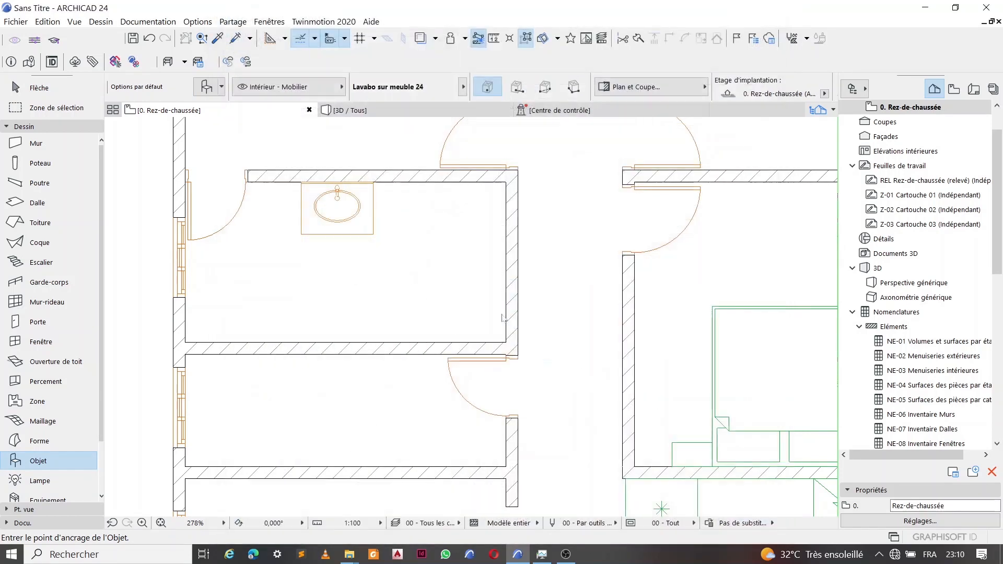
Place the bathtub with its corner at the bathroom's inner corner on the corridor side, and select it
left_click(505, 182)
key("Escape")
left_click(587, 199)
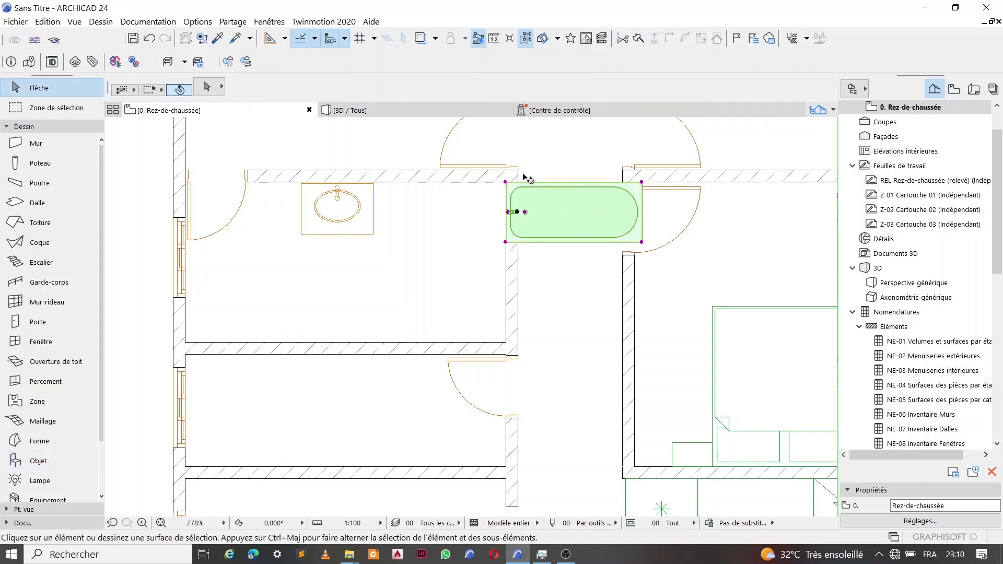
Rotate the bathtub -90° about that corner so it lies inside the bathroom along the corridor wall
scroll(519, 176, "up", 2)
key("ctrl+e")
left_click(501, 185)
left_click(531, 185)
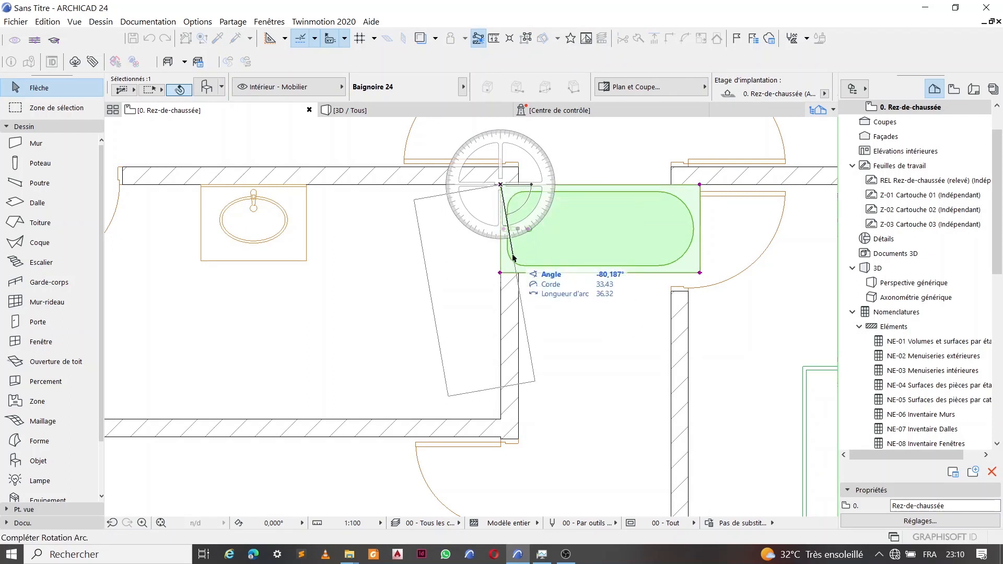
type("0")
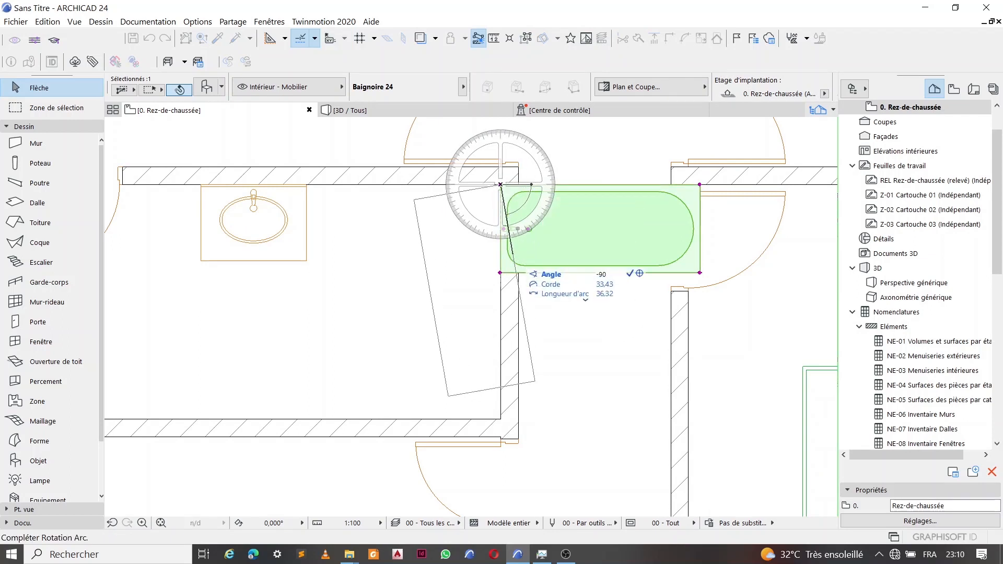
key("Return")
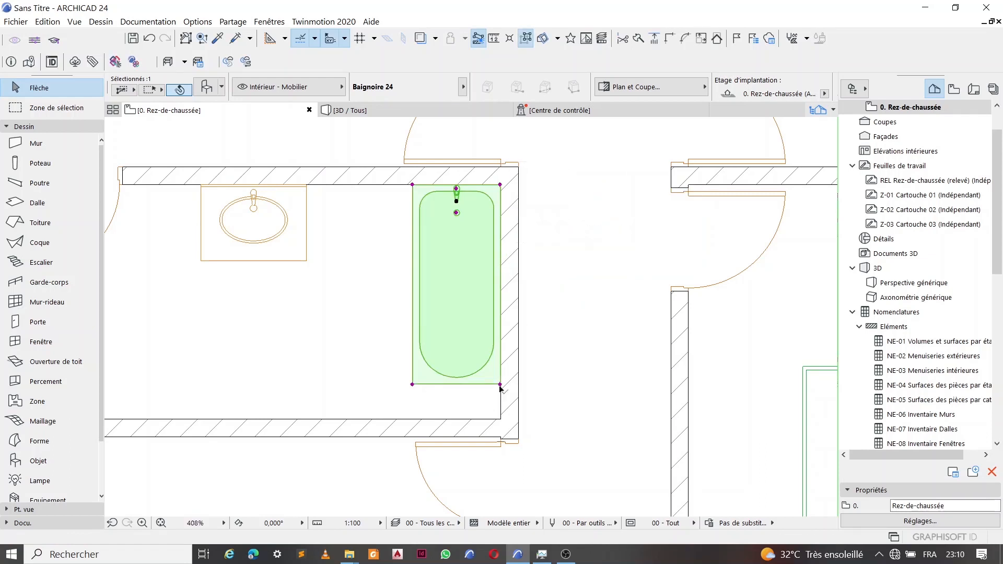
Stretch the bathtub to 200 cm long so it reaches the bathroom wall opposite the taps
left_click(501, 384)
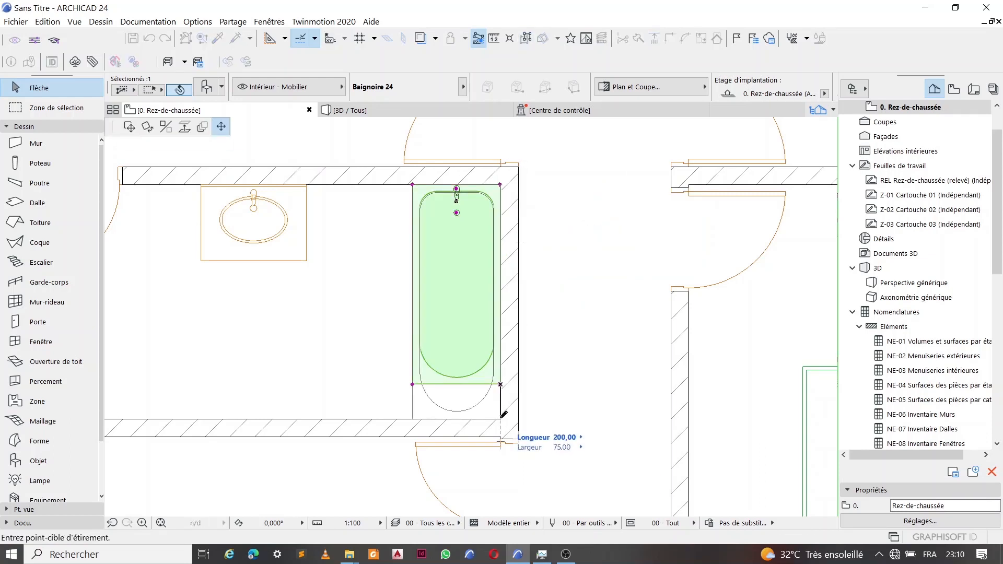
left_click(503, 416)
key("Escape")
Set the Object defaults to WC 24 from Toilettes, bidets, urinoirs 24
left_click(43, 466)
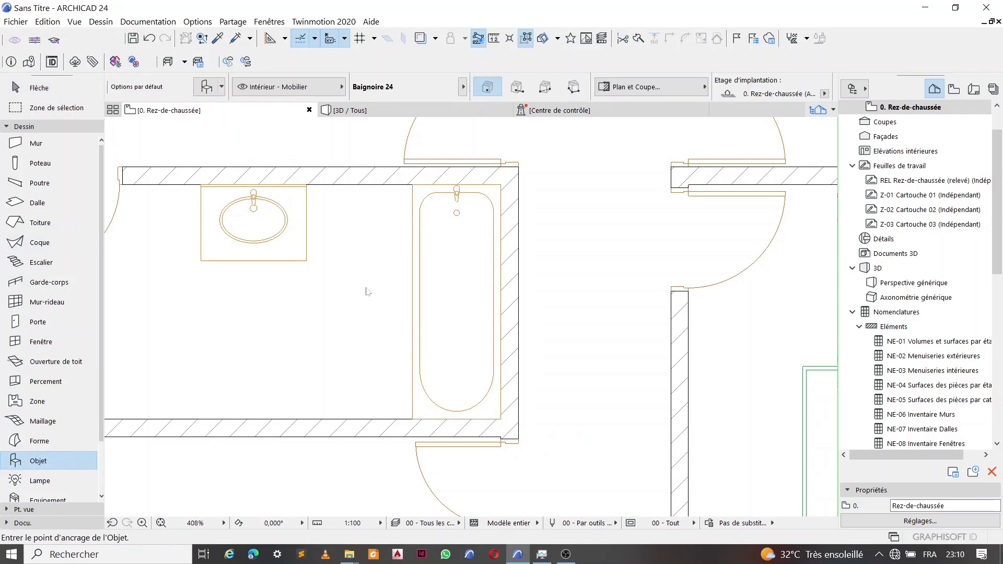
key("ctrl+t")
left_click(428, 160)
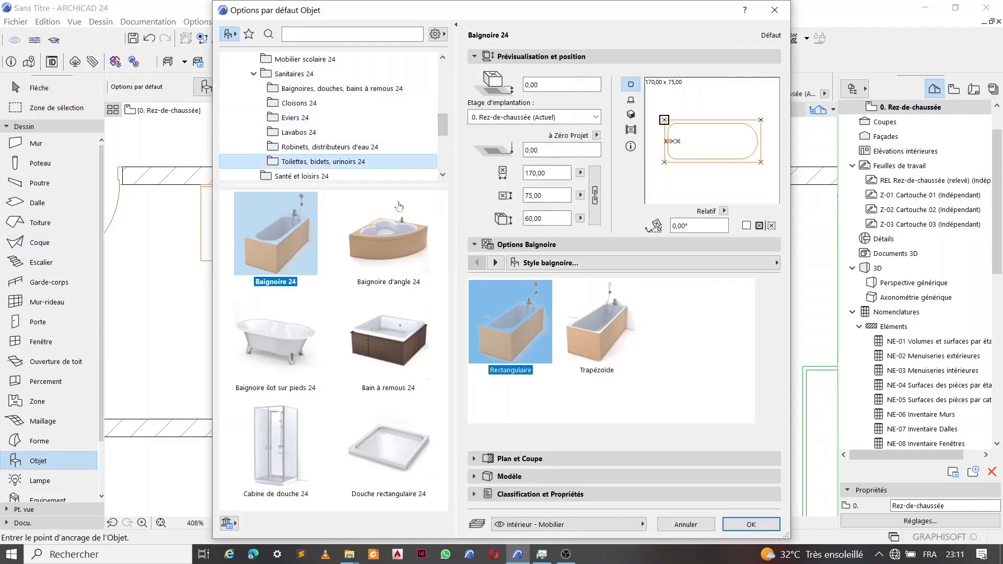
left_click(380, 339)
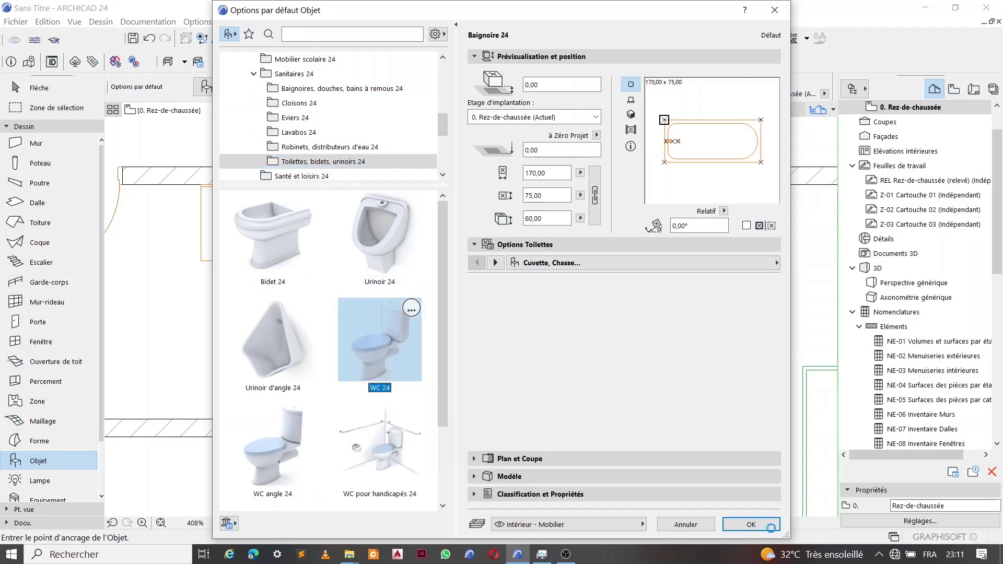
left_click(750, 524)
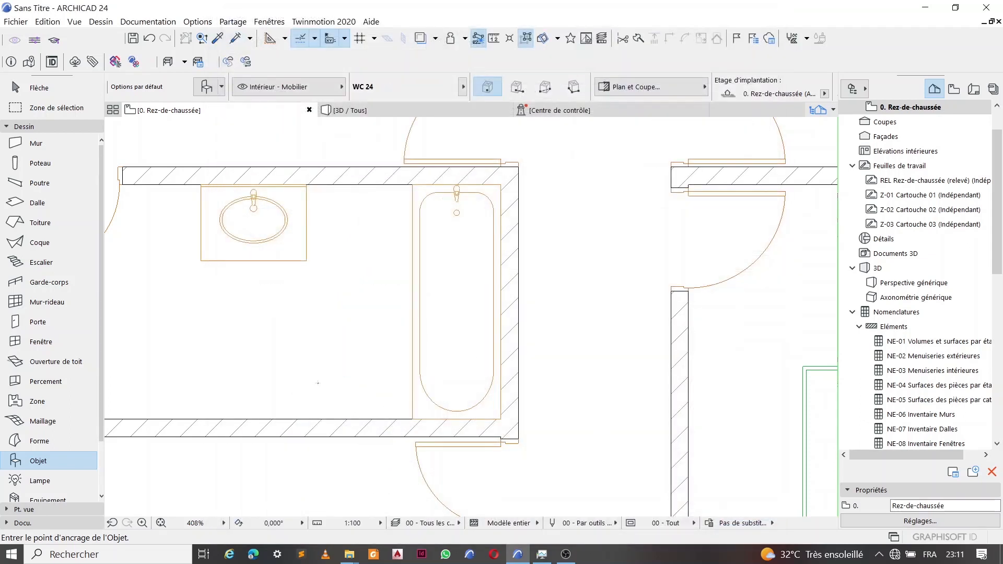
Place the WC on the bathroom wall opposite the washbasin and mirror it about the wall face so it sits inside the room
left_click(304, 418)
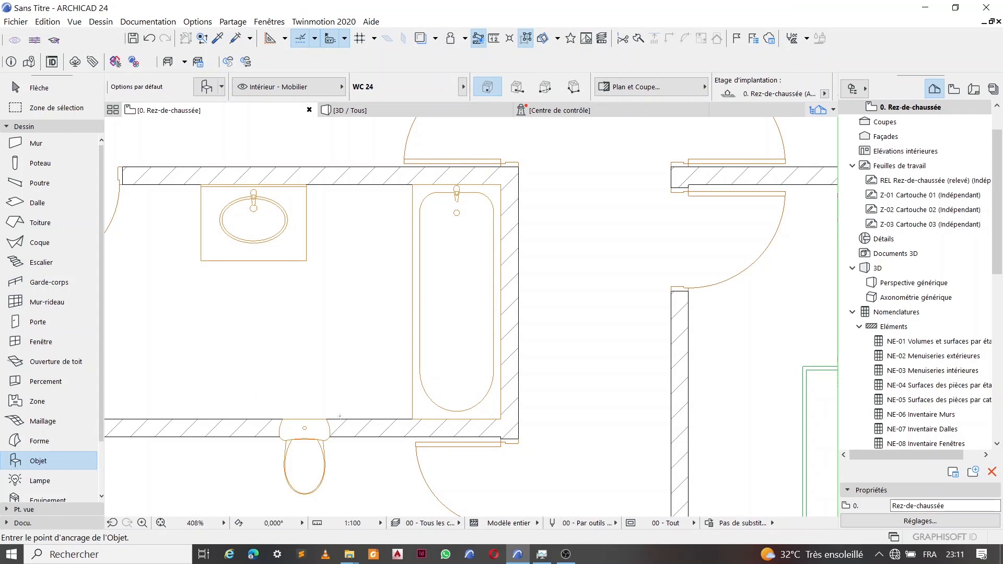
key("Escape")
left_click(311, 464)
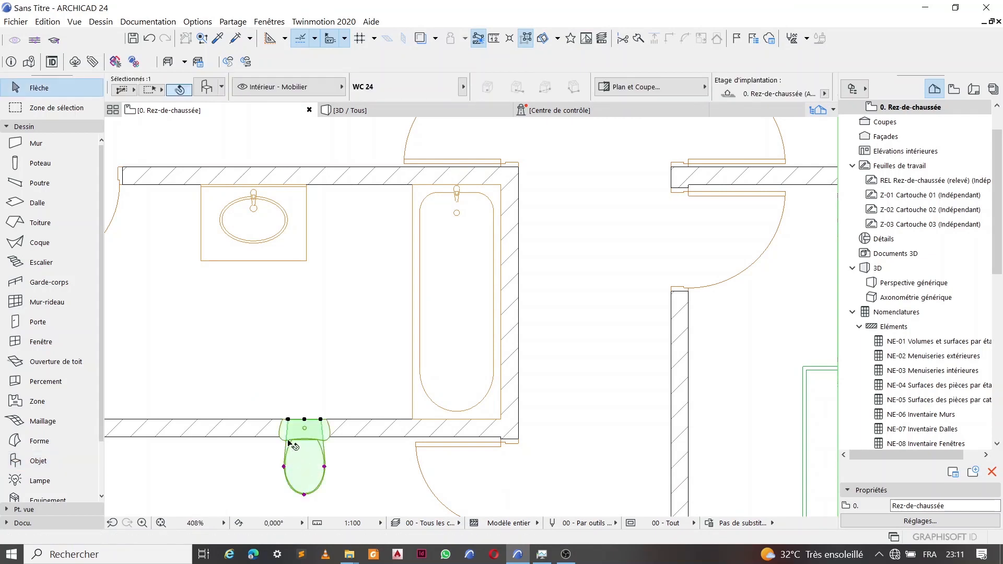
scroll(285, 444, "up", 2)
key("ctrl+m")
left_click(313, 410)
left_click(392, 410)
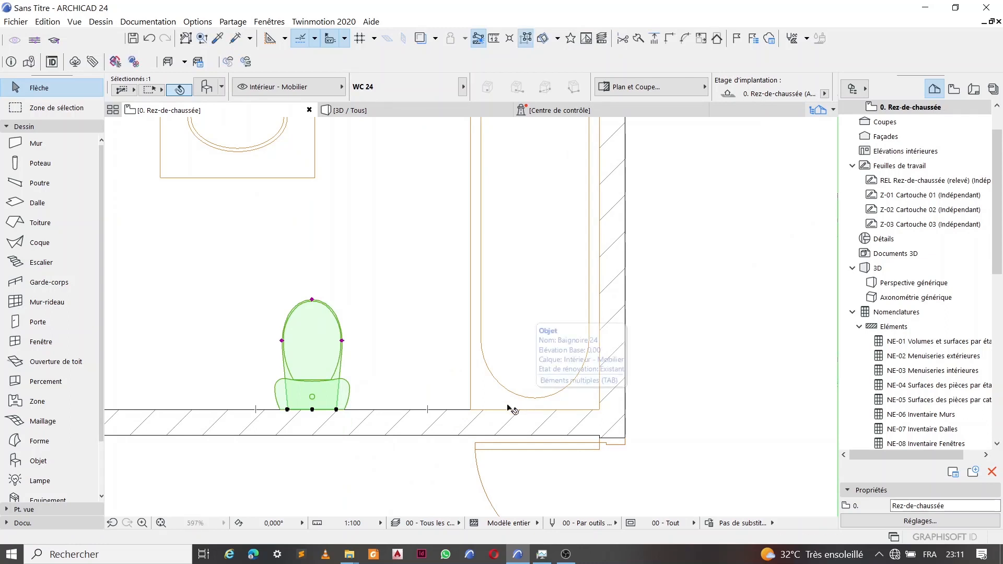
Copy the WC along the same bathroom wall toward the window side
key("ctrl+d")
left_click(313, 410)
scroll(459, 409, "down", 2)
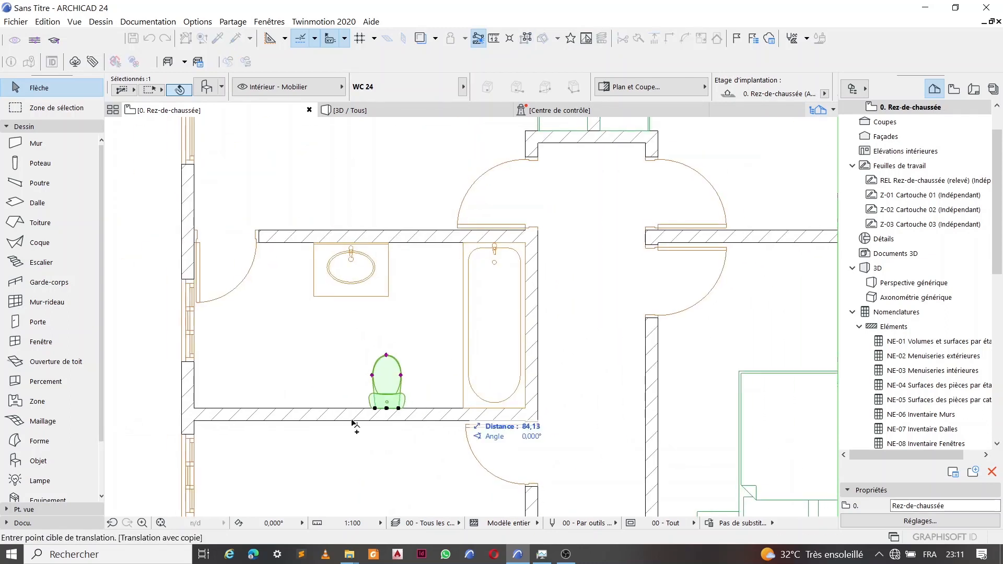
left_click(301, 411)
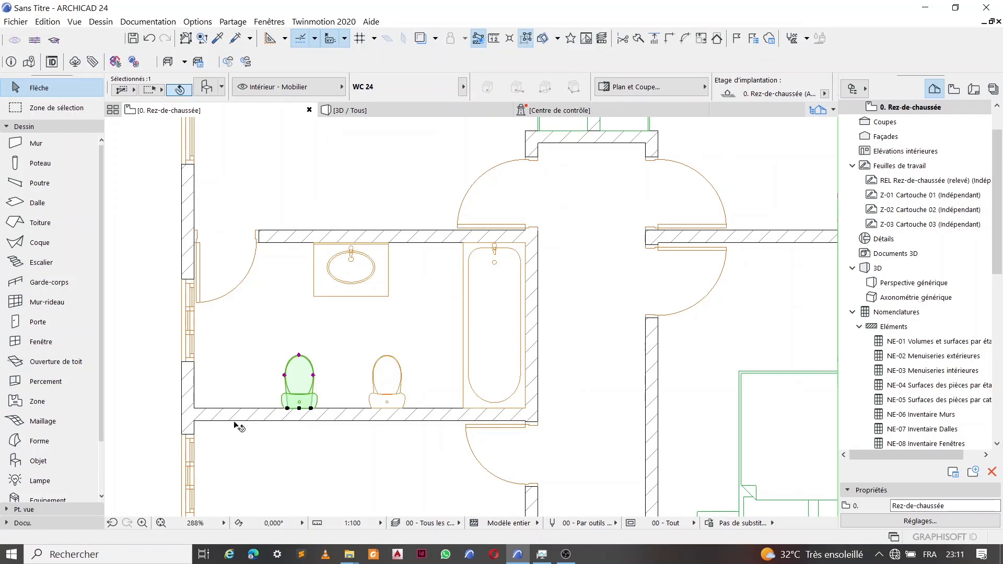
Change the copied WC to Bidet 24, floor-mounted (Monté sur sol)
left_click(201, 93)
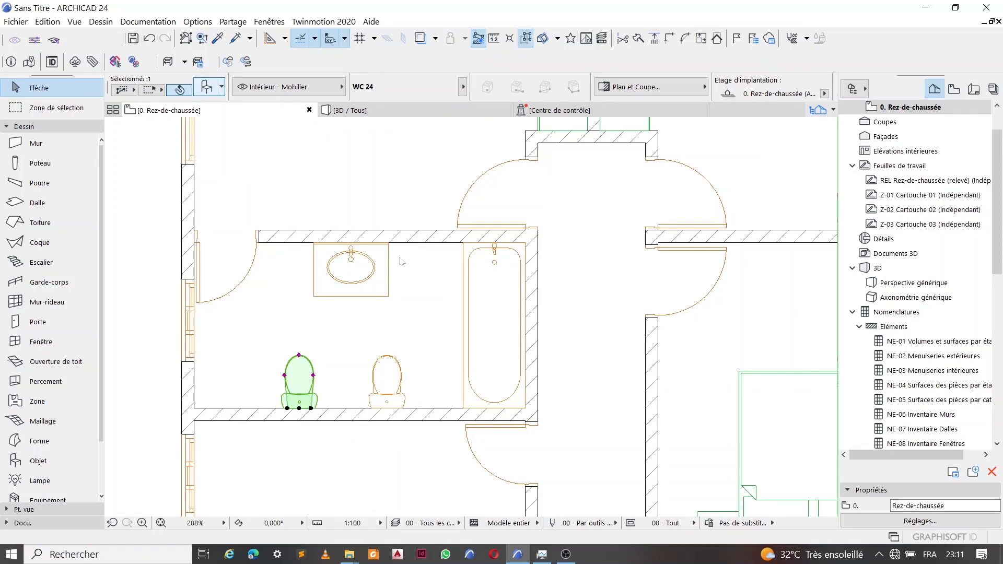
left_click(305, 249)
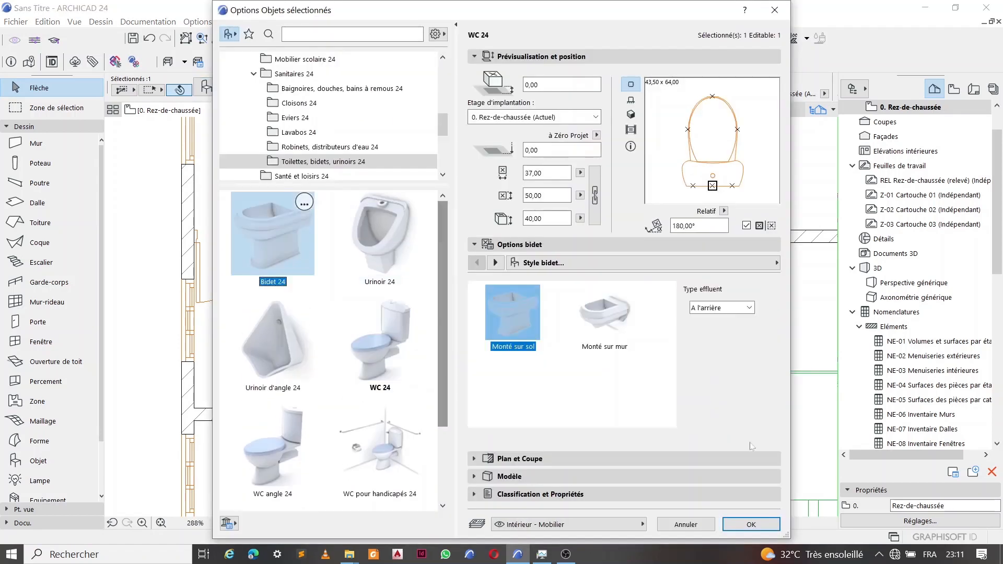
left_click(751, 523)
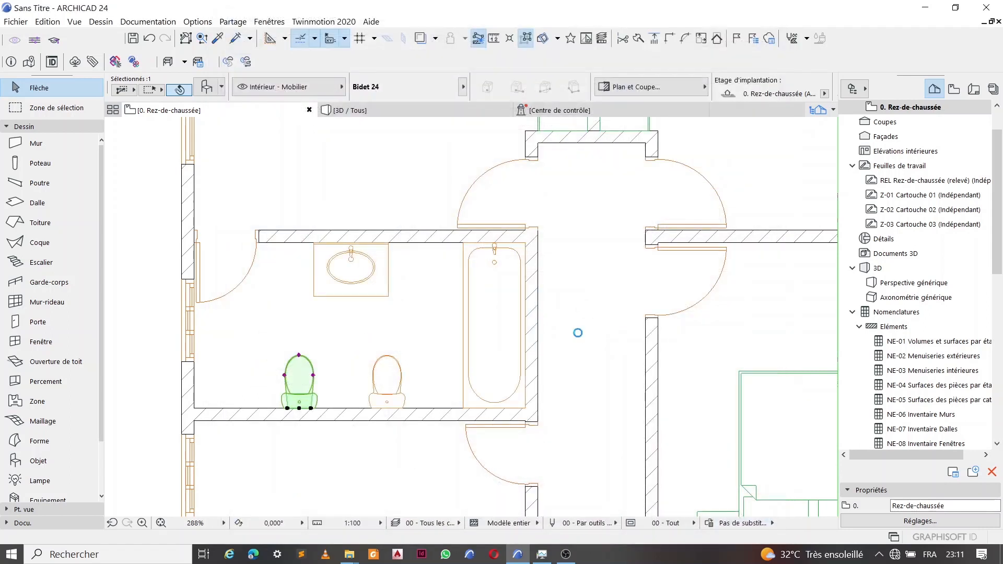
left_click(358, 183)
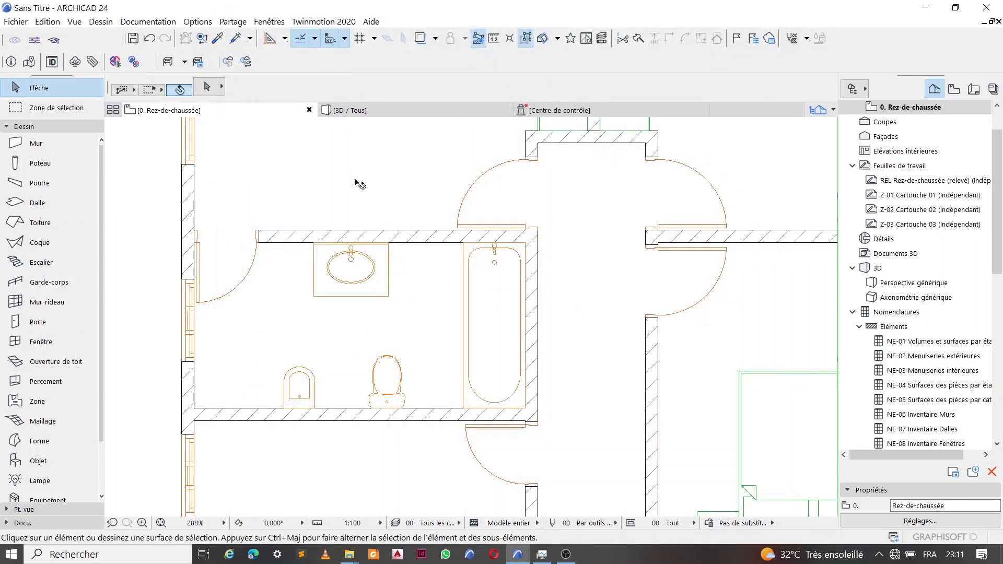
Copy the bathroom's WC into the adjacent small shower room, with its back against the wall shared with the dining room
scroll(355, 181, "down", 3)
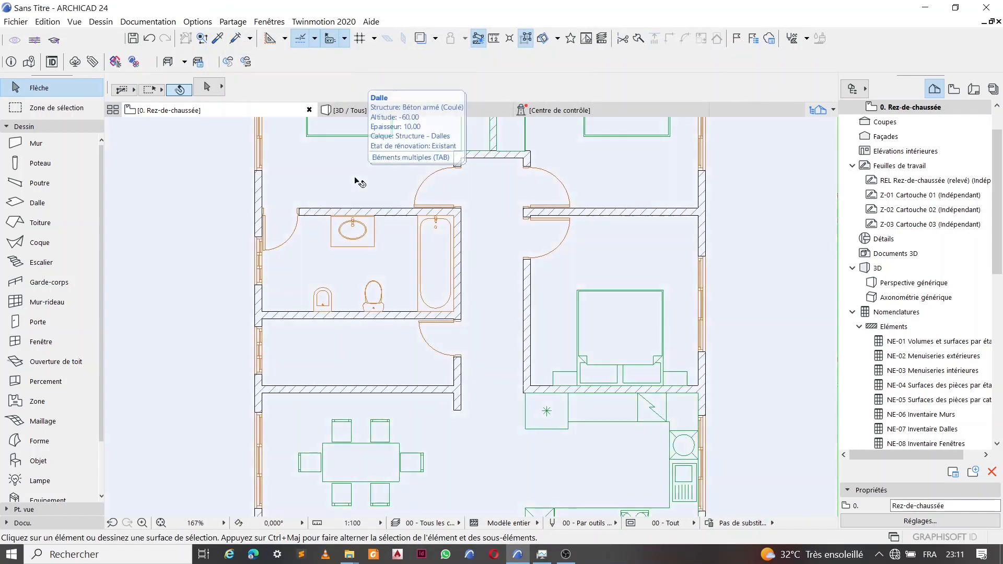
scroll(379, 381, "up", 5)
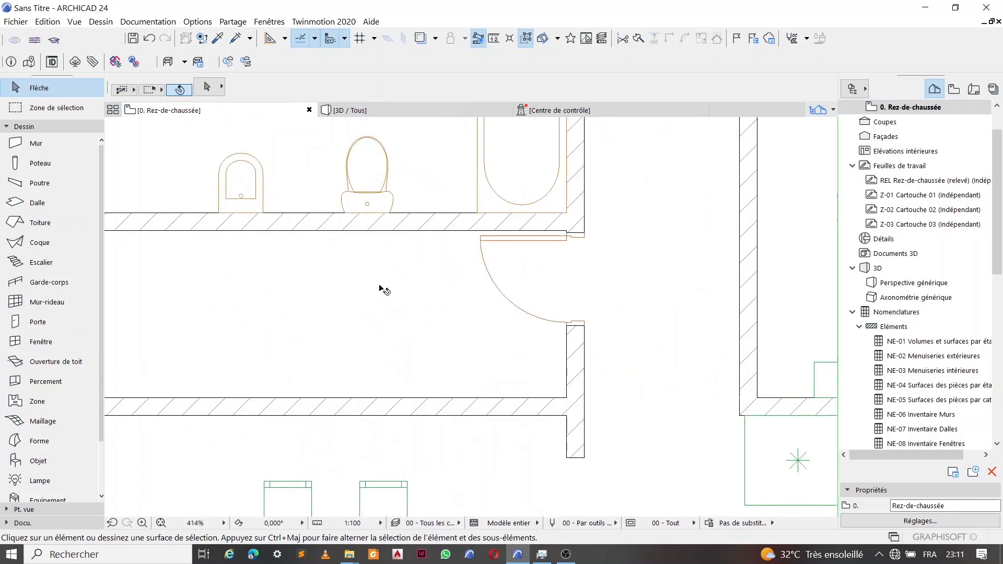
left_click(374, 192)
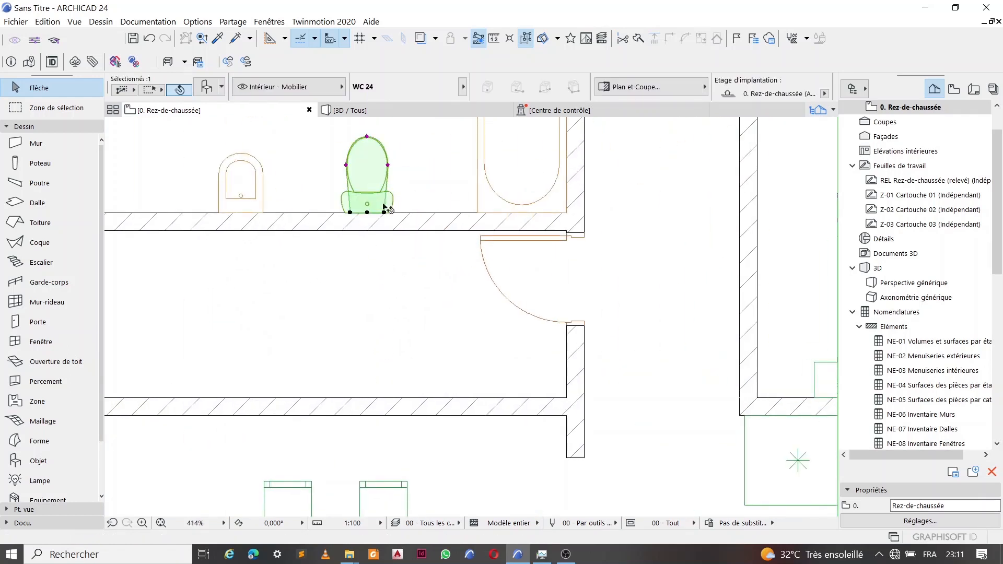
key("ctrl+d")
left_click(368, 213)
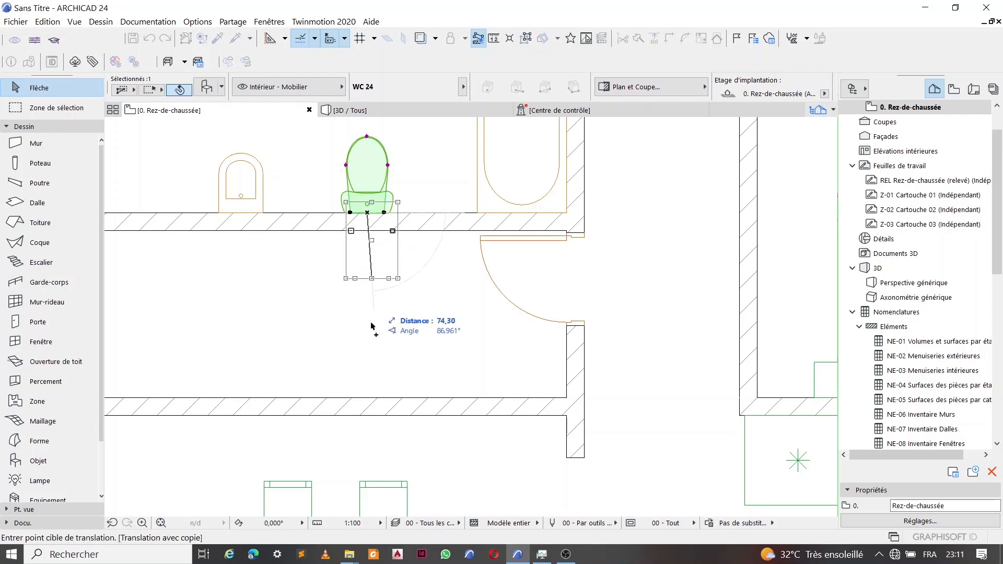
left_click(338, 398)
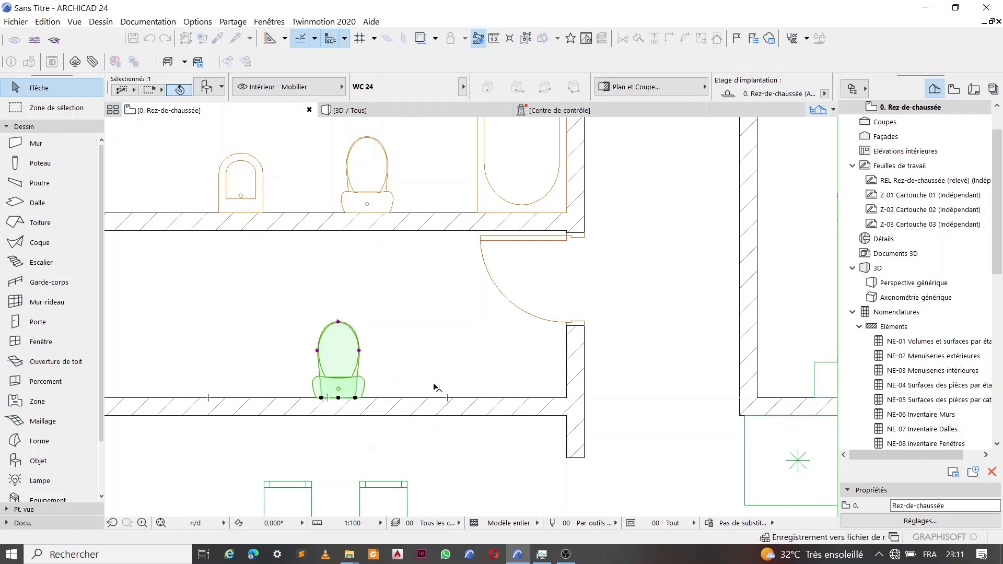
Copy the shower room's WC about 206 cm away, next to the exterior wall by the window
key("ctrl+d")
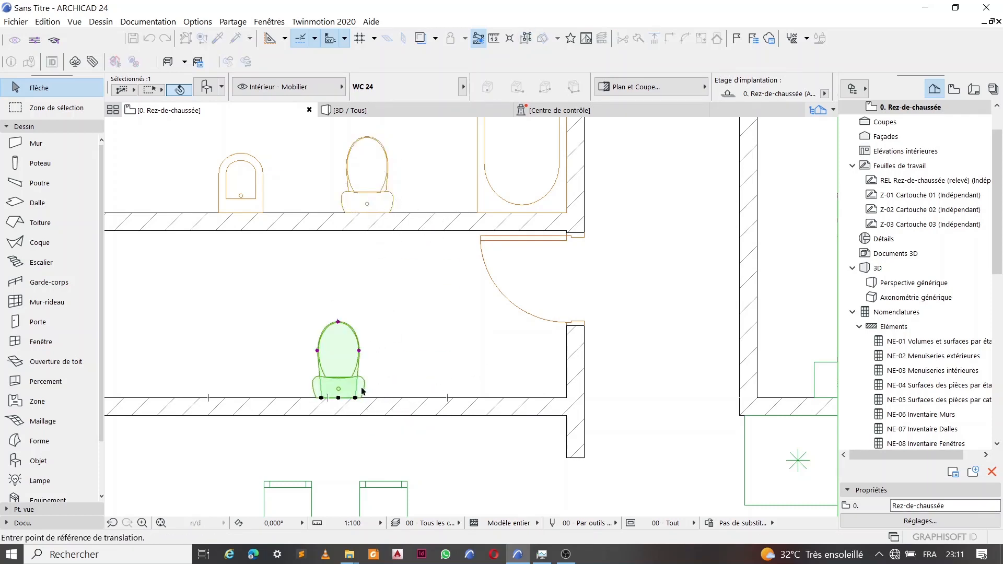
left_click(338, 398)
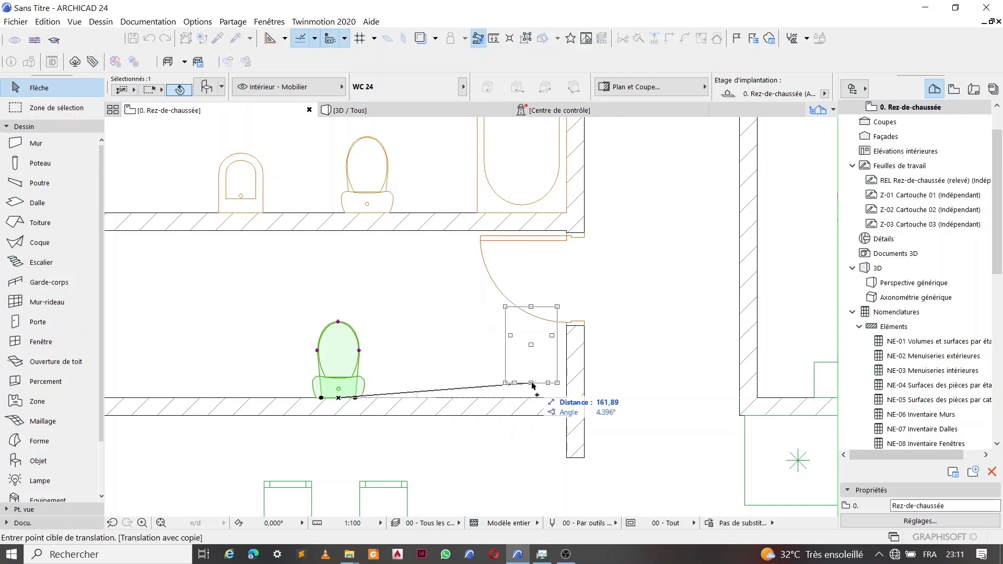
scroll(517, 385, "down", 1)
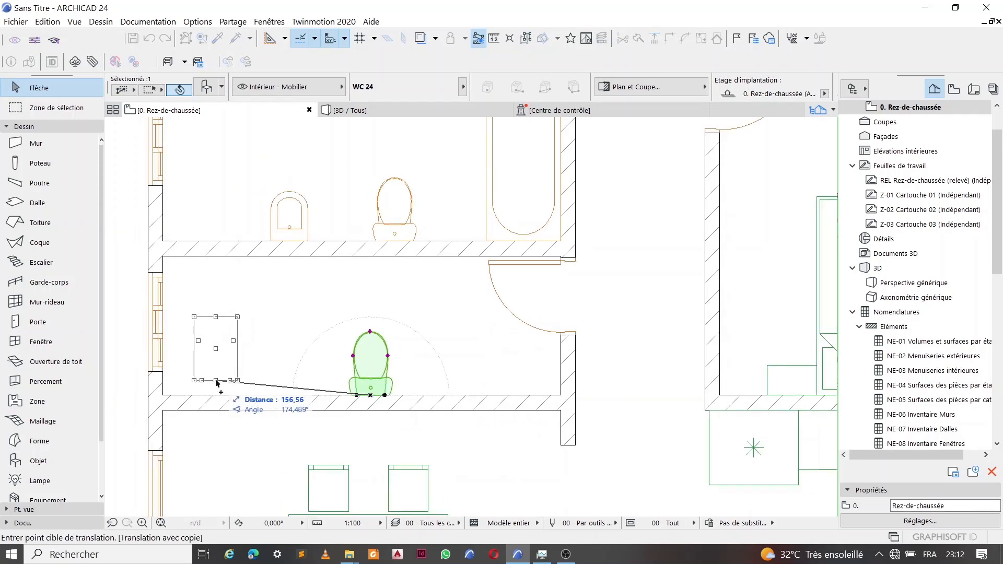
scroll(176, 311, "up", 2)
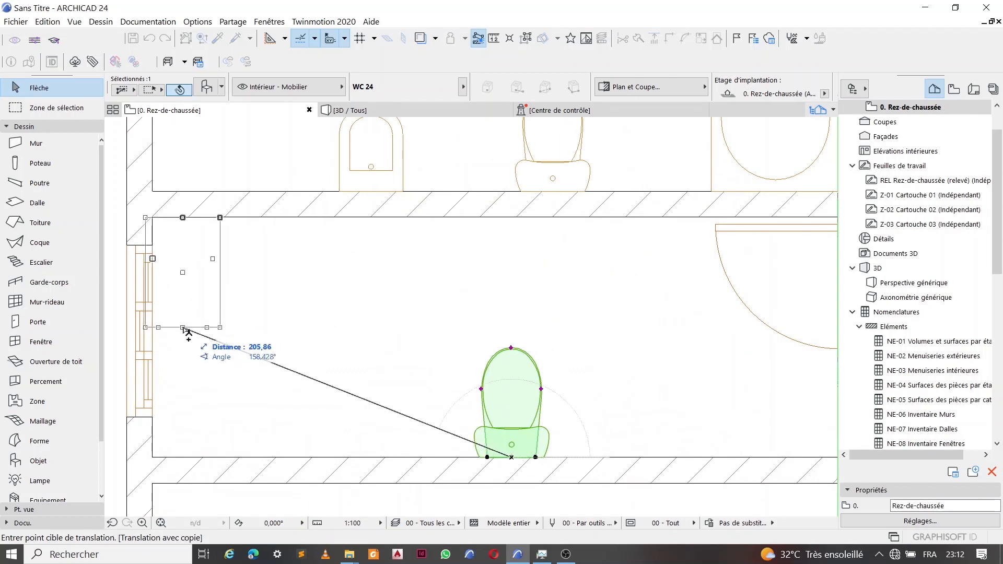
left_click(194, 328)
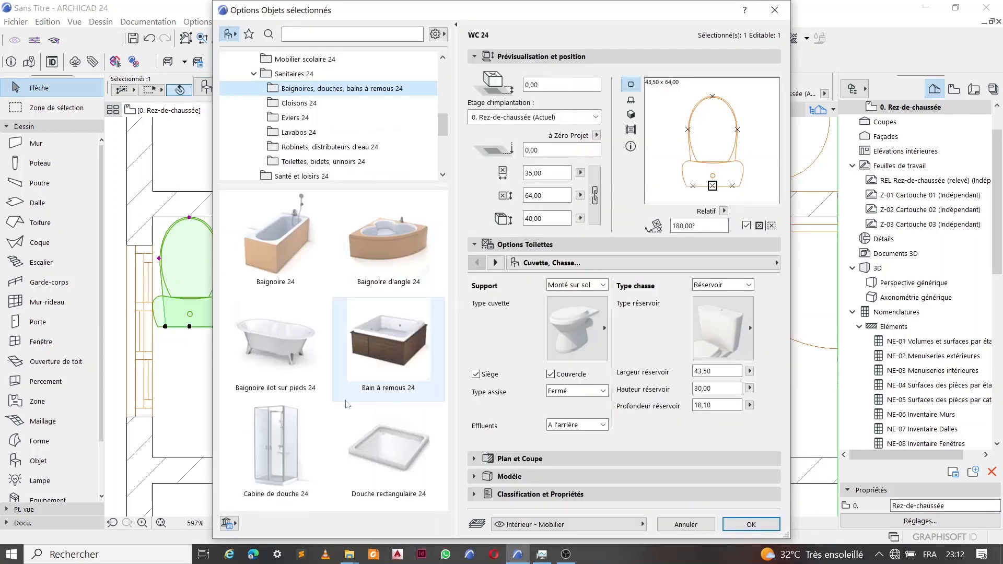
Change the WC copy by the window to Cabine de douche 24 and move it into the corner between the exterior and bathroom walls
left_click(282, 444)
left_click(751, 524)
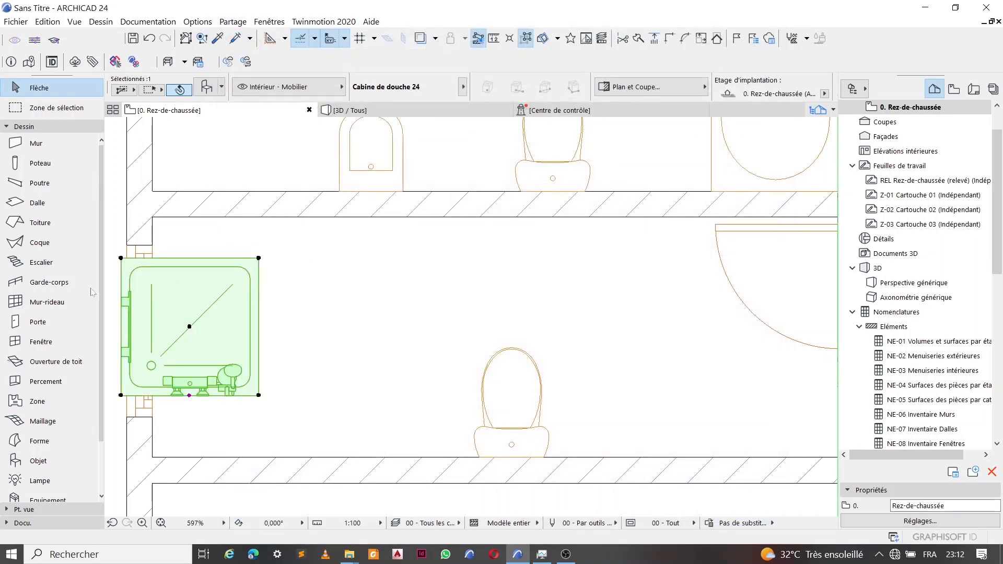
key("ctrl+d")
left_click(121, 258)
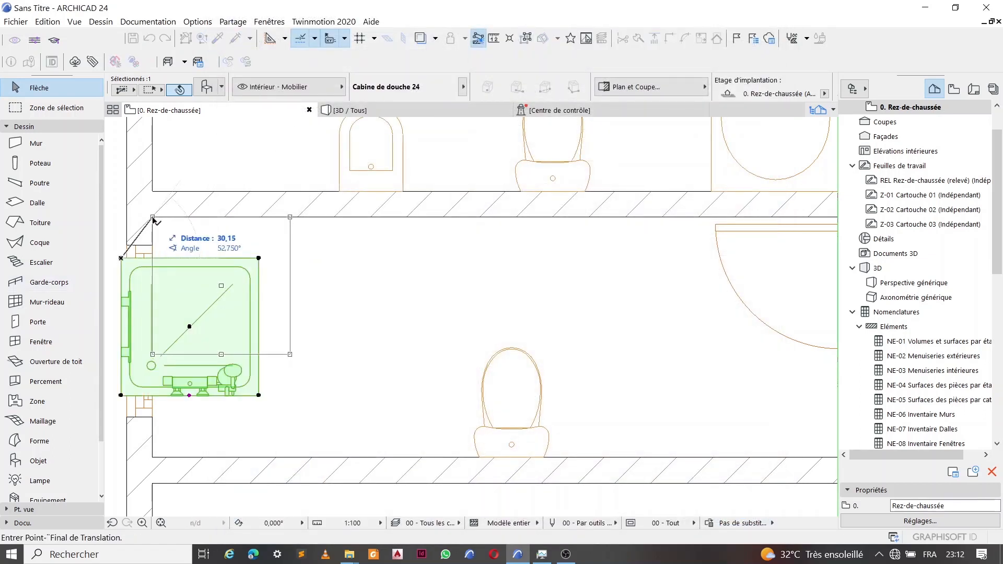
left_click(152, 216)
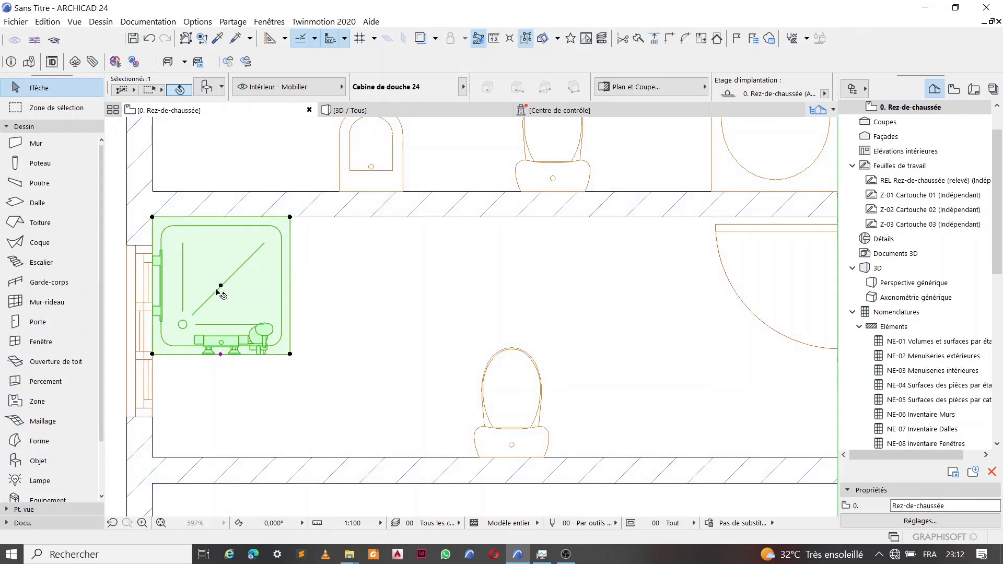
Mirror the shower cabin about its horizontal centre axis so its taps lie against the bathroom wall
key("ctrl+m")
left_click(221, 286)
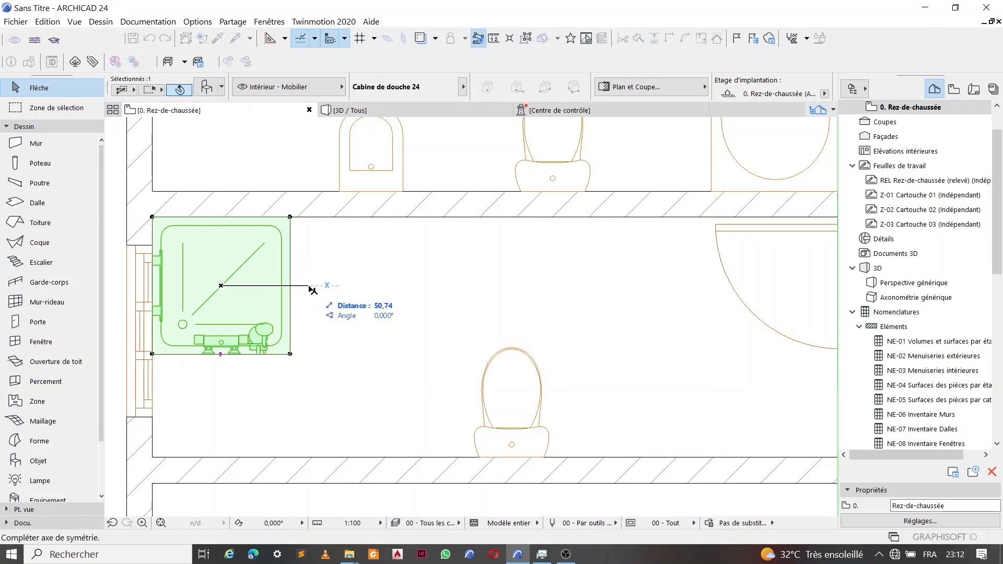
left_click(313, 287)
key("Escape")
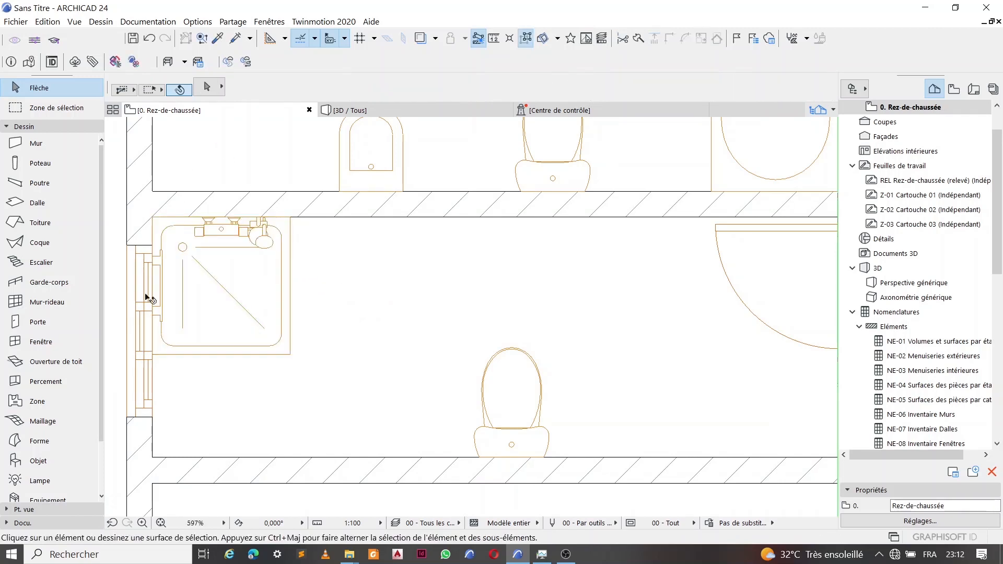
Set the Object defaults to Lavabo 24 and place the washbasin on the shower room's bathroom-side wall, near the door
double_click(50, 462)
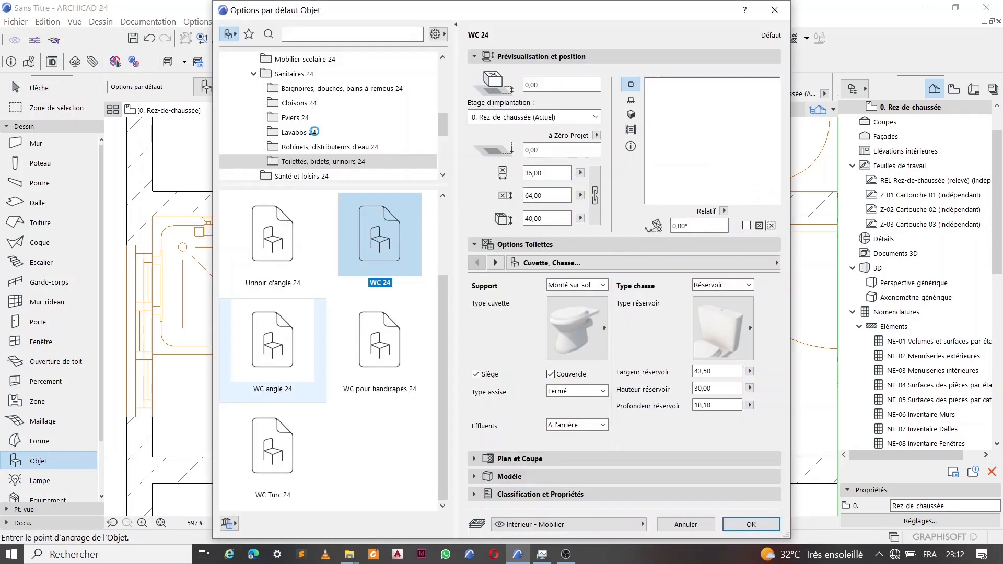
left_click(314, 133)
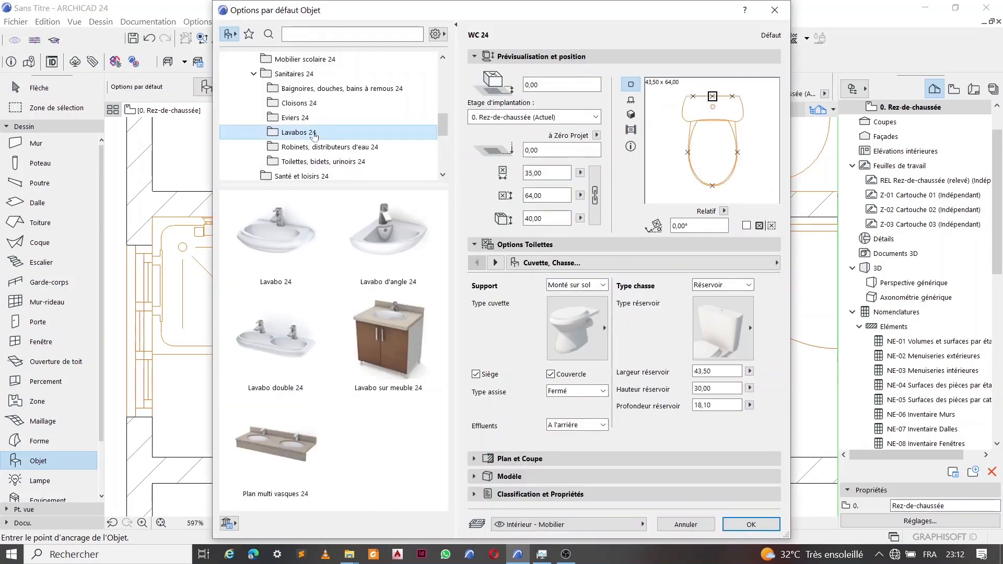
left_click(751, 524)
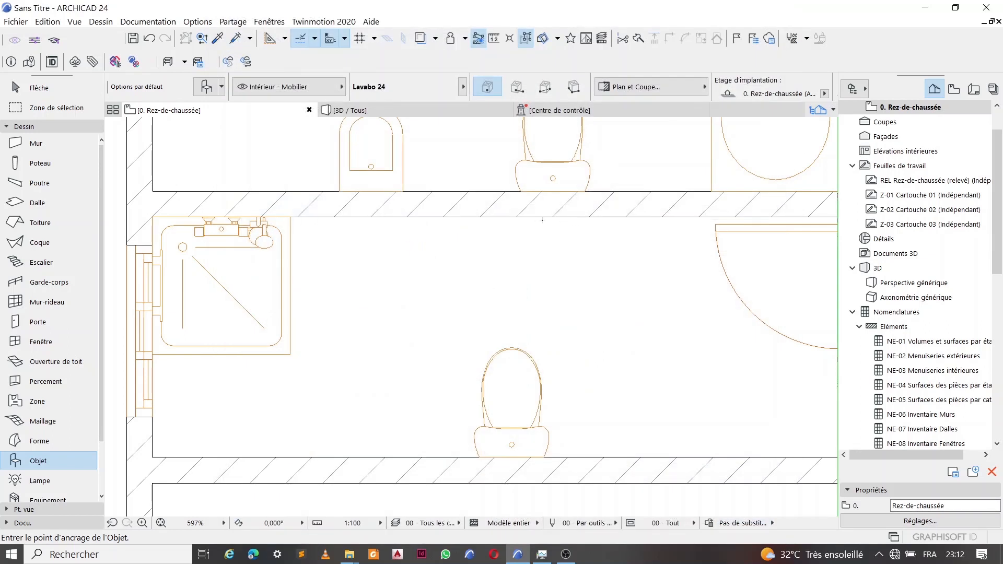
left_click(628, 219)
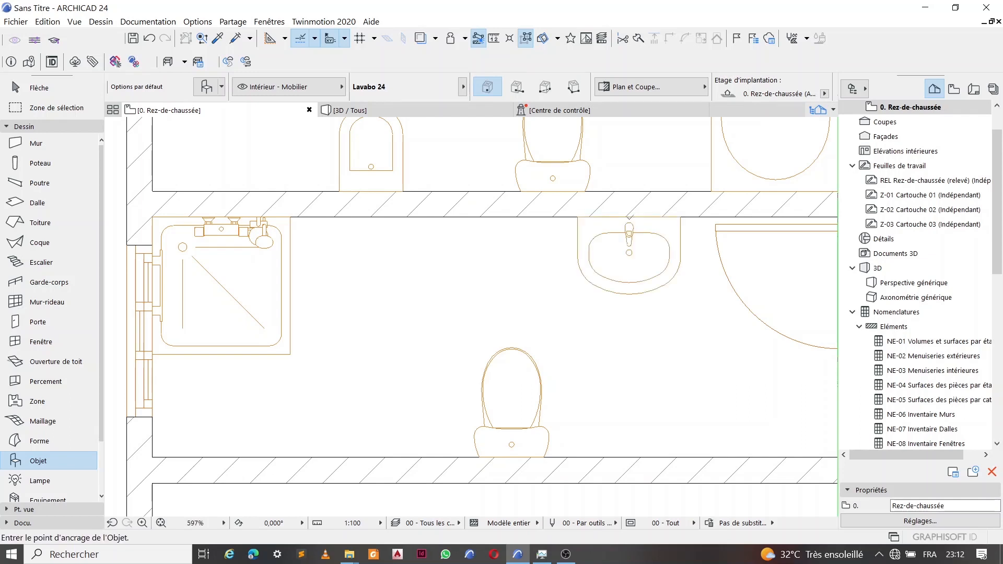
scroll(440, 284, "down", 5)
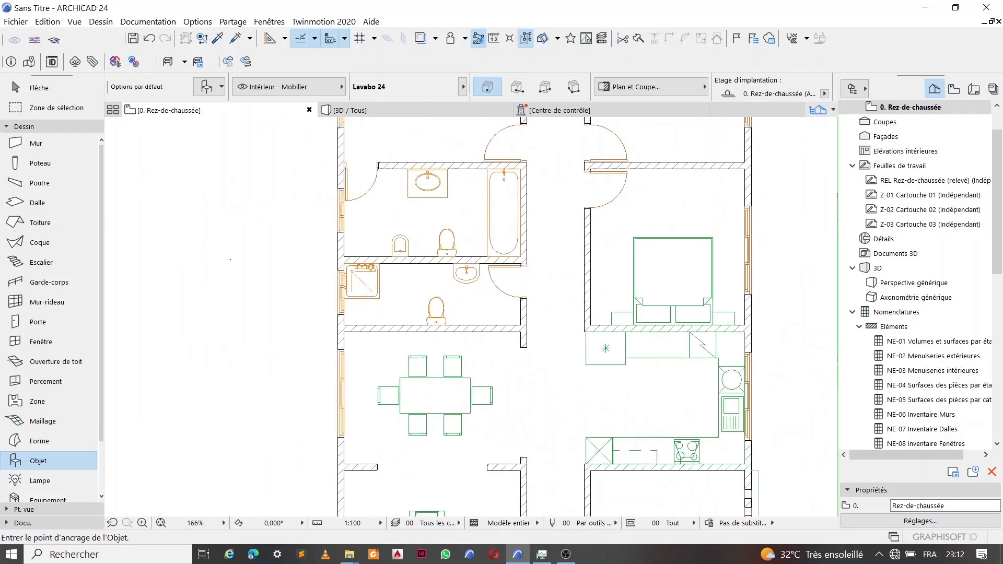
scroll(237, 255, "down", 4)
scroll(344, 393, "up", 4)
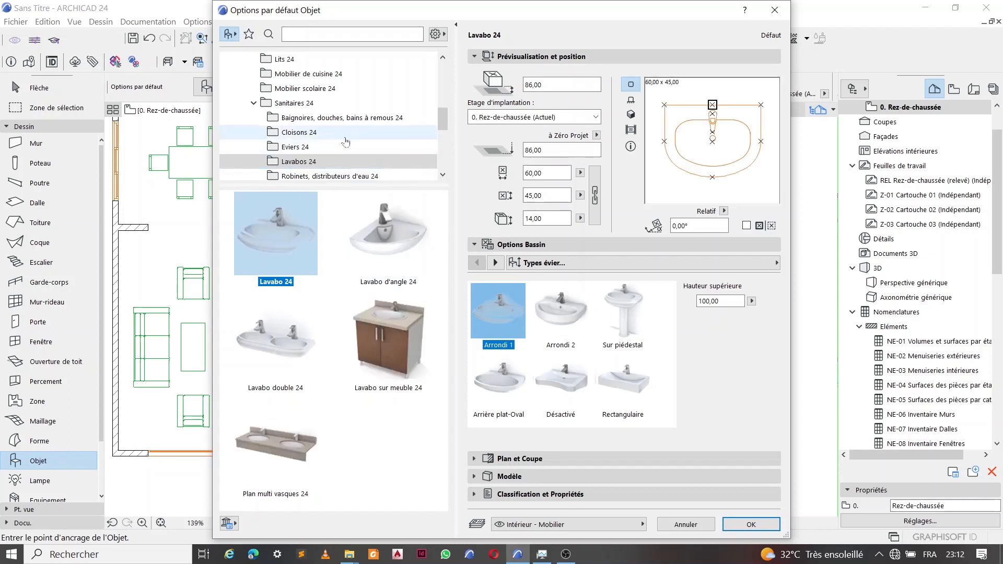
Set the Object defaults to Familiale compacte 24 from the Véhicules 24 library and place the car in the carport
scroll(334, 113, "down", 5)
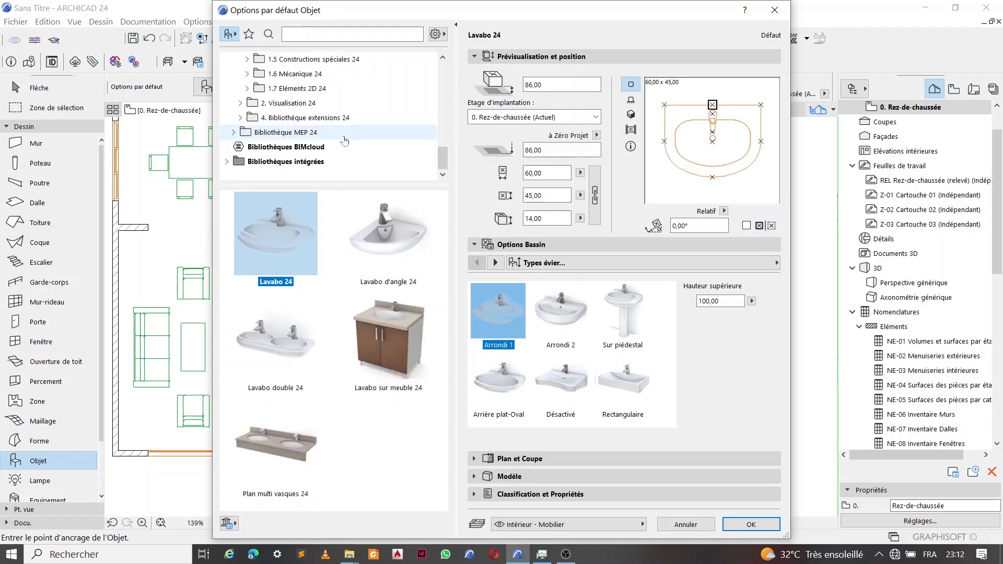
left_click(322, 104)
left_click(383, 240)
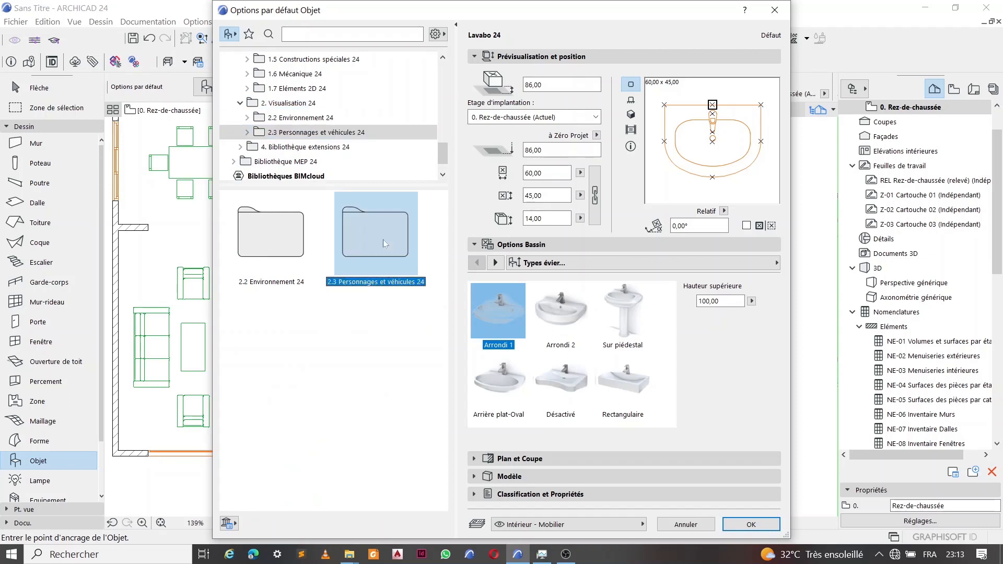
double_click(383, 240)
double_click(310, 362)
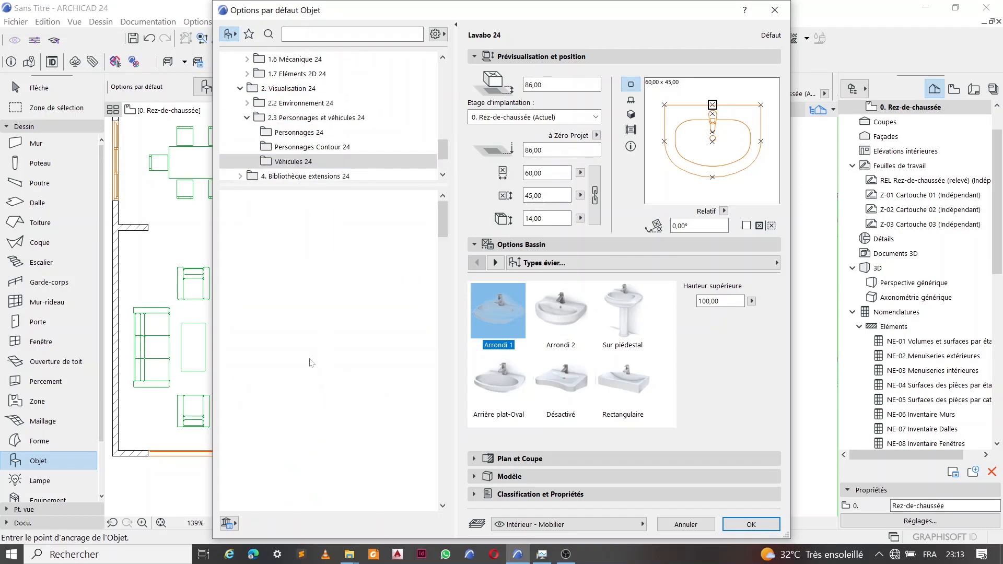
left_click_drag(446, 222, 447, 270)
left_click(272, 350)
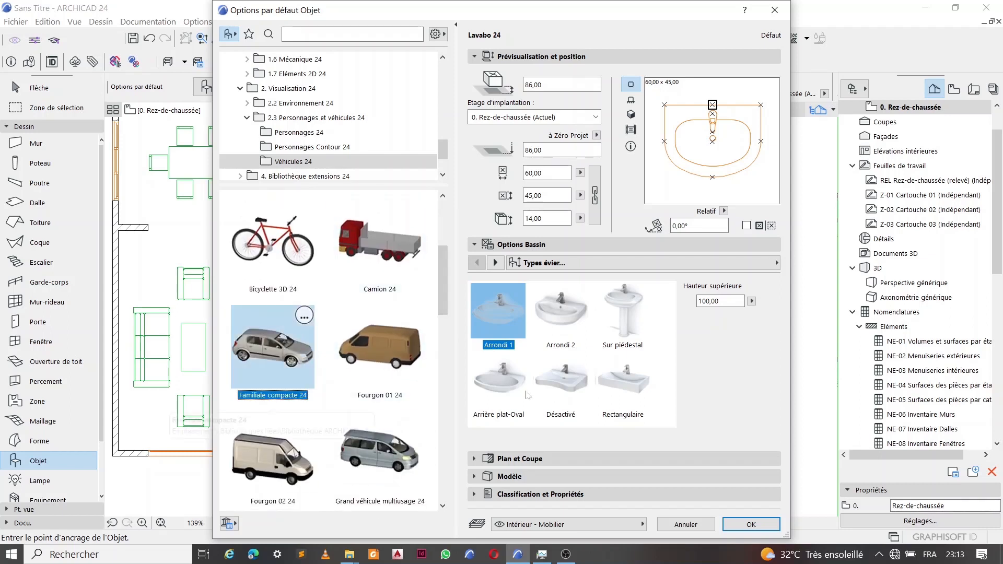
left_click(750, 524)
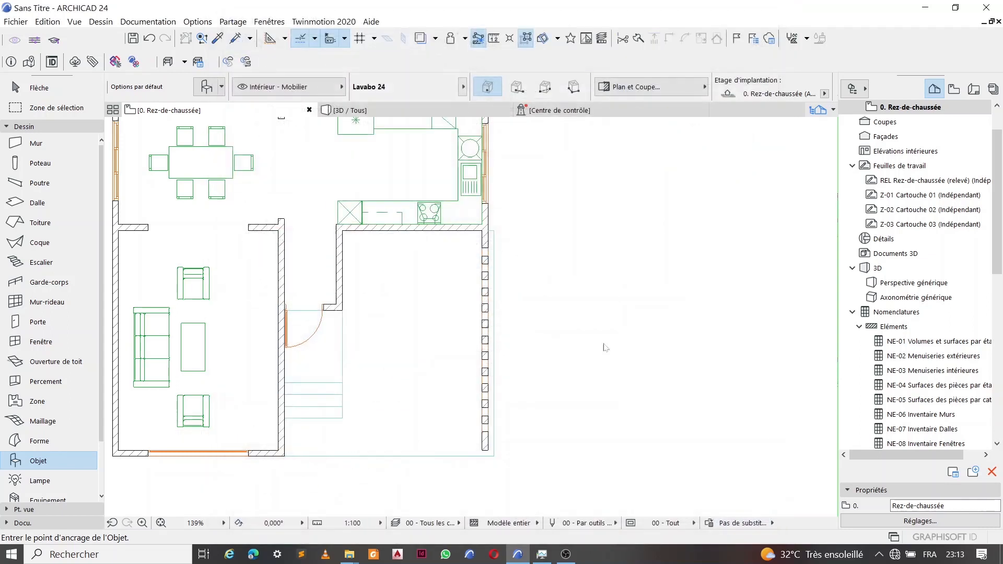
left_click(411, 277)
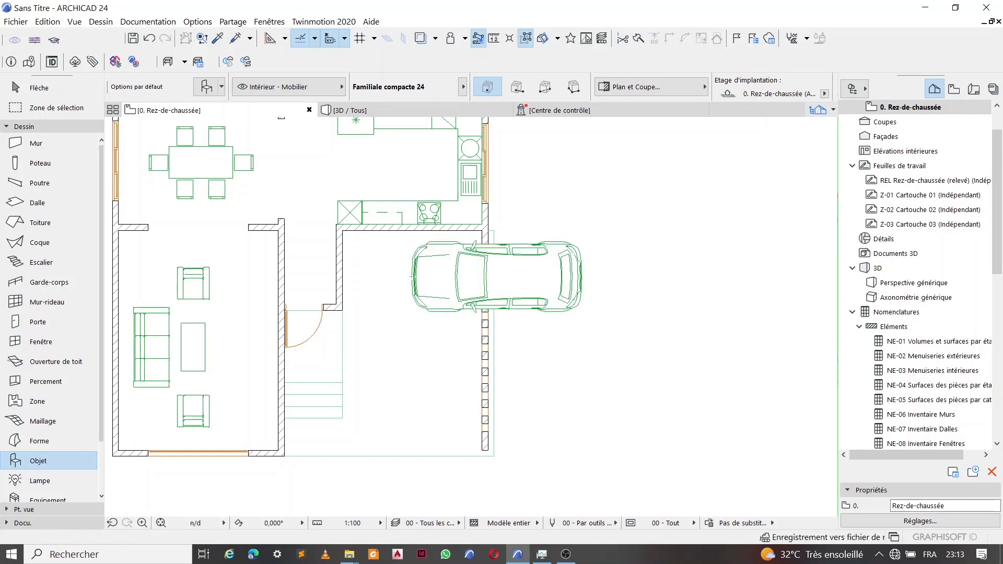
key("Escape")
Rotate the car -90° about the midpoint of its front bumper so it lies lengthwise in the carport
left_click(451, 301)
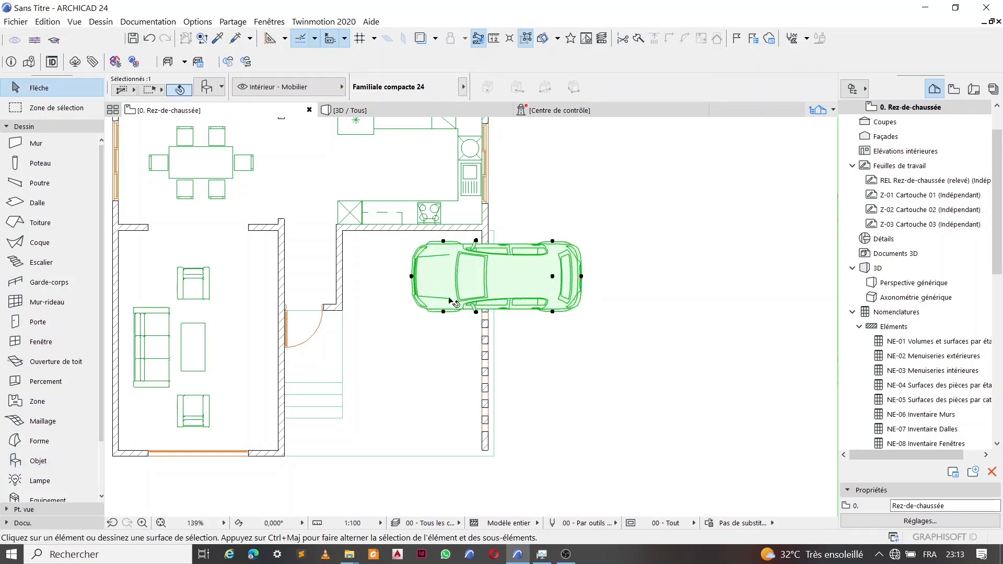
key("ctrl+e")
scroll(410, 275, "up", 5)
scroll(410, 275, "up", 1)
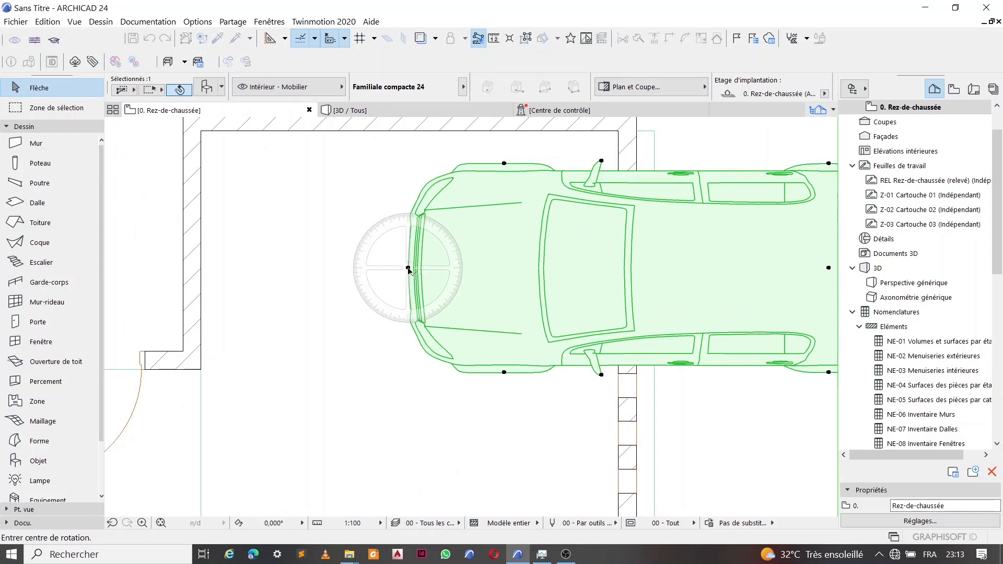
left_click(421, 270)
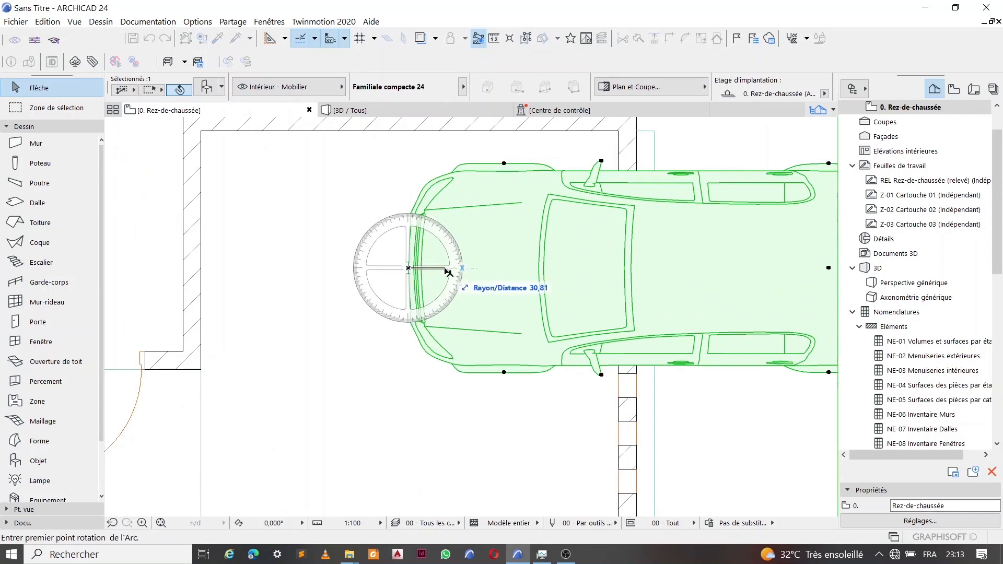
left_click(446, 269)
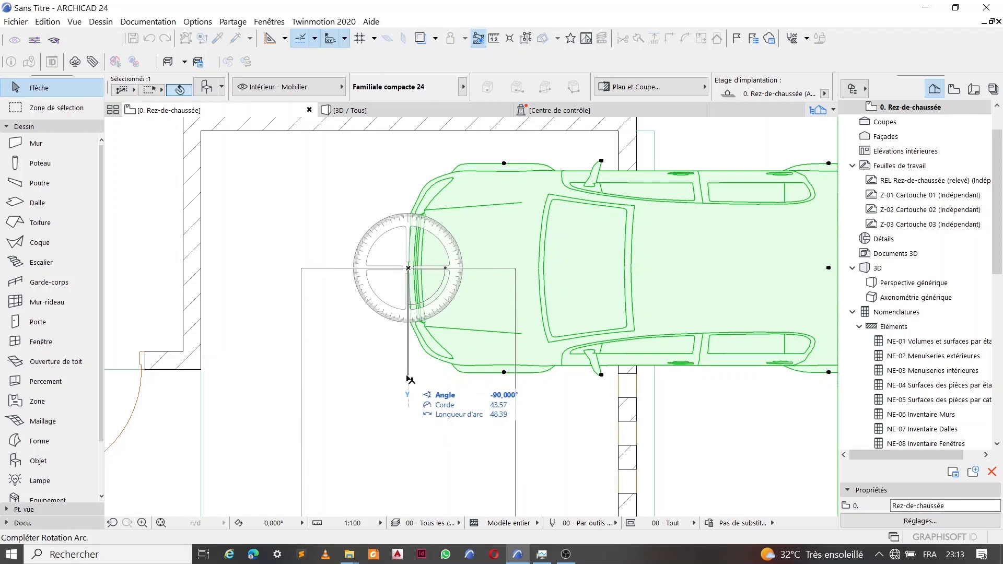
left_click(408, 380)
Move the car about 72 cm towards the kitchen wall within the carport
scroll(434, 246, "down", 5)
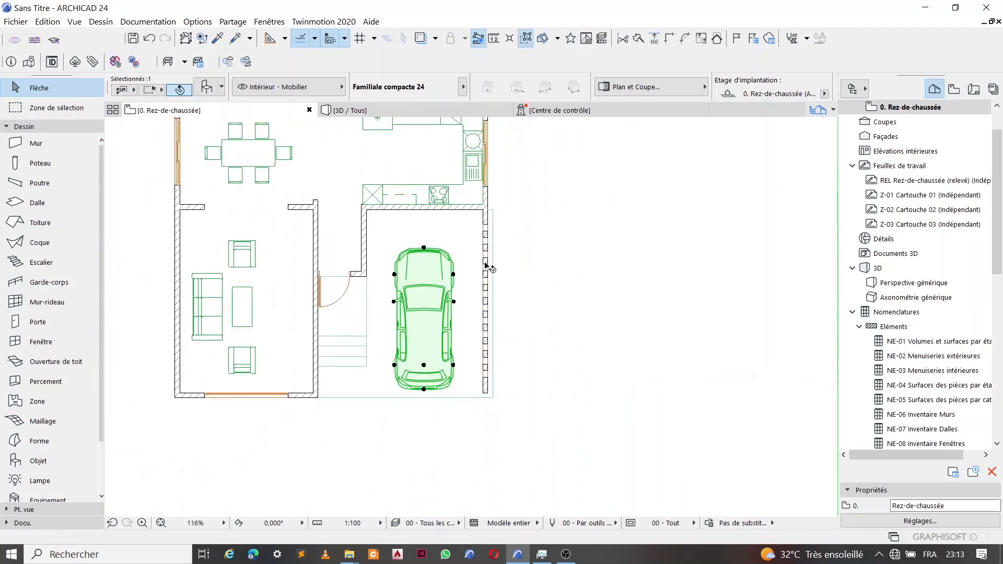
left_click(423, 293)
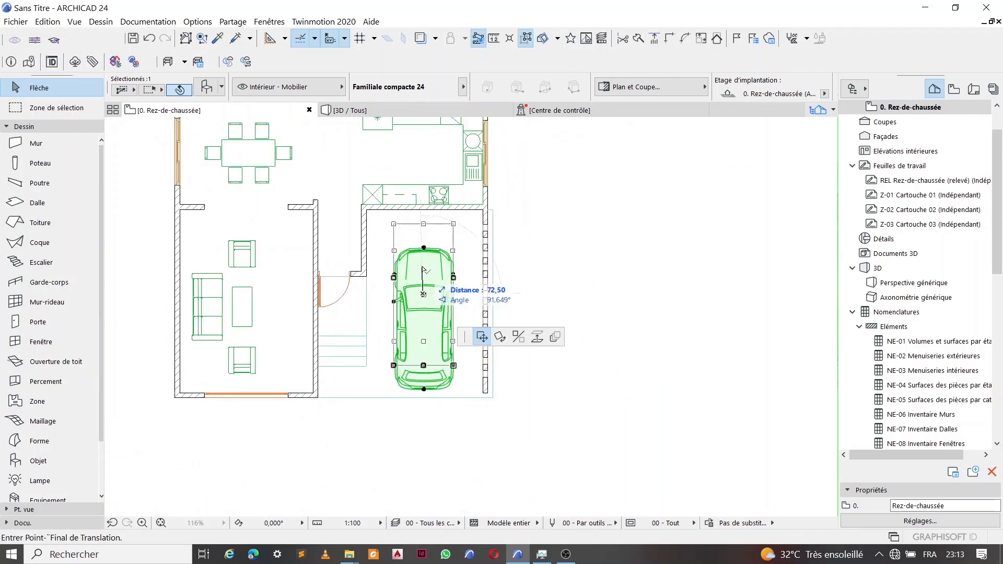
left_click(427, 272)
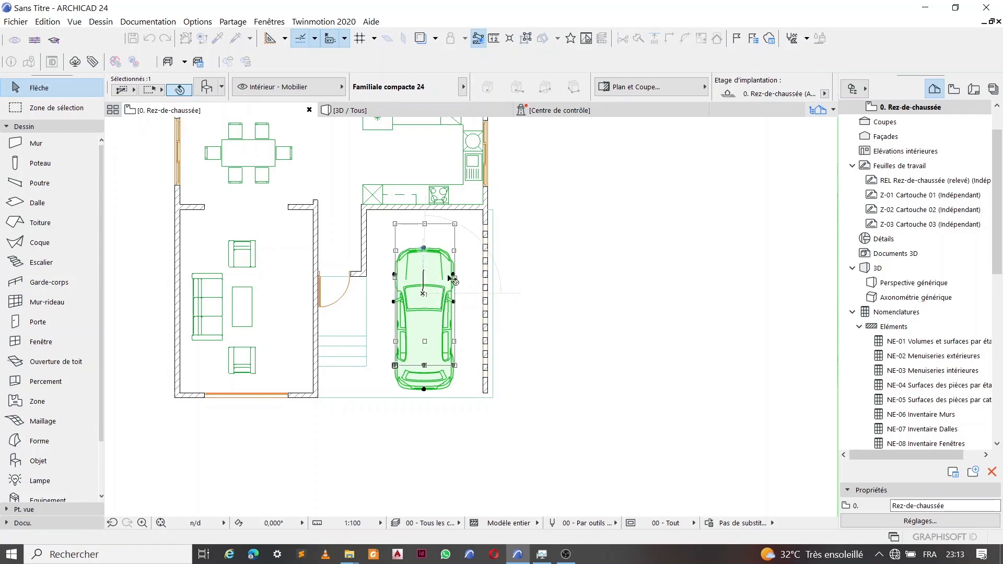
In the 3D view, lower the car's base height offset so its wheels rest on the carport ground
left_click(462, 111)
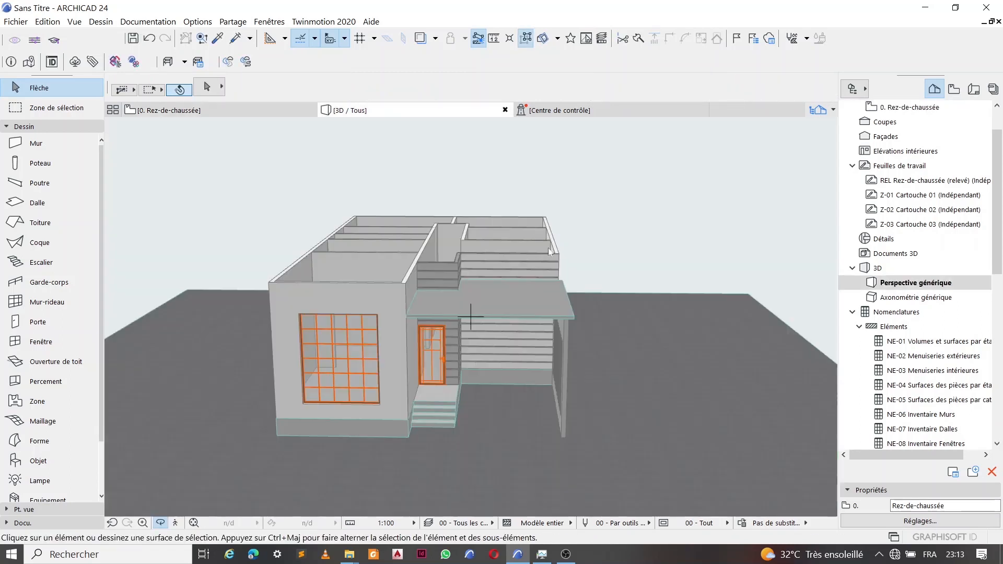
middle_click_drag(561, 260, 453, 256, "shift")
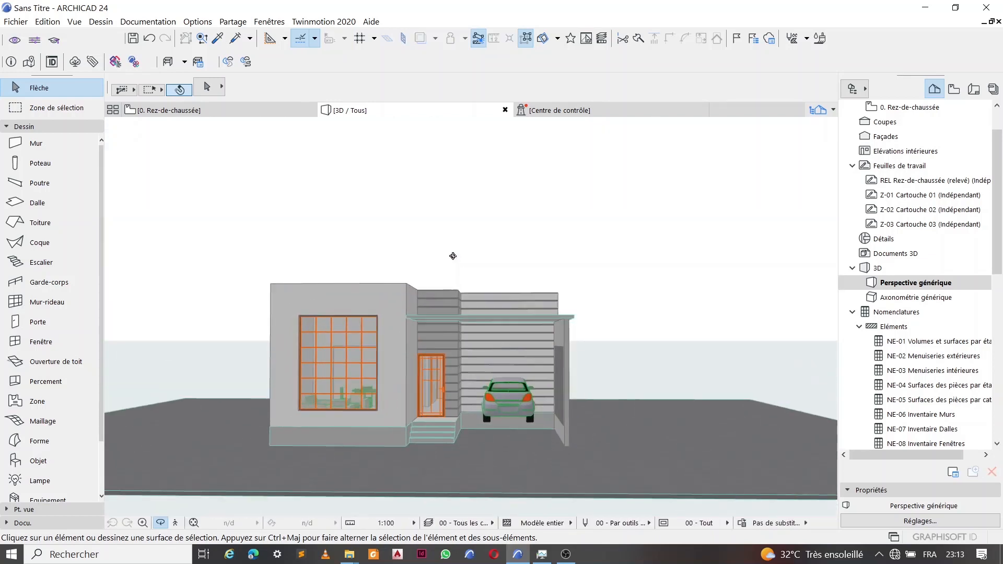
scroll(528, 426, "up", 3)
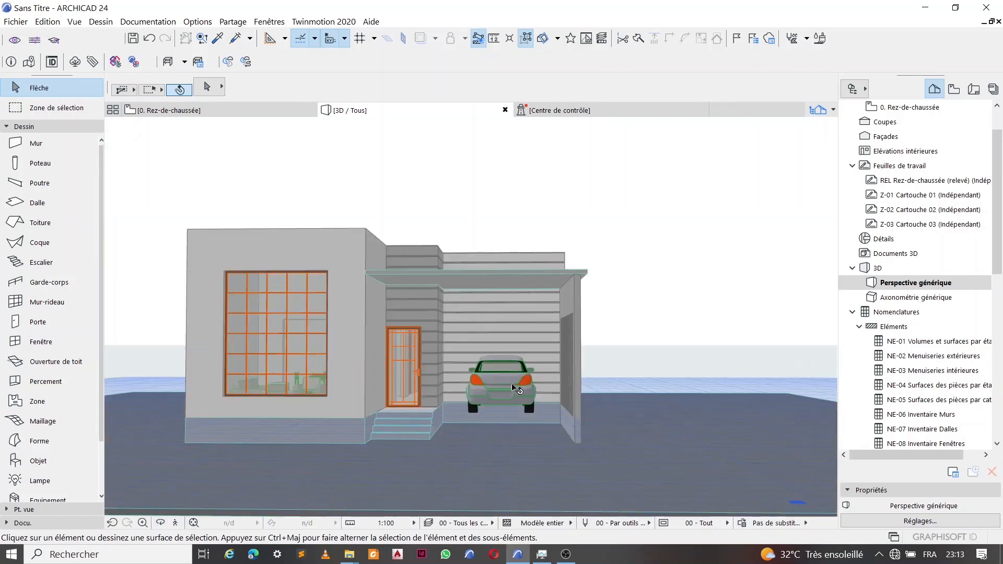
left_click(520, 387)
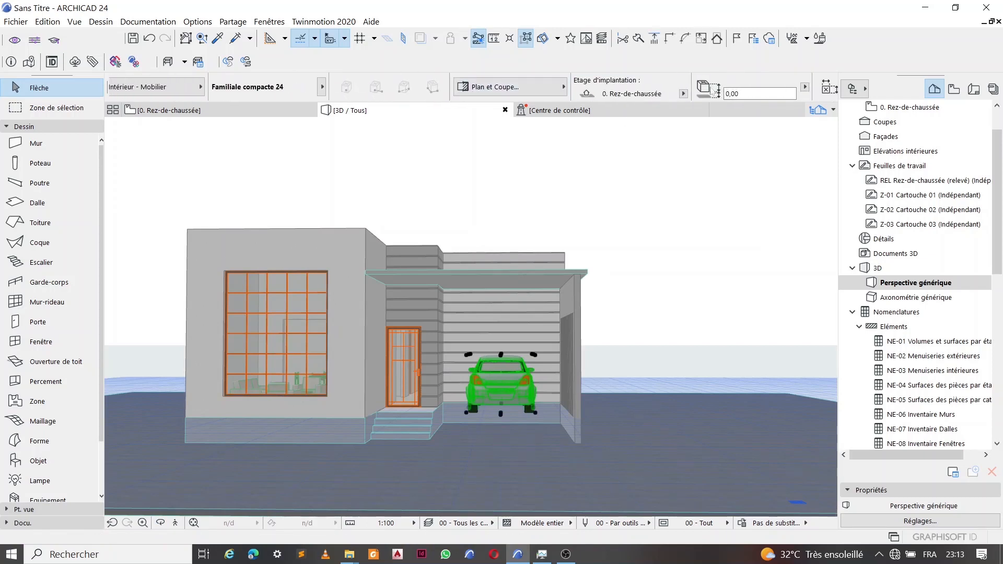
left_click(732, 93)
type("3")
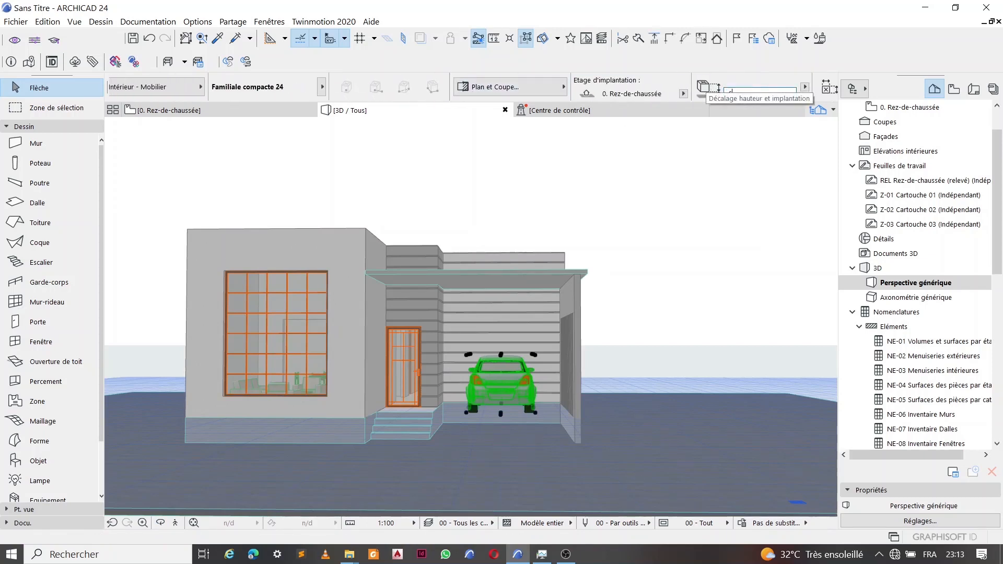
key("Return")
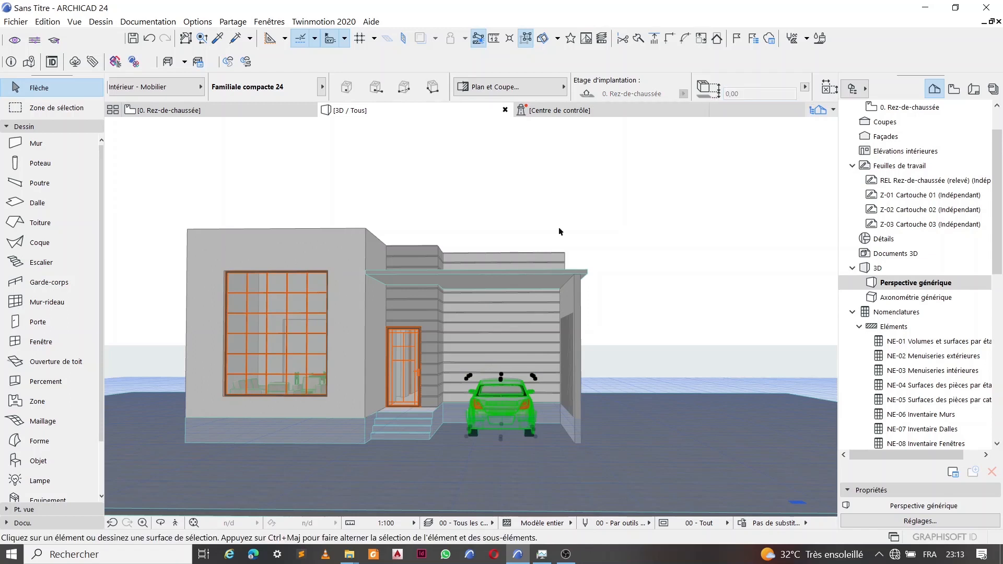
Examine the house and parked car in 3D from the living-room side, and review the whole ground-floor plan
left_click(197, 507)
left_click(160, 523)
left_click_drag(257, 268, 517, 312)
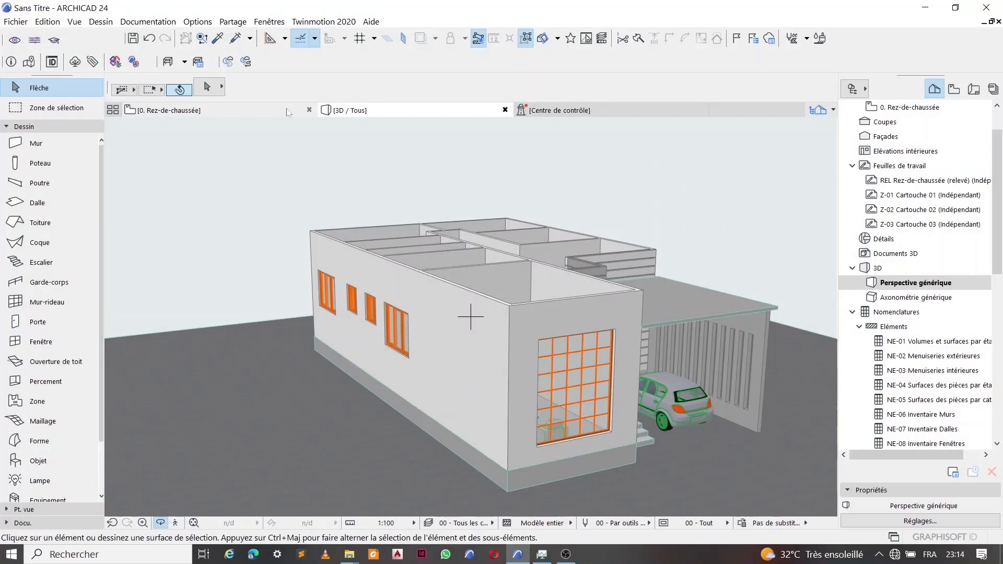
key("F2")
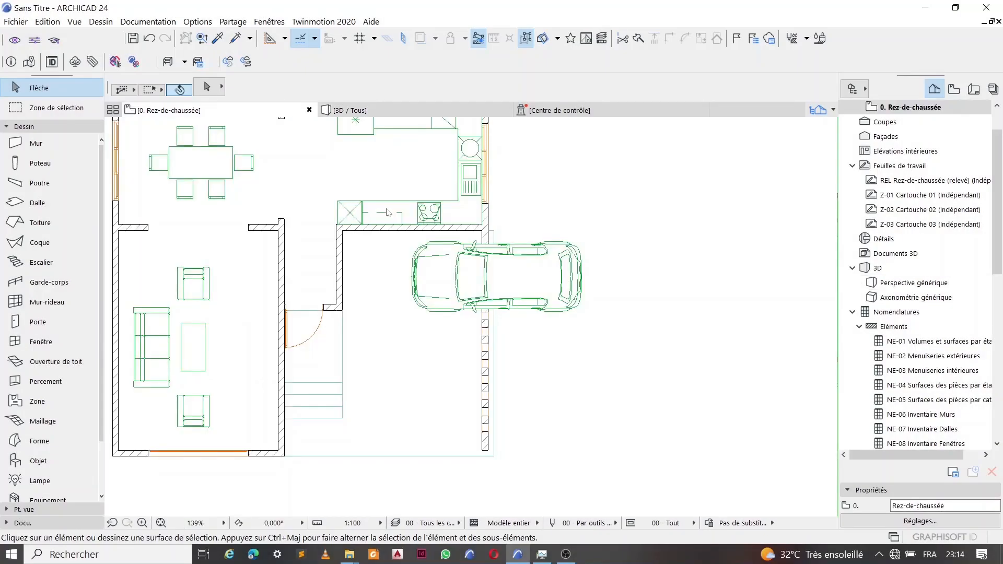
left_click(390, 211)
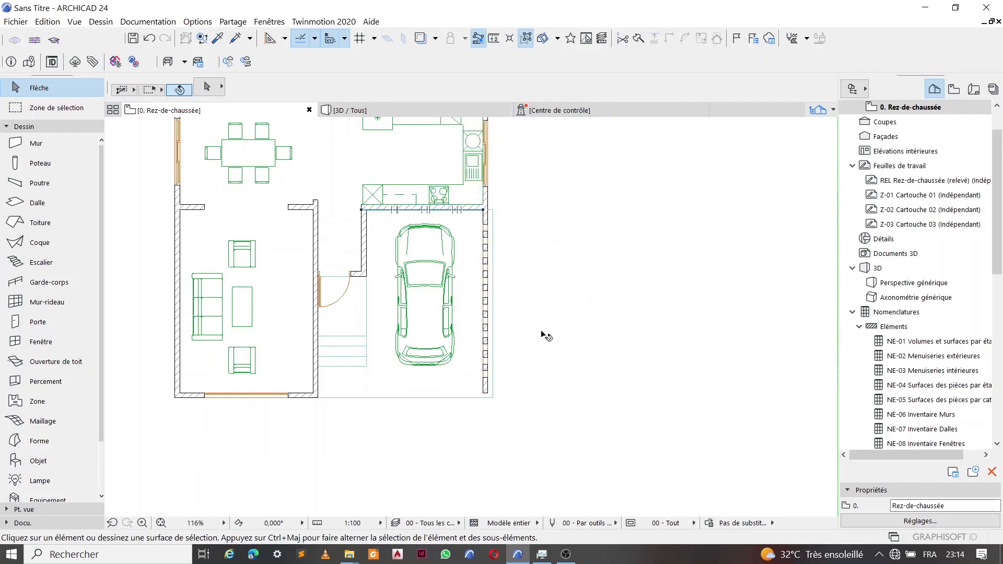
scroll(529, 393, "down", 2)
scroll(526, 385, "down", 4)
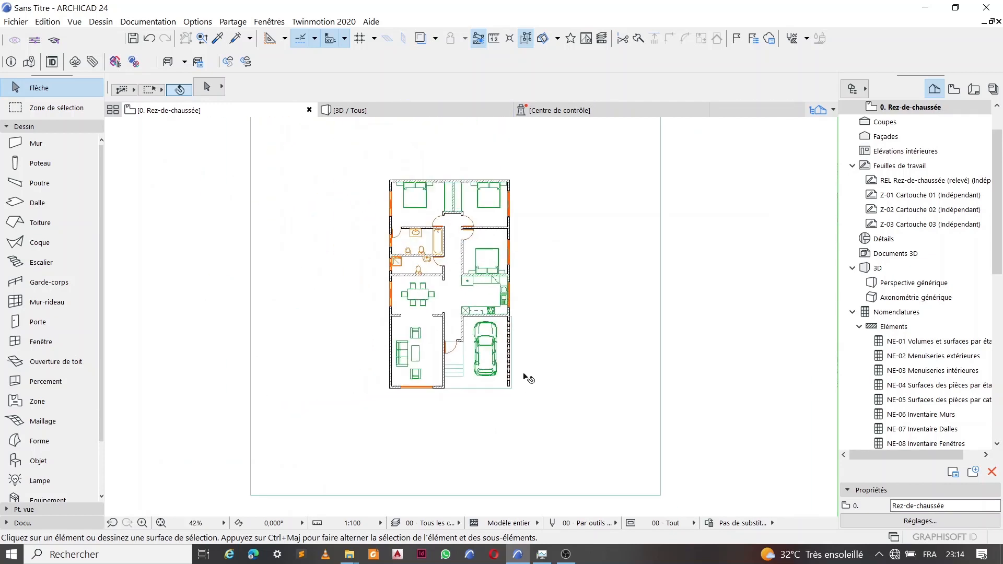
scroll(892, 139, "up", 1)
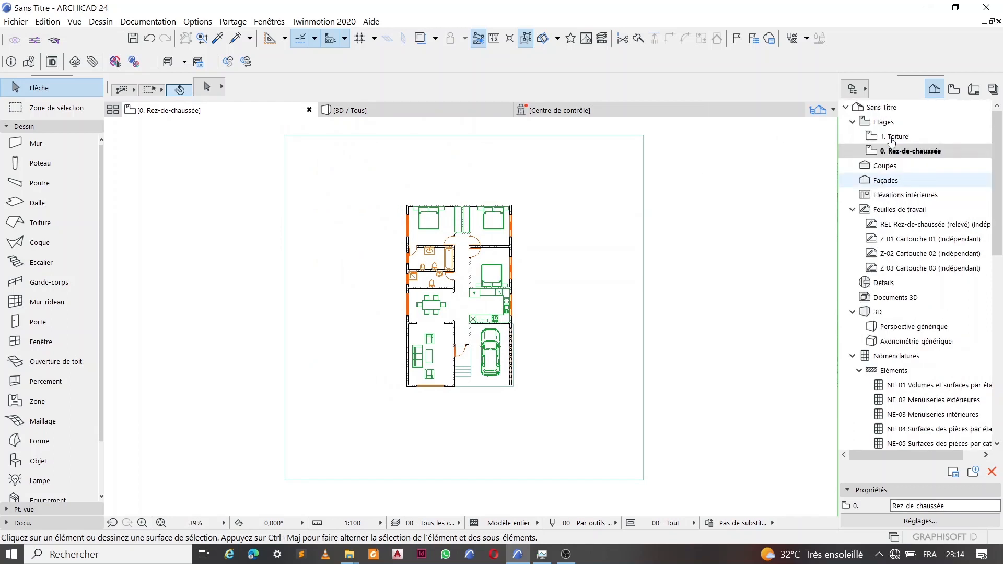
Open the 1. Toiture storey and set its trace reference to the storey below
left_click(899, 137)
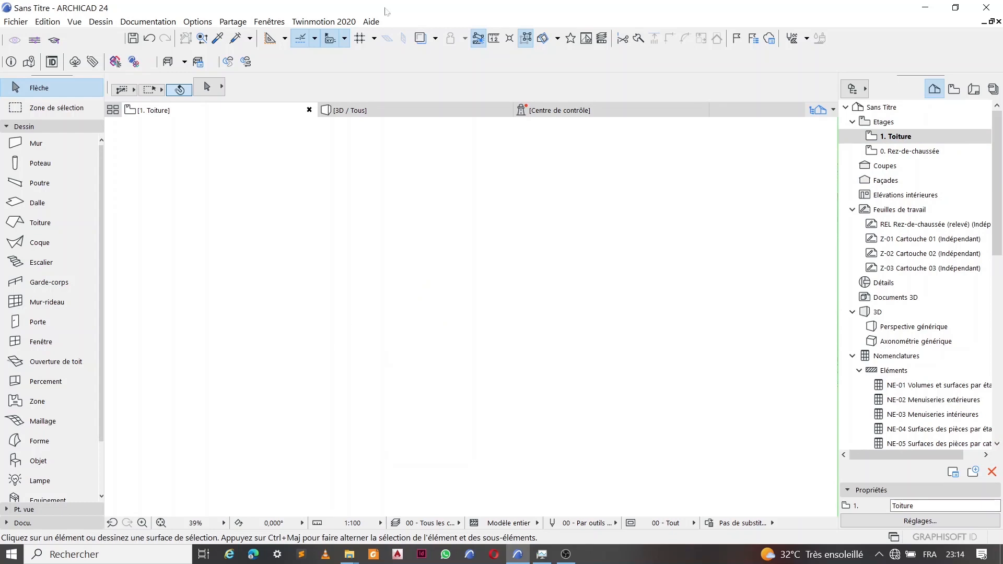
left_click(419, 39)
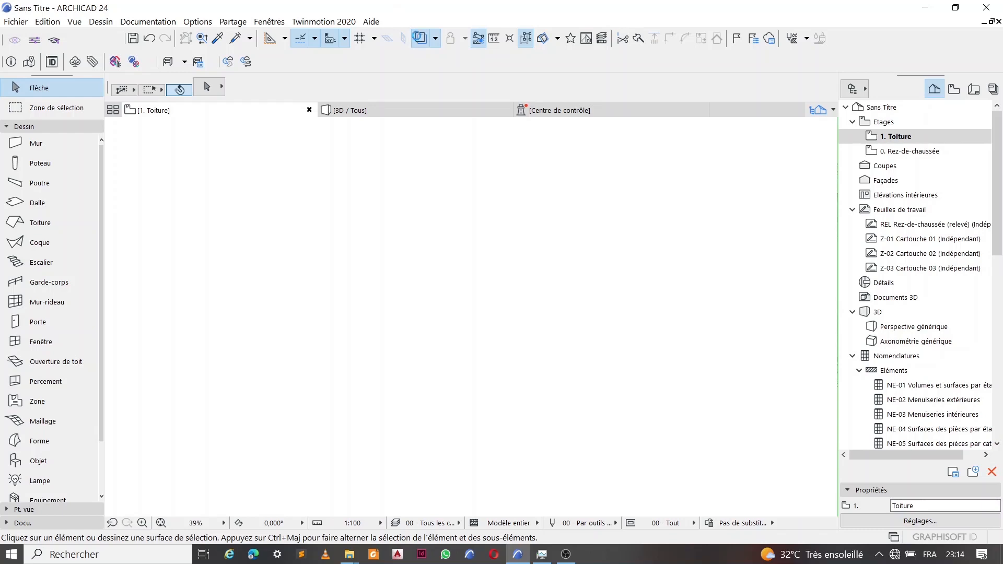
left_click(435, 39)
mouse_move(475, 60)
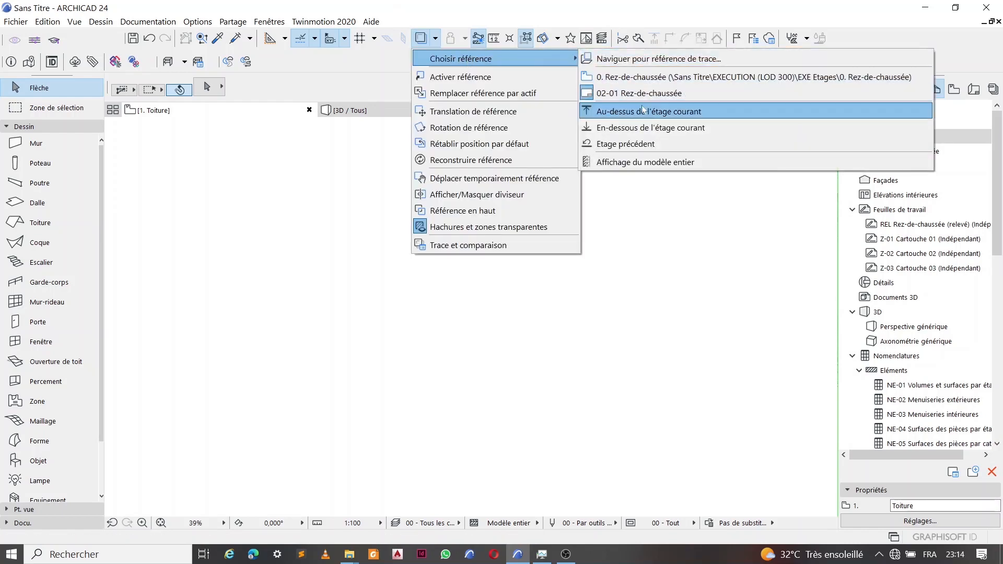
left_click(648, 127)
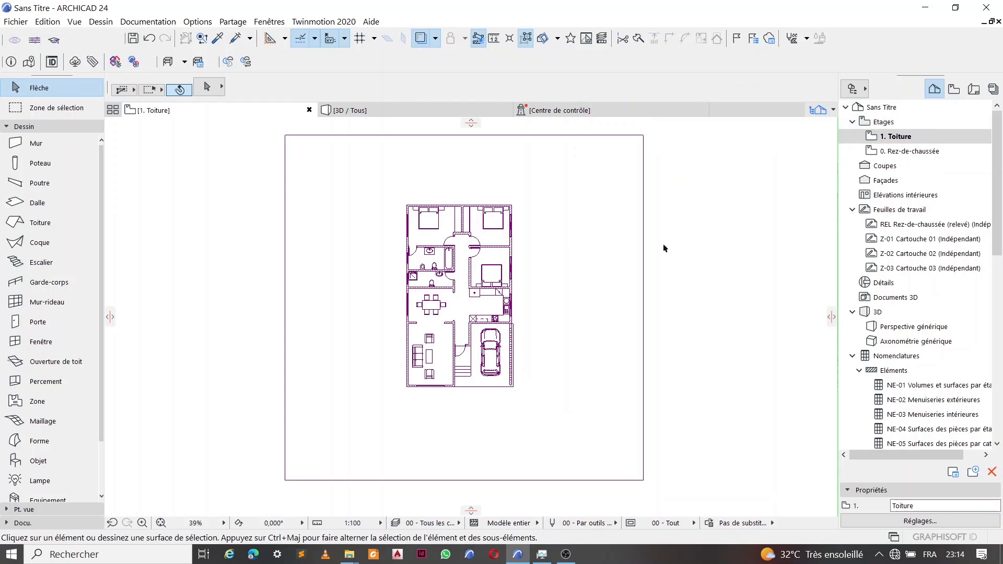
Configure the Slab defaults for the Toiture storey with a 10 cm offset from the storey, keeping the 10 cm thickness
scroll(402, 290, "up", 3)
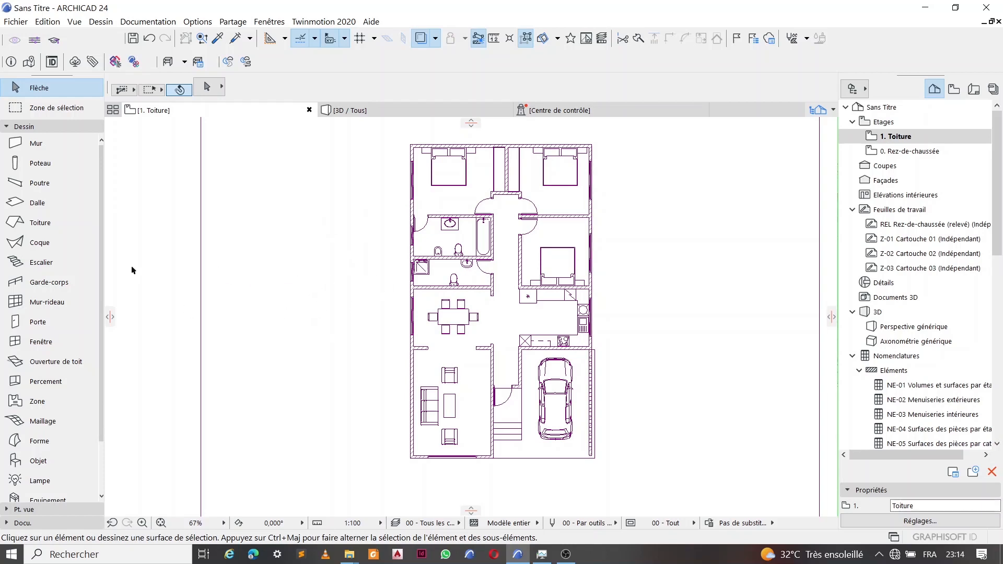
left_click(56, 203)
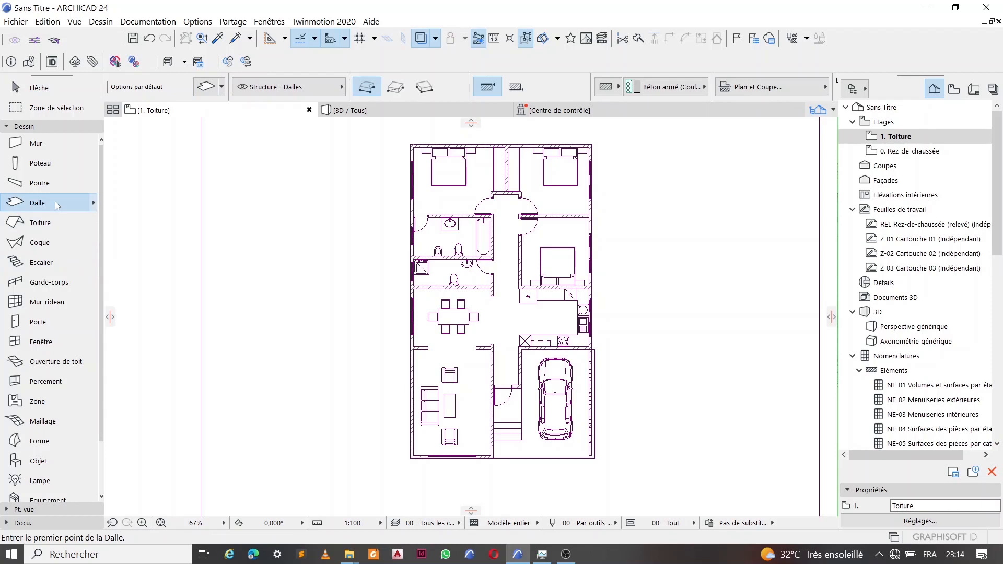
double_click(56, 204)
left_click(440, 119)
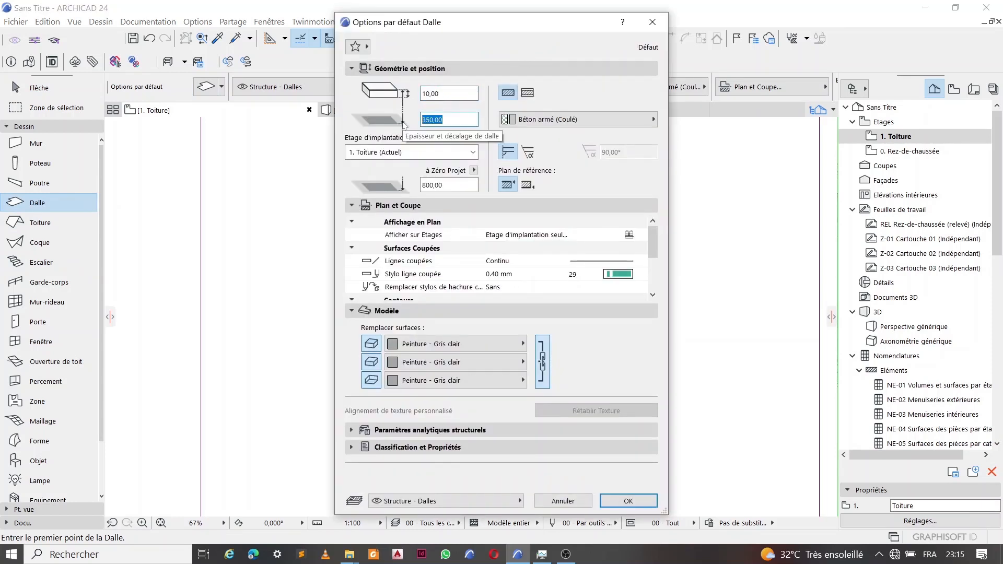
key("Tab")
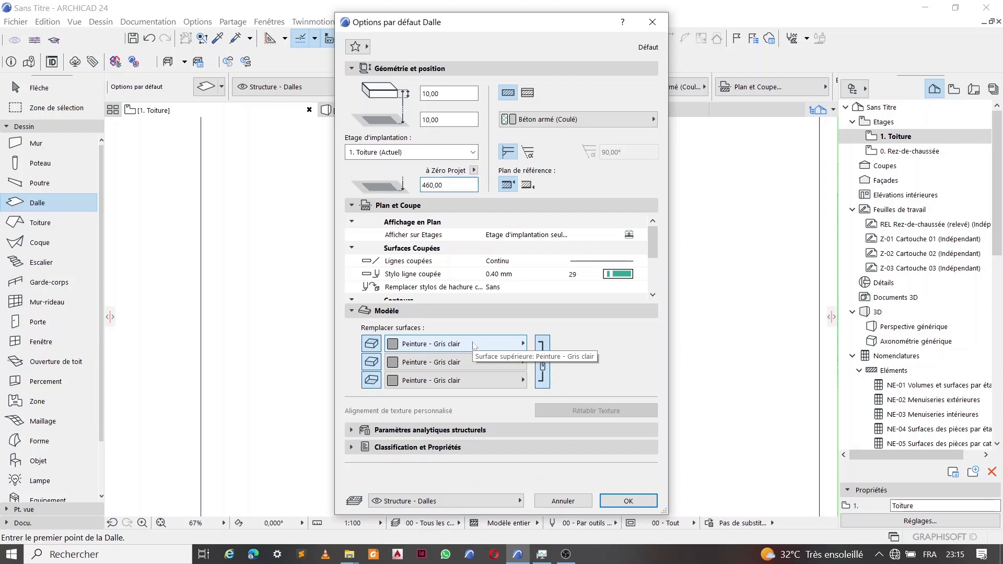
left_click(629, 500)
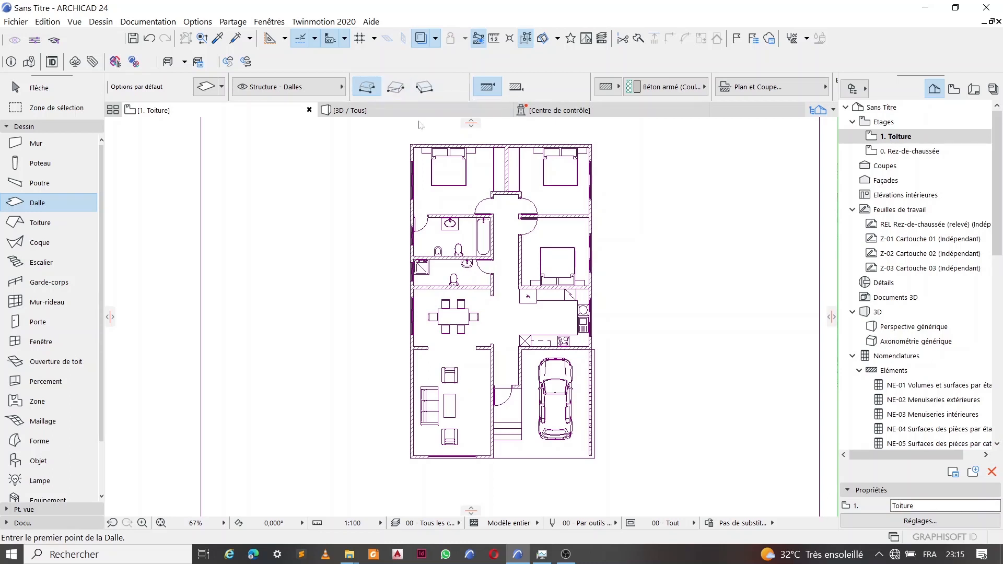
Draw the roof slab as a polygon along the house's outer wall faces, leaving out the carport and entrance steps
scroll(424, 138, "up", 3)
scroll(424, 138, "up", 4)
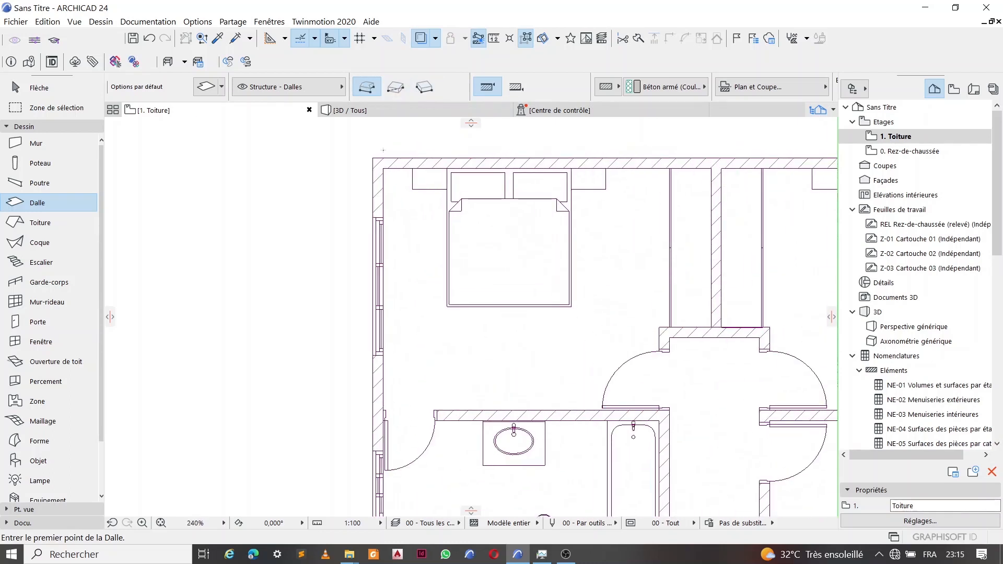
left_click(312, 189)
scroll(336, 156, "down", 7)
scroll(517, 152, "up", 5)
scroll(524, 151, "down", 4)
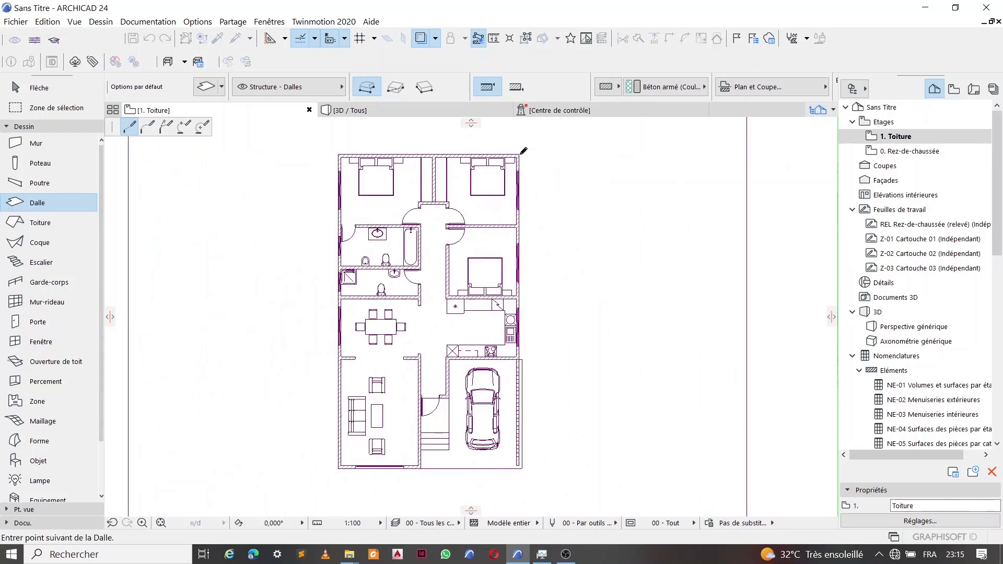
scroll(522, 282, "up", 5)
scroll(344, 375, "up", 4)
left_click(341, 376)
scroll(199, 374, "up", 6)
left_click(206, 374)
scroll(407, 267, "down", 11)
scroll(387, 417, "up", 4)
left_click(385, 418)
scroll(386, 416, "down", 5)
scroll(317, 424, "up", 5)
scroll(314, 381, "up", 2)
left_click(298, 360)
scroll(315, 414, "down", 7)
scroll(313, 178, "up", 4)
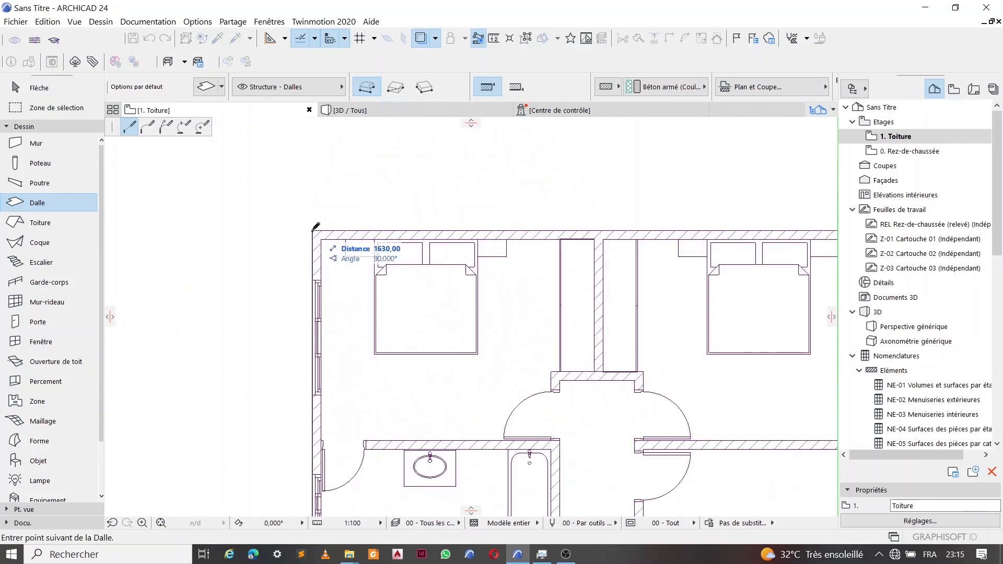
left_click(313, 230)
key("Escape")
Offset all edges of the roof slab outward by 50 cm and check the overhang in the 3D view
left_click(544, 235)
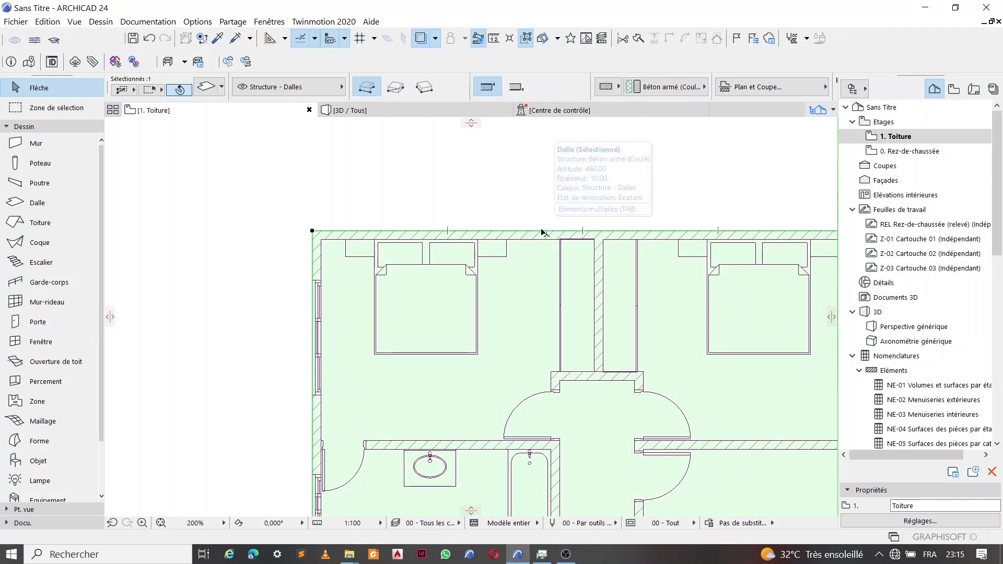
left_click(544, 232)
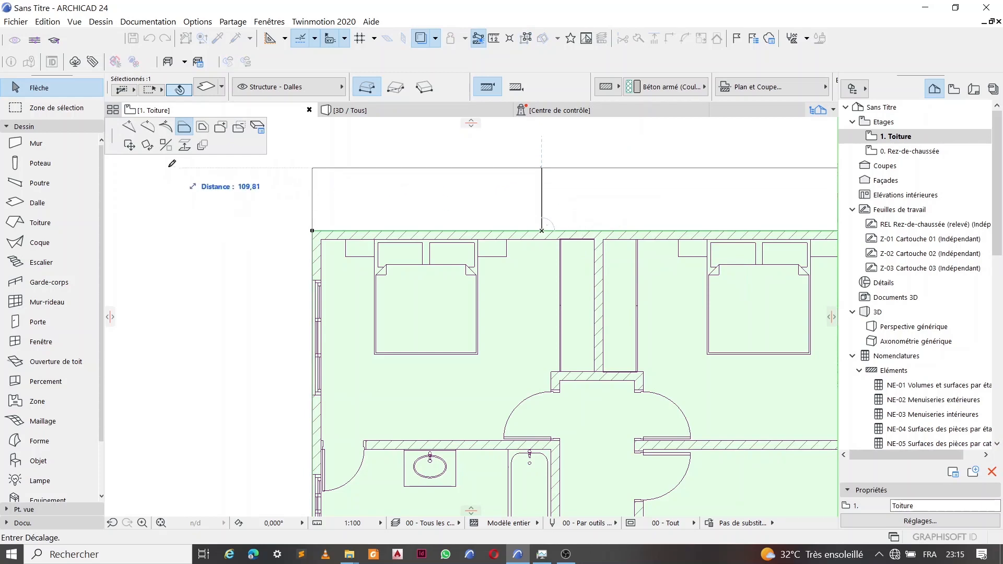
left_click(204, 131)
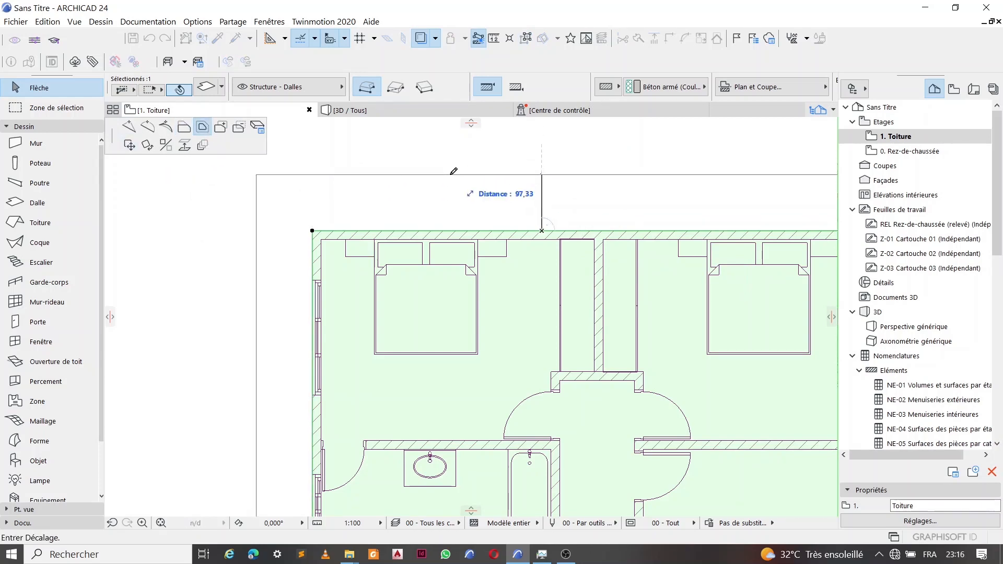
type("5")
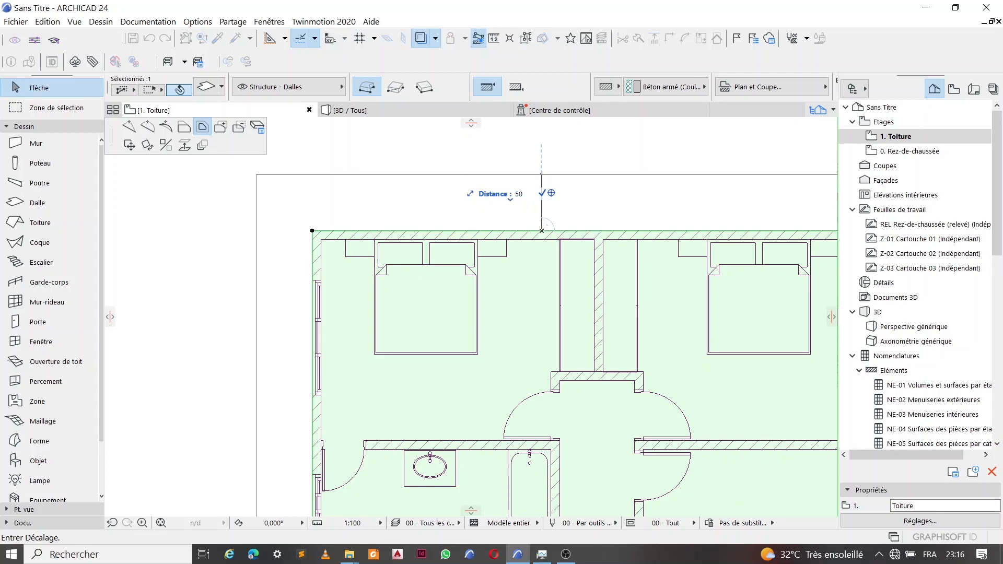
type("0")
key("Return")
left_click(450, 152)
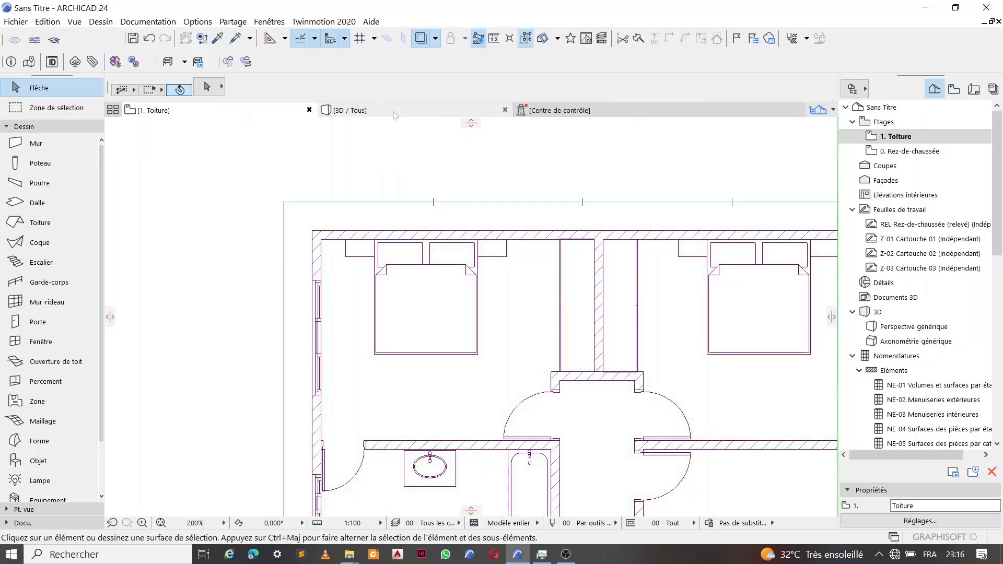
key("F3")
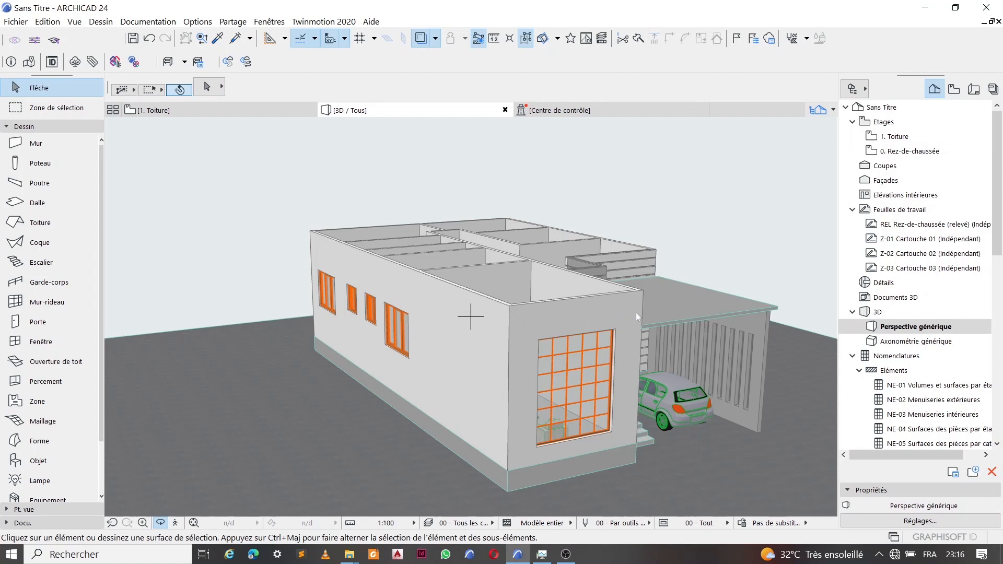
mouse_move(656, 392)
left_mouse_down()
mouse_move(618, 340)
mouse_move(541, 336)
mouse_move(429, 376)
left_mouse_up()
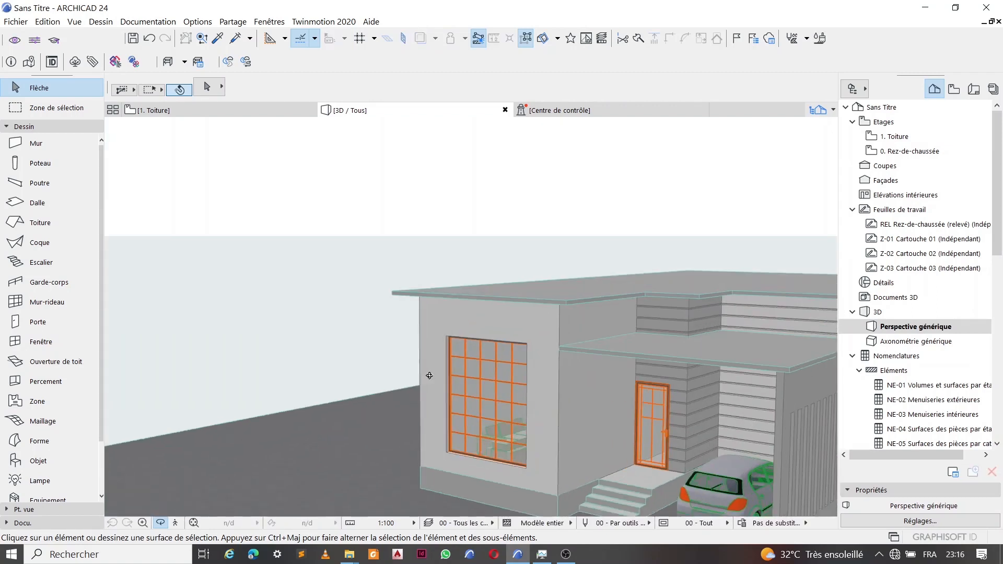
scroll(418, 368, "down", 3)
Configure the Wall defaults on the 1. Toiture storey with height 50 cm, thickness 5 cm and the Peinture - Gris clair surface
left_click(247, 111)
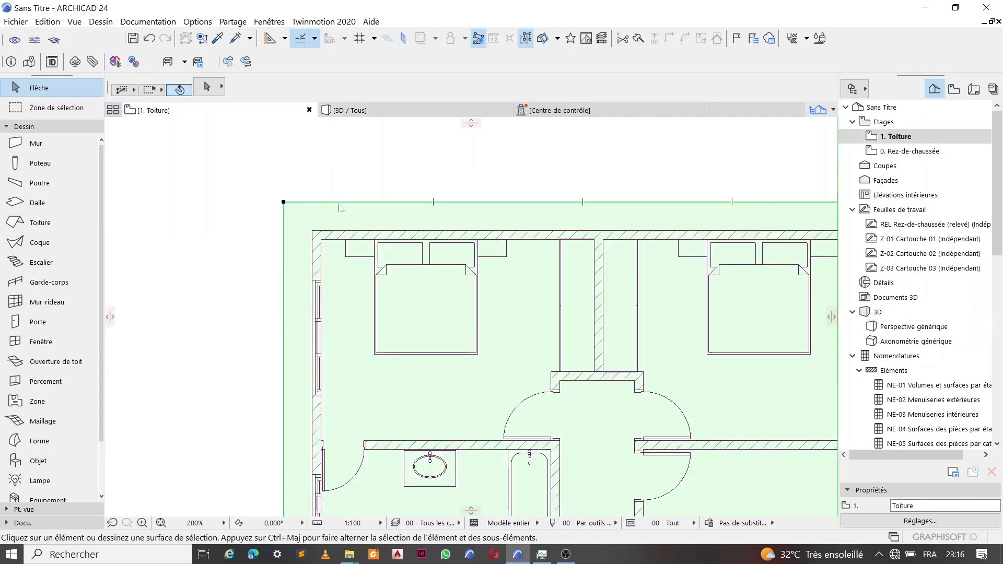
left_click(321, 172)
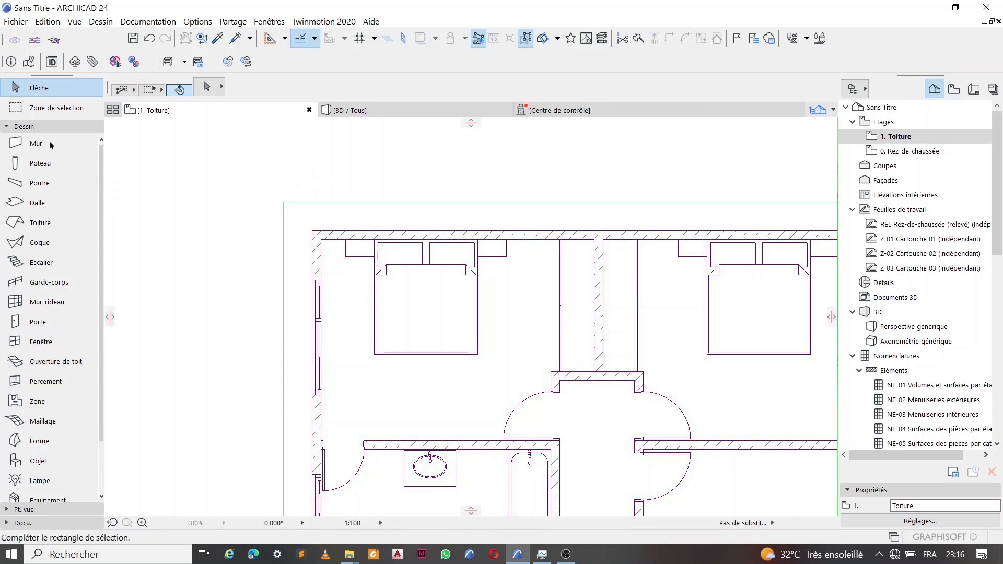
left_click(50, 145)
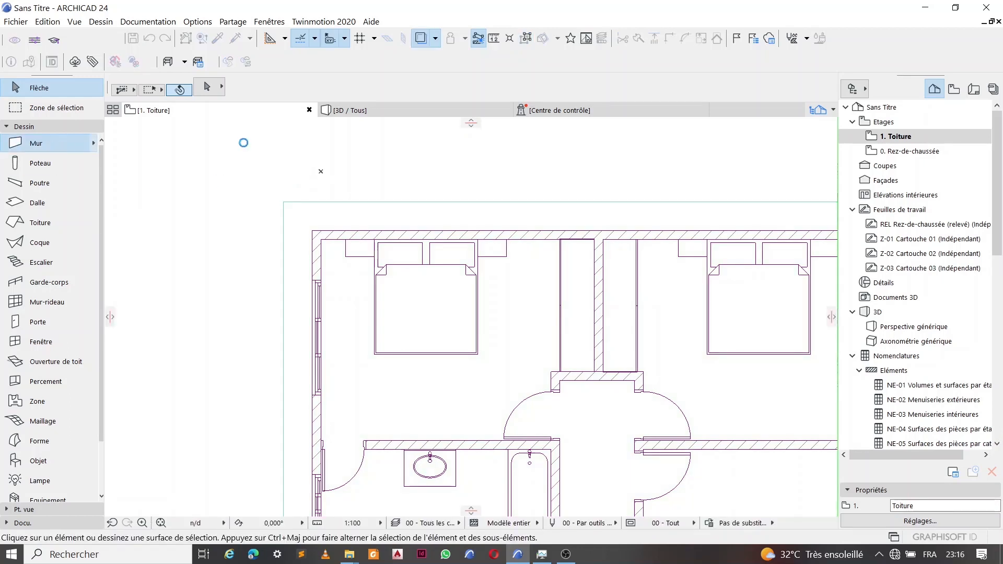
double_click(422, 149)
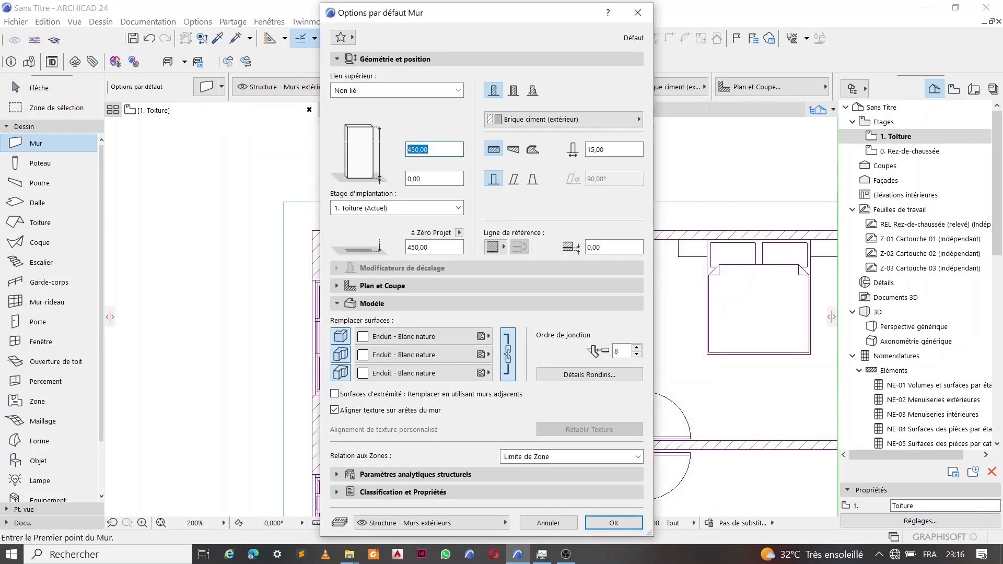
type("50")
key("Tab")
type("5")
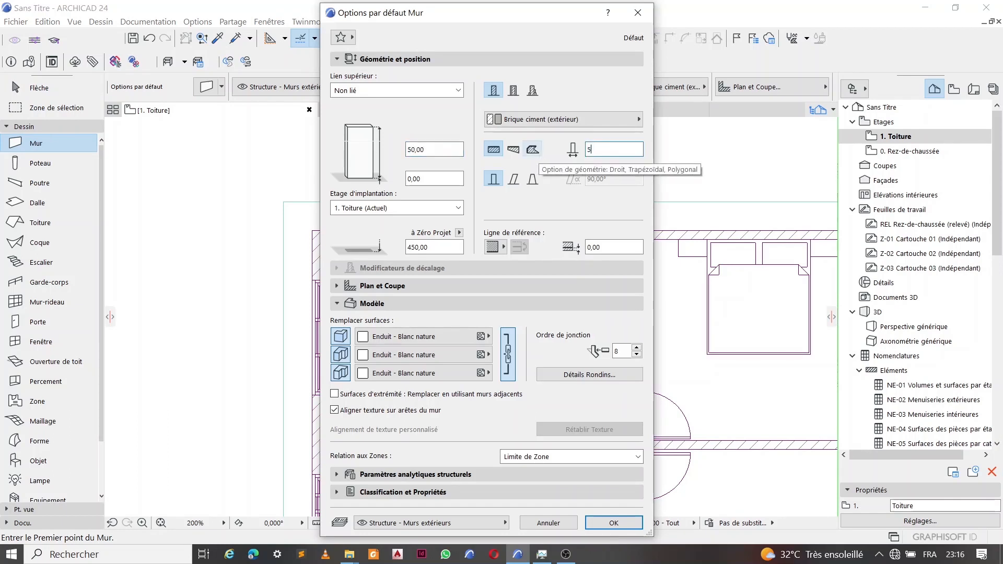
left_click(487, 337)
scroll(674, 324, "down", 3)
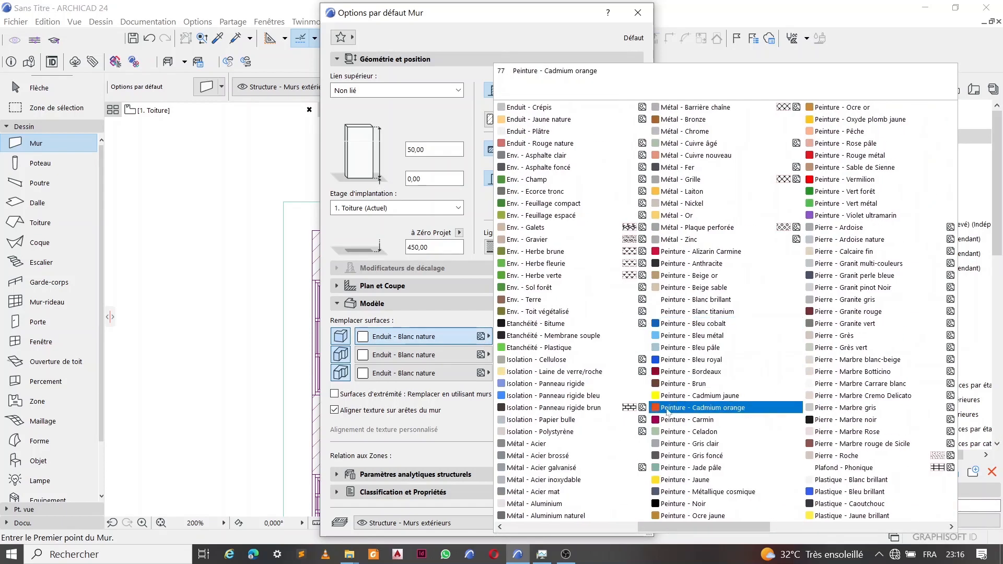
left_click(718, 444)
left_click(623, 519)
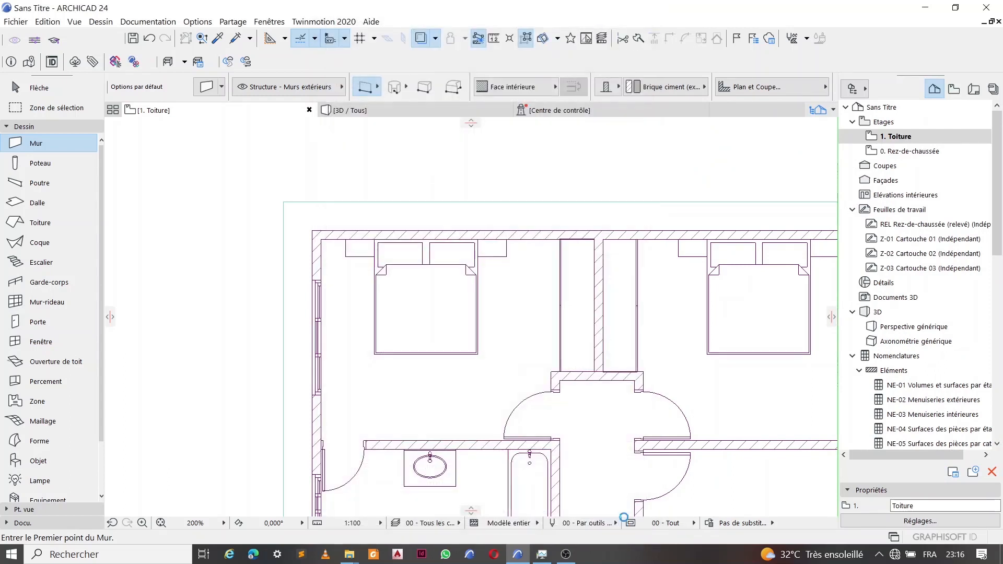
Create the parapet walls around the whole outline of the roof slab and inspect them in 3D from the front
scroll(460, 193, "down", 4)
scroll(474, 193, "up", 3)
scroll(474, 193, "up", 3)
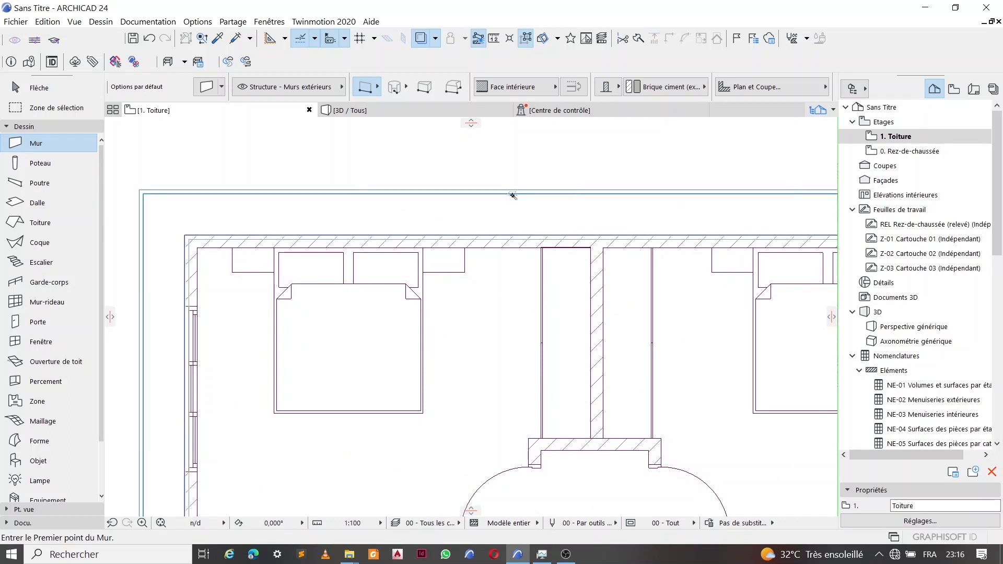
key("F3")
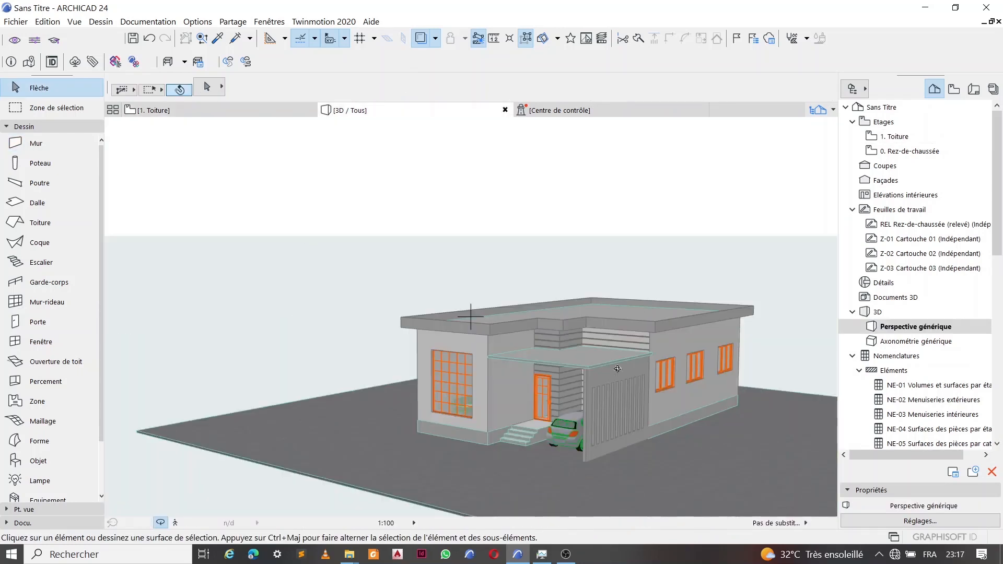
middle_click_drag(617, 369, 410, 429, "shift")
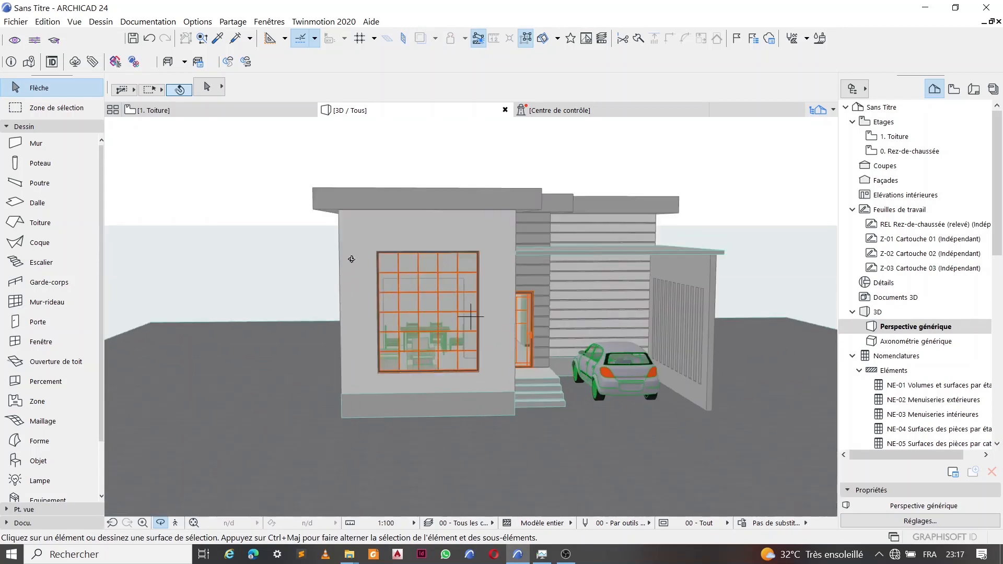
On the 0. Rez-de-chaussée storey, place a horizontal façade line in front of the living room and carport, looking towards the house
left_click(237, 111)
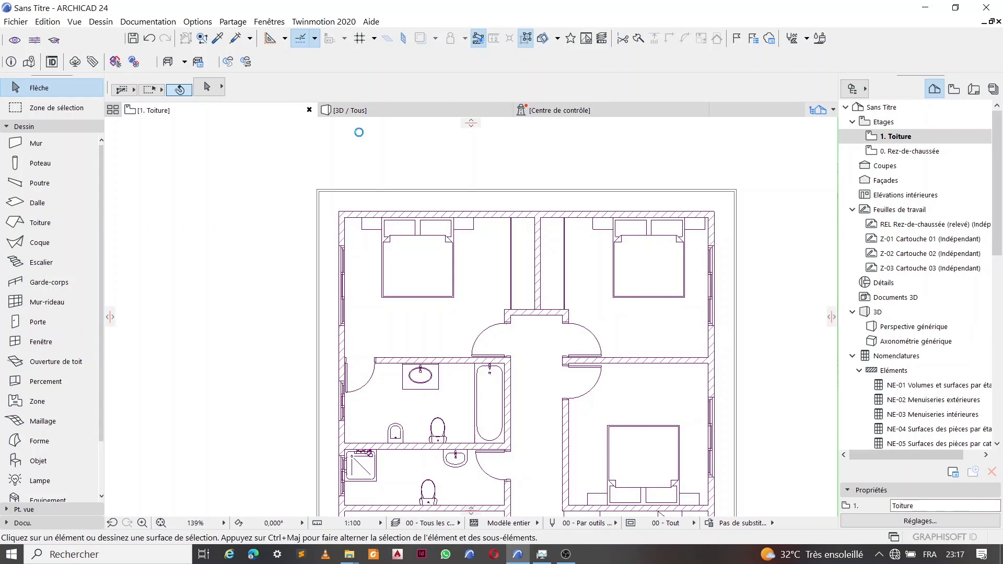
right_click(272, 113)
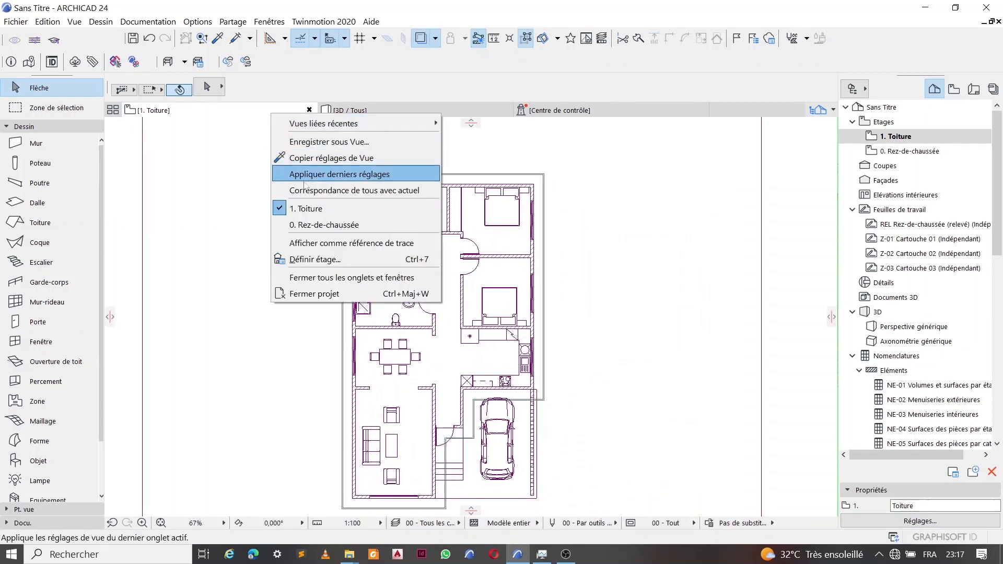
left_click(324, 224)
left_click(43, 128)
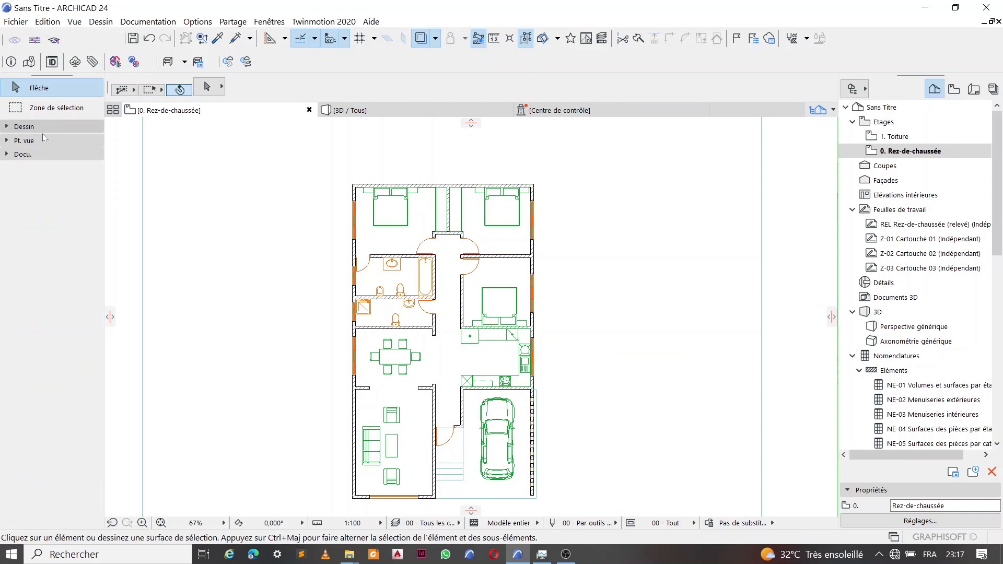
left_click(44, 141)
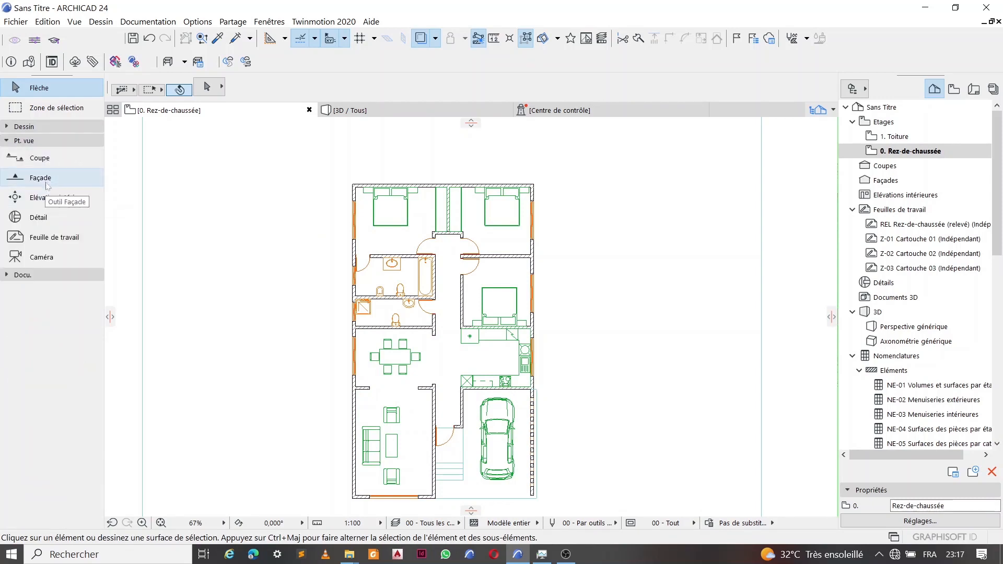
left_click(47, 183)
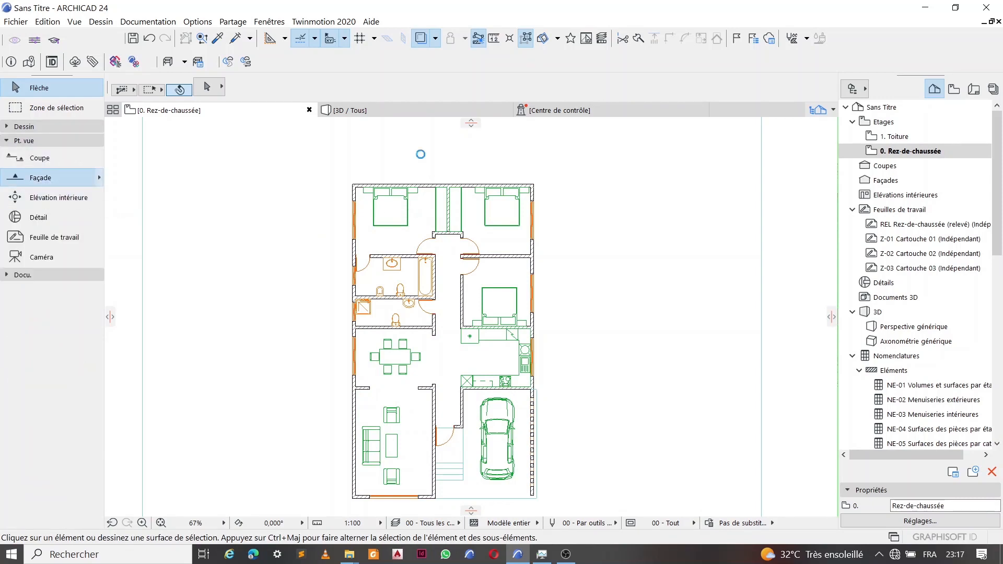
scroll(421, 154, "down", 3)
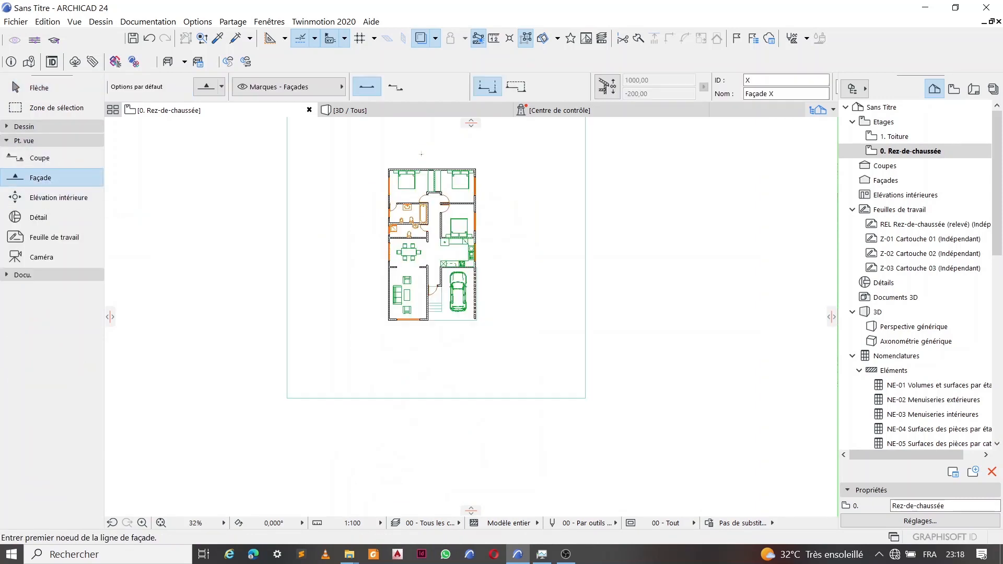
left_click(260, 356)
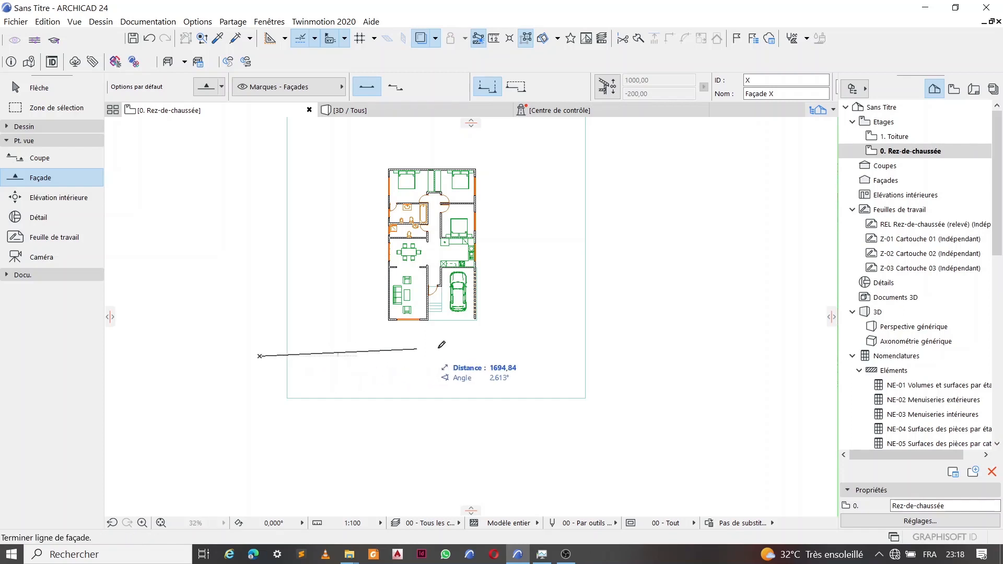
left_click(644, 356)
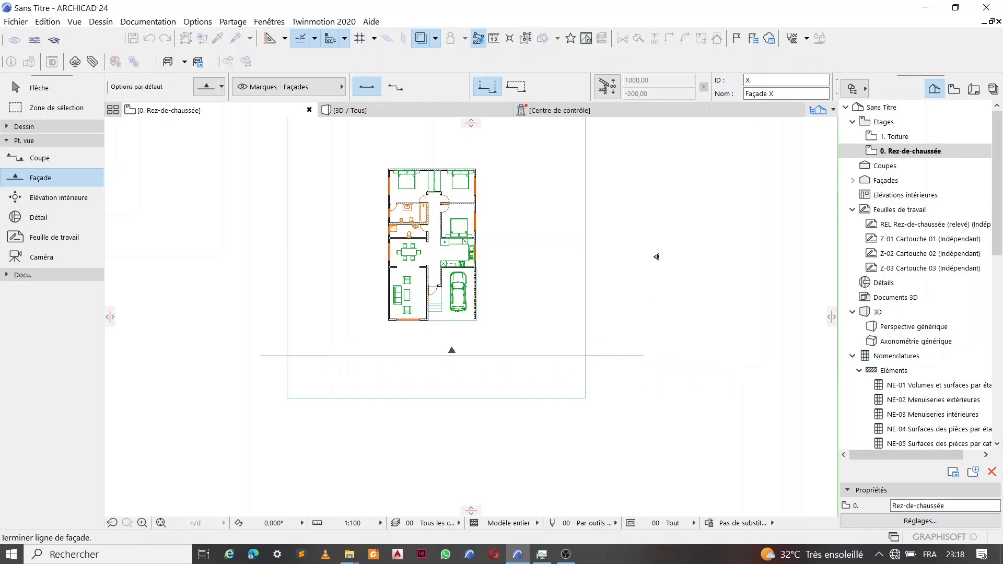
left_click(656, 257)
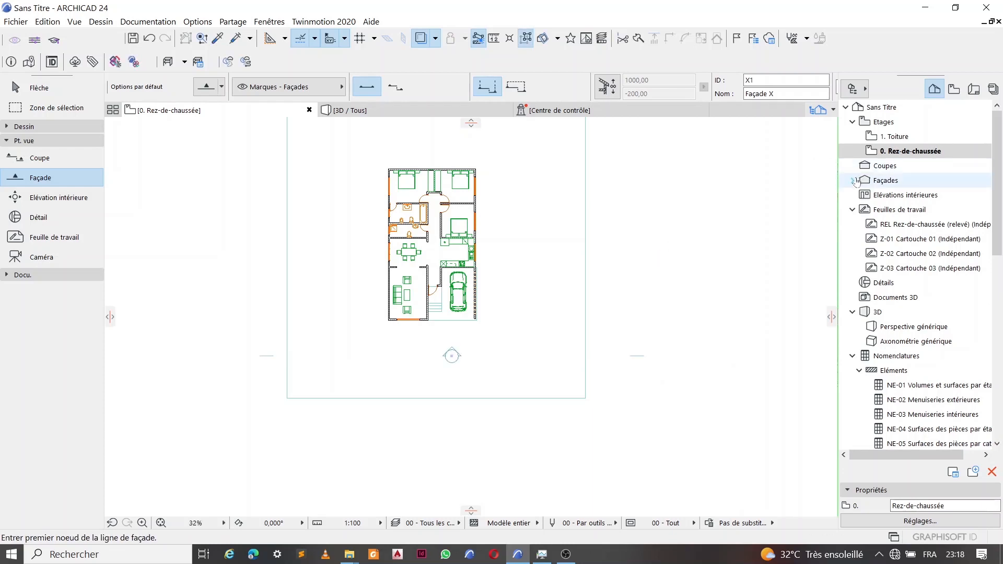
Open the Façade X view and set the default Morph surface override to Peinture - Gris clair
left_click(916, 197)
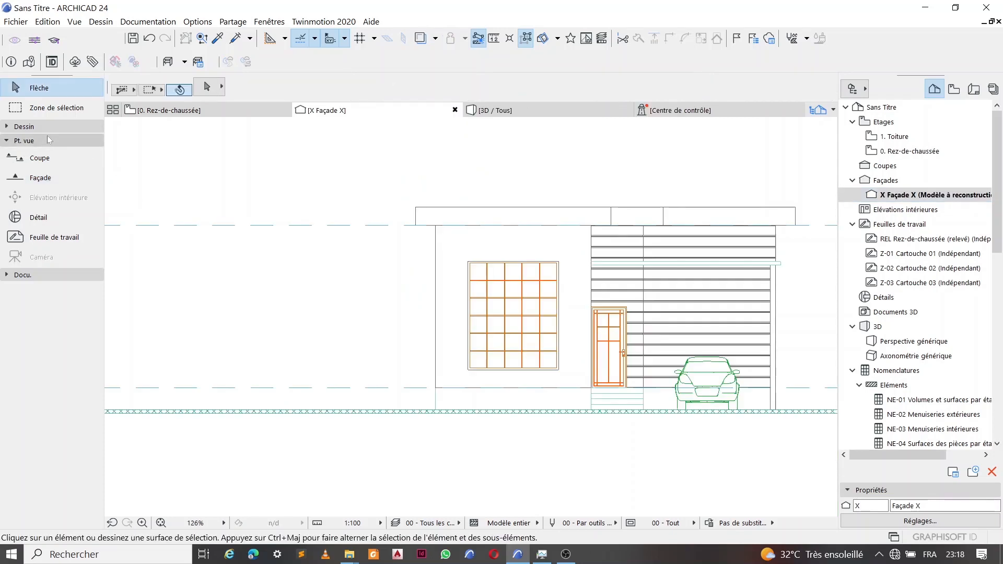
left_click(23, 126)
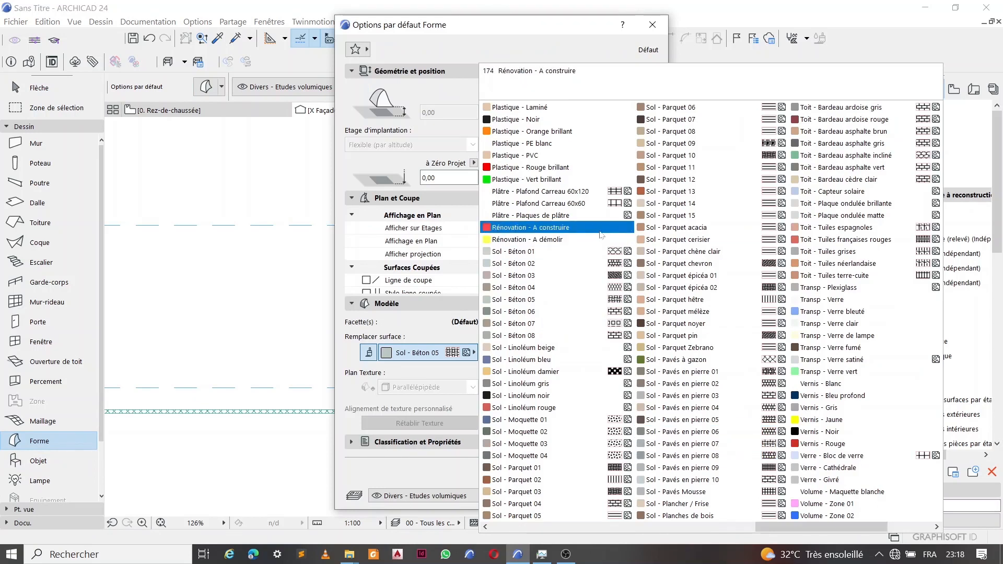
scroll(600, 250, "left", 3)
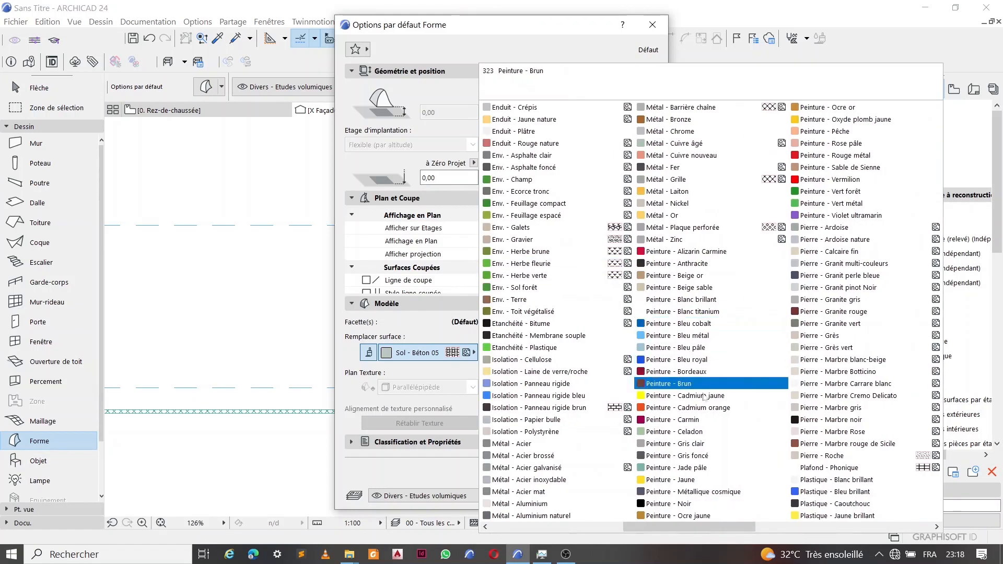
left_click(710, 443)
left_click(628, 495)
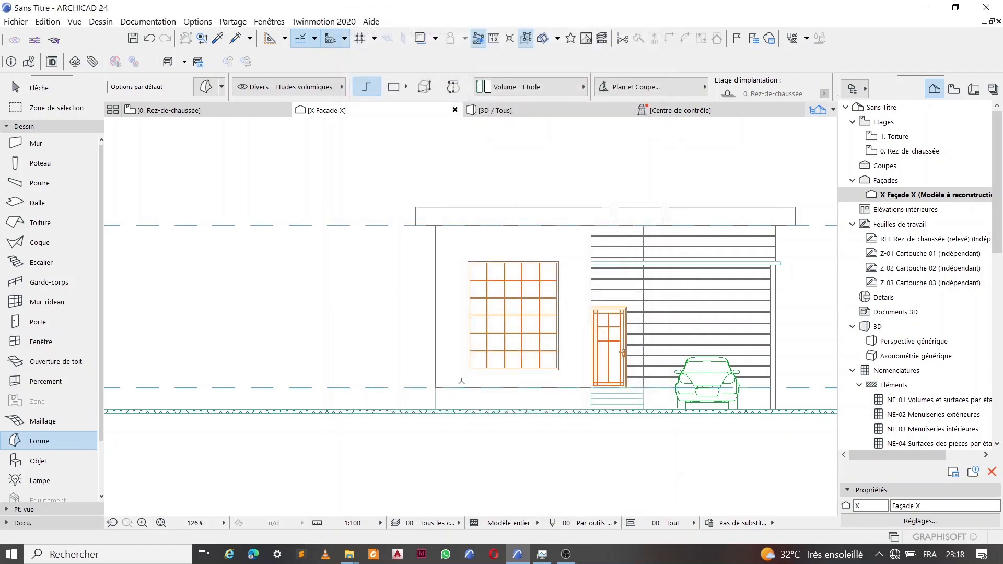
Draw a rectangular morph 50 cm wide and 450 cm high at the outer edge of the living-room façade, from wall base to roof slab
scroll(462, 382, "up", 4)
scroll(456, 413, "up", 7)
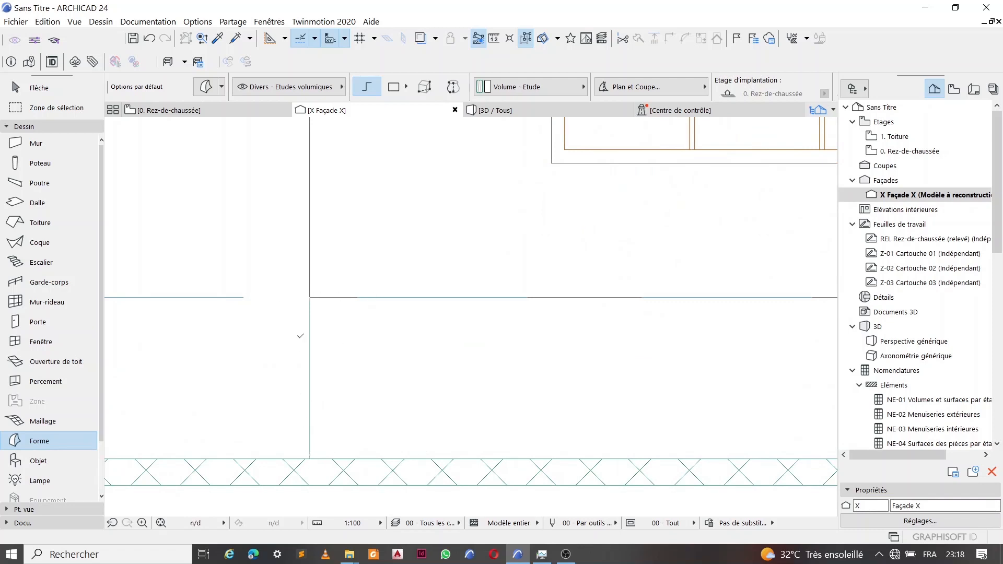
left_click(308, 298)
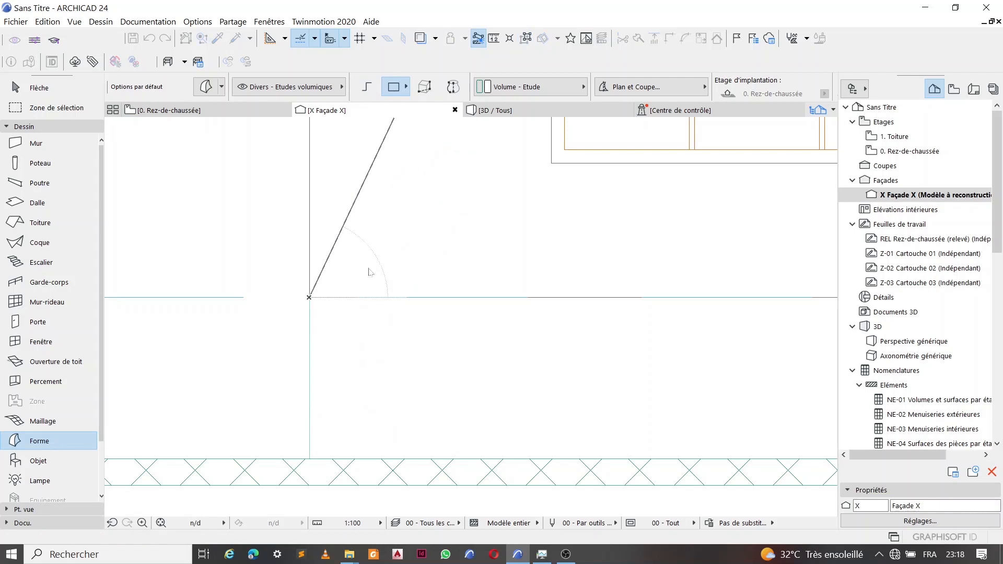
scroll(358, 438, "down", 5)
scroll(381, 289, "down", 3)
scroll(376, 278, "up", 6)
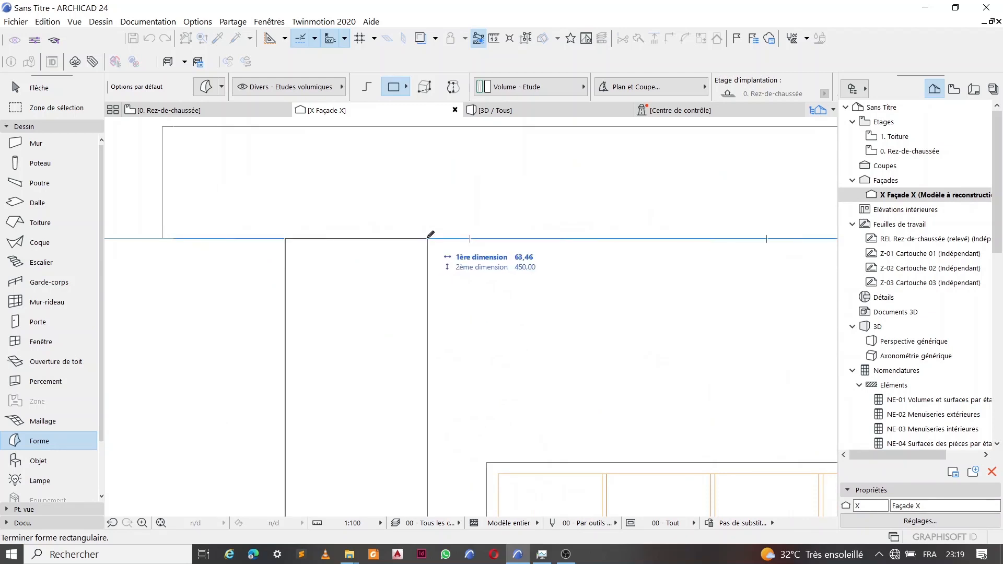
type("50")
key("Return")
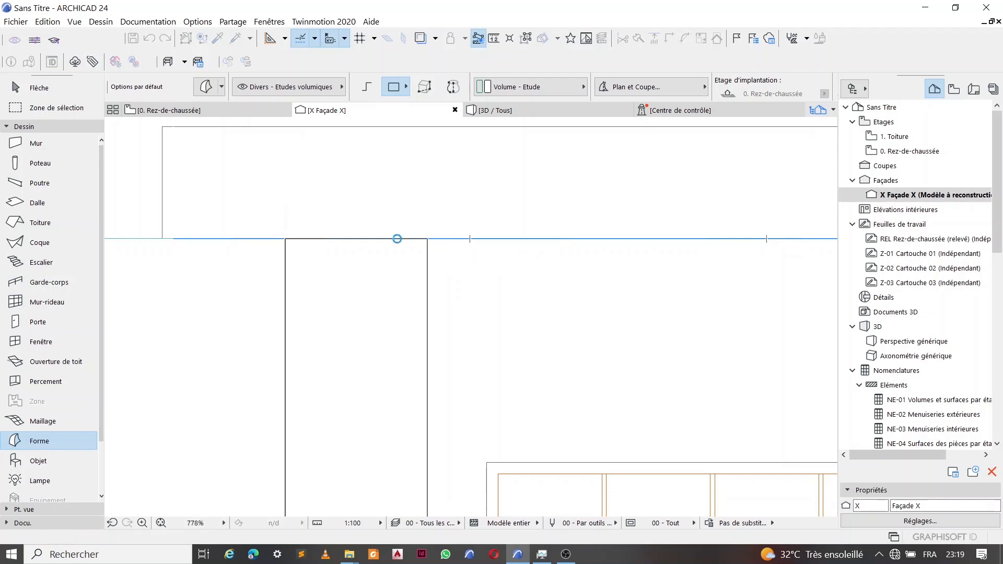
In the 3D view, select the freestanding strip morph and extrude its face perpendicularly to give it a slight thickness
key("F3")
middle_click_drag(560, 230, 559, 321, "shift")
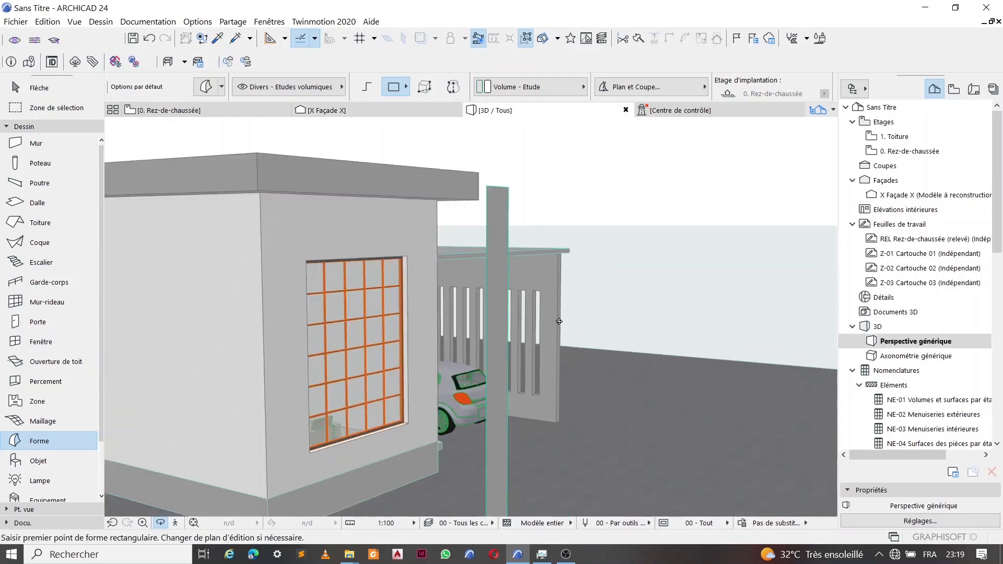
scroll(510, 330, "up", 3)
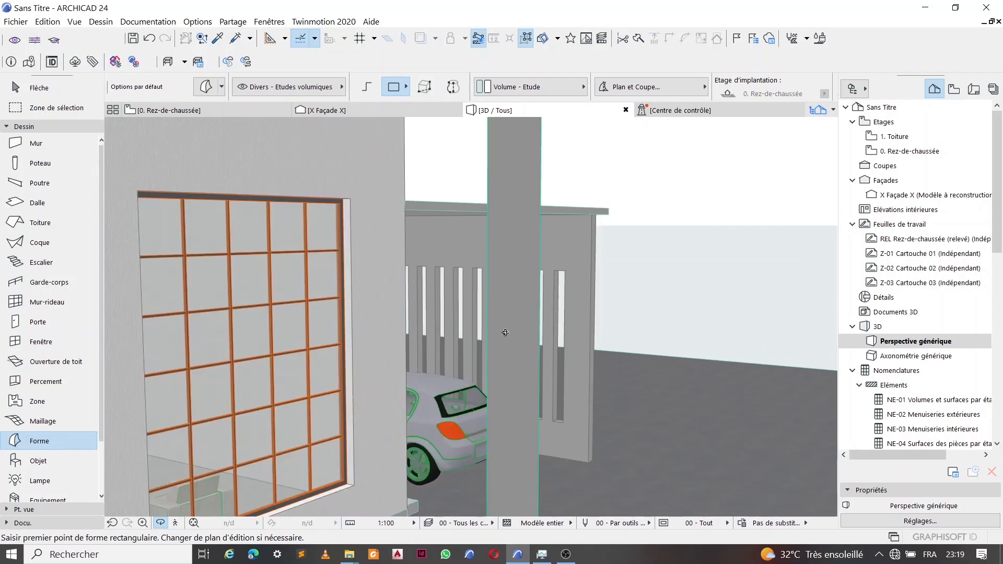
left_click(512, 298)
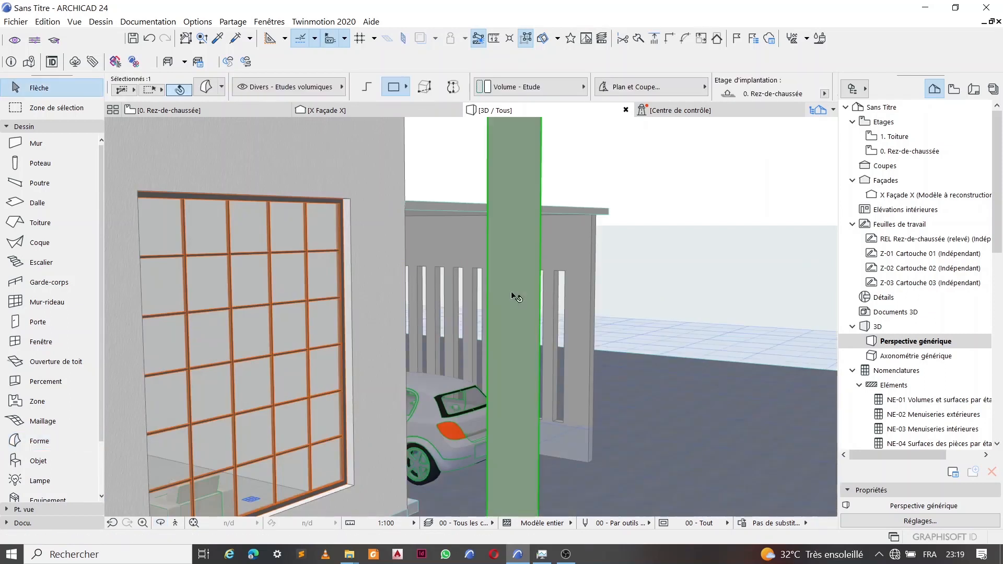
left_click(512, 291)
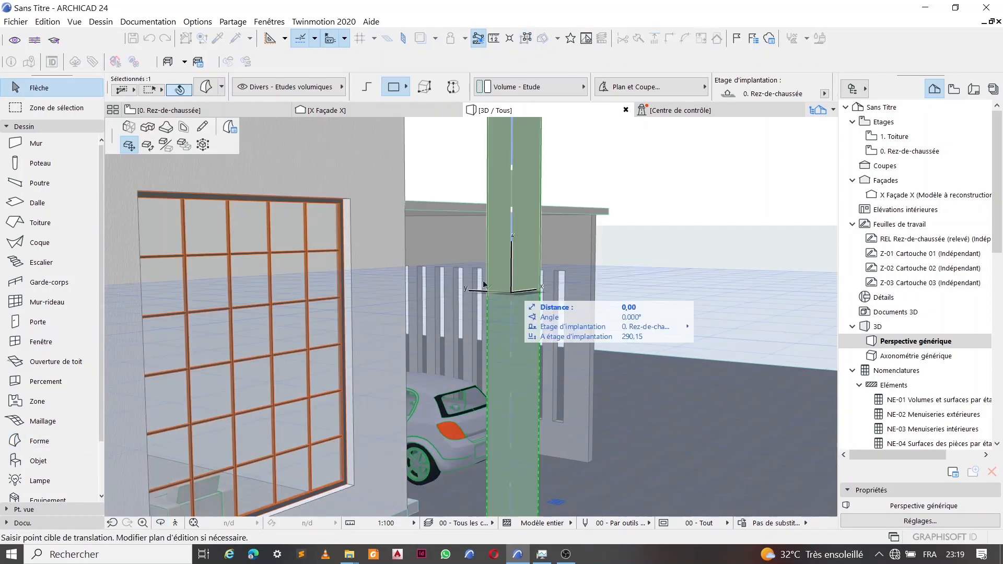
left_click(129, 127)
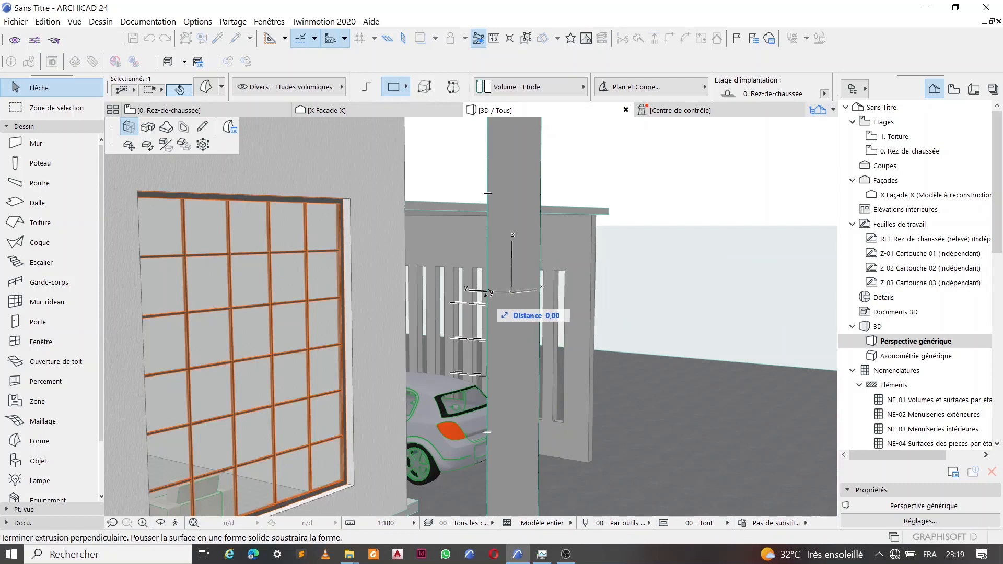
key("Escape")
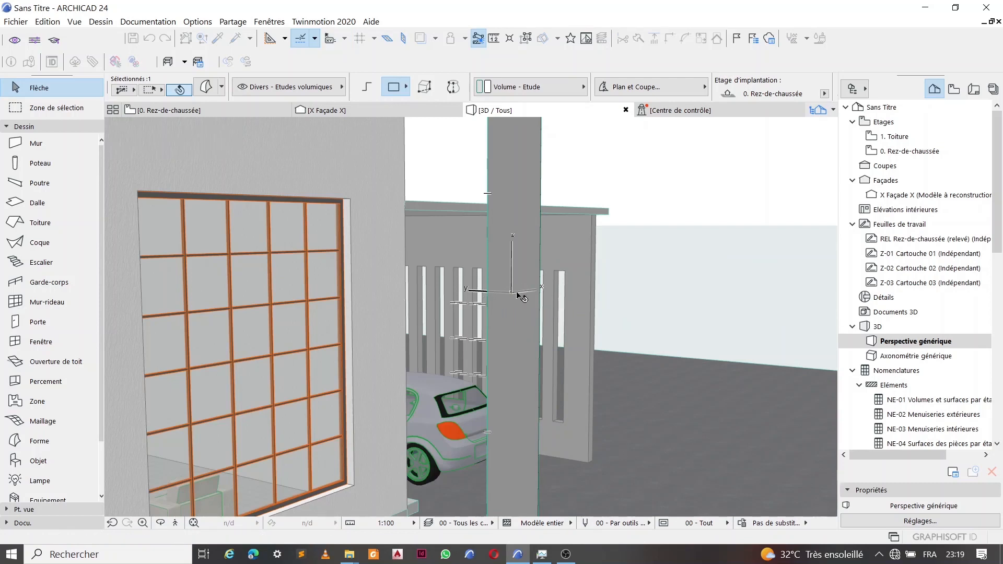
On the 0. Rez-de-chaussée plan, move the morph against the living room's front wall, flush with the wall's outer corner
left_click(233, 114)
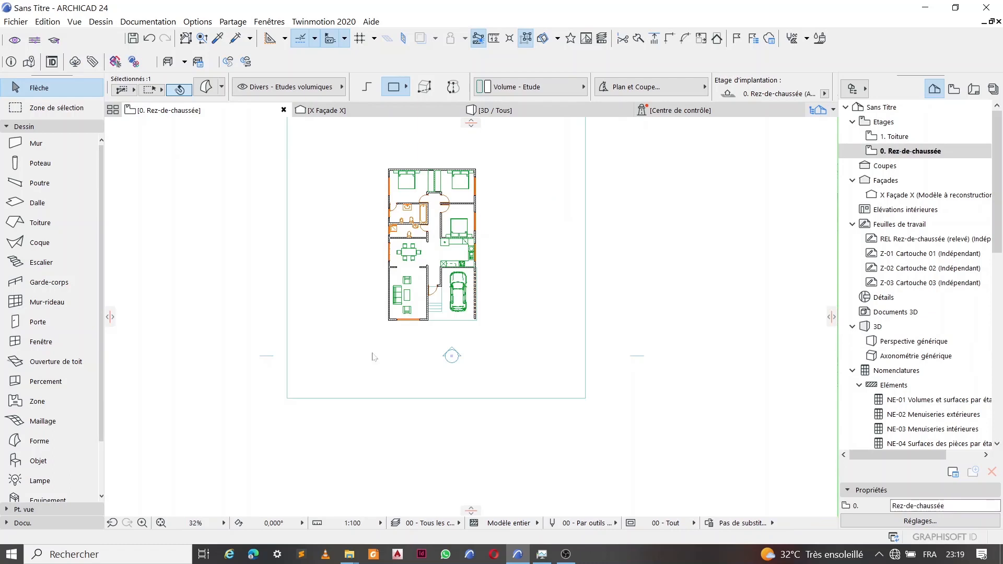
left_click(392, 362)
scroll(394, 362, "up", 10)
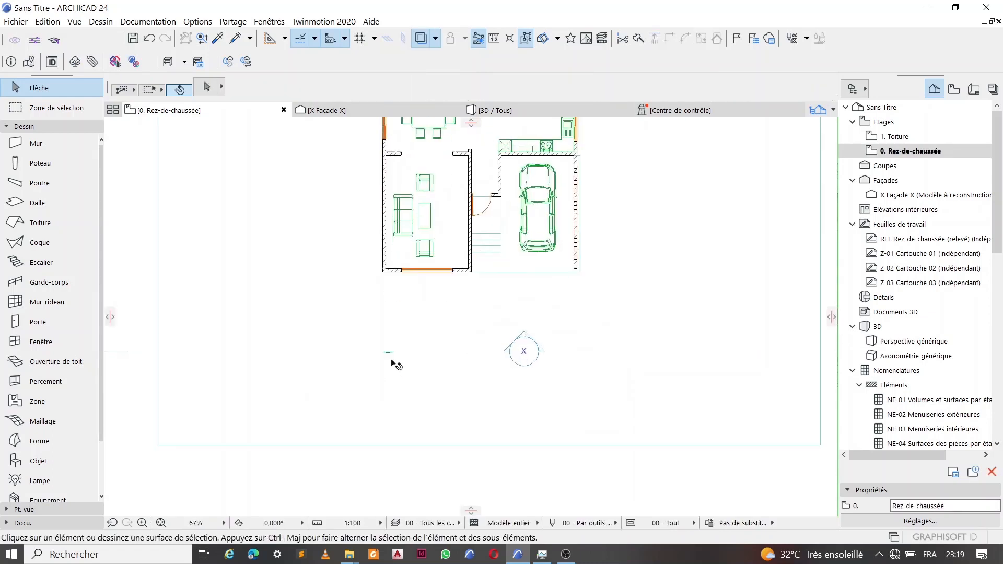
scroll(397, 334, "up", 8)
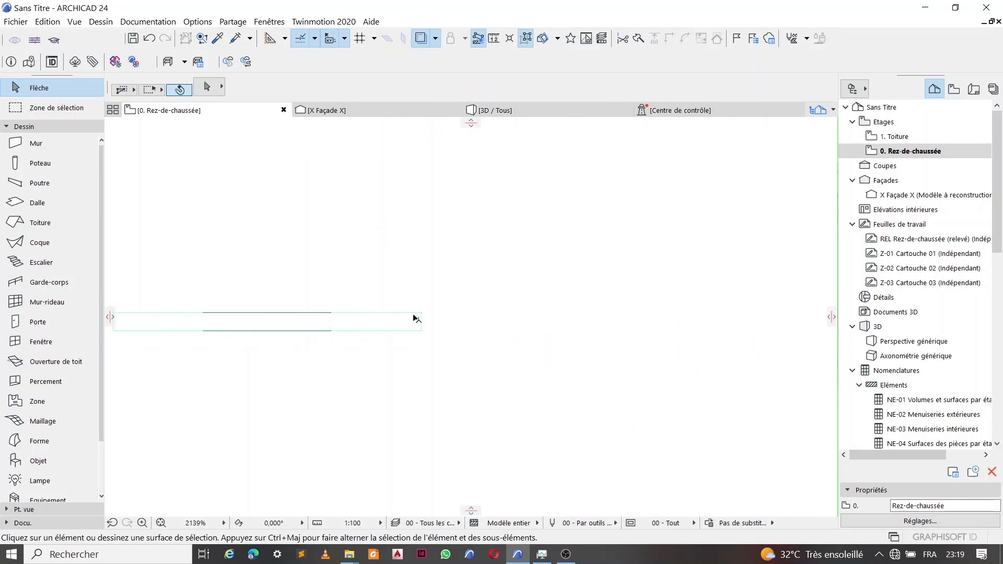
left_click(423, 317)
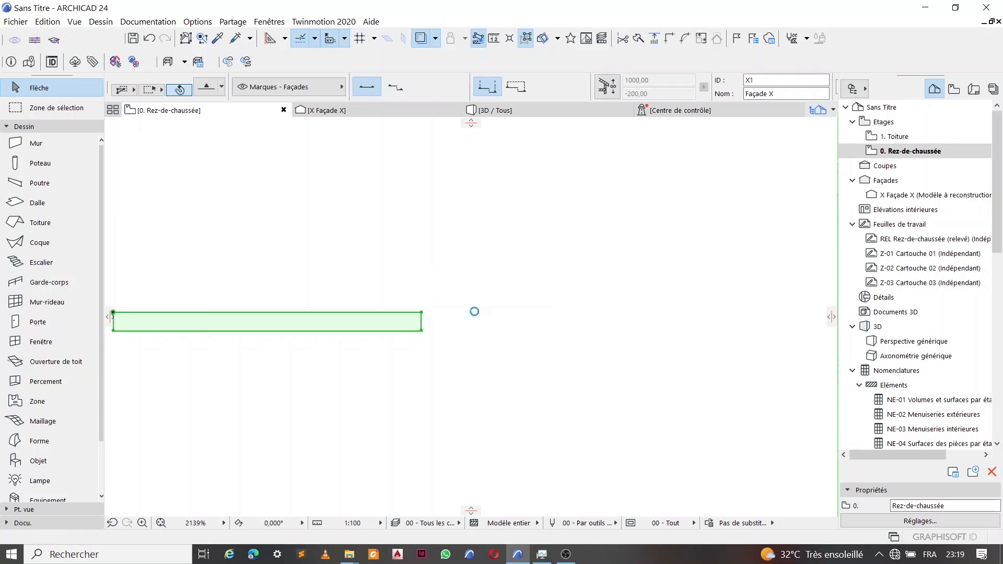
left_click(422, 314)
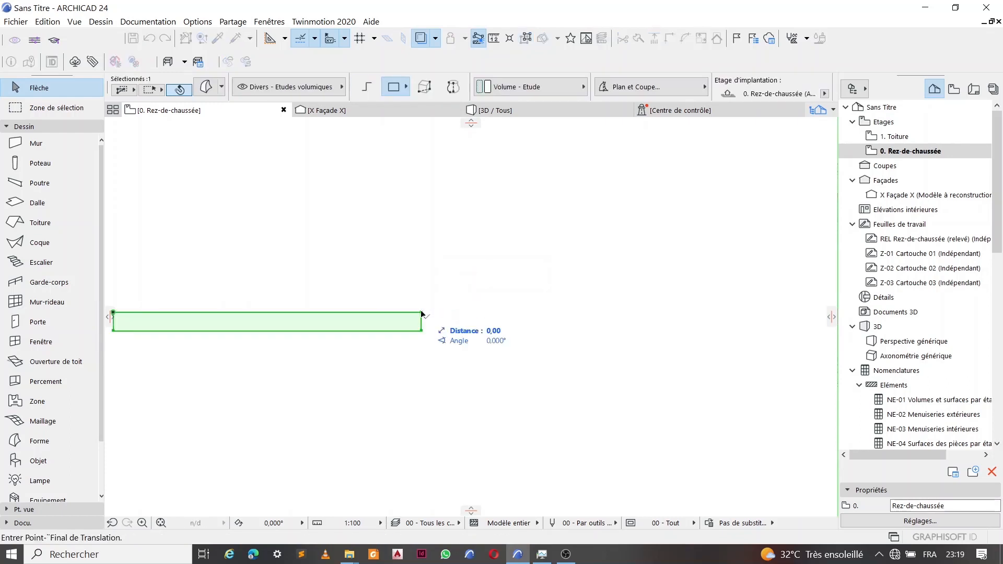
scroll(423, 394, "down", 10)
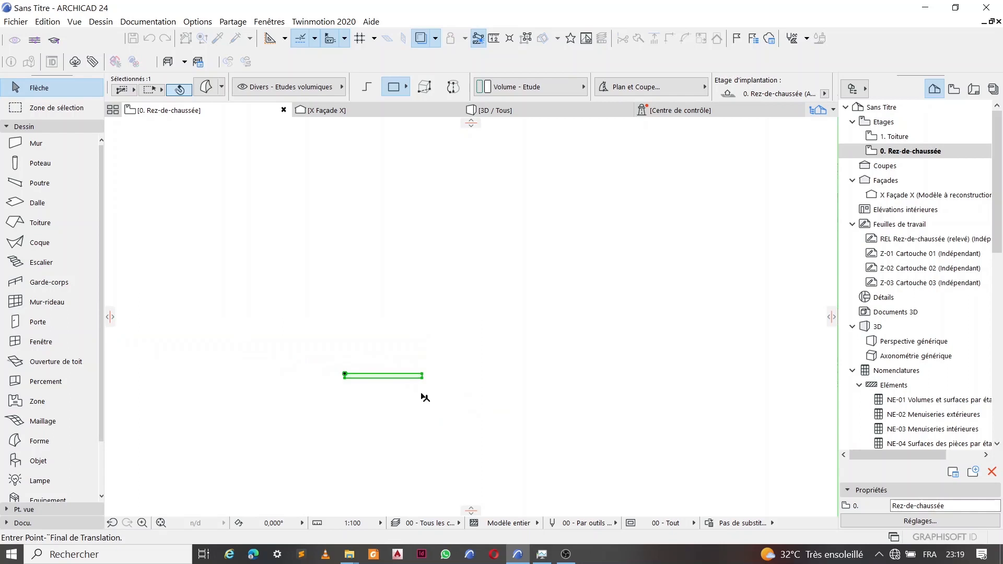
scroll(425, 157, "up", 9)
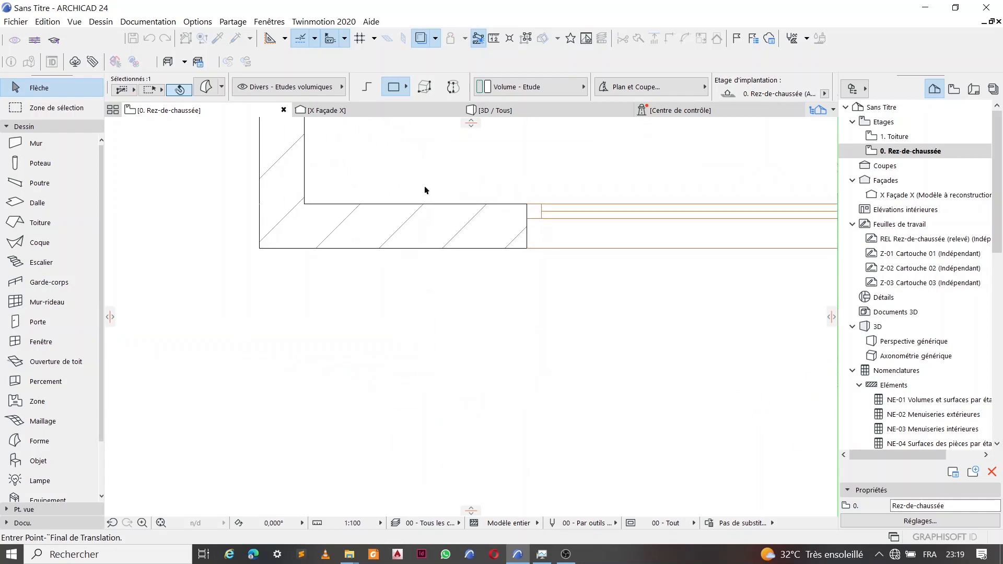
left_click(262, 250)
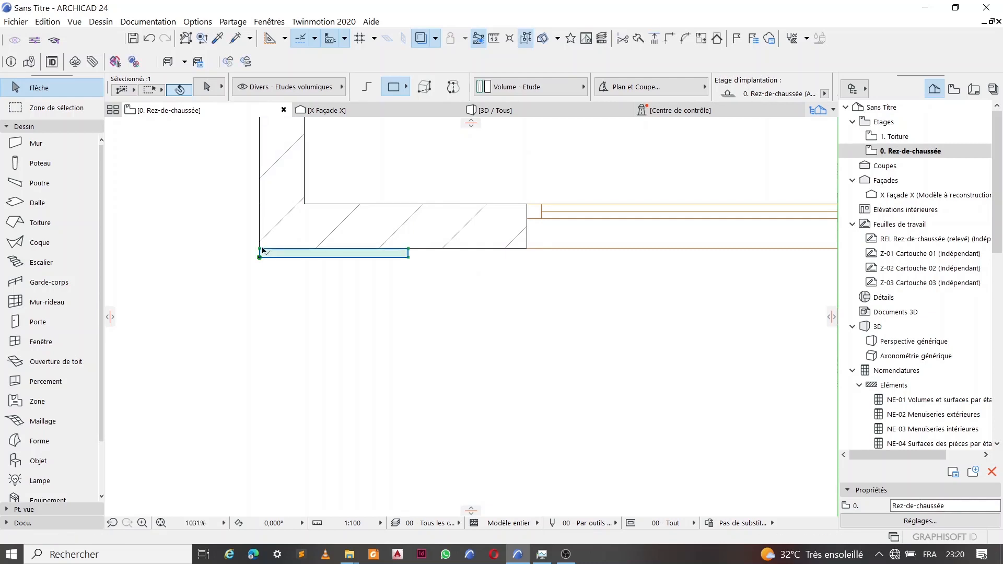
Inspect the repositioned morph strip and the front façade in 3D from several angles, then clear the selection
left_click(551, 116)
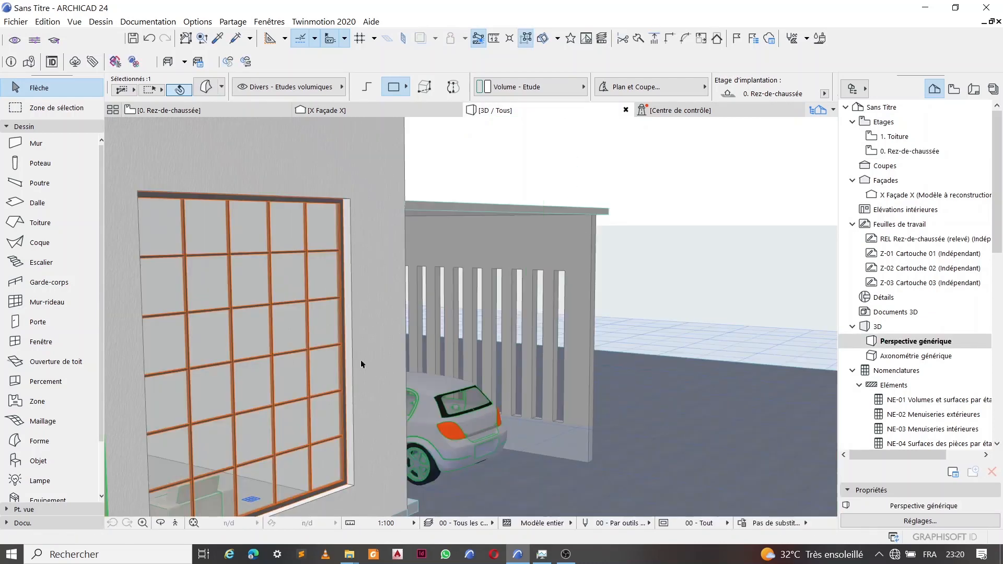
left_click(160, 523)
left_click_drag(505, 343, 399, 338)
scroll(392, 317, "down", 10)
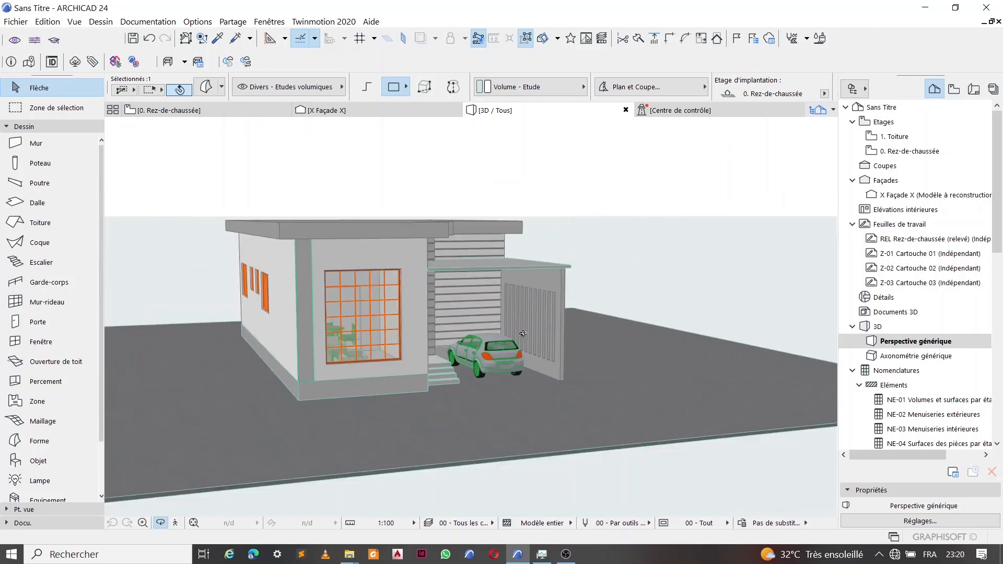
scroll(355, 324, "down", 3)
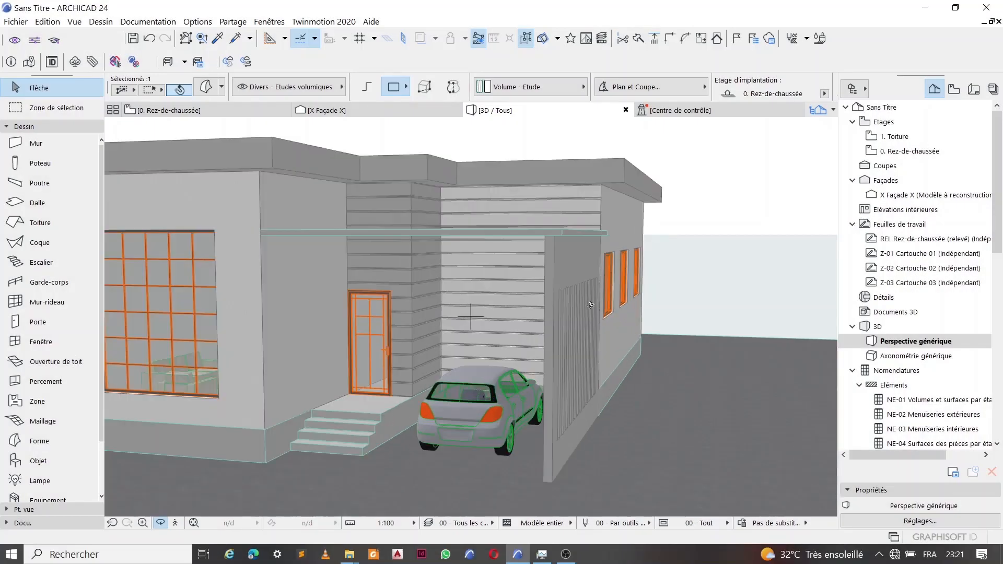
scroll(591, 304, "down", 3)
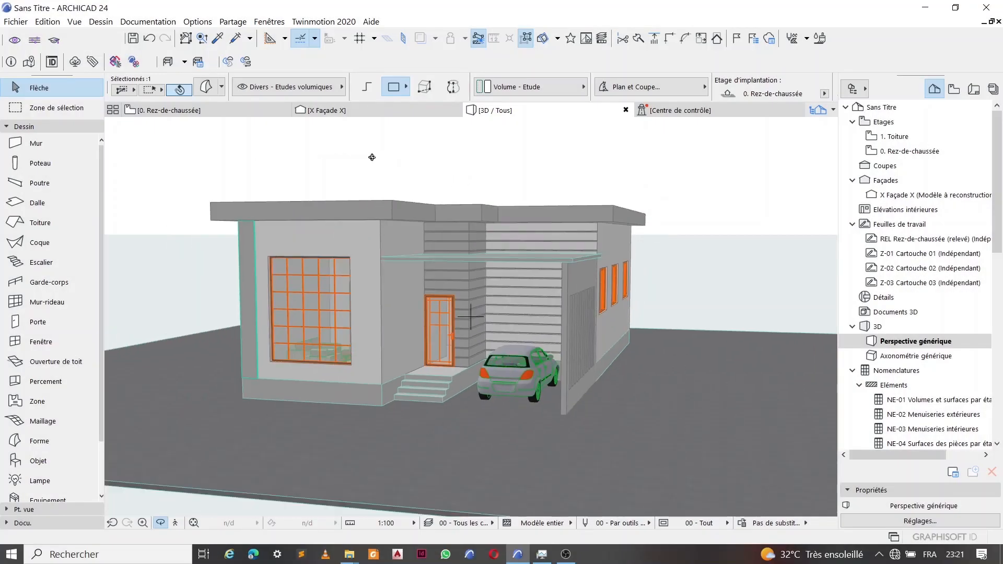
left_click(667, 225)
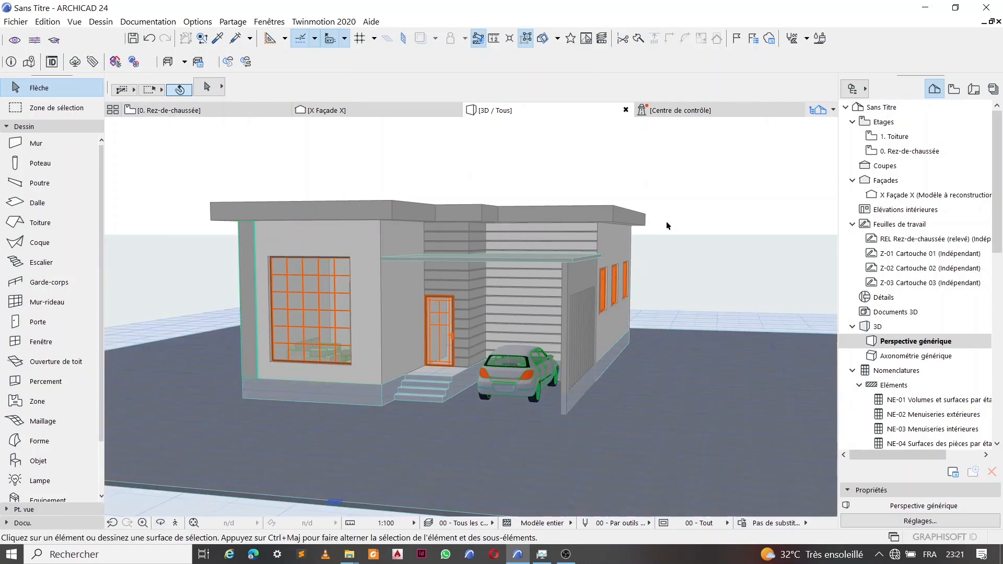
Pick up the carport side wall's settings for the Wall tool and override its default surfaces with Enduit - Blanc nature
scroll(601, 247, "up", 2)
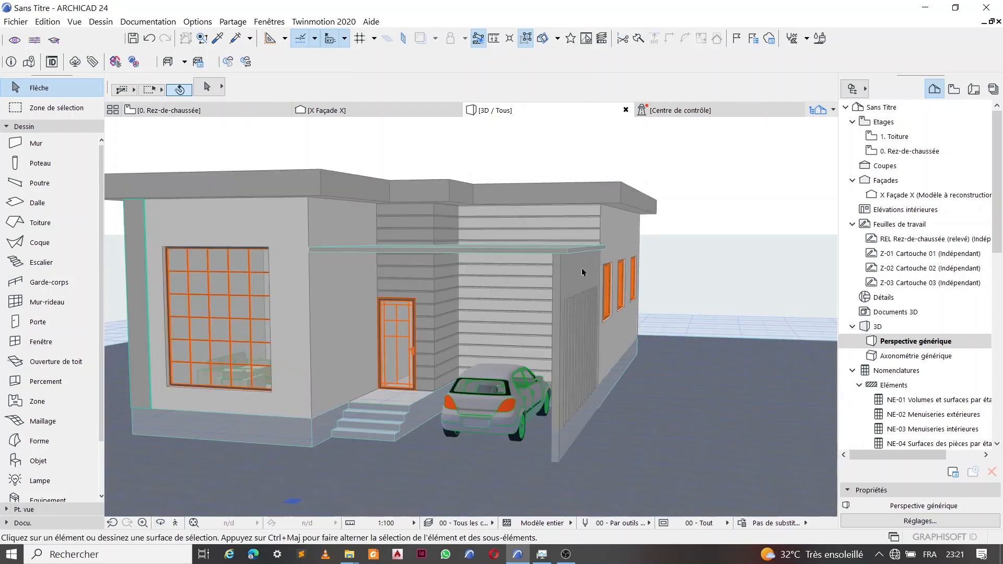
left_click(583, 272)
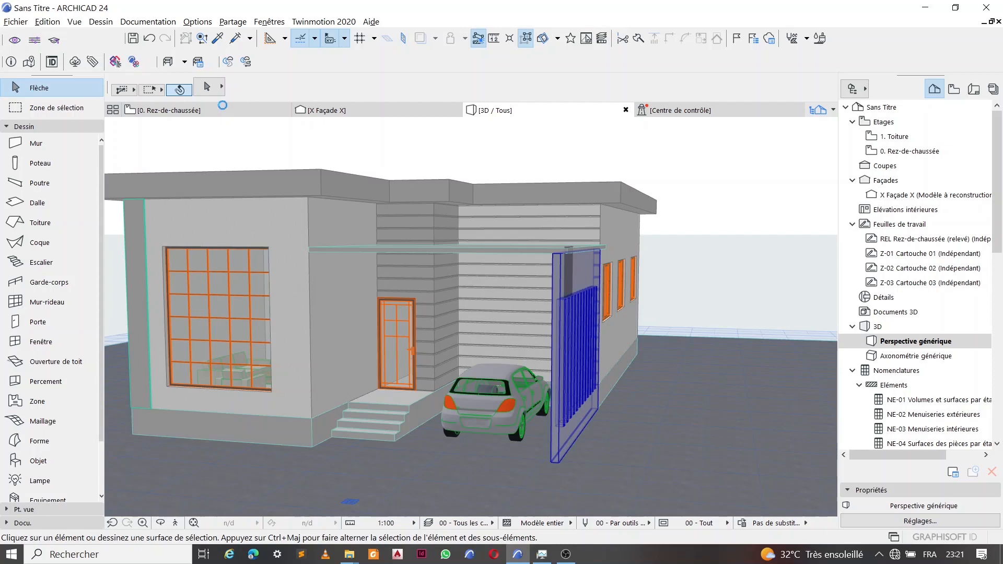
left_click(223, 106)
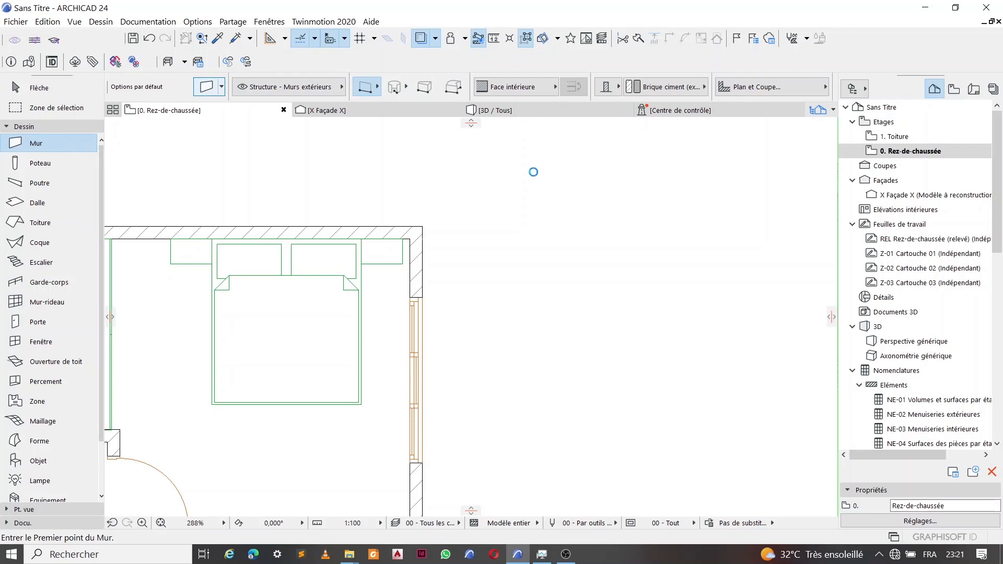
left_click(469, 335)
scroll(604, 317, "up", 2)
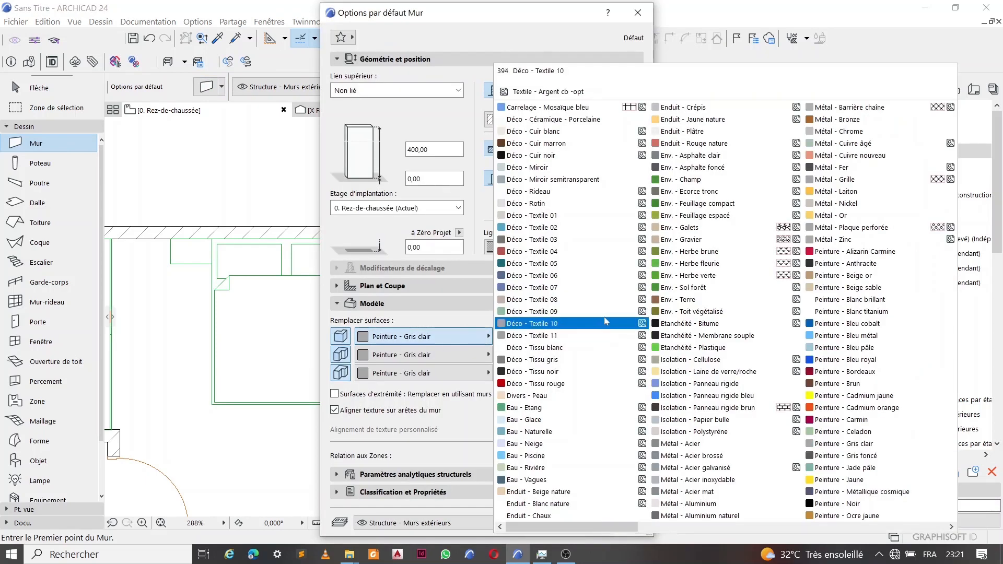
left_click(856, 504)
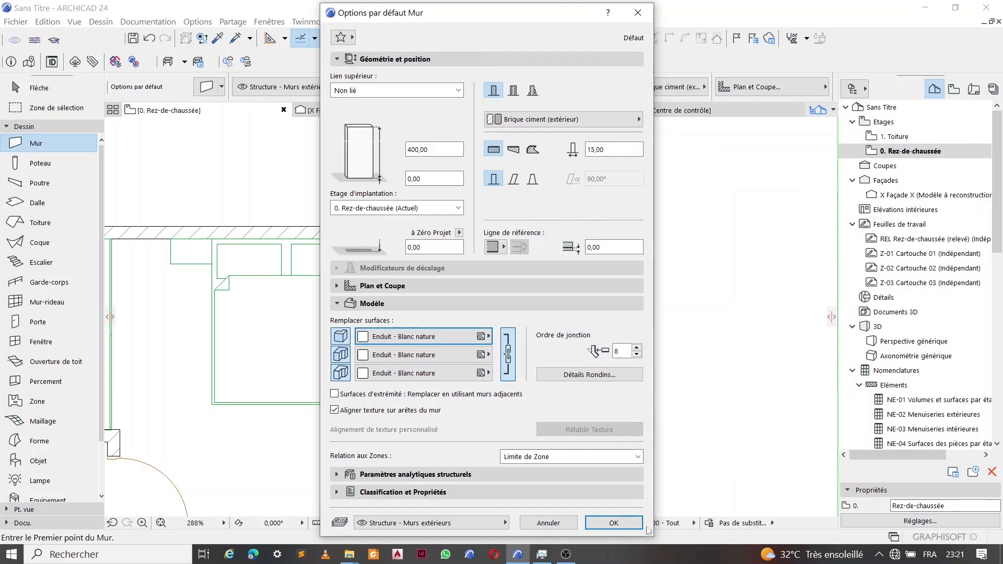
key("Return")
Start a chained wall at the house's rear outer corner on the bedroom side, with a first segment 250 long continuing the rear wall's line
scroll(402, 258, "up", 8)
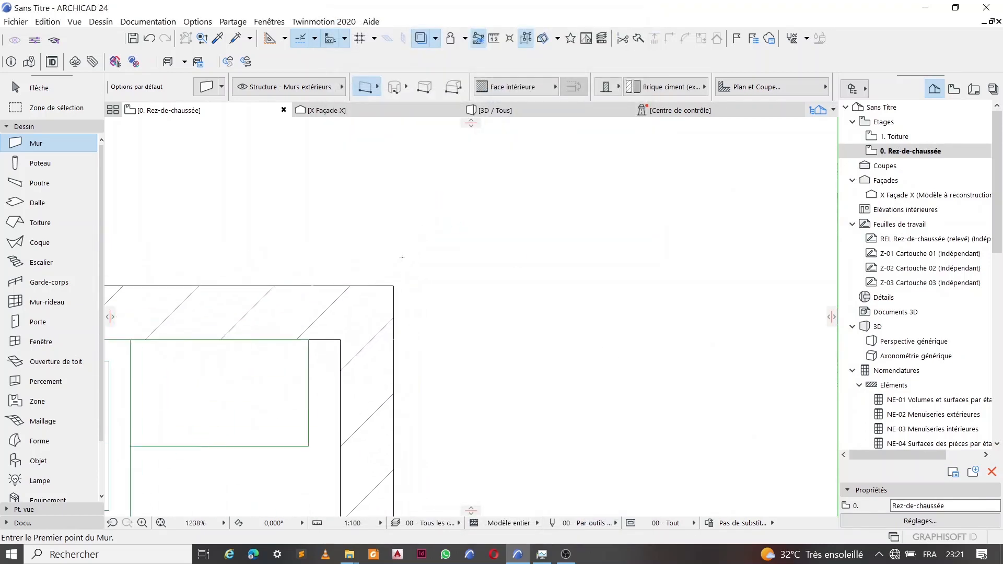
left_click(395, 285)
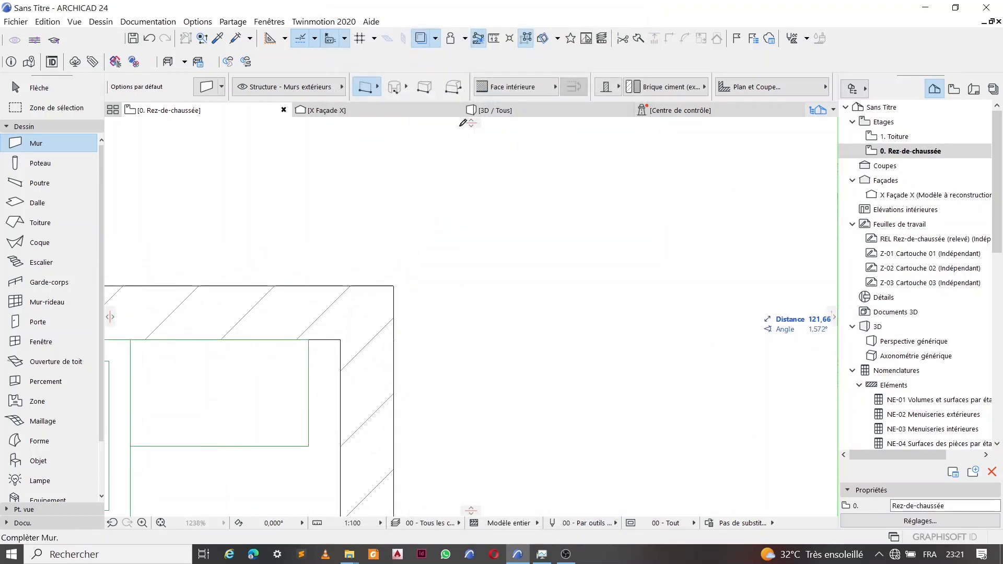
left_click(366, 87)
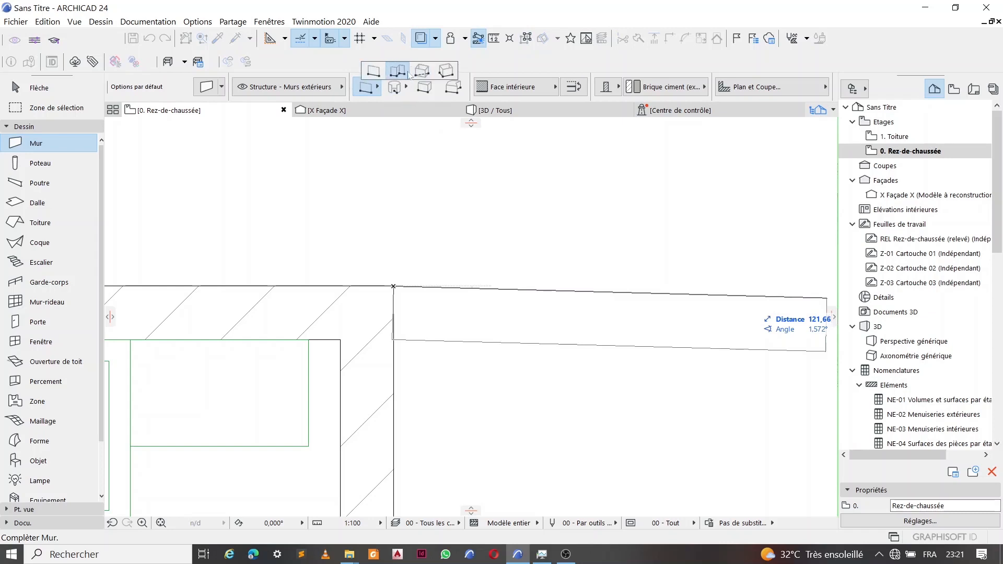
left_click(398, 72)
scroll(628, 284, "down", 6)
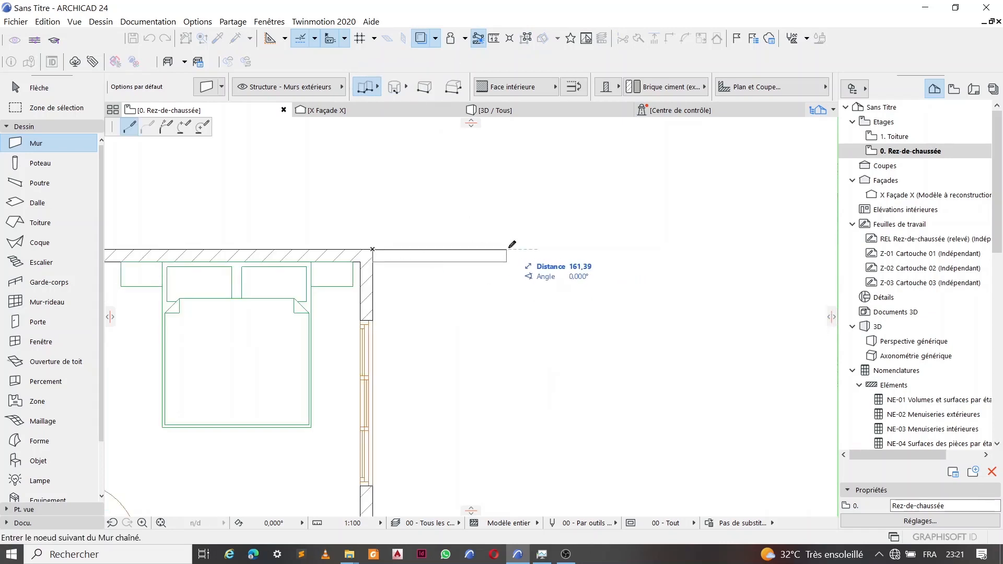
type("250")
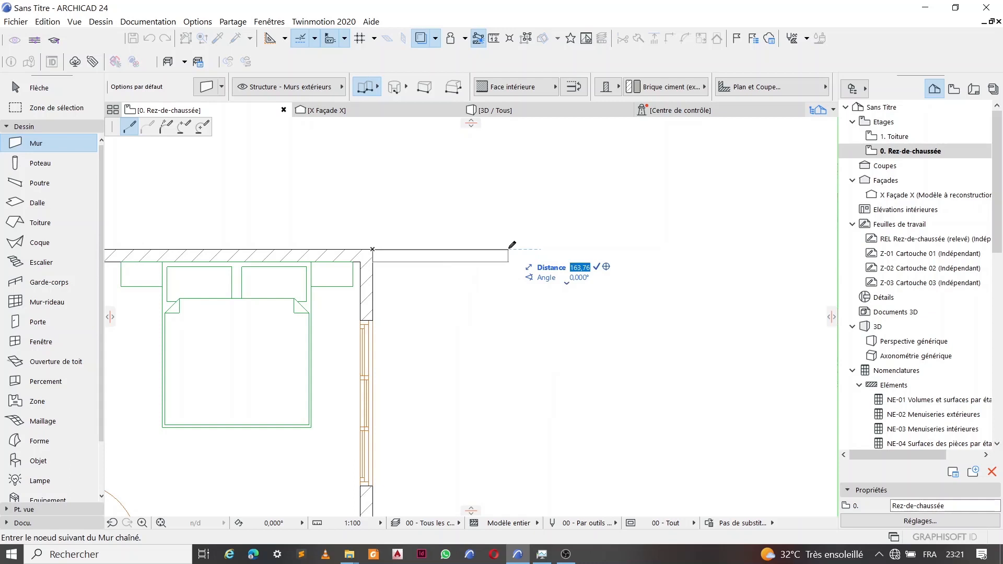
key("Return")
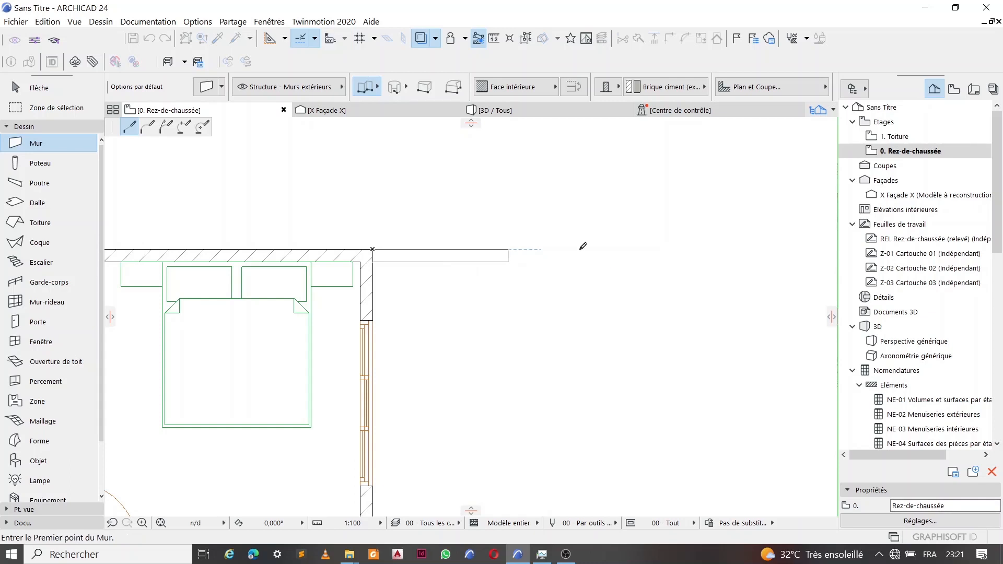
Continue the chained wall parallel to the house's side, past the carport to beyond the front façade, and end the chain
scroll(532, 172, "down", 4)
scroll(592, 278, "down", 4)
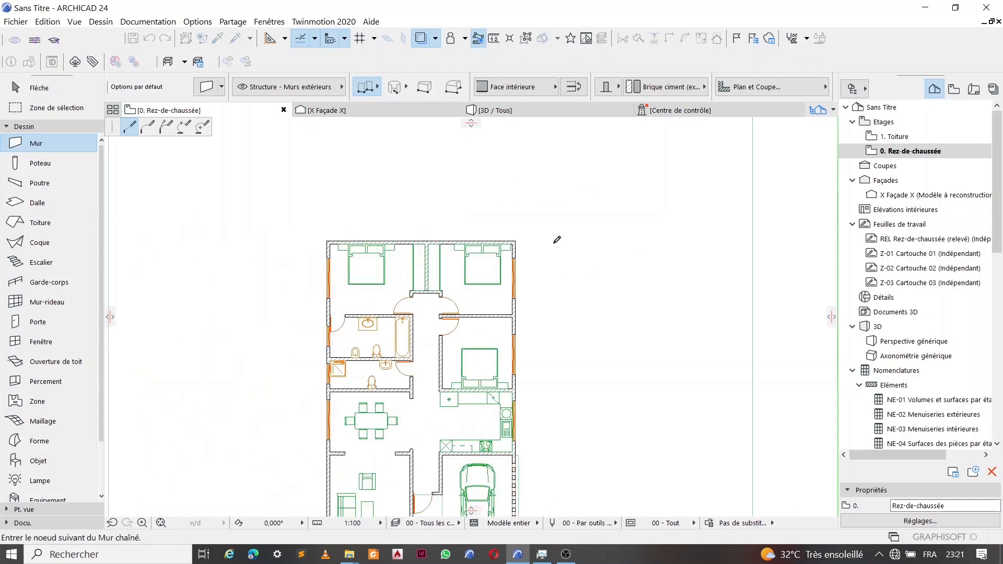
scroll(564, 381, "up", 3)
key("shift")
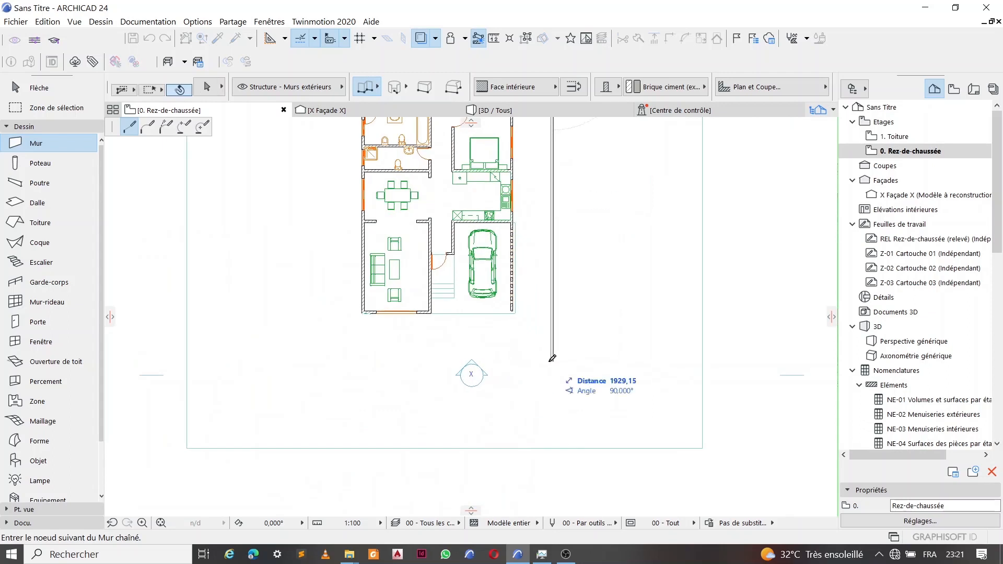
left_click(555, 427, "shift")
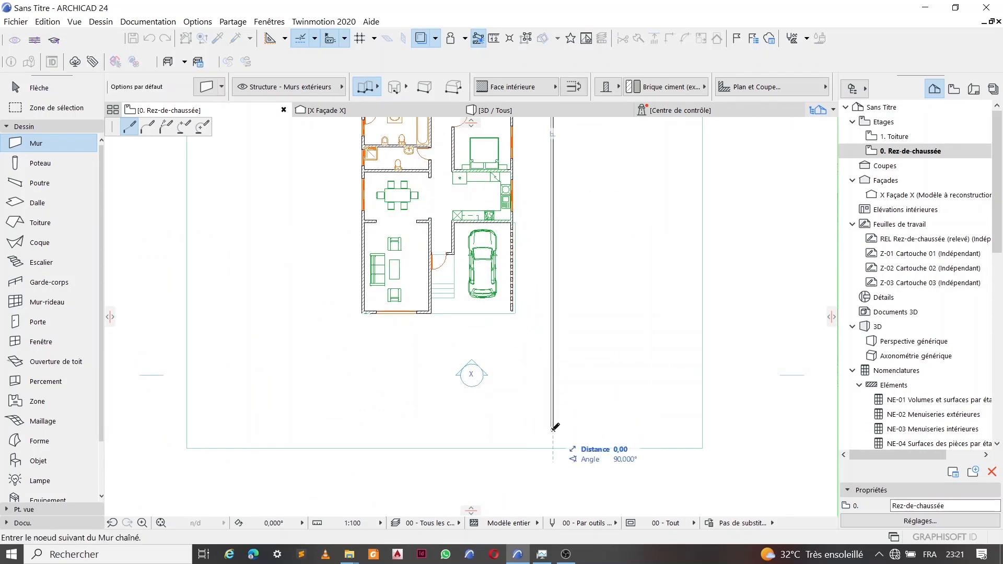
left_click(553, 430)
key("Escape")
Select the two new boundary walls and mirror a copy of them to the opposite side about the partition between the rear bedrooms
left_click(554, 381)
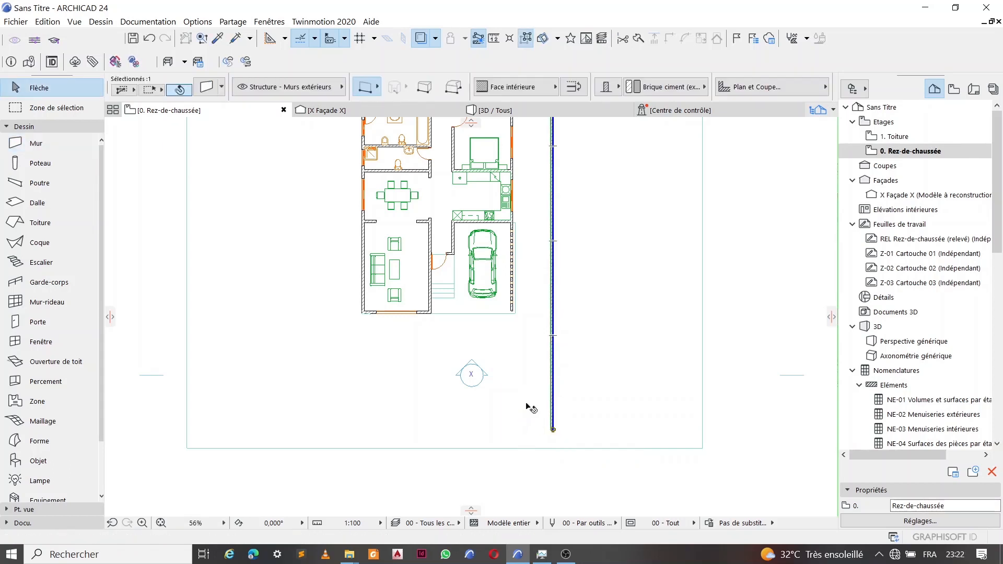
scroll(529, 388, "down", 2)
scroll(533, 219, "up", 5)
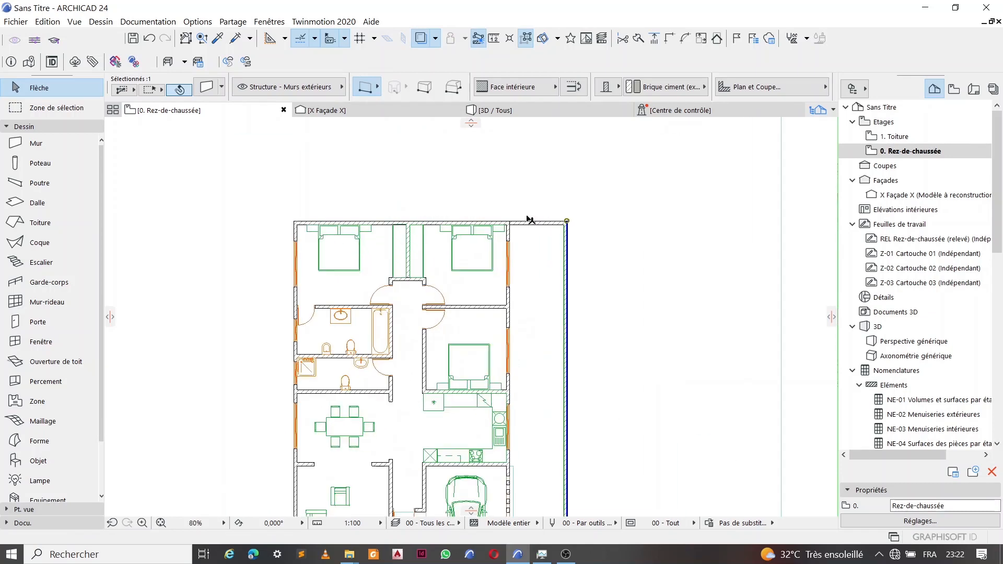
left_click(542, 225, "shift")
scroll(387, 244, "up", 3)
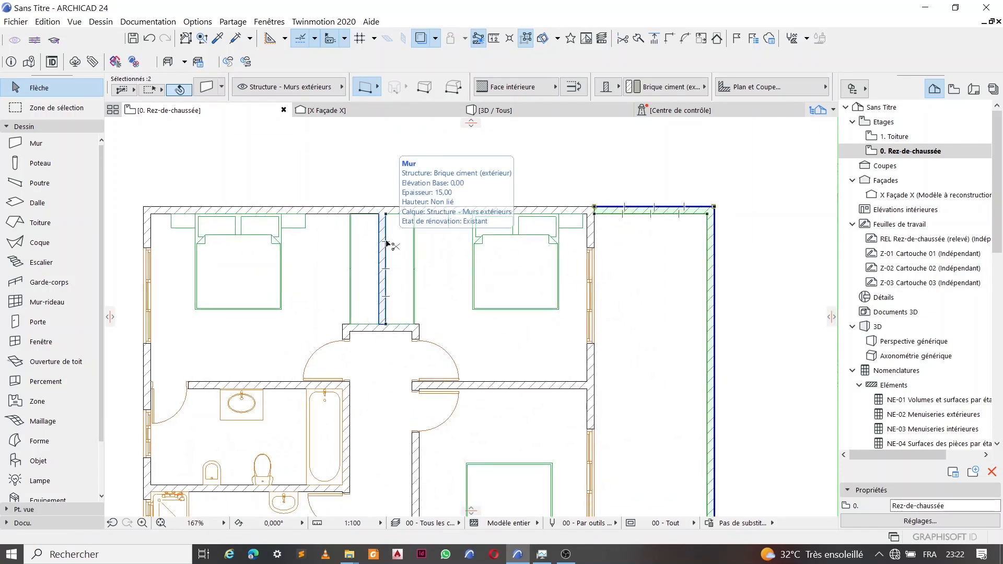
key("ctrl+alt+m")
left_click(383, 159)
left_click(383, 188)
Move the mirrored boundary walls so the short wall's end meets the house's other rear outer corner
scroll(436, 207, "down", 3)
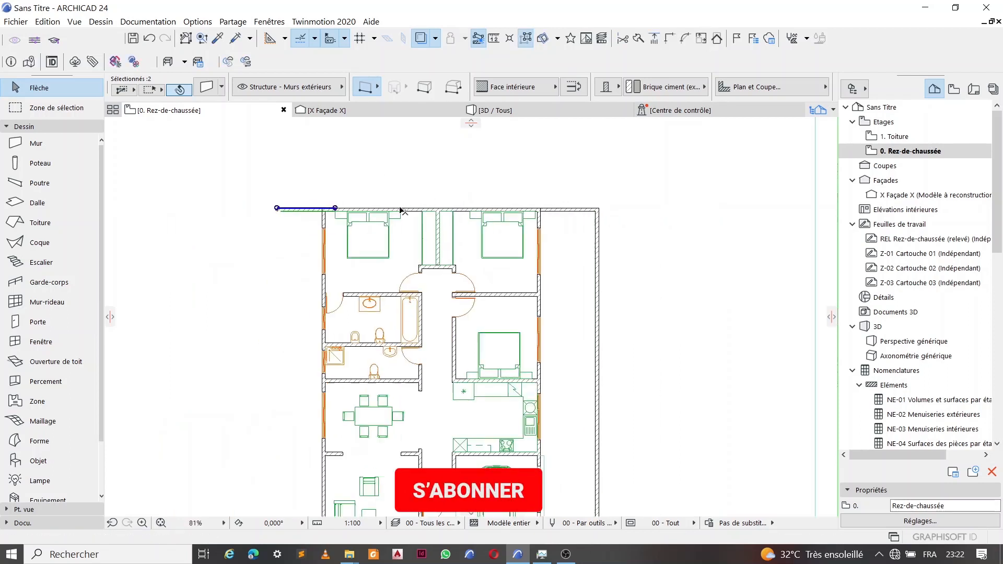
scroll(380, 208, "up", 5)
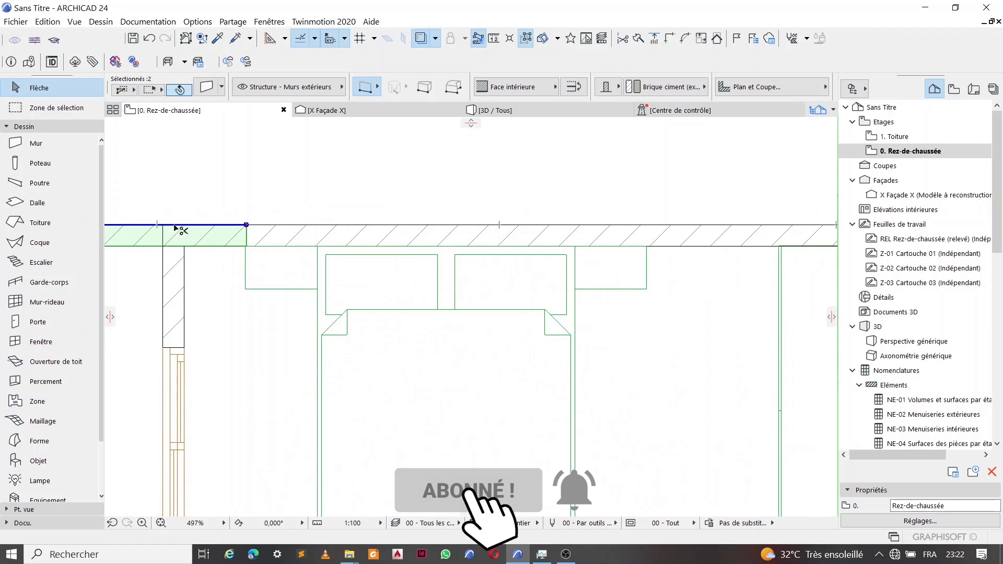
key("ctrl+d")
left_click(246, 225)
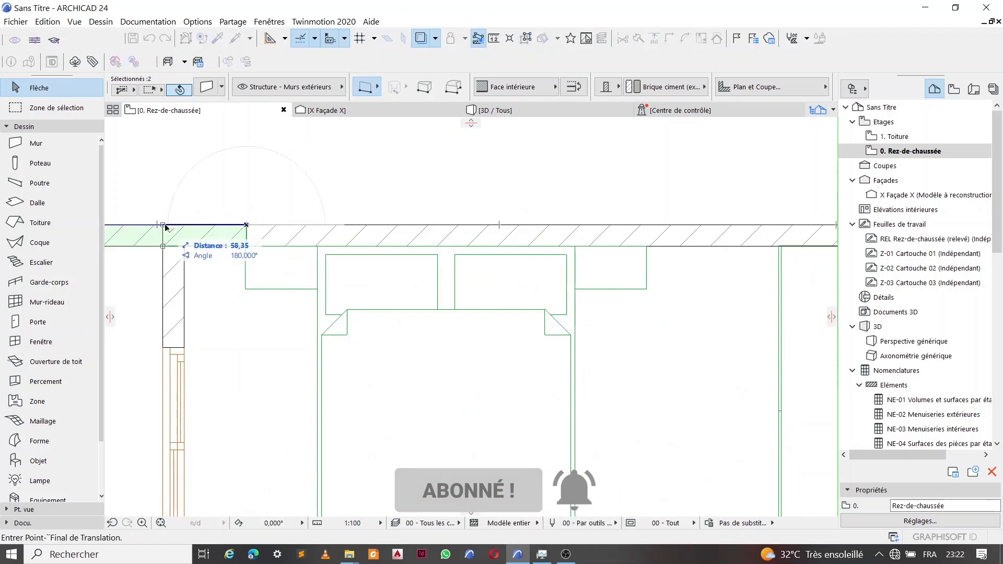
left_click(164, 226)
In the 3D view, select all four boundary walls around the house, set their height to 300 and clear the selection
left_click(519, 114)
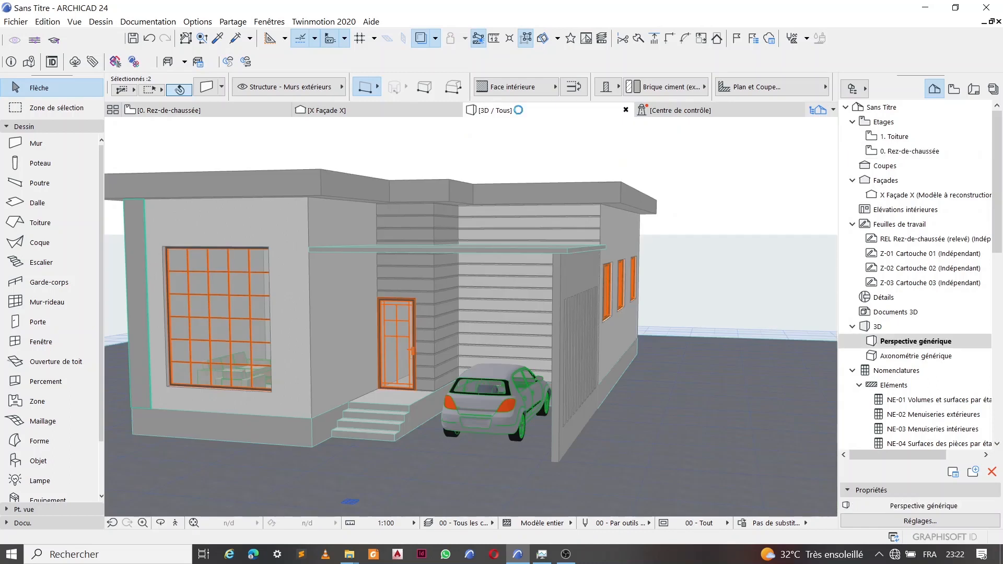
scroll(621, 247, "down", 5)
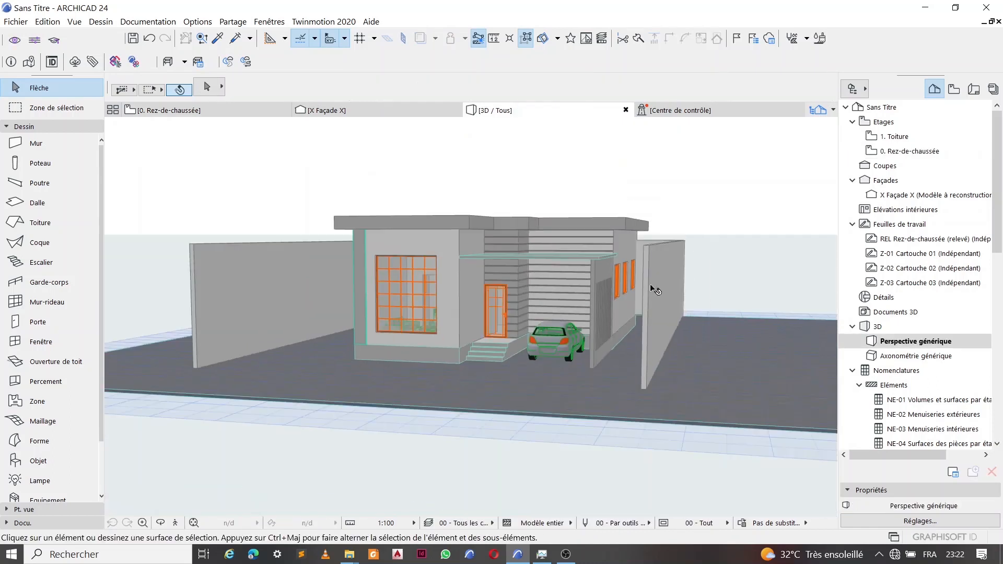
left_click_drag(308, 291, 481, 327)
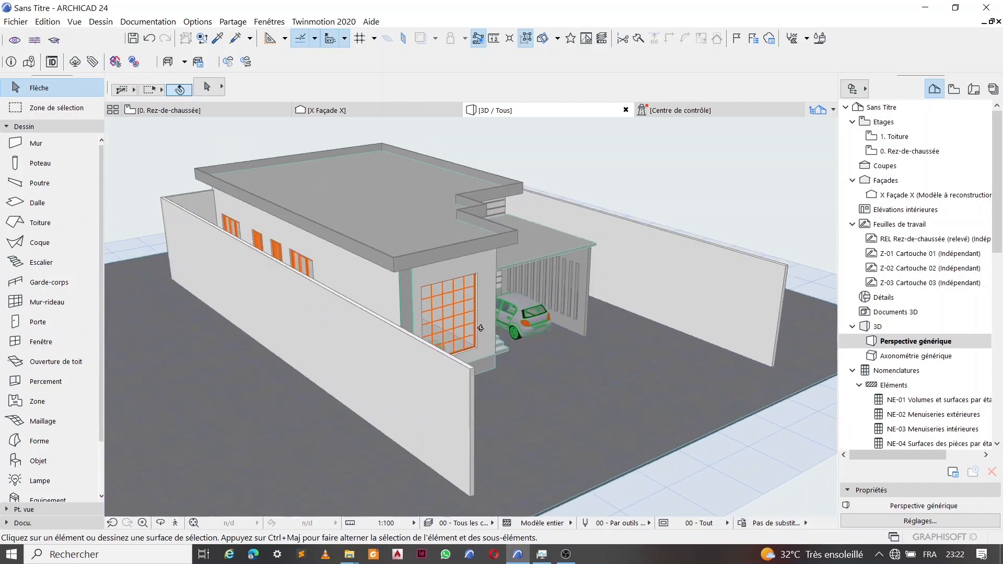
left_click(371, 339)
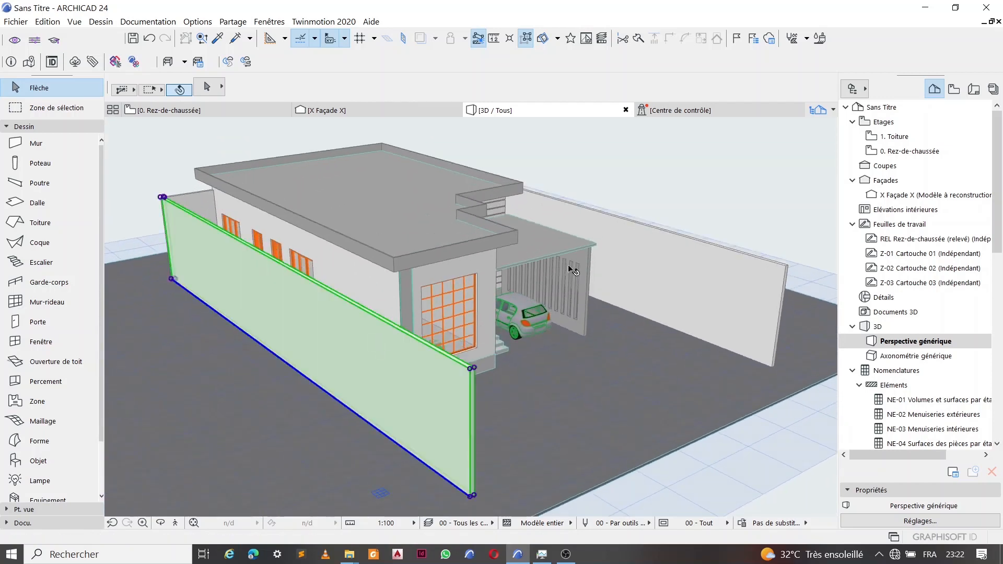
left_click(654, 251, "shift")
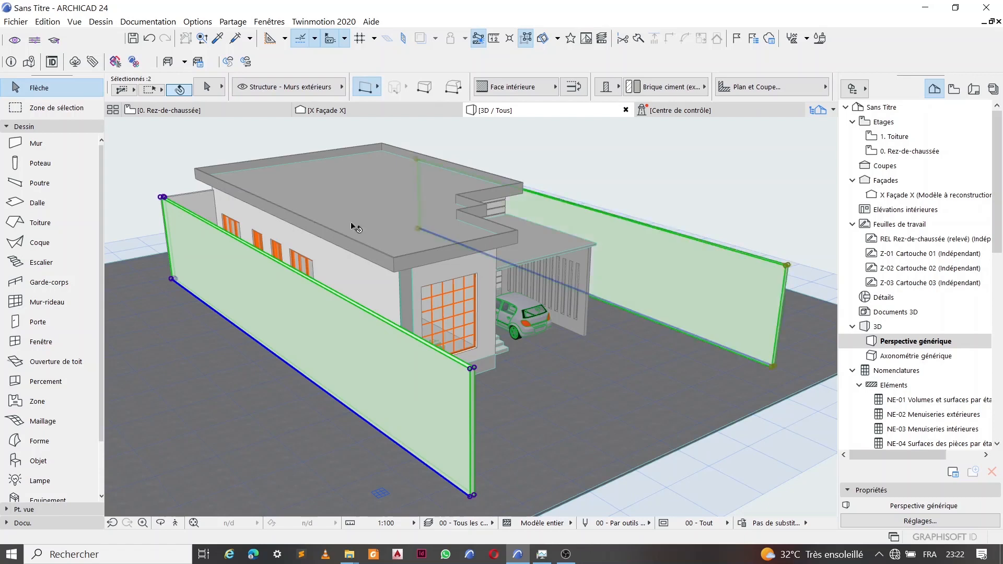
left_click(186, 202, "shift")
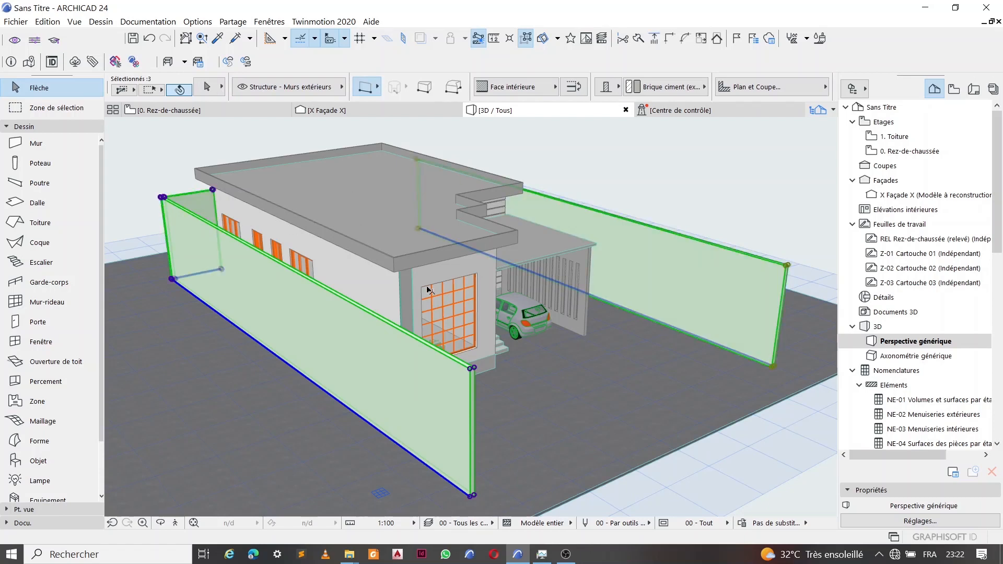
middle_click_drag(617, 291, 574, 272, "shift")
left_click(574, 274, "shift")
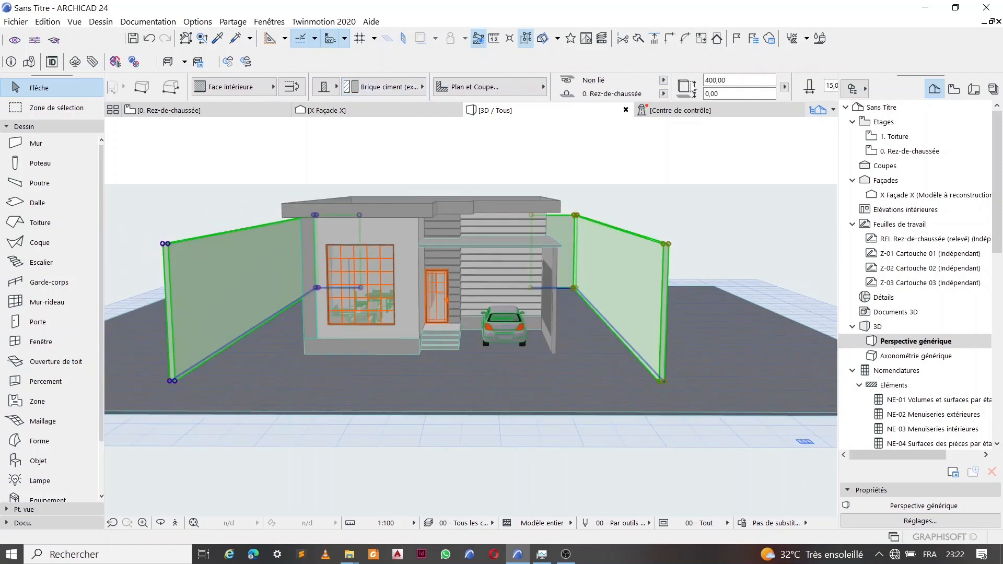
type("300")
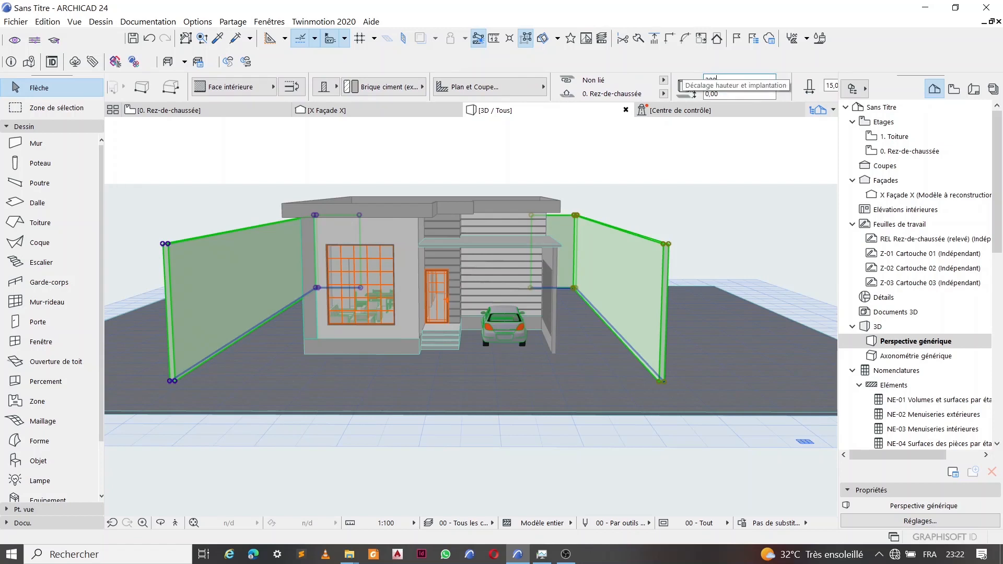
key("Return")
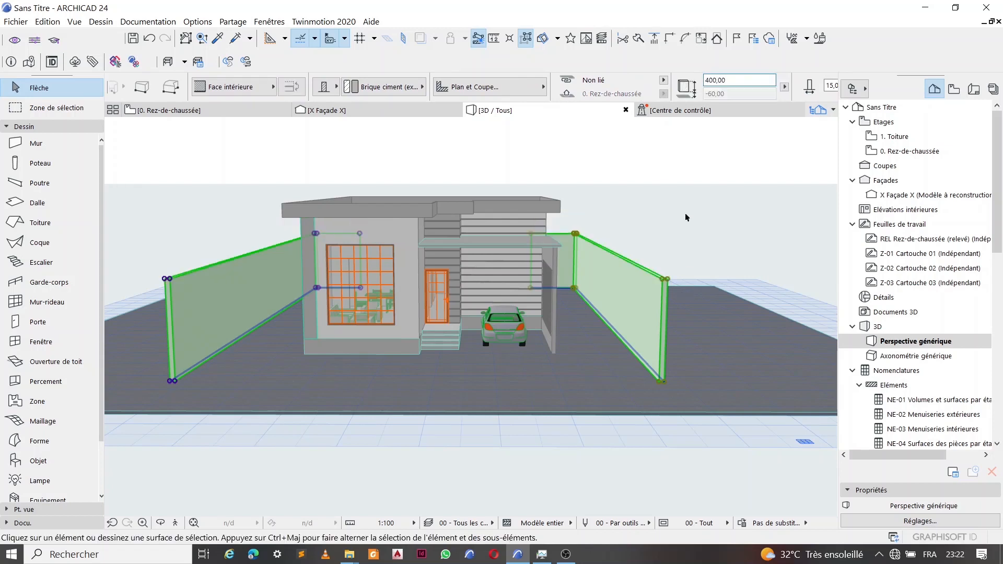
left_click(681, 228)
On the ground floor plan, set the Wall tool to height 10, base offset -60 and thickness 5
key("F2")
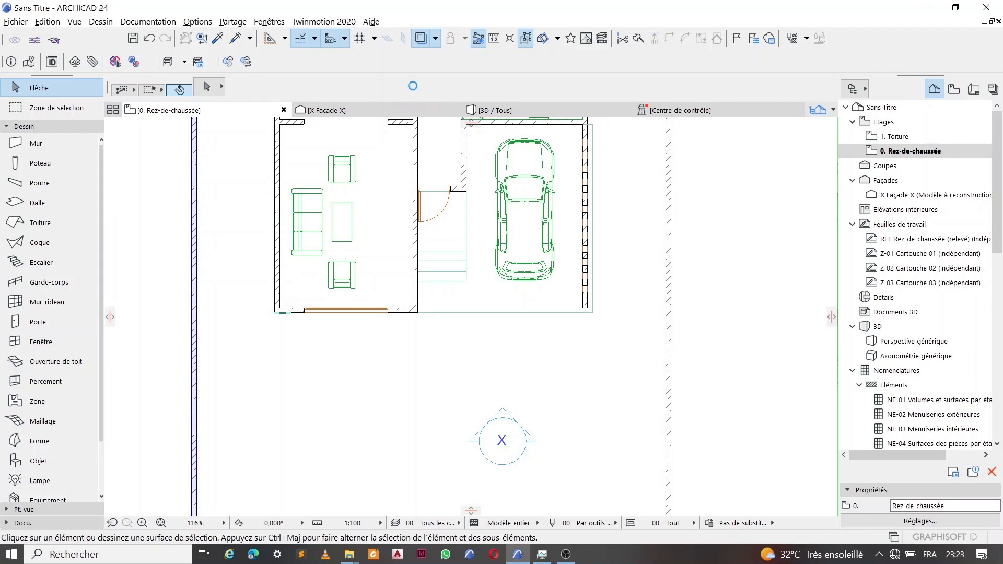
scroll(413, 86, "down", 5)
double_click(155, 80)
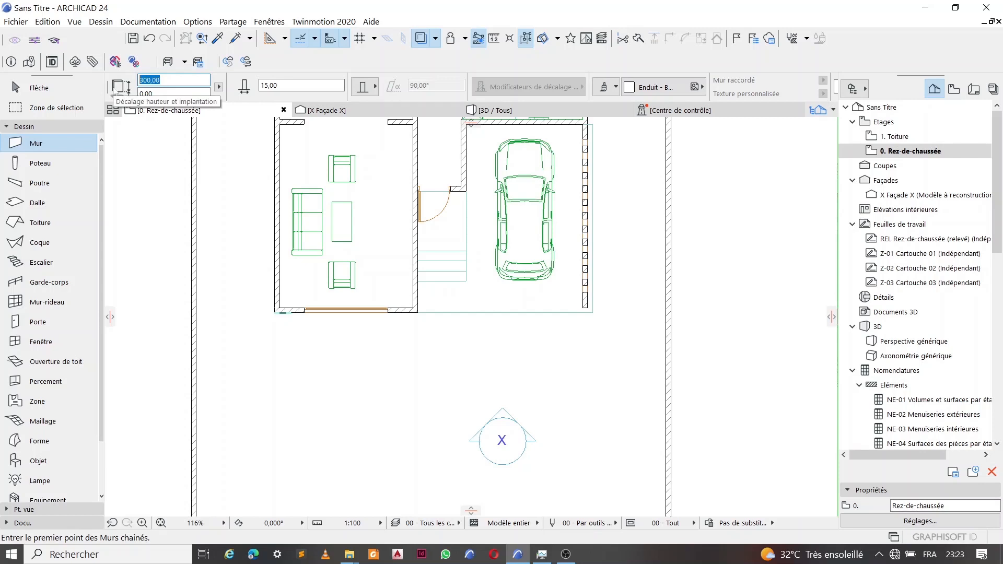
key("Tab")
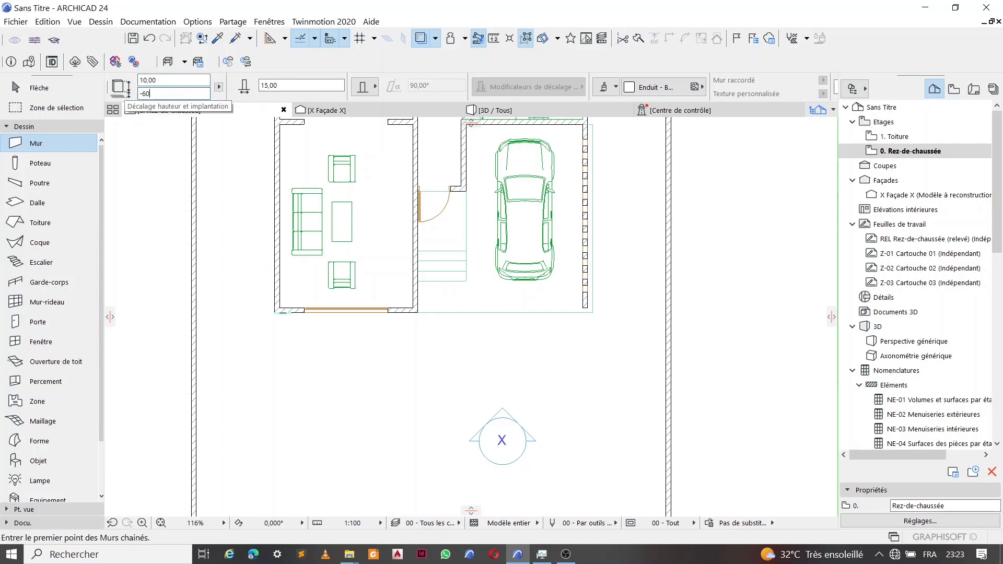
type("-60")
key("Tab")
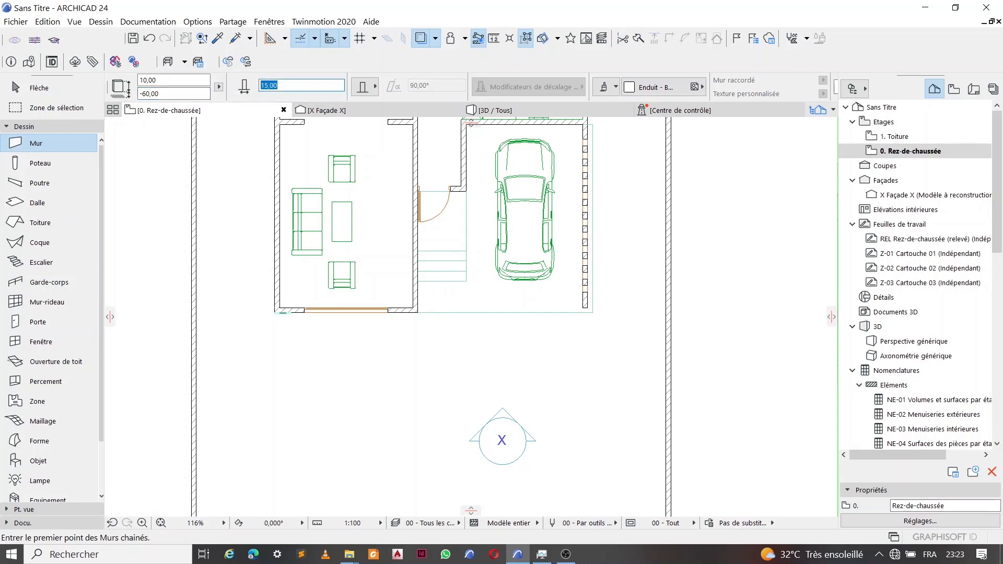
type("5")
key("Return")
Draw a thin chained wall from the living room's outer front corner forward, then across until aligned with the room's other front corner
scroll(281, 316, "up", 10)
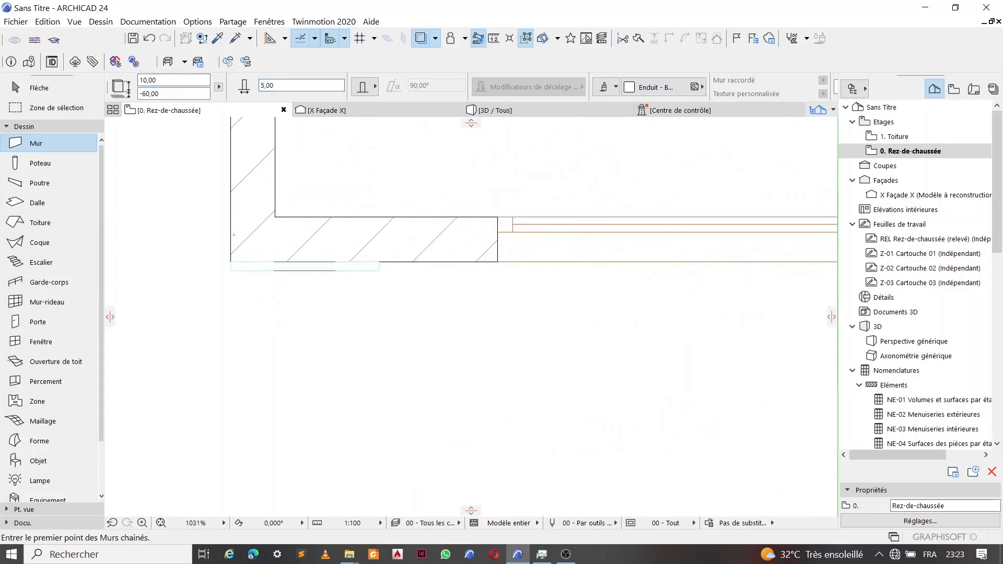
left_click(231, 261)
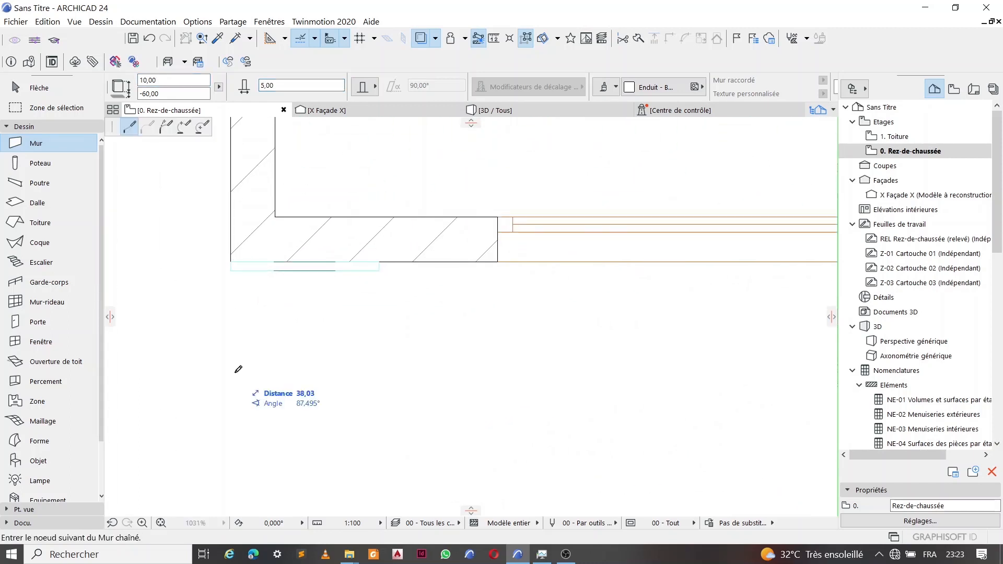
scroll(234, 358, "down", 9)
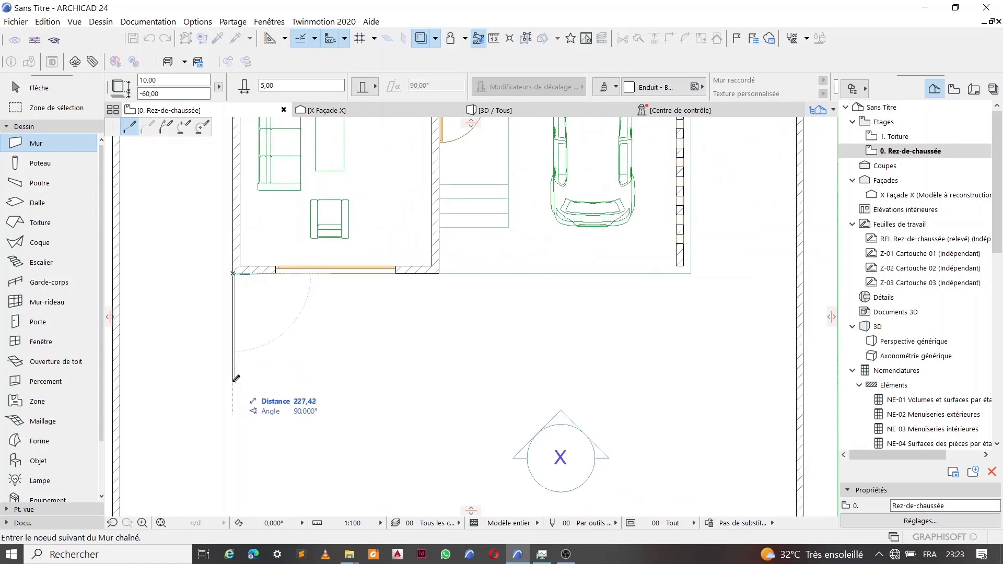
left_click(233, 393)
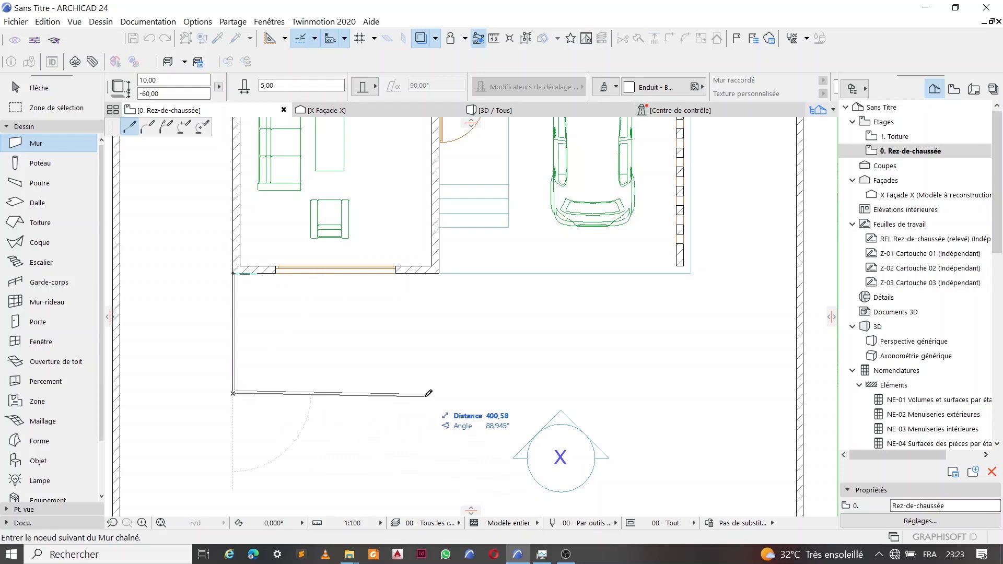
double_click(441, 271)
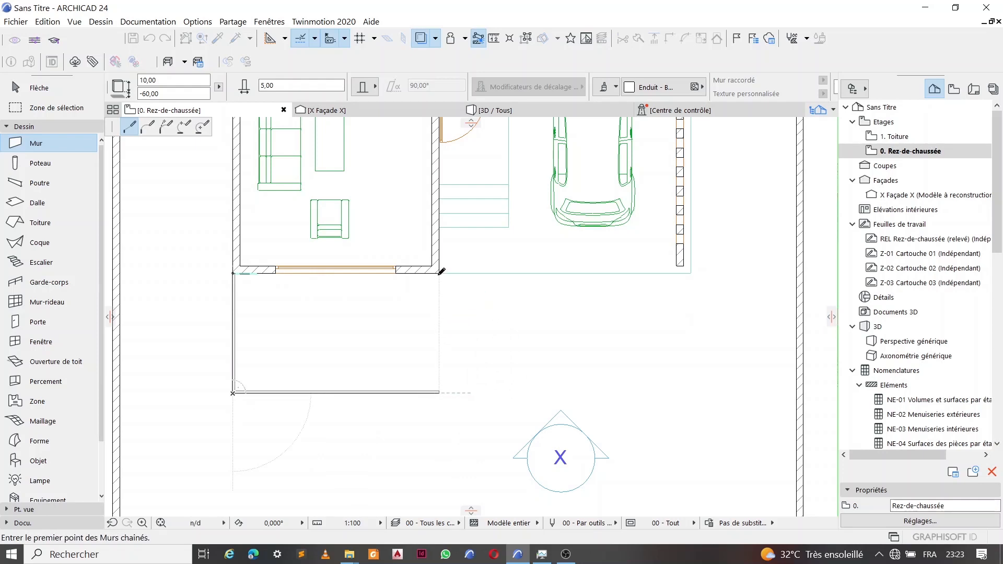
left_click(440, 271)
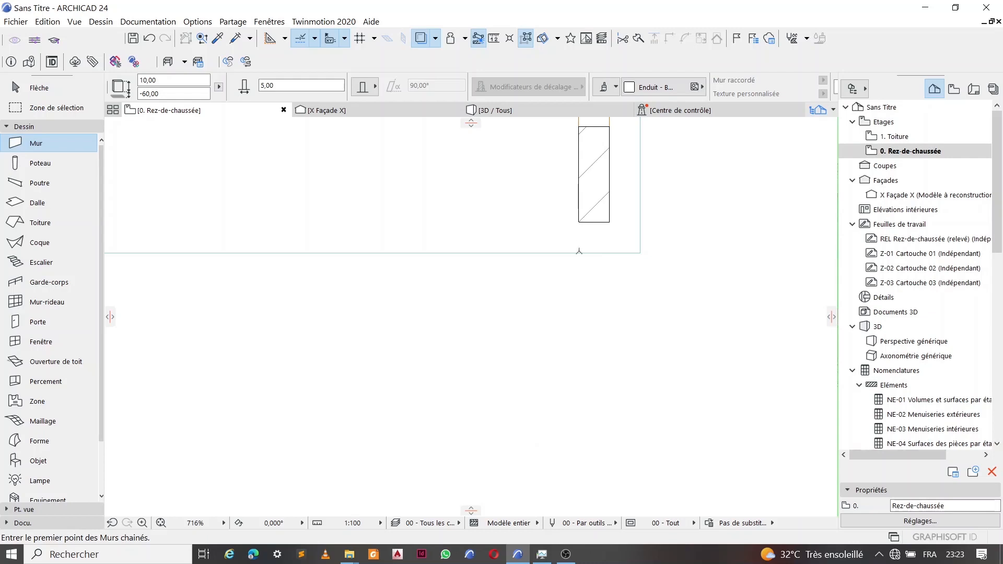
Draw a thin chained wall from the carport side wall's front corner, 250 forward, then across to the boundary wall beside it
left_click(589, 359)
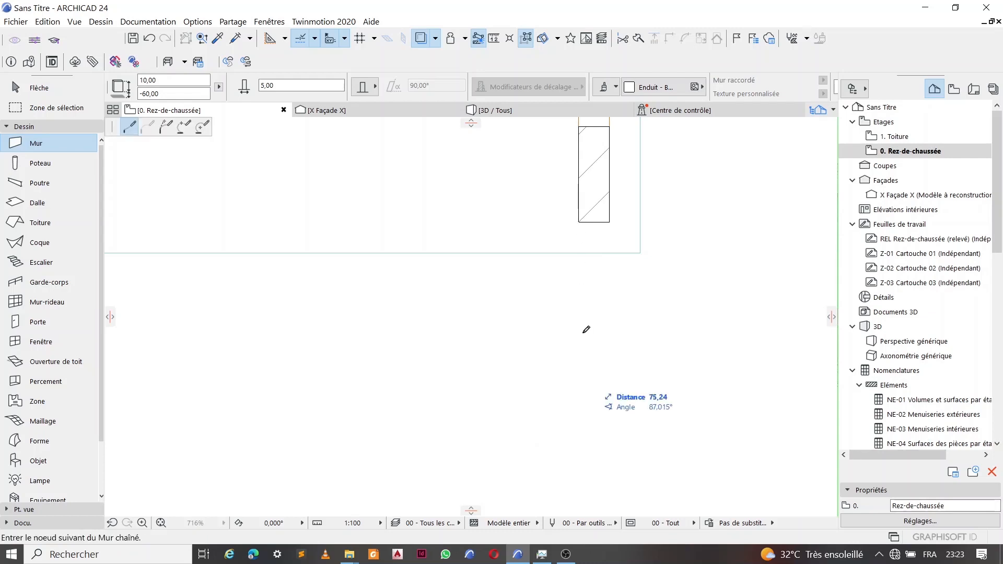
scroll(580, 298, "down", 5)
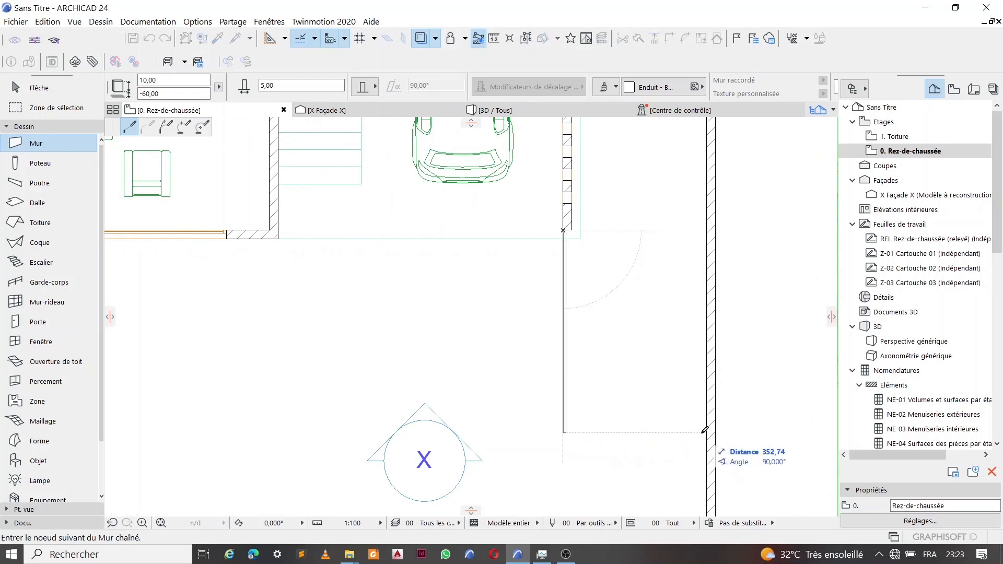
type("250")
key("Return")
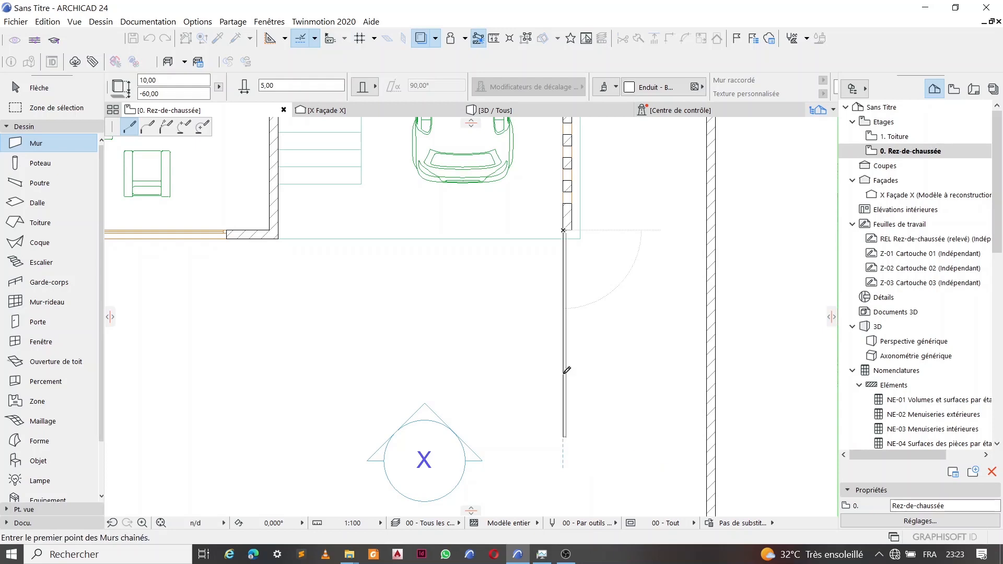
scroll(708, 374, "up", 2)
scroll(708, 375, "up", 2)
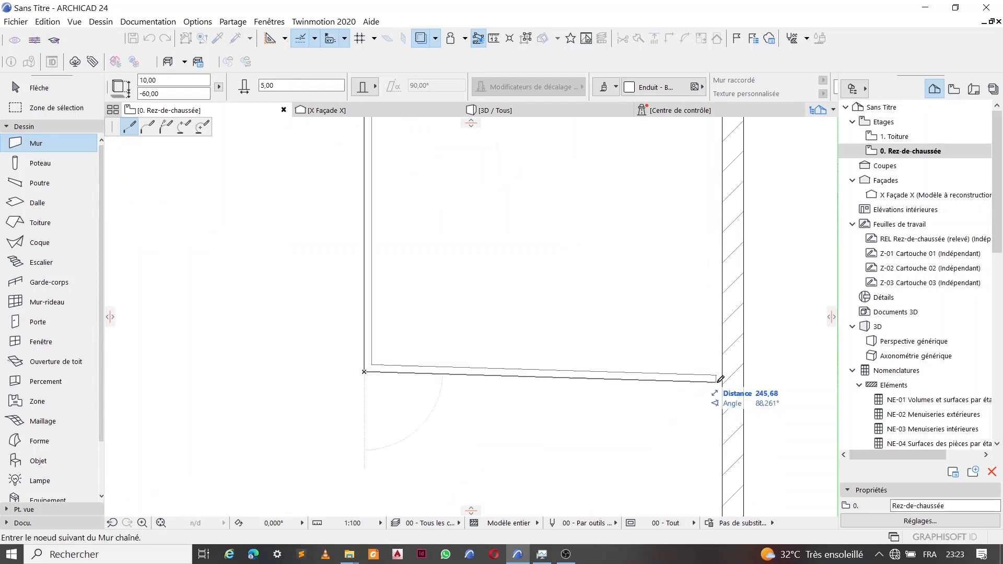
double_click(723, 370)
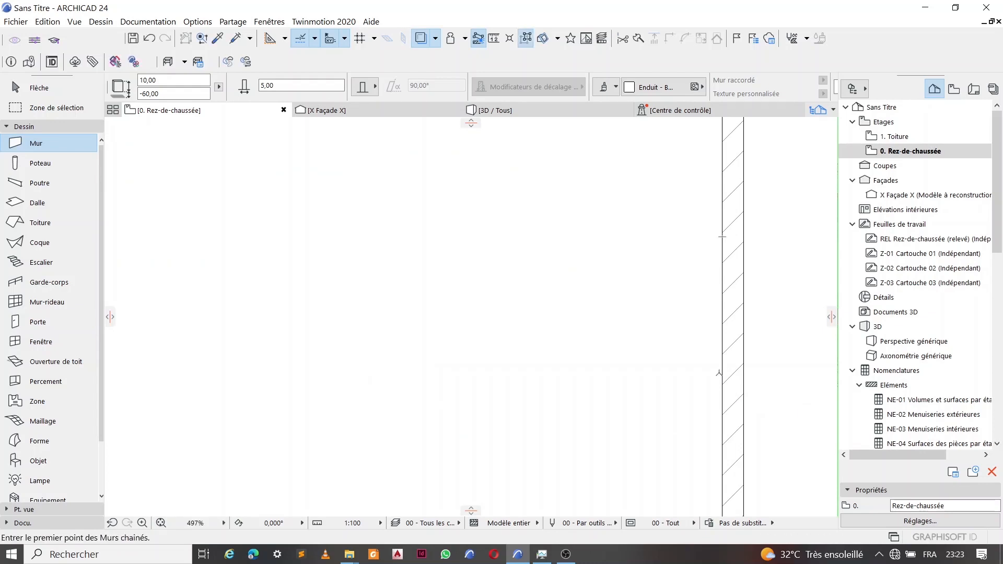
In the 3D view, select all four boundary walls, set their base offset to -60 and clear the selection
left_click(584, 109)
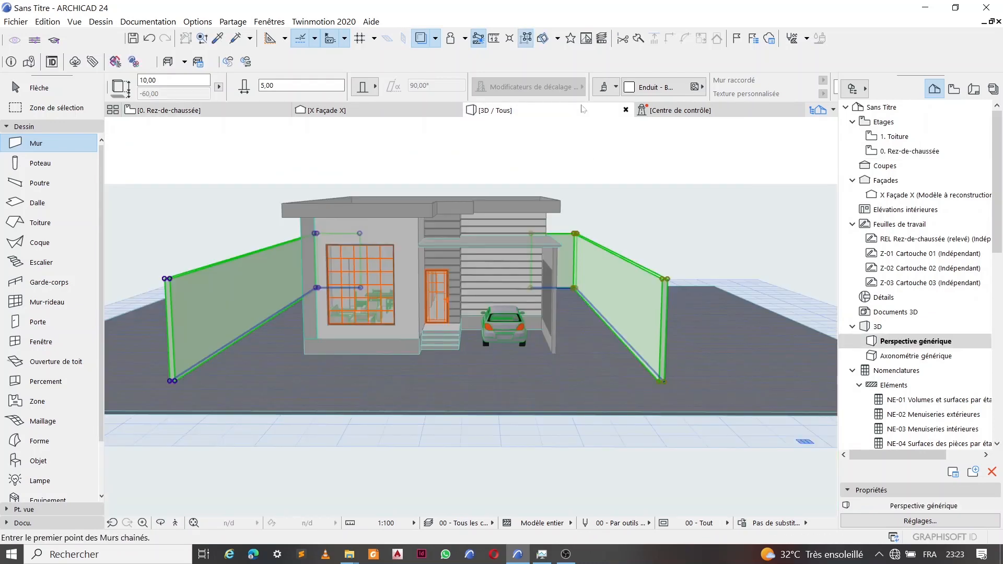
key("Escape")
middle_click_drag(631, 342, 568, 347, "shift")
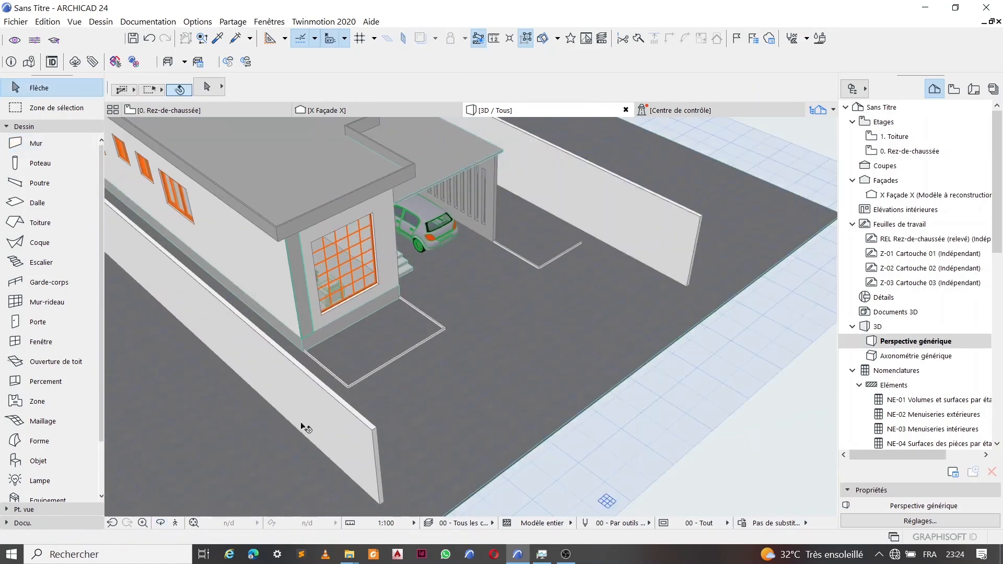
left_click(315, 416, "shift")
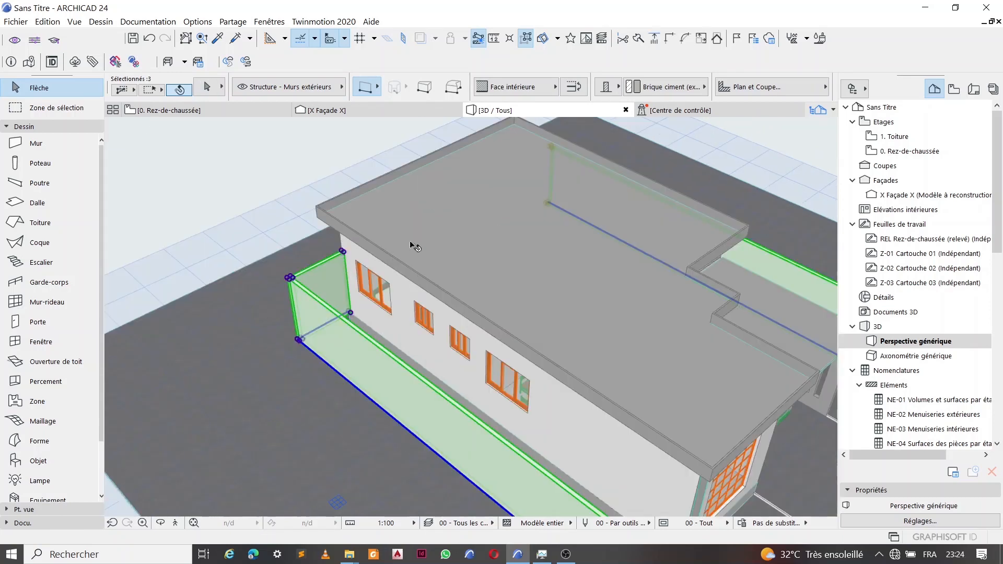
middle_click_drag(588, 216, 606, 309, "shift")
left_click(613, 313, "shift")
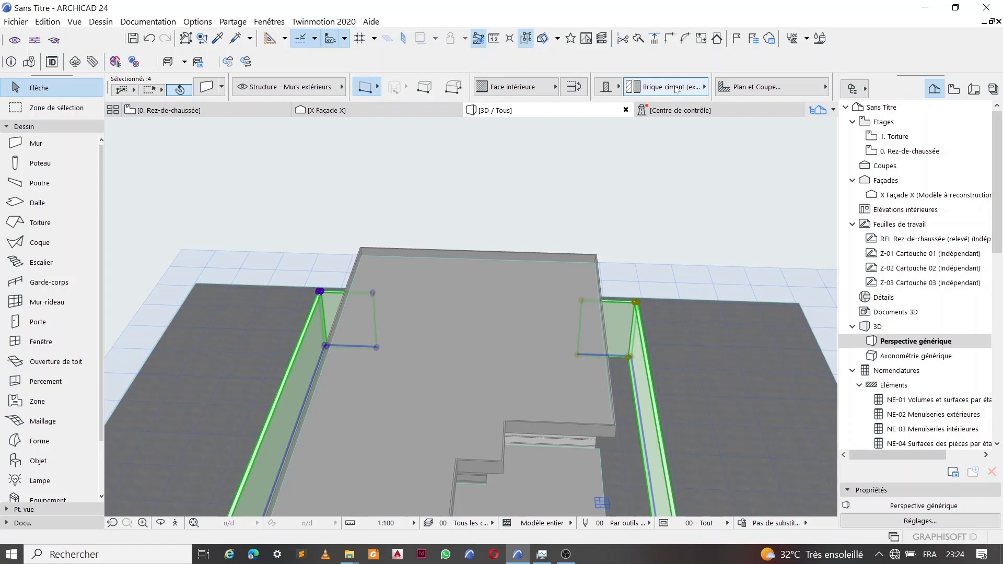
scroll(677, 87, "down", 1)
scroll(678, 88, "down", 4)
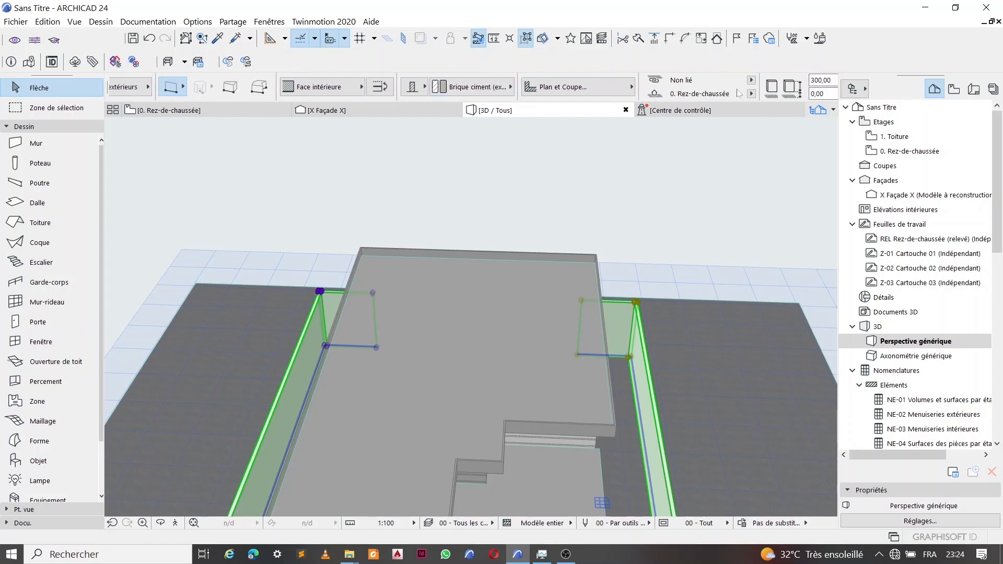
double_click(722, 94)
type("-")
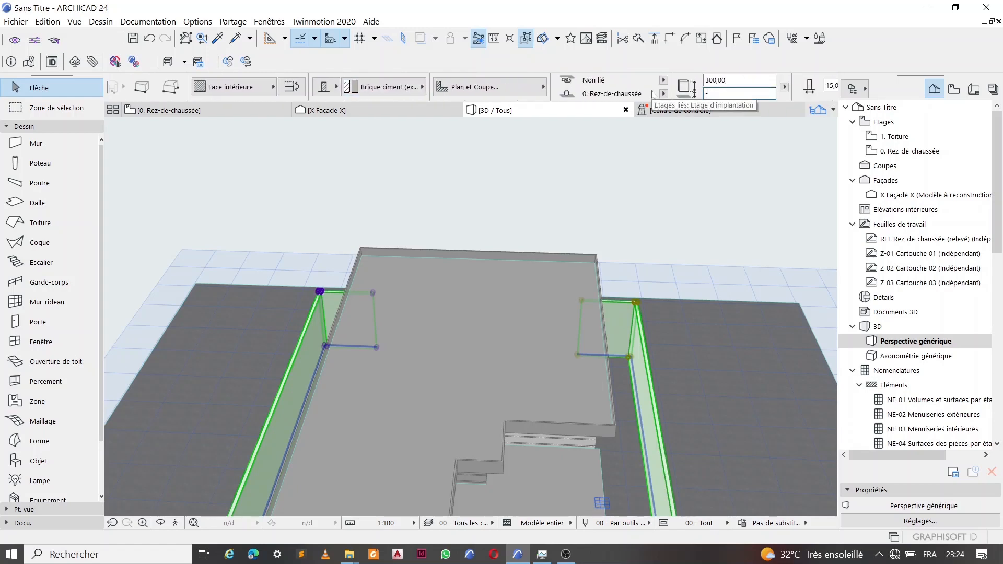
type("60")
key("Return")
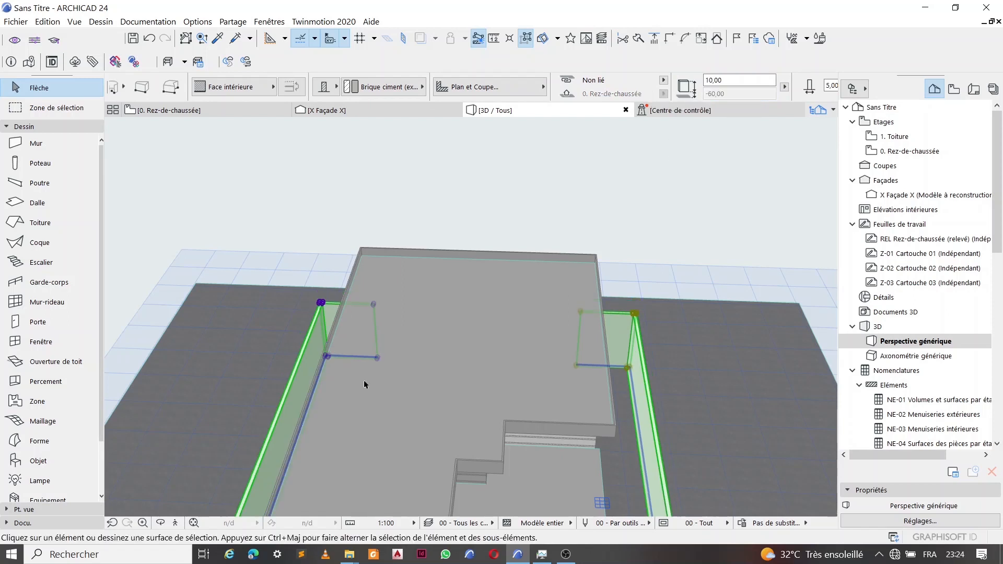
key("Escape")
Set the Slab tool's surfaces to Env. - Herbe verte and its geometry method to rectangular
left_click(160, 523)
left_click_drag(385, 362, 467, 321)
scroll(391, 409, "up", 3)
key("Escape")
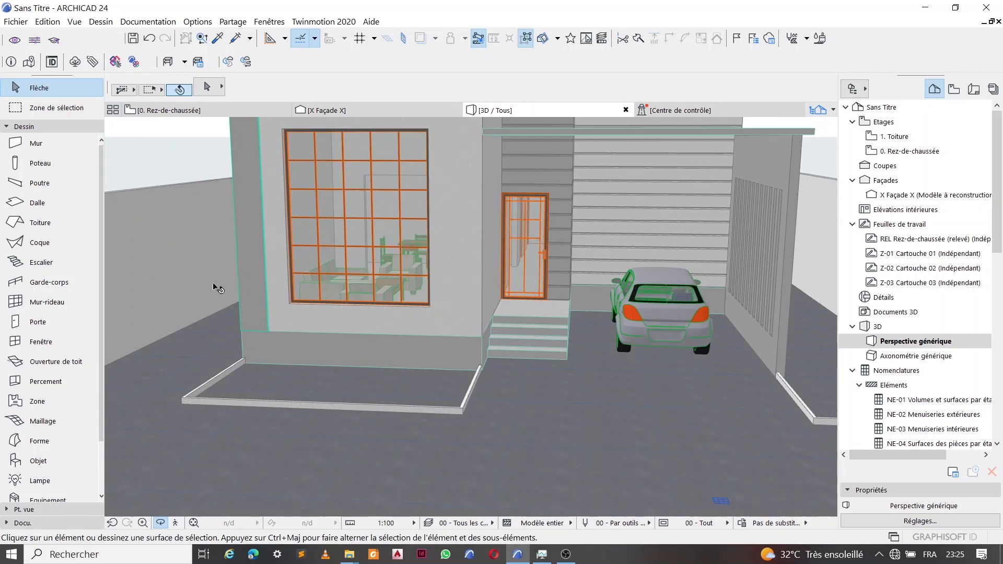
double_click(46, 204)
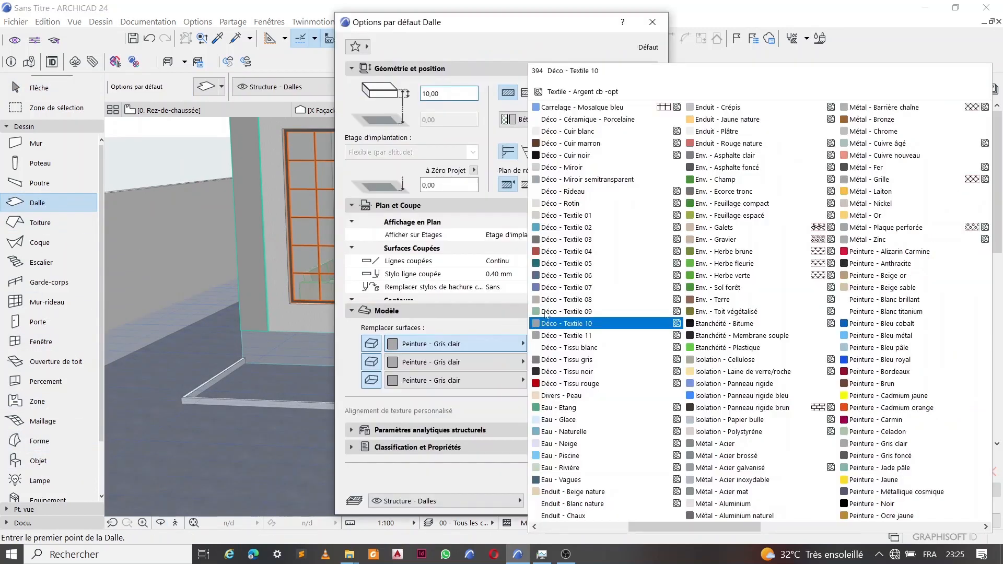
left_click(729, 275)
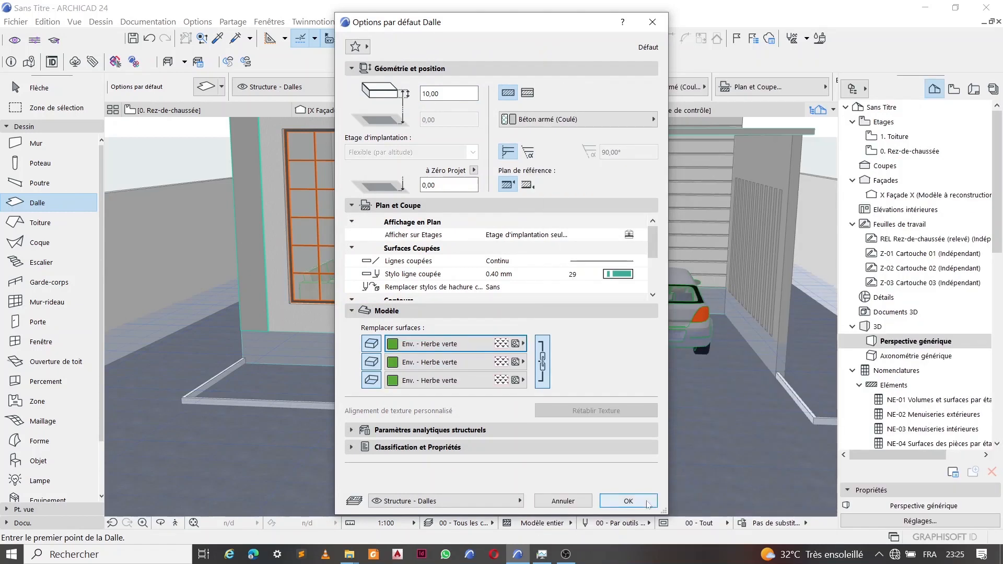
left_click(629, 501)
left_click(395, 87)
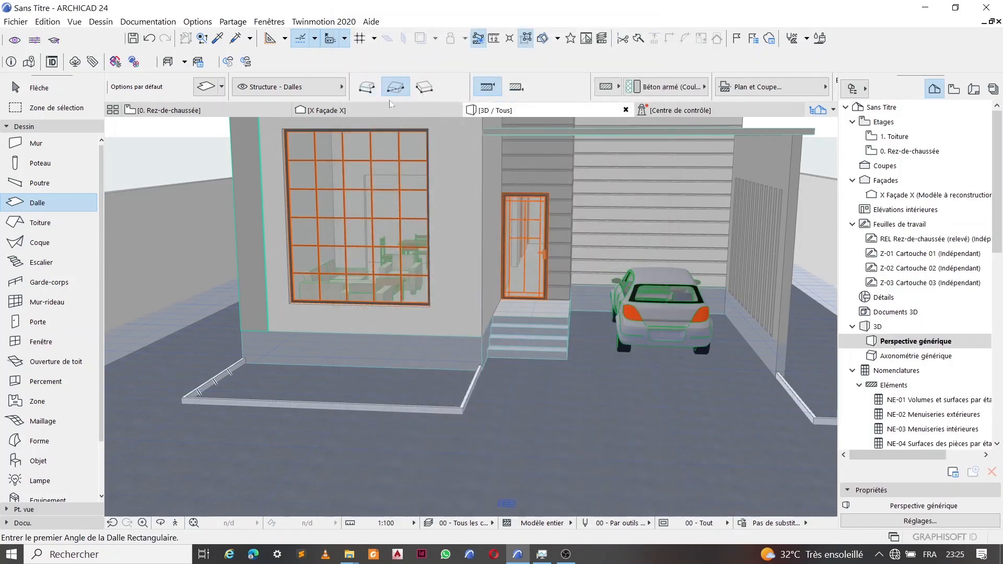
Draw a rectangular grass slab filling the low border in front of the living room window, from rear corner to opposite front corner
scroll(282, 338, "up", 5)
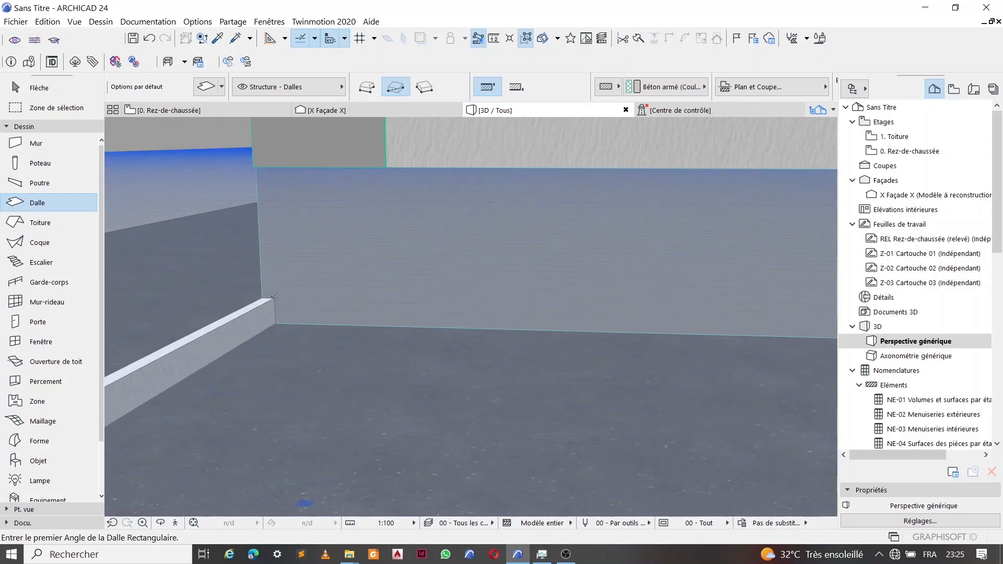
left_click(272, 297)
scroll(614, 312, "down", 5)
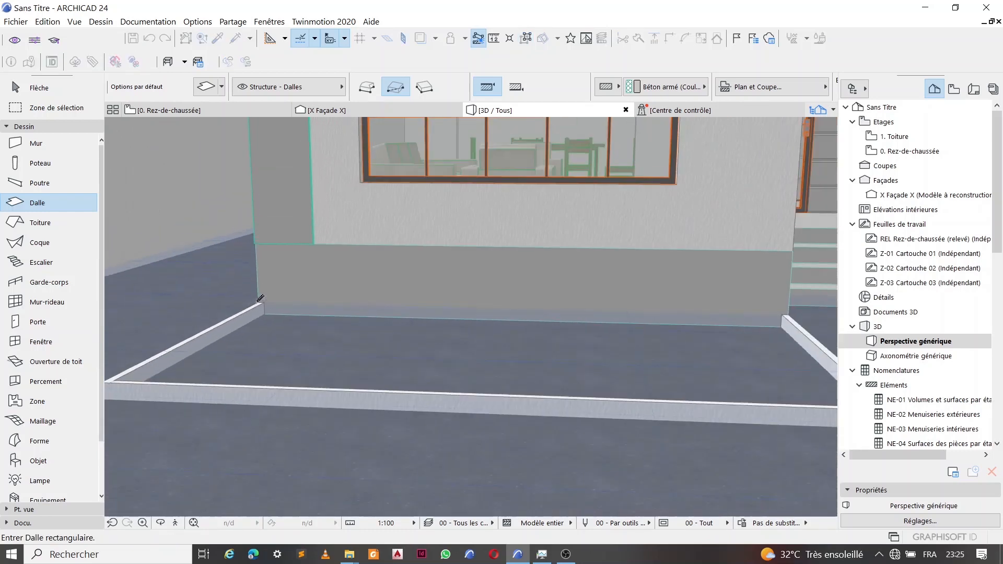
scroll(613, 312, "up", 3)
left_click(591, 365)
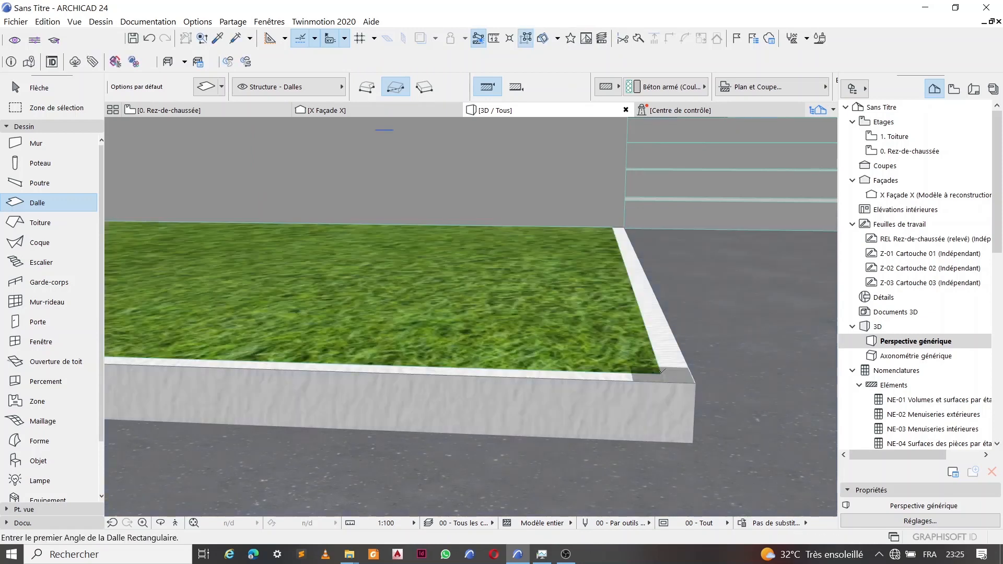
scroll(507, 365, "down", 5)
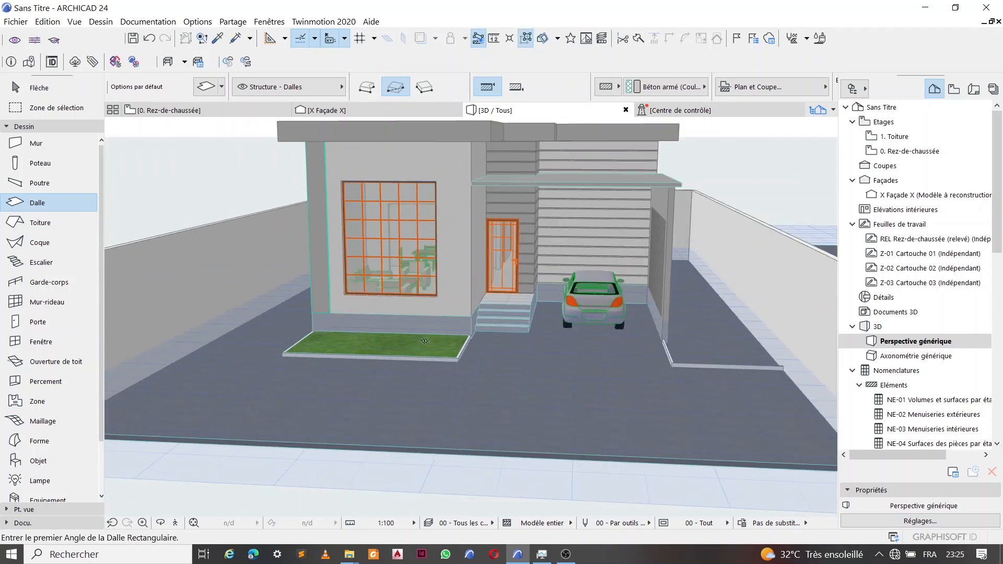
Draw a rectangular grass slab between the carport side wall and the boundary wall, from the low border's front corner to the rear wall
scroll(774, 348, "up", 5)
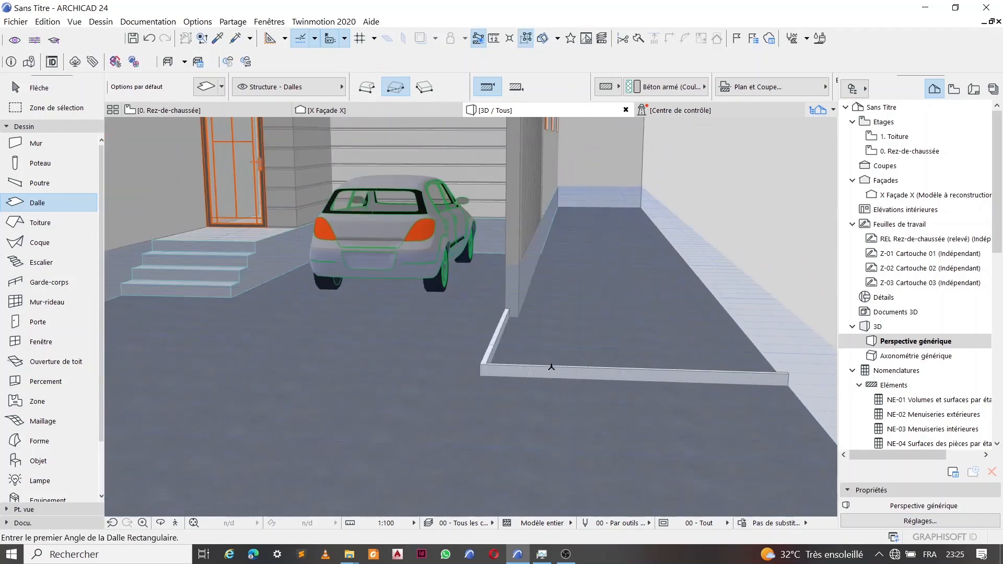
scroll(514, 368, "up", 3)
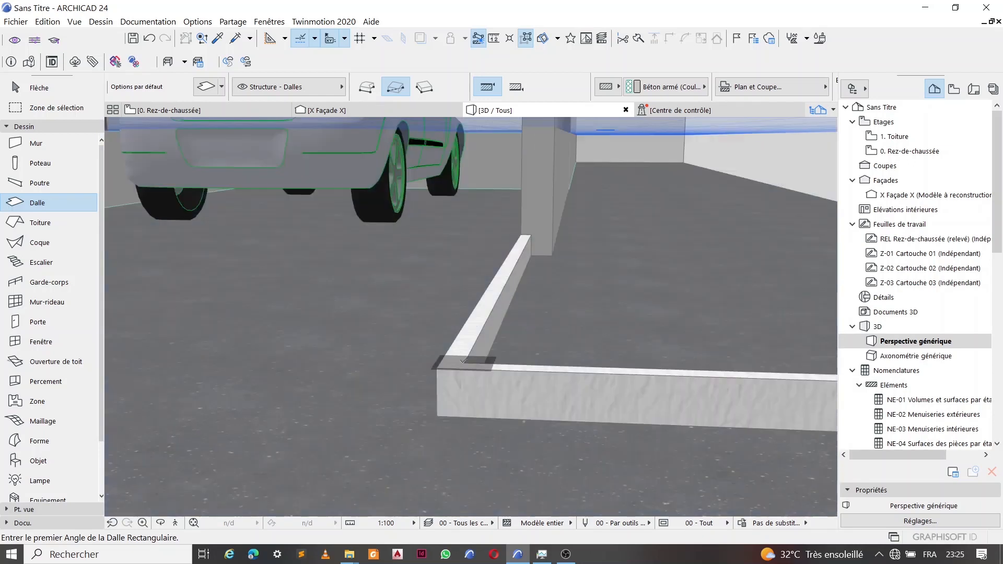
left_click(450, 377)
scroll(522, 314, "down", 5)
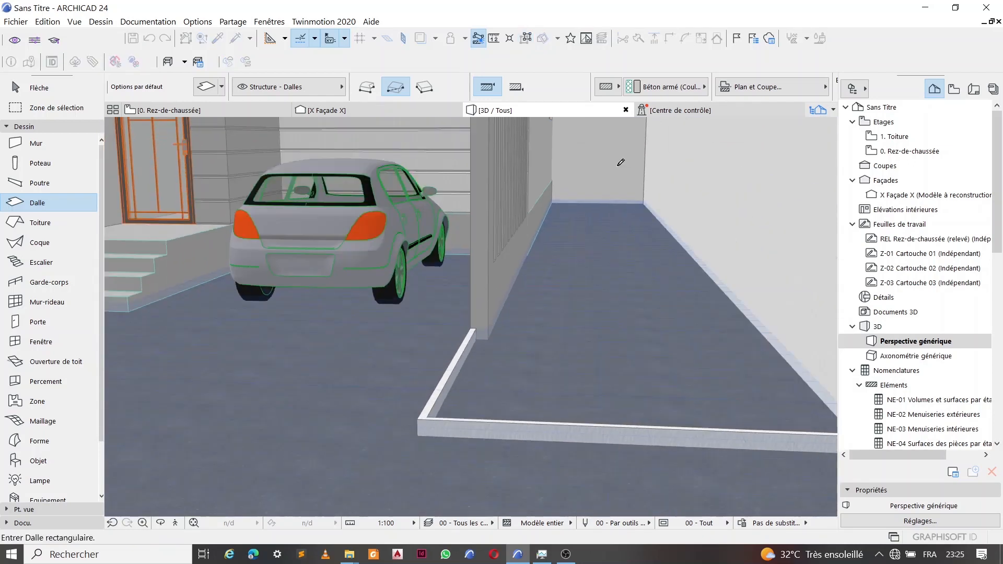
scroll(652, 345, "up", 8)
left_click(652, 345)
middle_click_drag(721, 280, 695, 265, "shift")
scroll(695, 265, "down", 10)
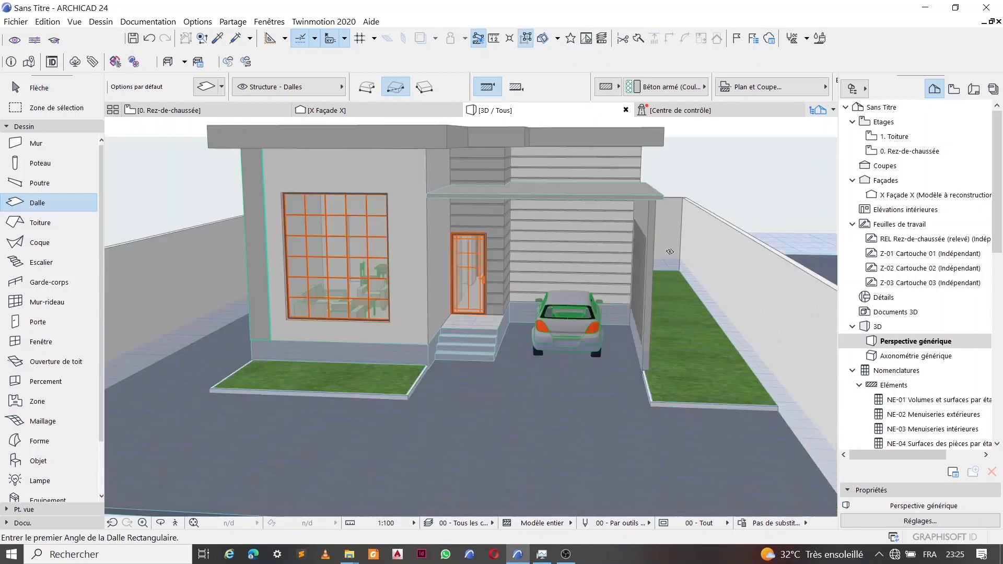
key("Escape")
Set the Slab tool's default surfaces to Appareillage - Pierre ronde
scroll(557, 381, "up", 5)
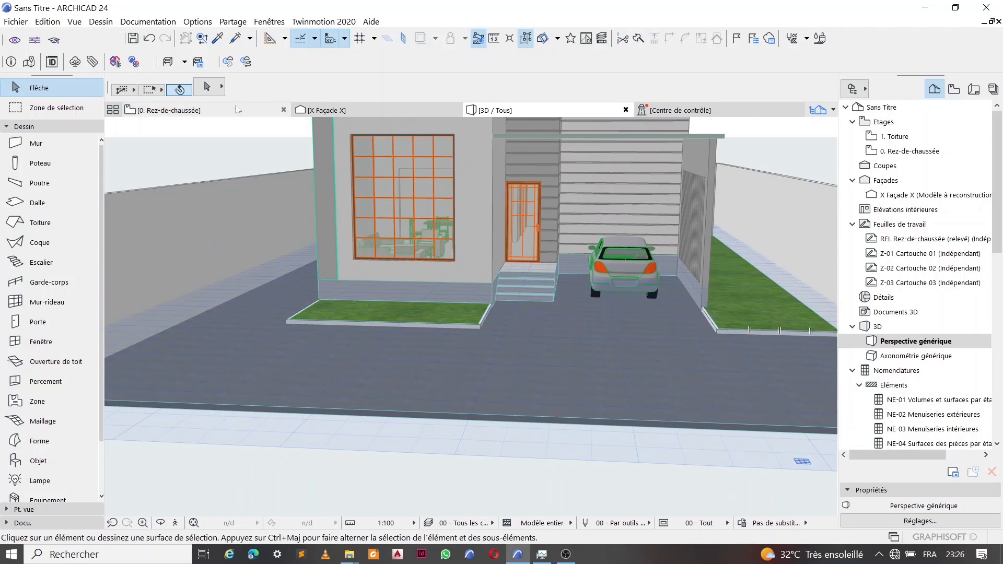
scroll(418, 294, "up", 2)
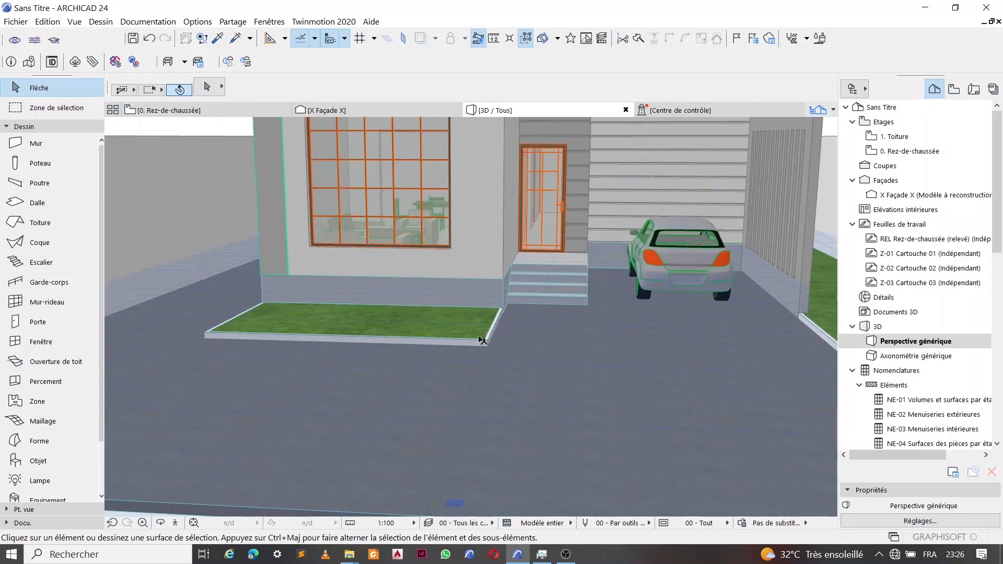
scroll(482, 340, "up", 2)
left_click(493, 320)
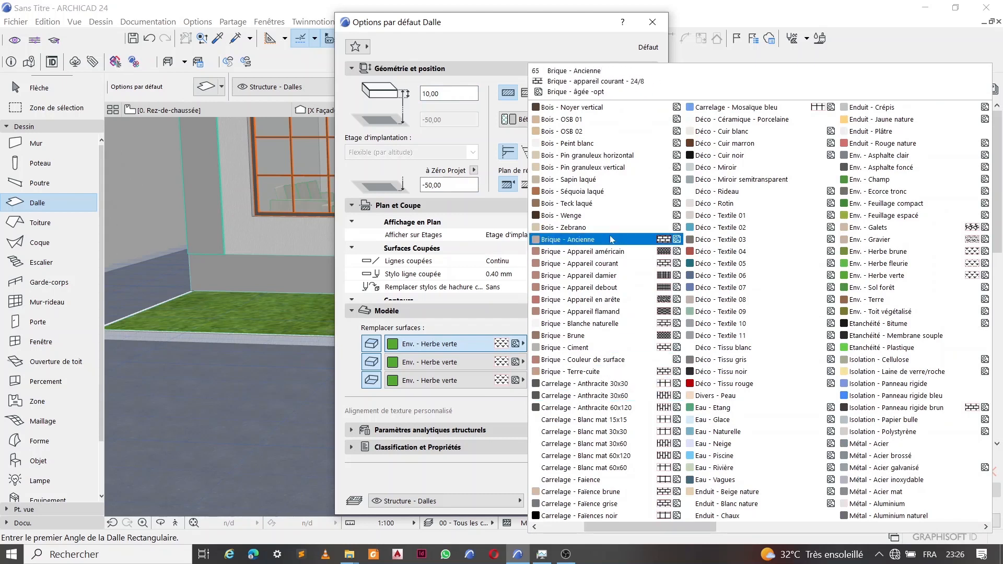
scroll(613, 240, "up", 1)
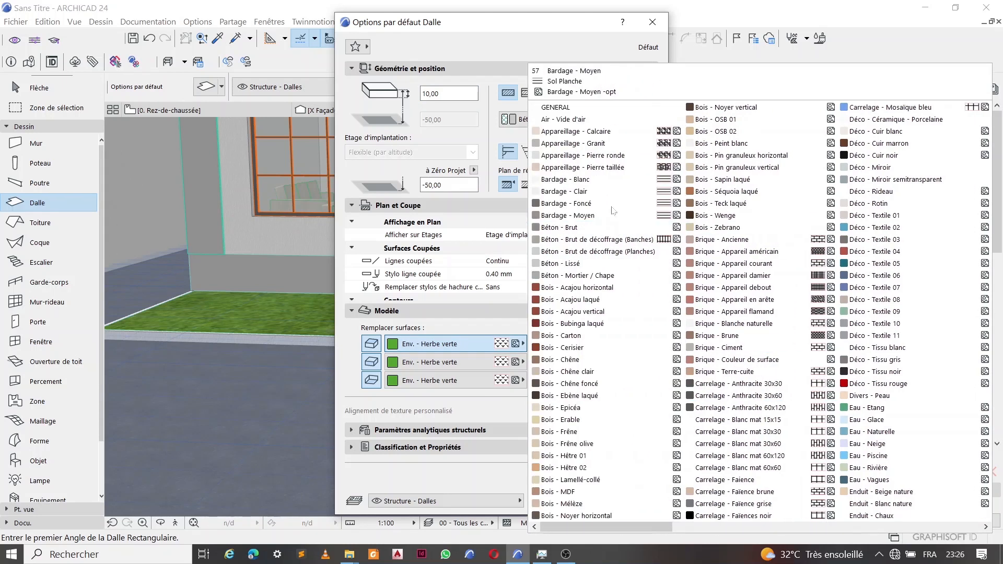
left_click(600, 156)
left_click(625, 500)
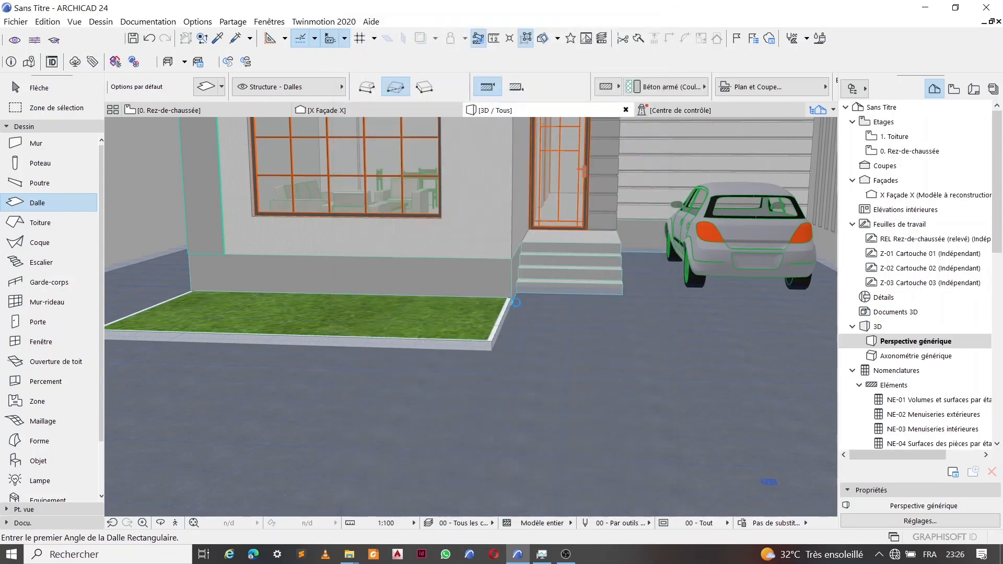
Draw an oriented rectangular slab 145 wide from the base of the entrance steps forward to the ground's front edge
scroll(625, 298, "up", 5)
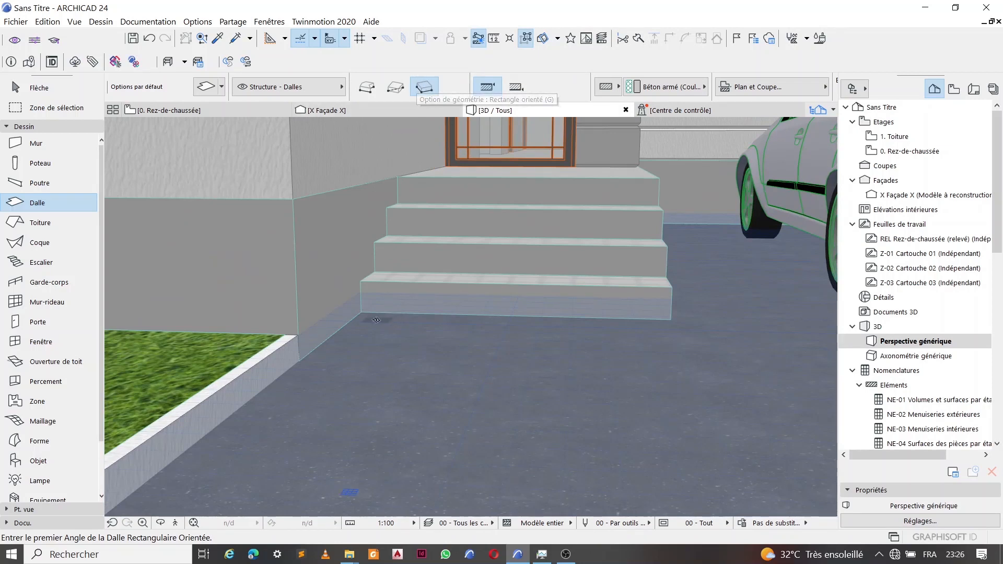
left_click(361, 312)
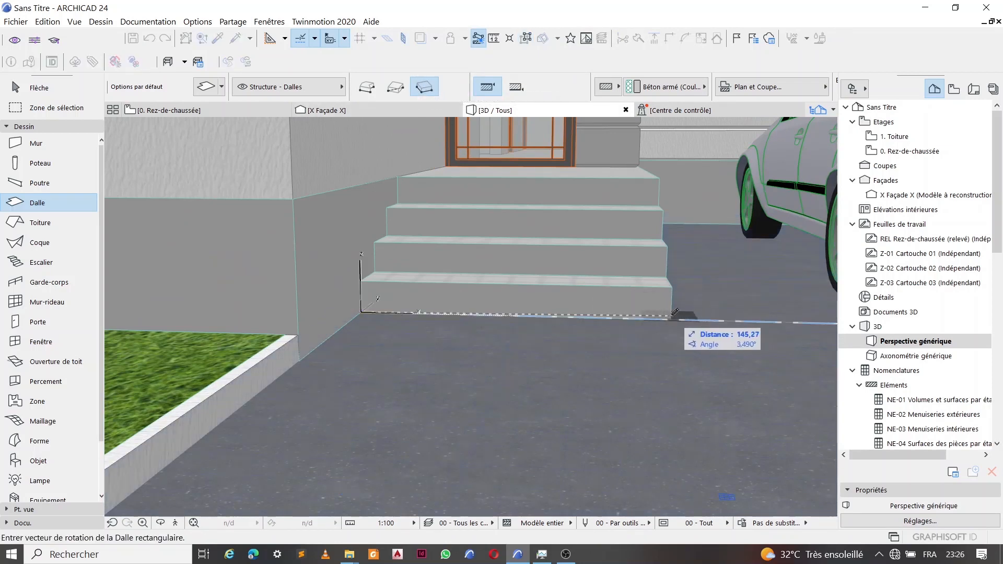
key("shift")
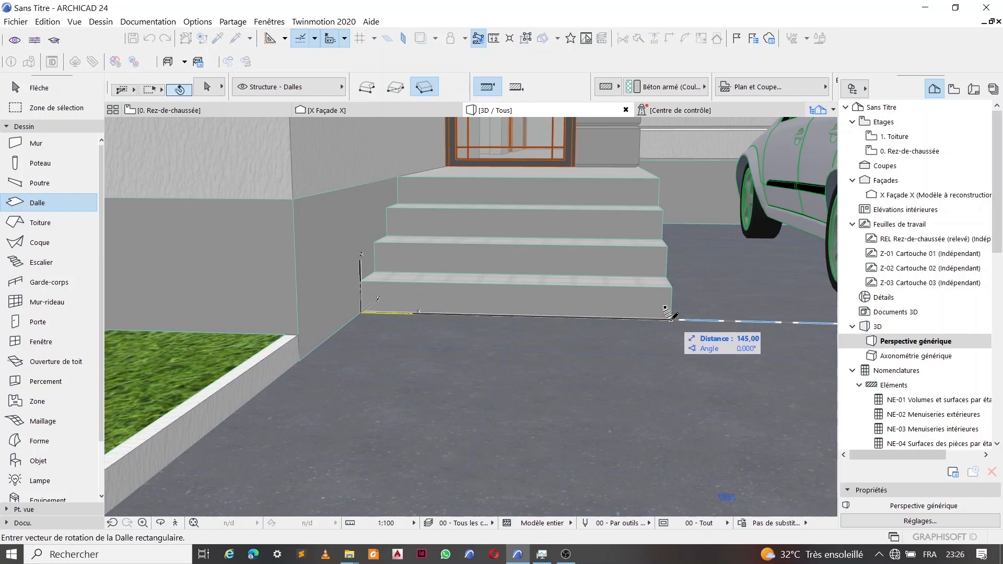
left_click(672, 320, "shift")
scroll(605, 313, "down", 5)
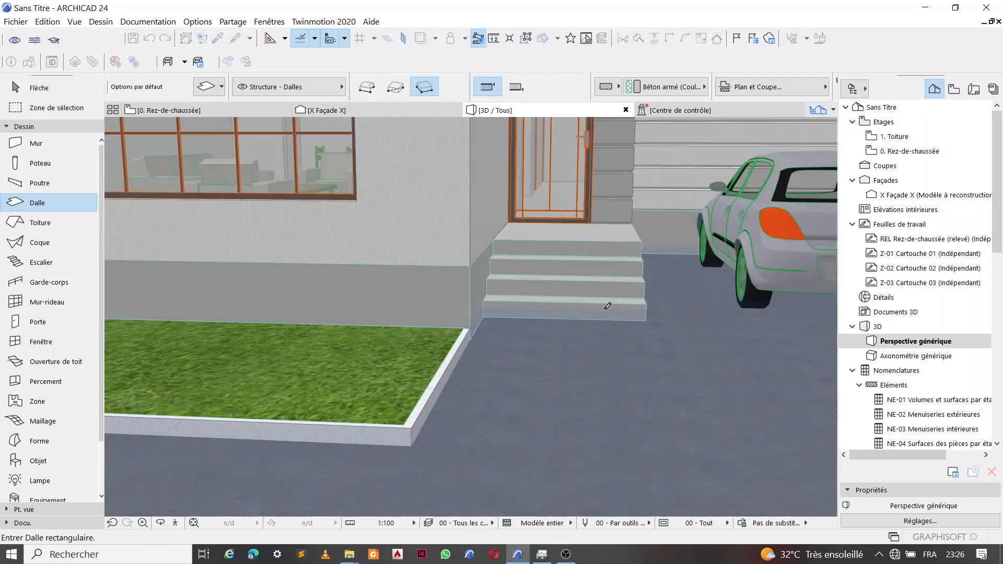
scroll(570, 308, "down", 3)
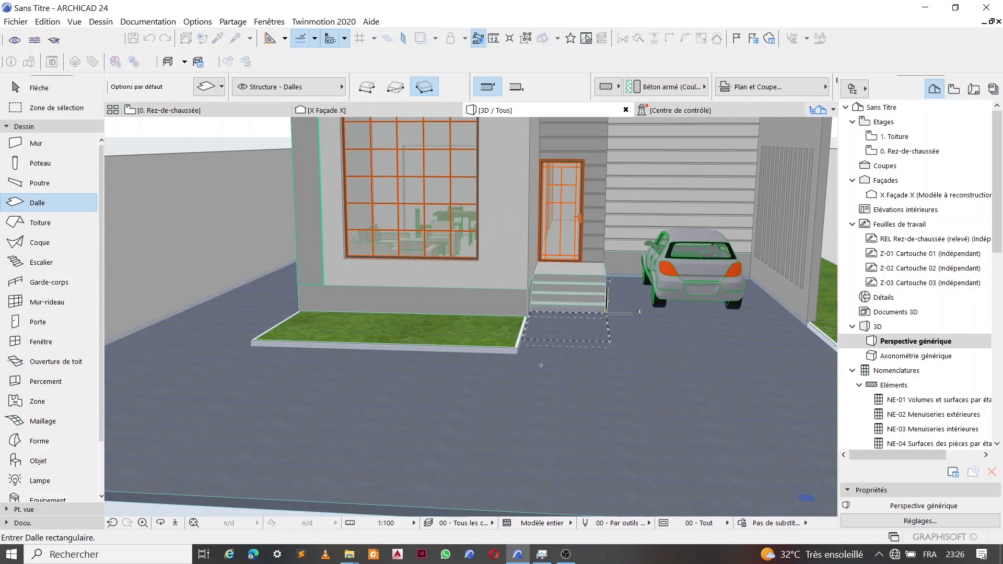
scroll(541, 365, "down", 2)
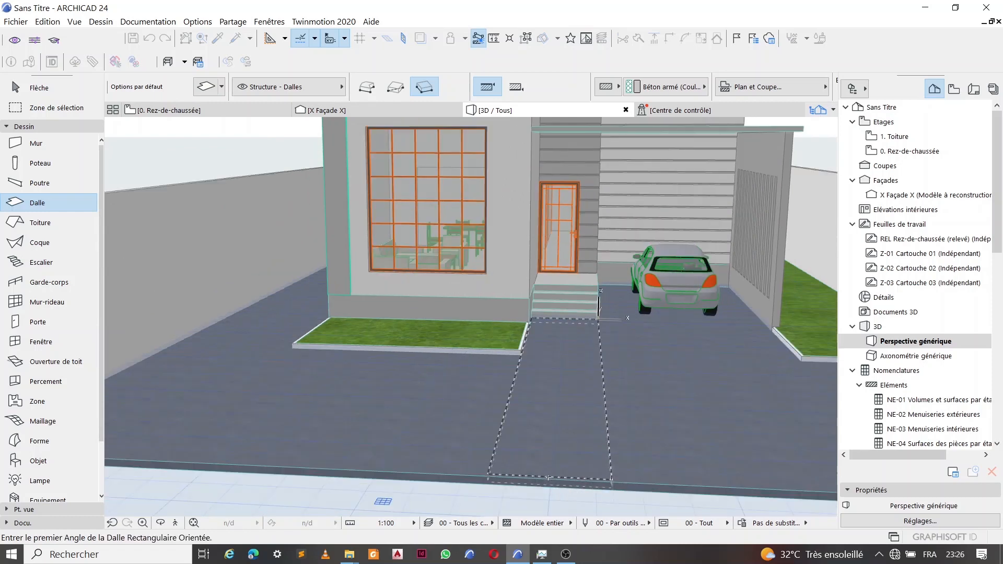
Finish the stone path slab with its far end at the ground's front edge
left_click(547, 478)
key("Escape")
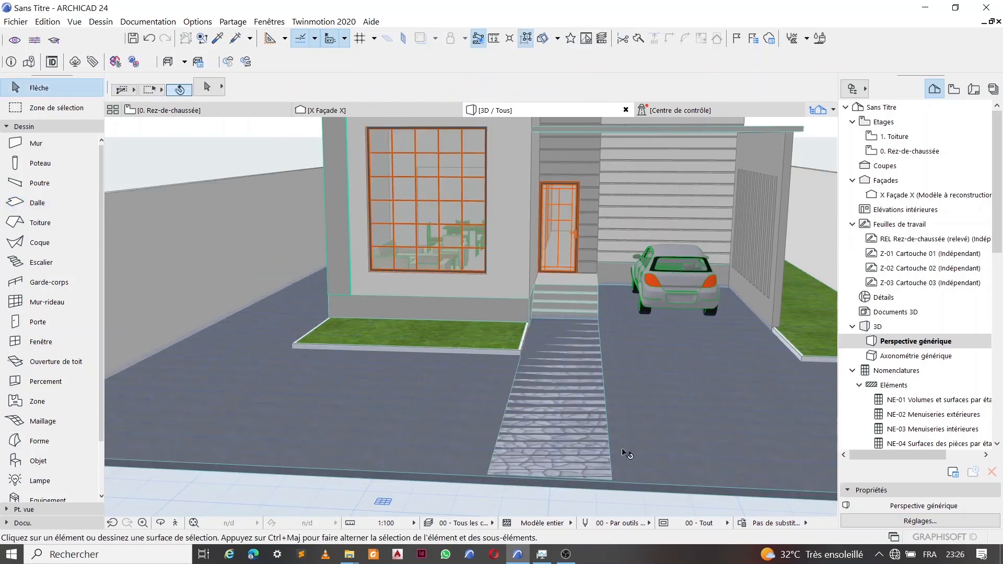
On the ground-floor plan, cut a rectangular opening in the ground slab along the stone path, from the entrance steps to the front edge
left_click(205, 112)
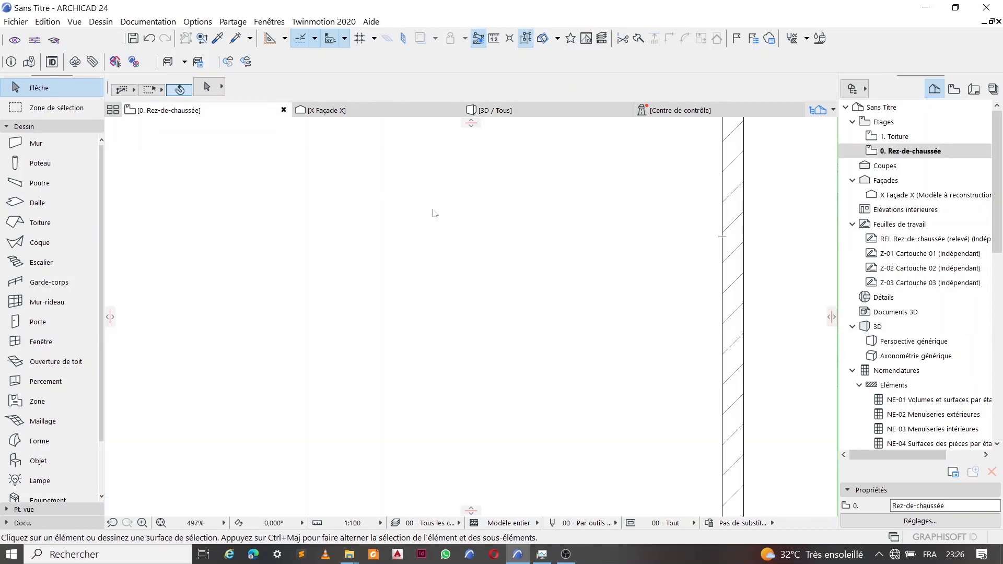
scroll(497, 233, "down", 10)
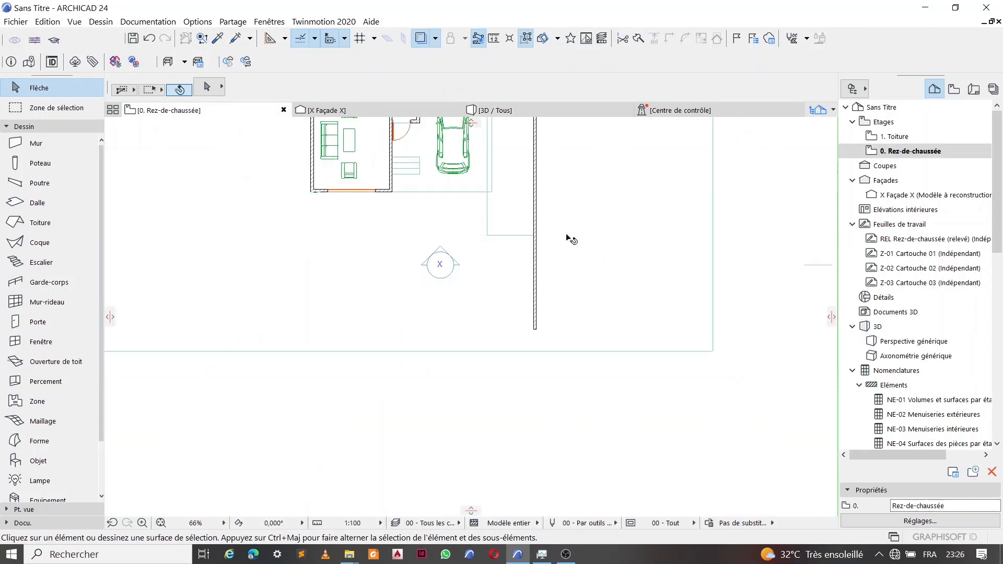
scroll(468, 219, "up", 3)
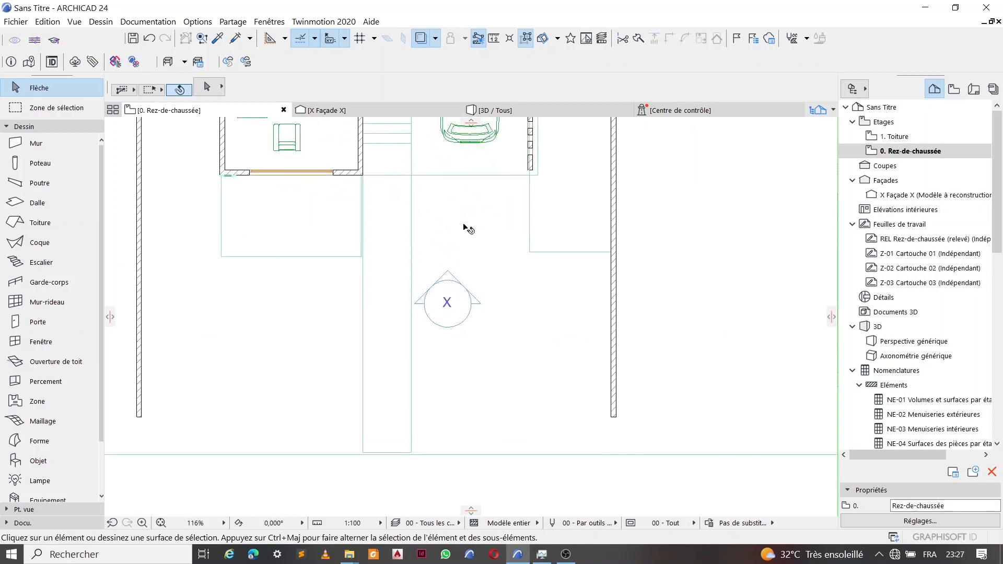
left_click(453, 210)
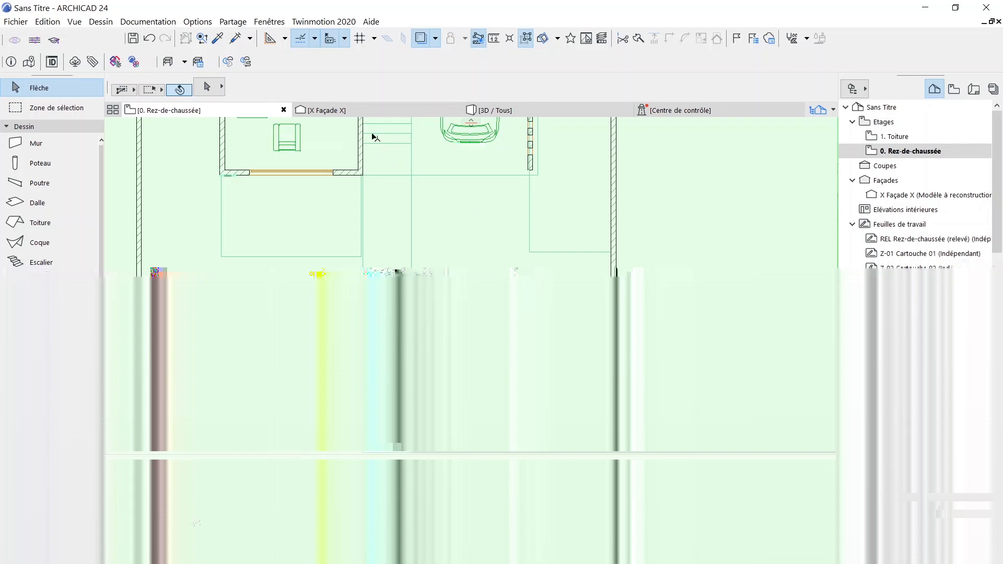
scroll(371, 143, "up", 6)
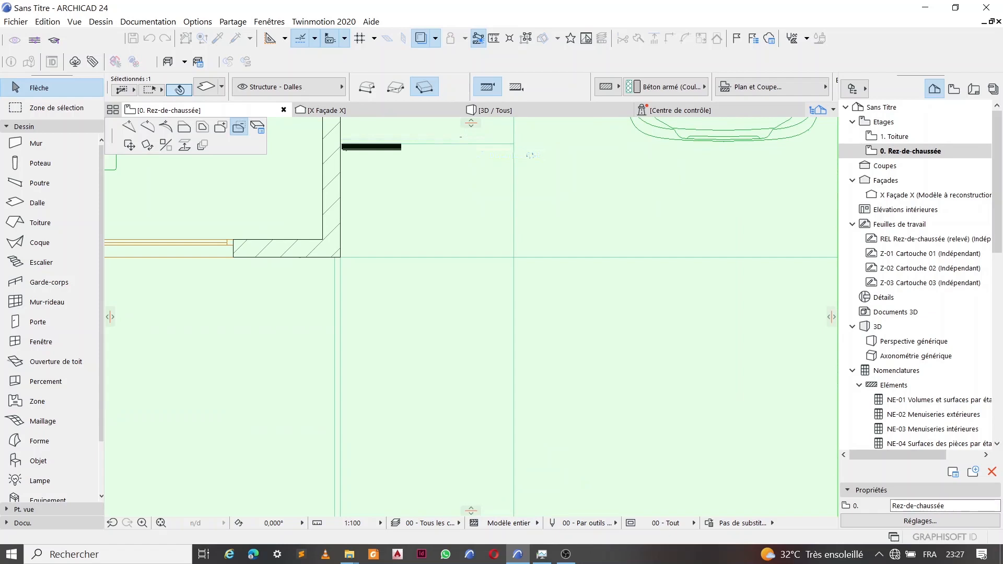
scroll(464, 132, "down", 1)
scroll(460, 136, "down", 6)
left_click(426, 138)
left_click(474, 450)
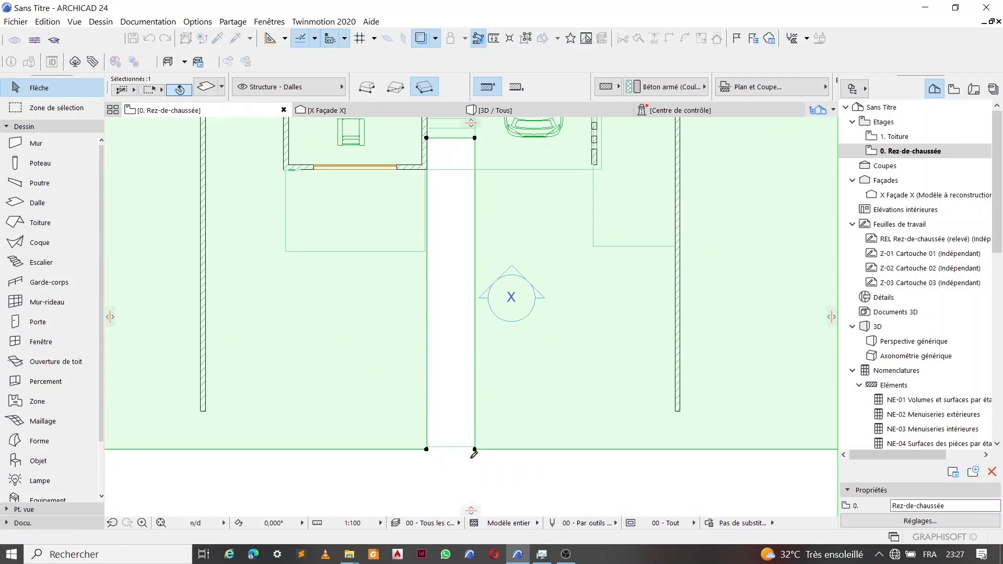
Examine the stone path, grass areas and house front from several angles in the 3D perspective
left_click(510, 111)
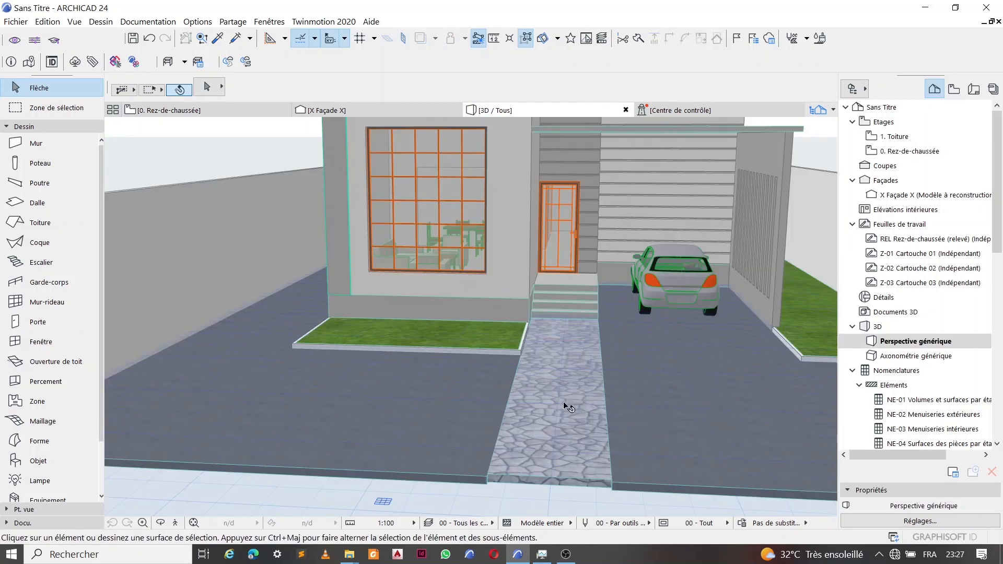
left_click(162, 520)
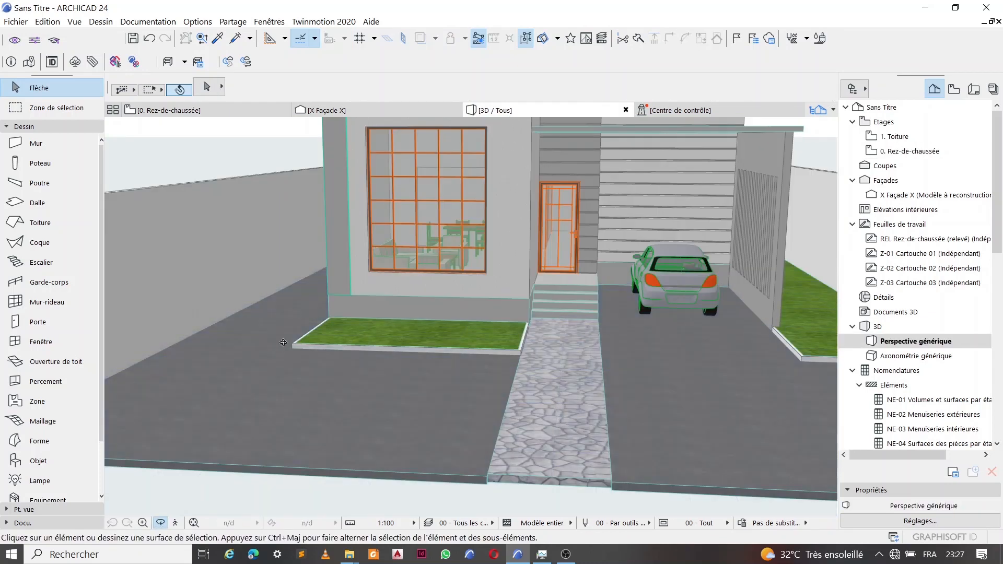
scroll(283, 343, "down", 4)
left_click_drag(285, 343, 595, 341)
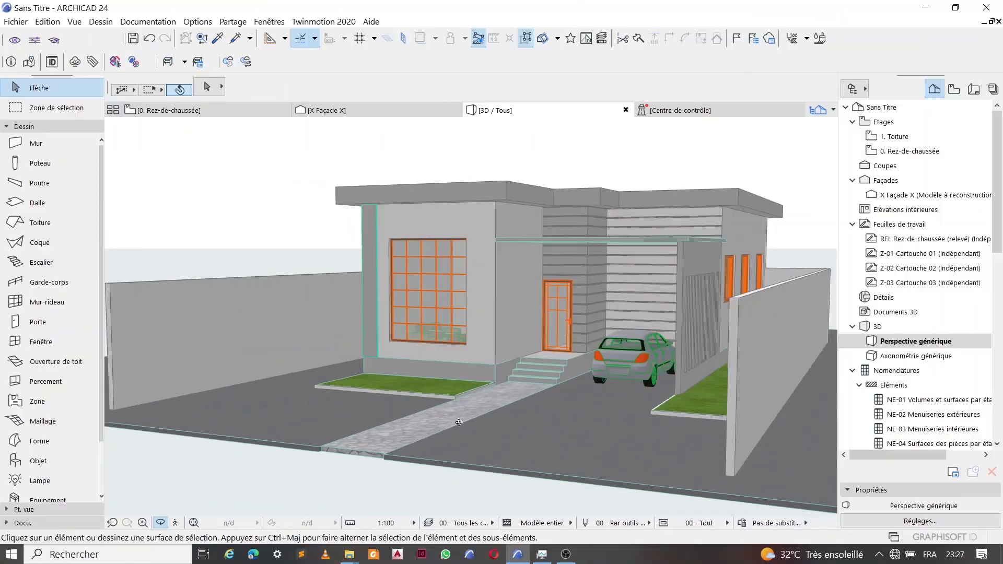
left_click_drag(528, 445, 507, 444)
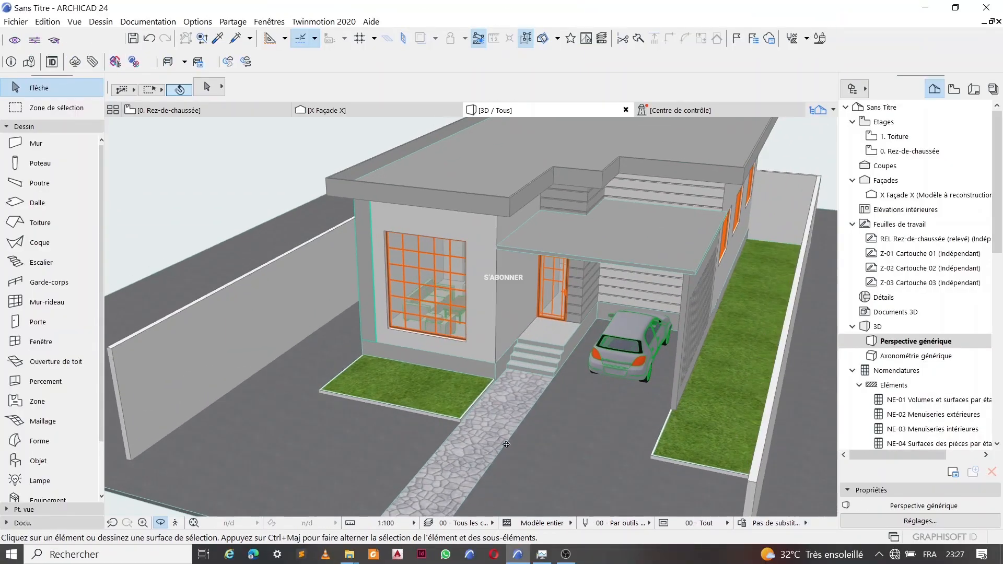
left_click_drag(563, 379, 457, 343)
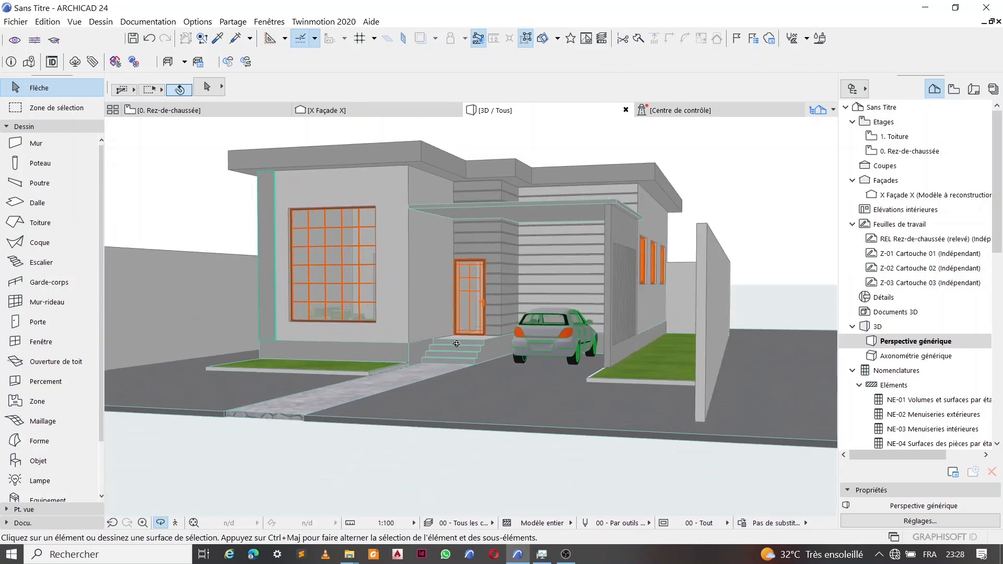
left_click_drag(508, 394, 661, 395)
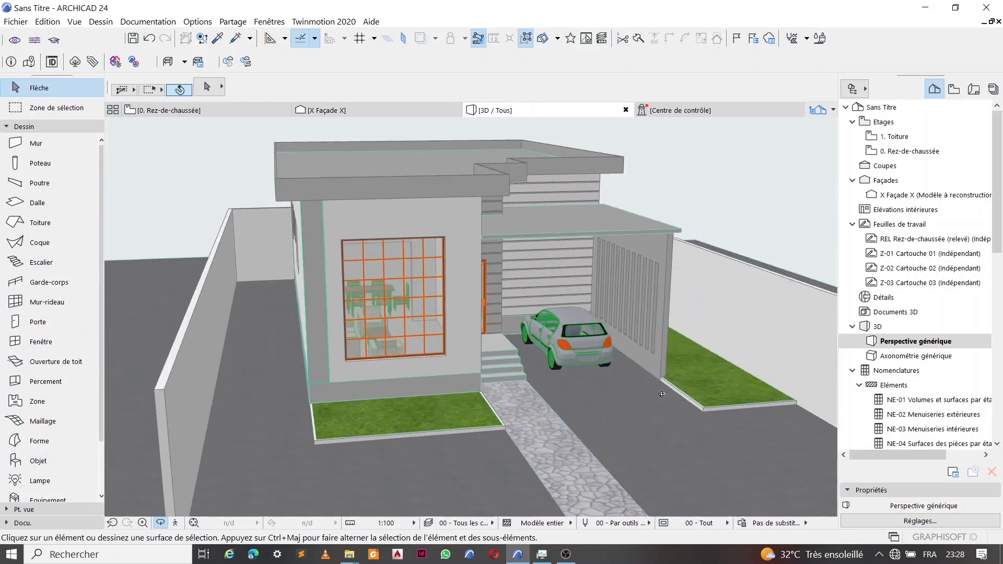
left_click_drag(564, 387, 558, 363)
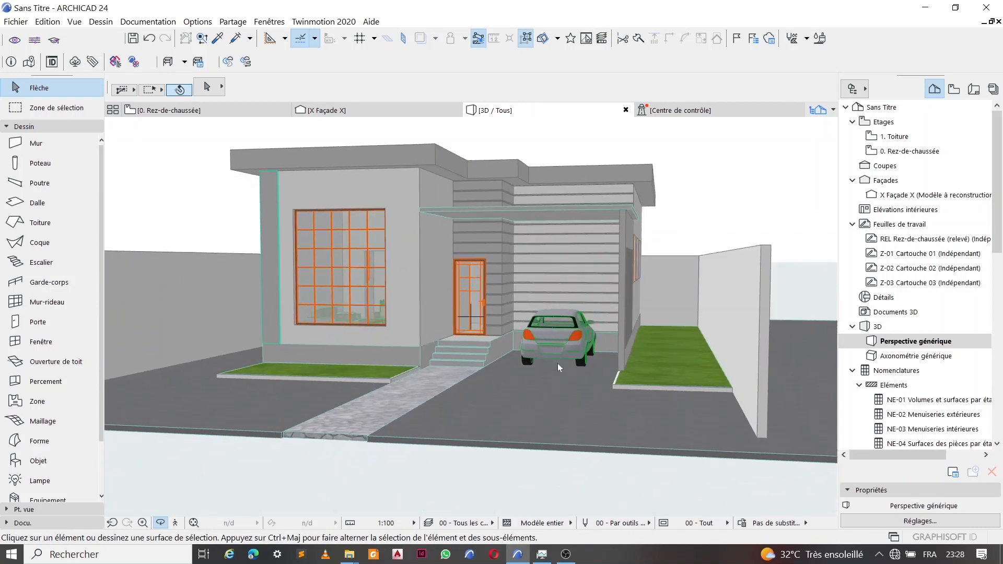